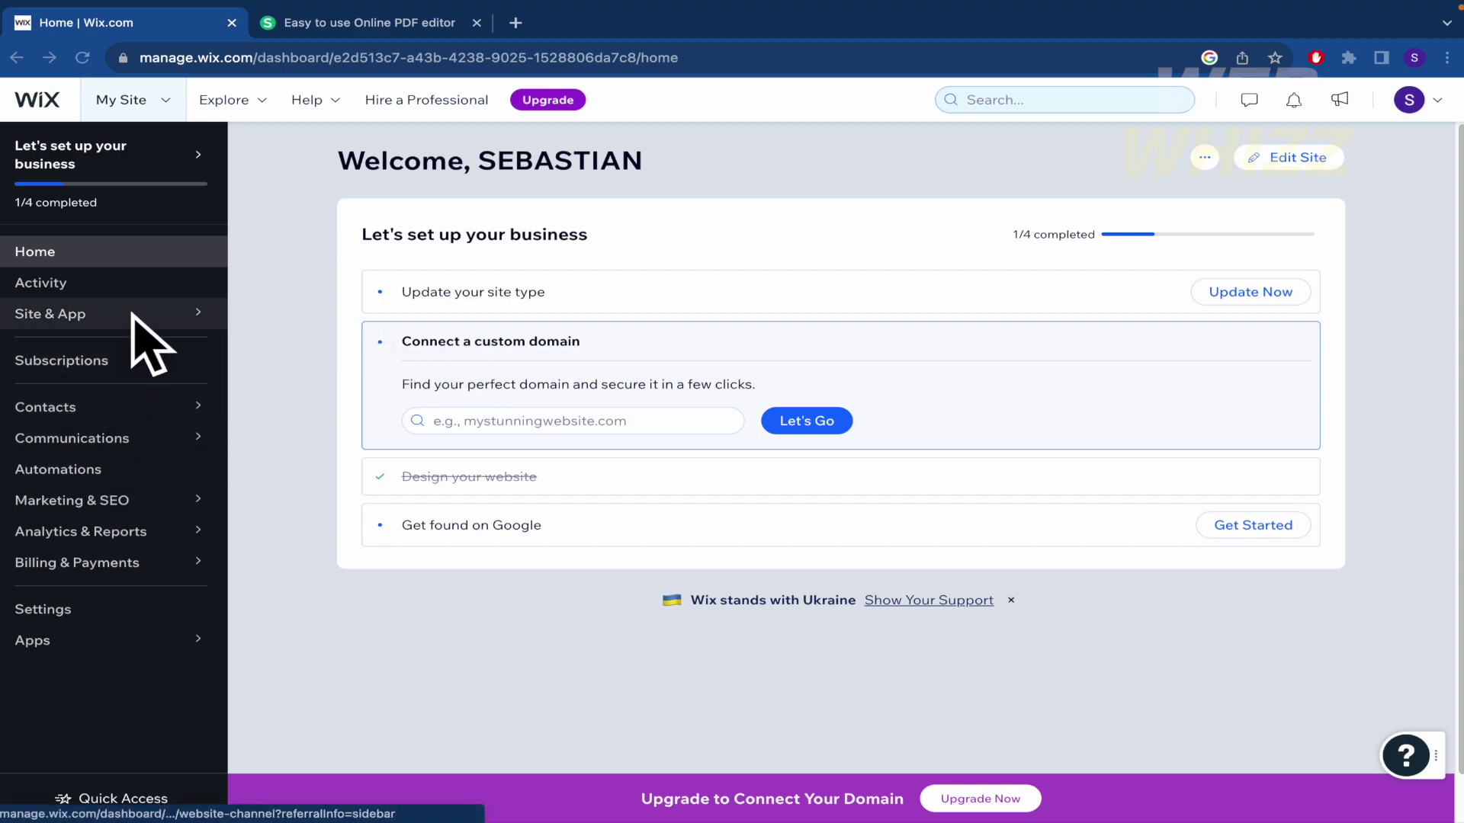
From the Website page, open My Site in the Wix Editor and scroll through its Home page.
mouse_move(132, 315)
left_click(296, 305)
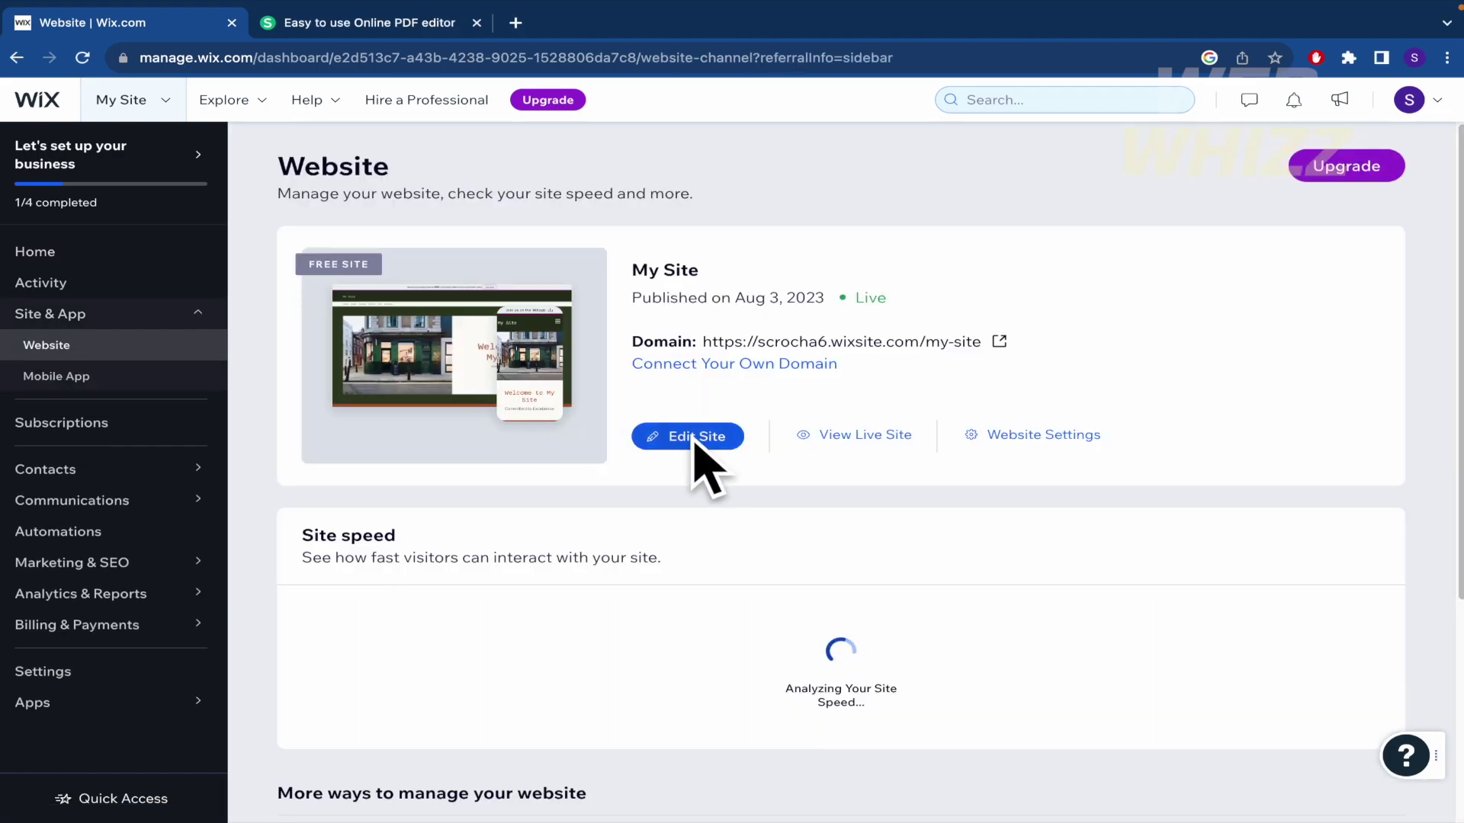
left_click(698, 444)
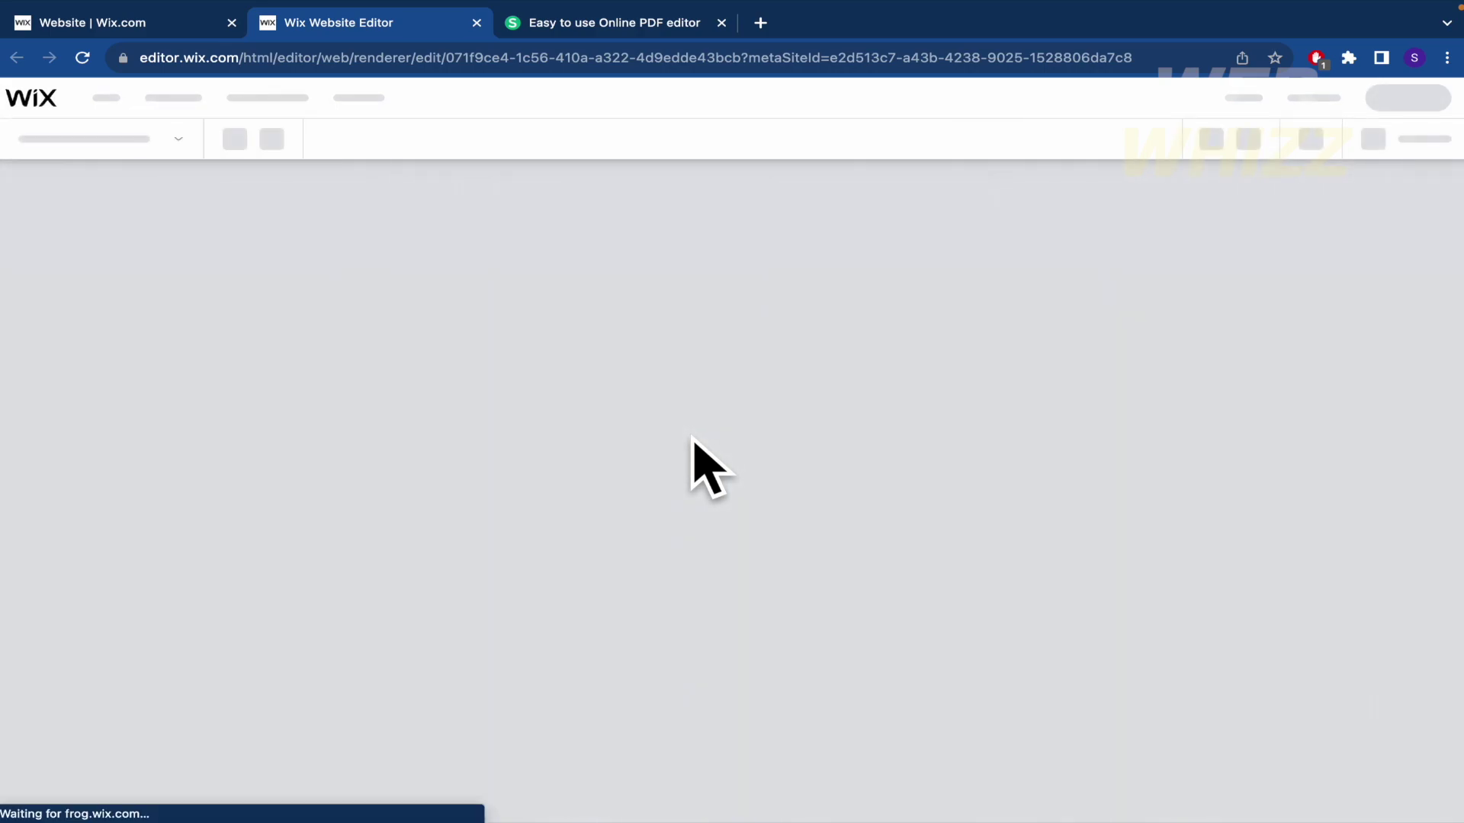
scroll(705, 466, "down", 15)
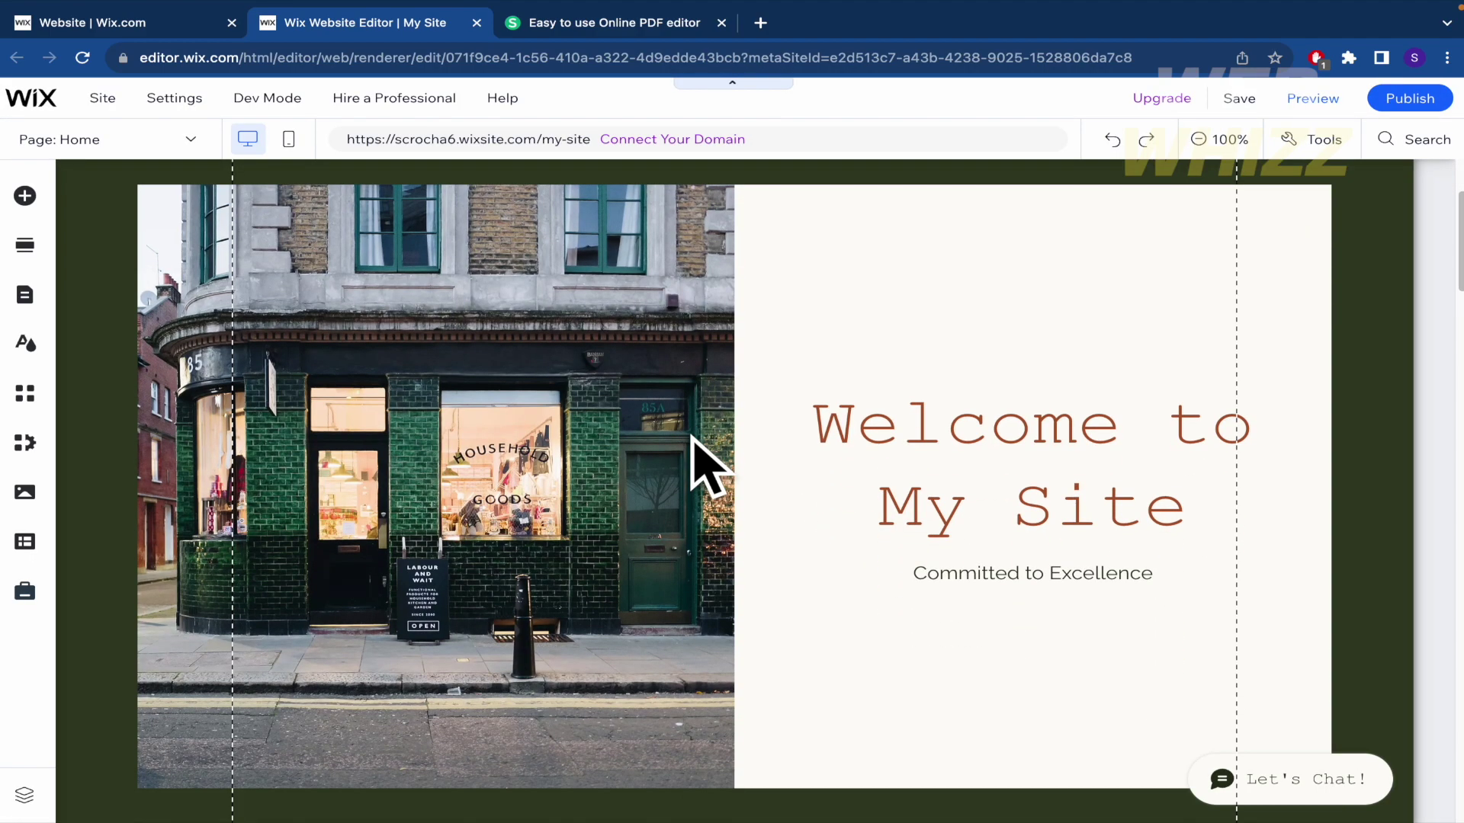
scroll(705, 466, "down", 15)
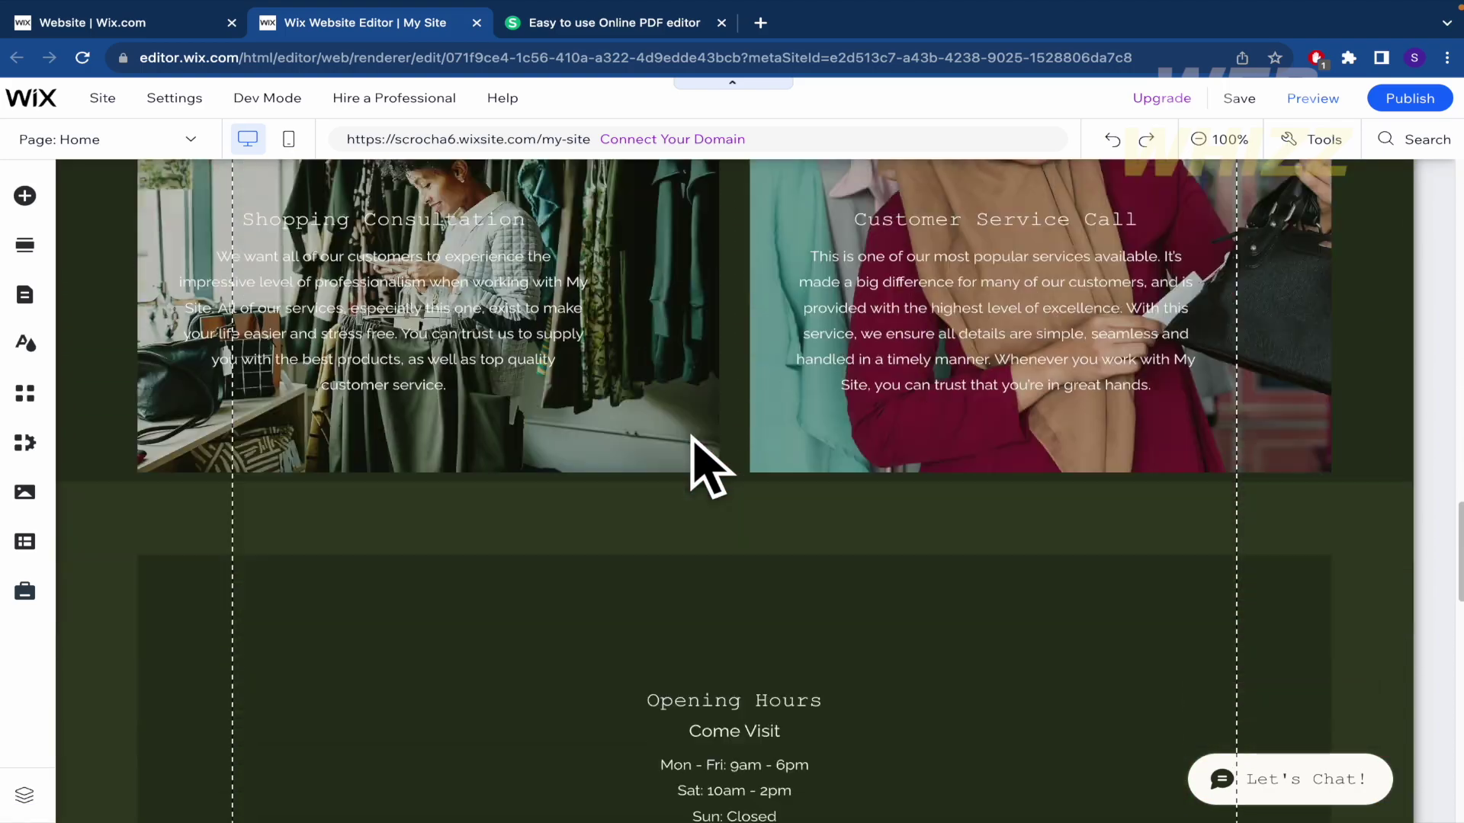
scroll(705, 467, "up", 20)
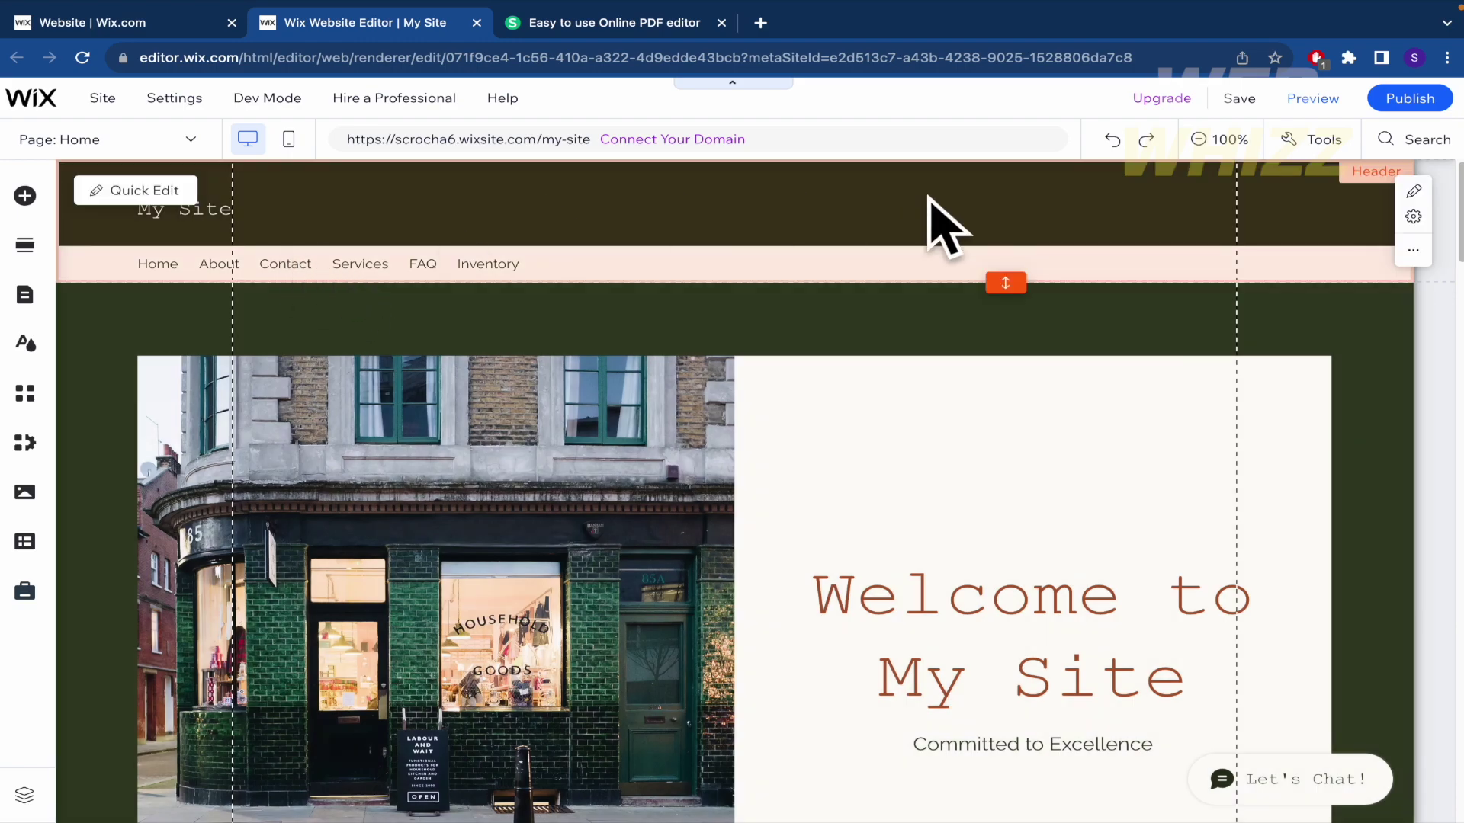
Preview the site and visit the About, Contact and FAQ pages, scrolling through the FAQ page.
left_click(1324, 103)
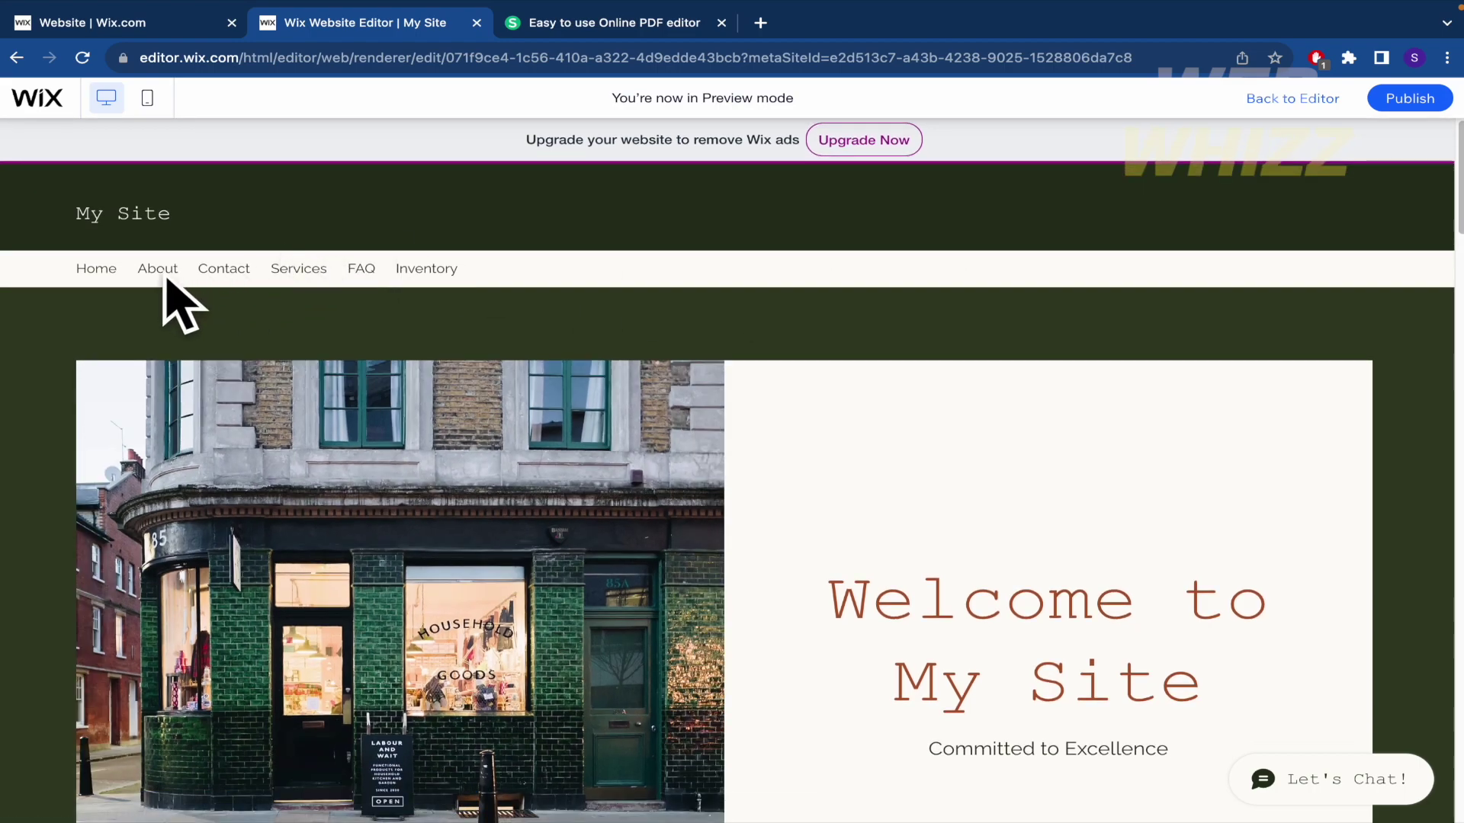
left_click(163, 276)
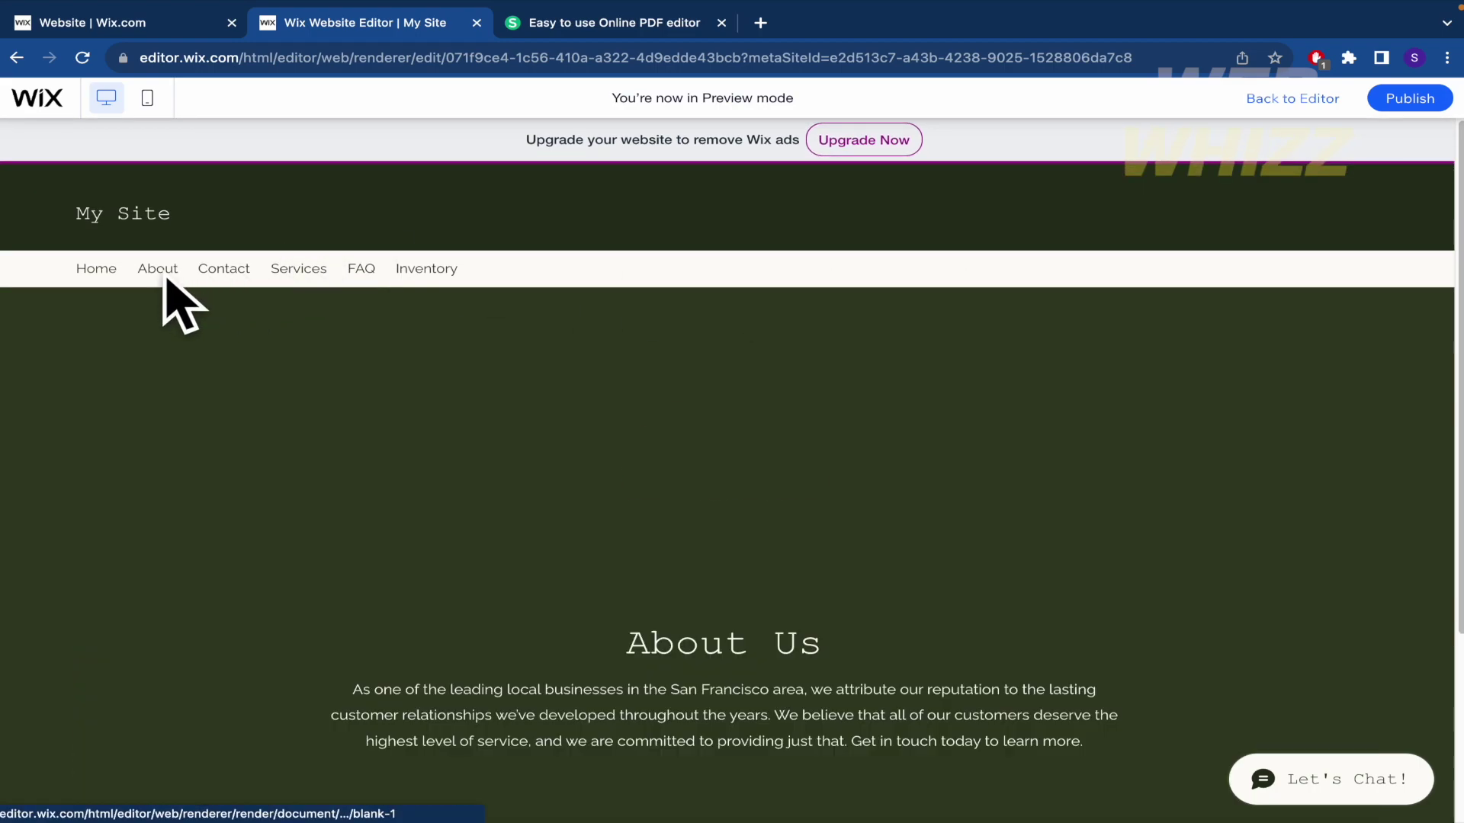
left_click(218, 273)
left_click(366, 273)
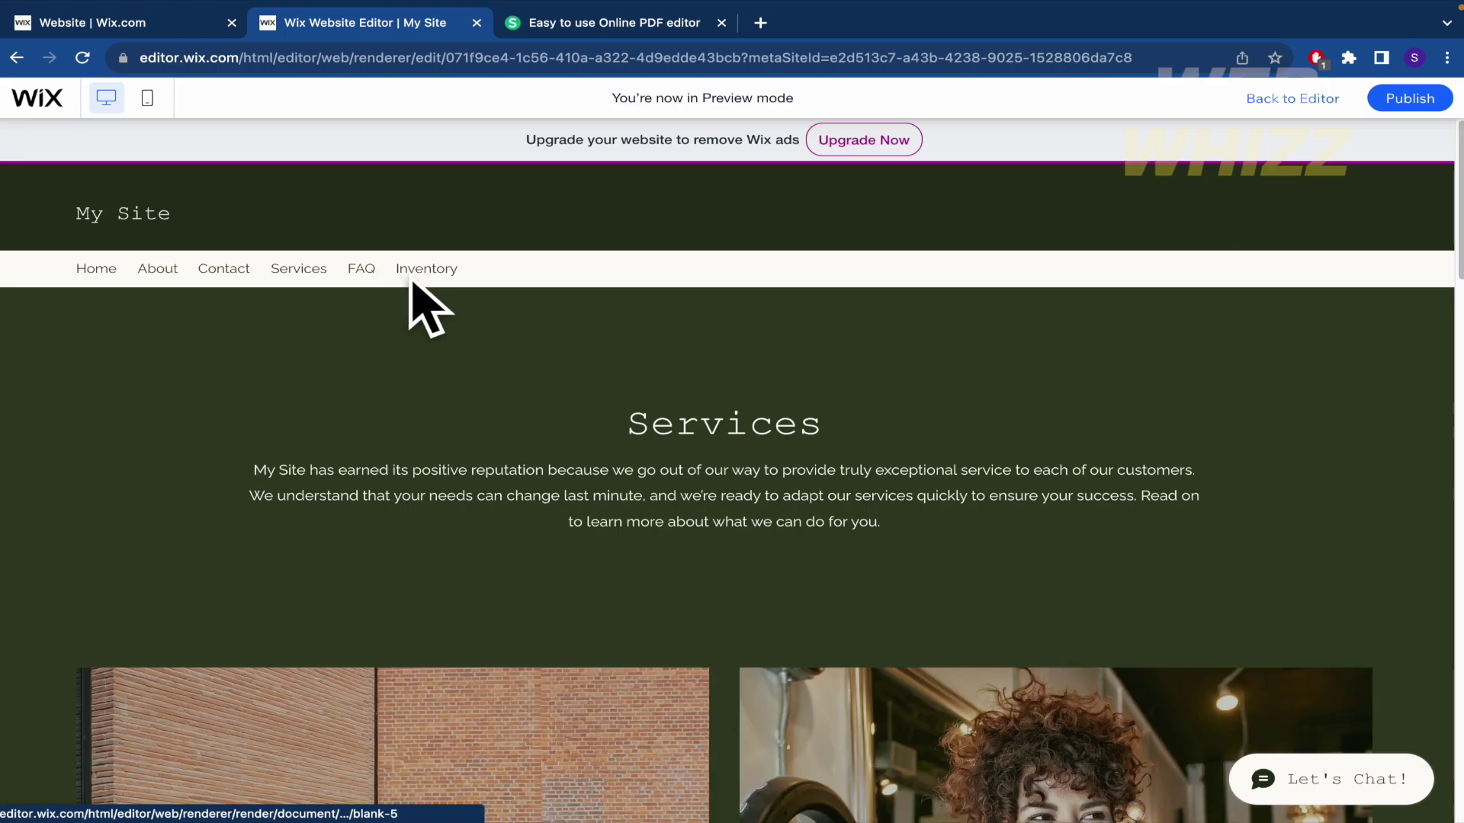
scroll(468, 533, "down", 10)
scroll(469, 534, "up", 10)
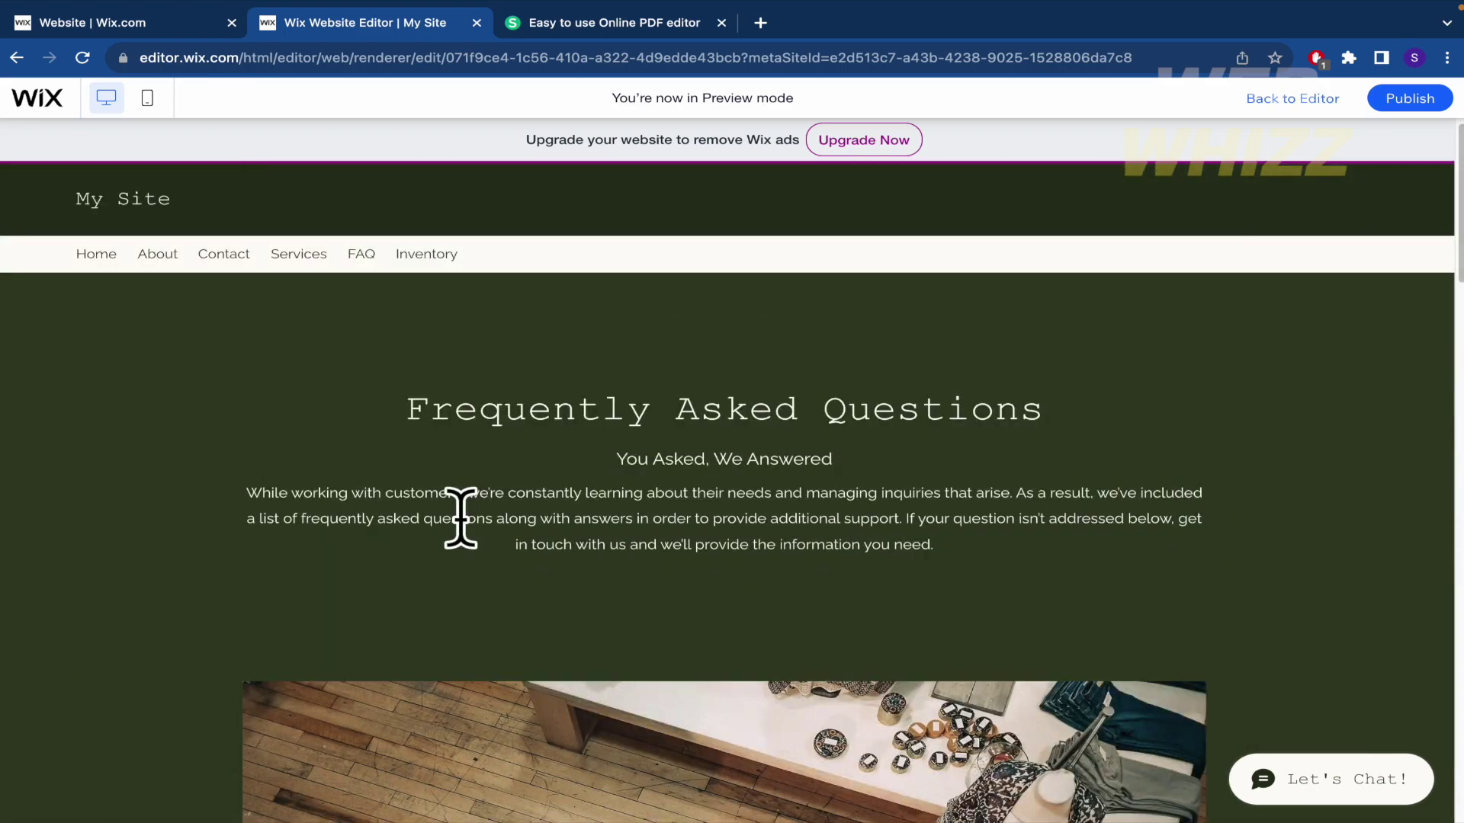
scroll(469, 533, "down", 10)
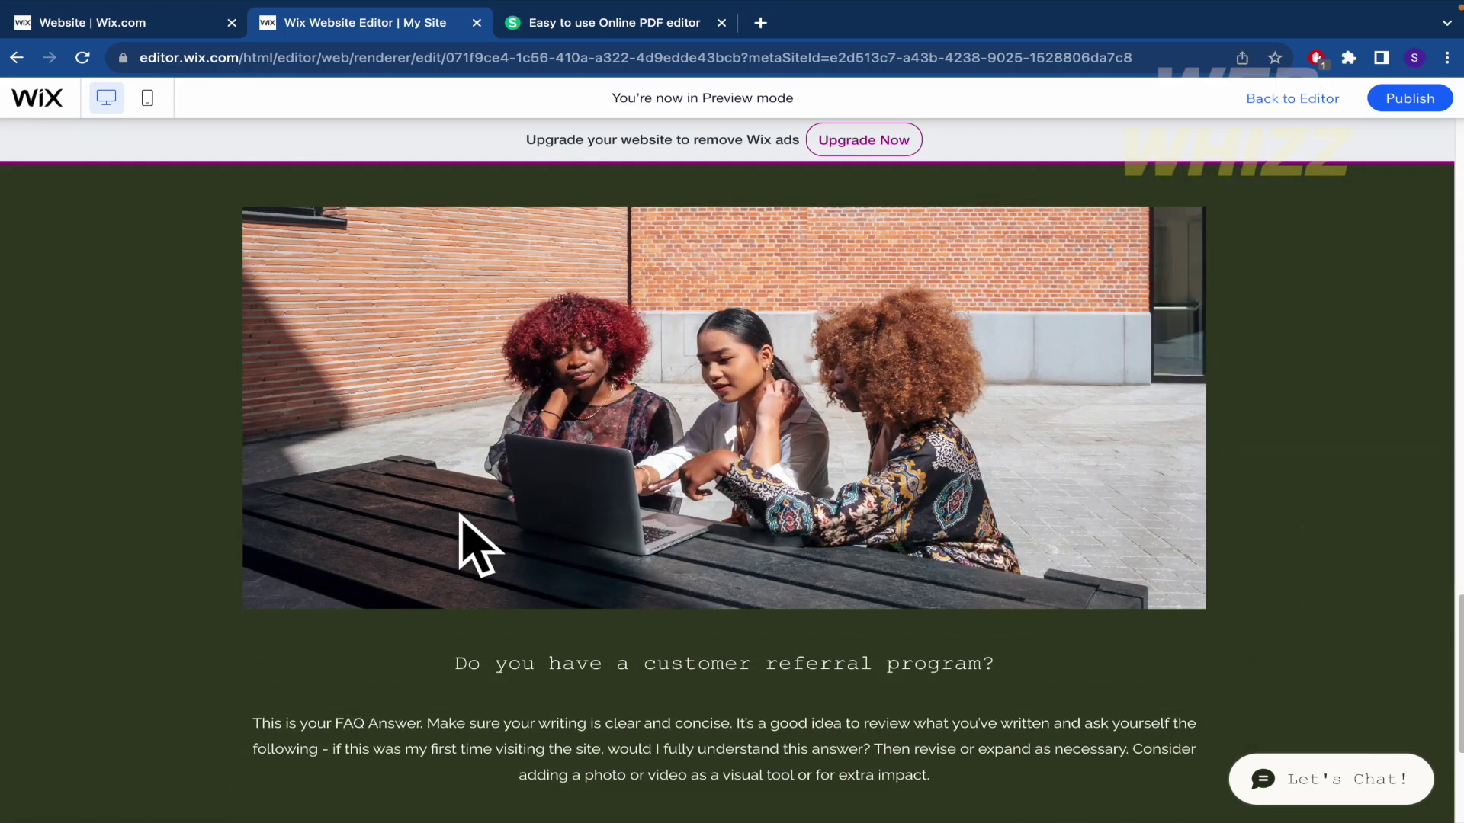
scroll(461, 519, "down", 4)
scroll(461, 519, "up", 15)
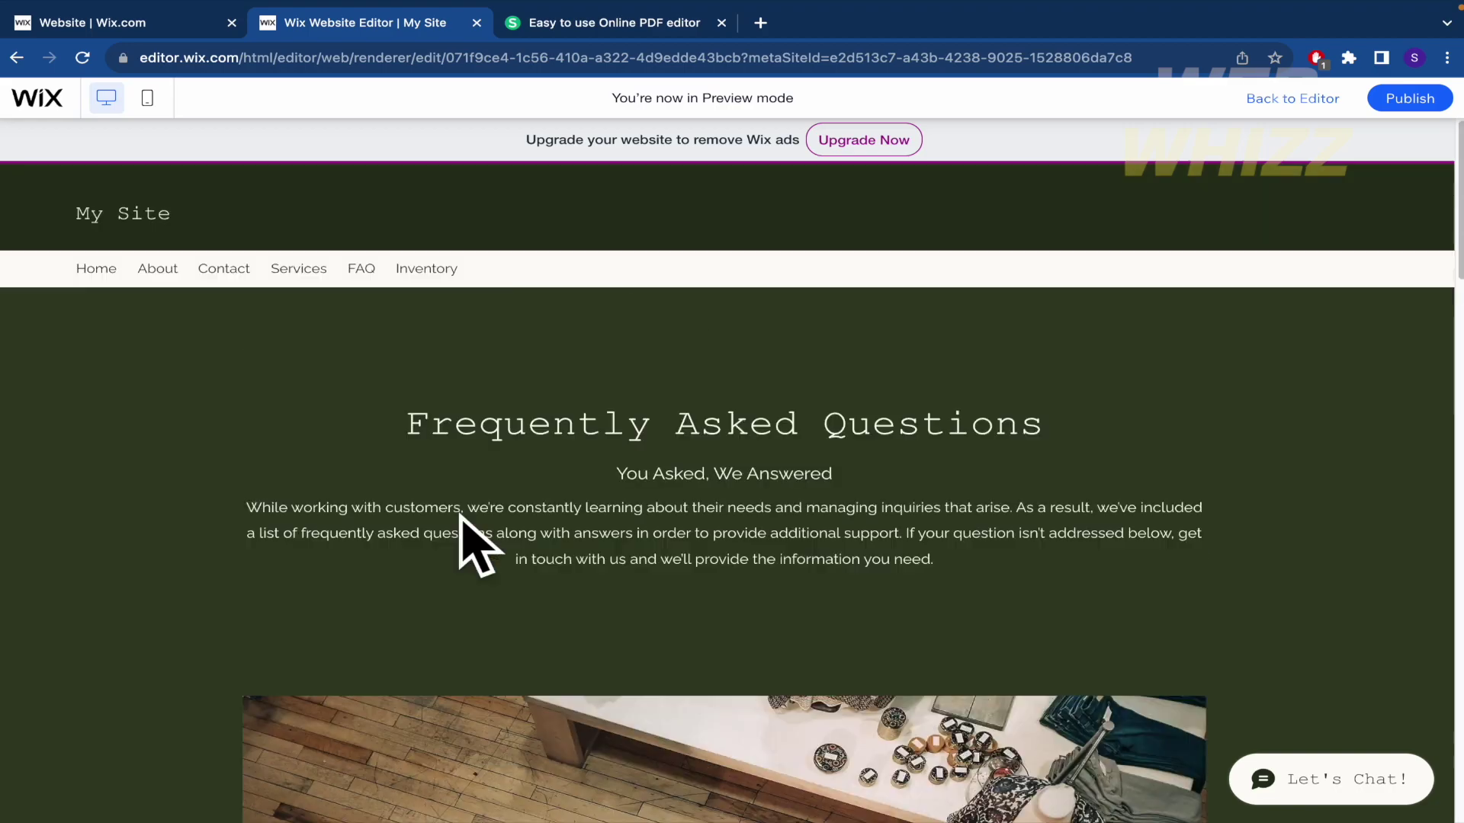
Scroll through the preview's Home page, then switch to the Sejda PDF editor tab.
left_click(115, 271)
scroll(607, 644, "down", 15)
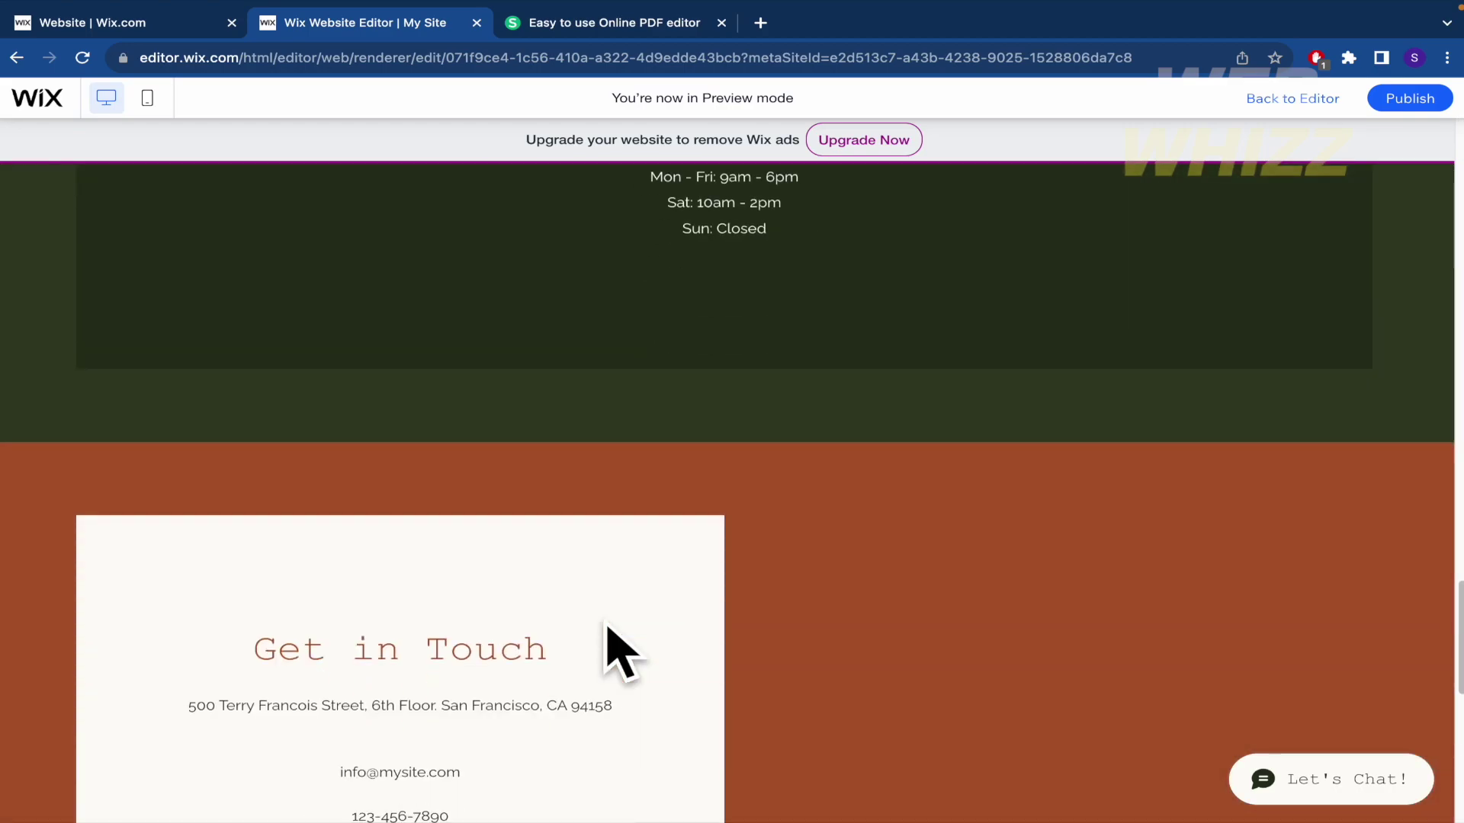
scroll(607, 644, "up", 15)
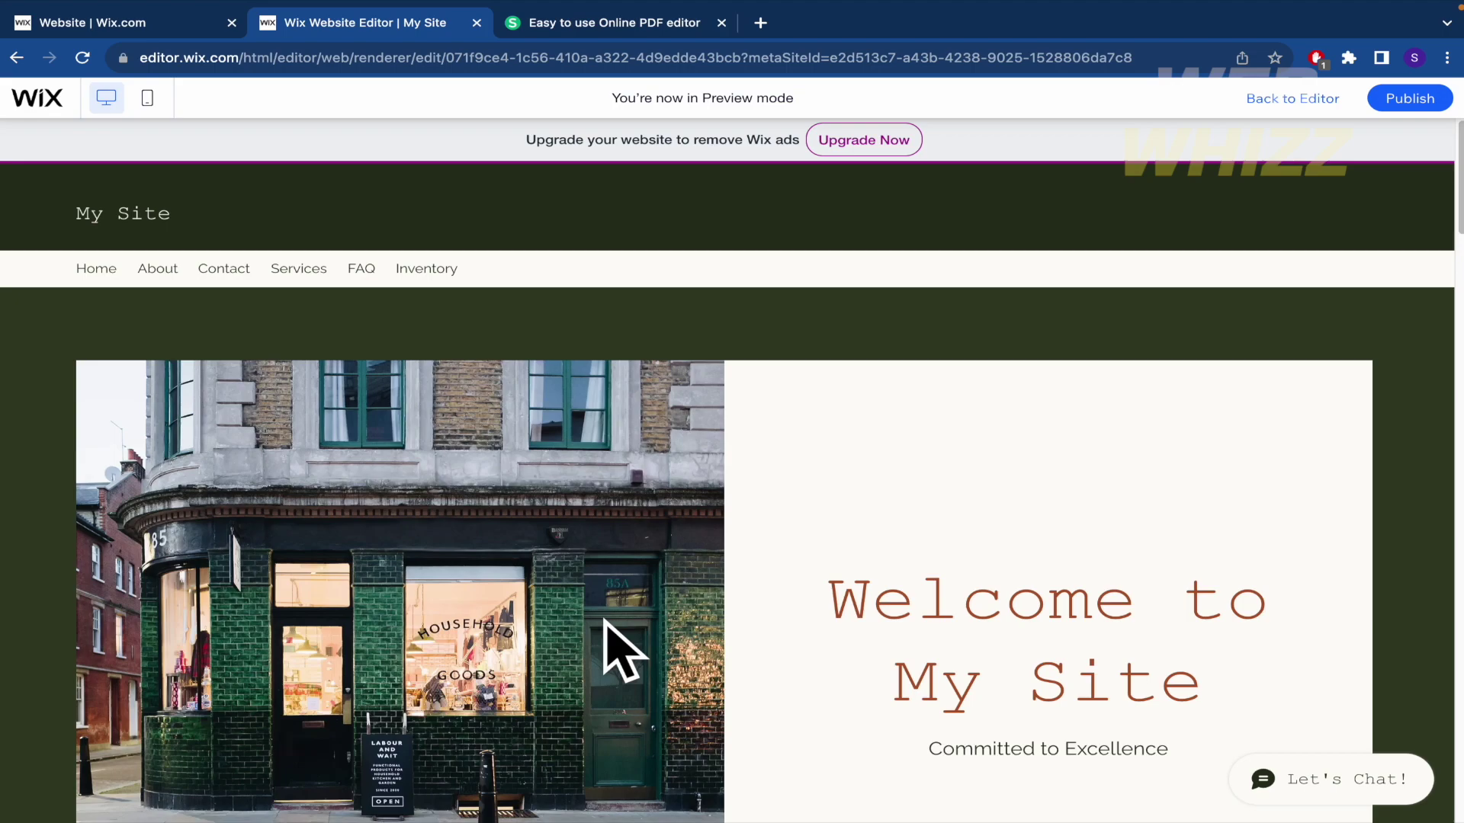
scroll(607, 644, "down", 2)
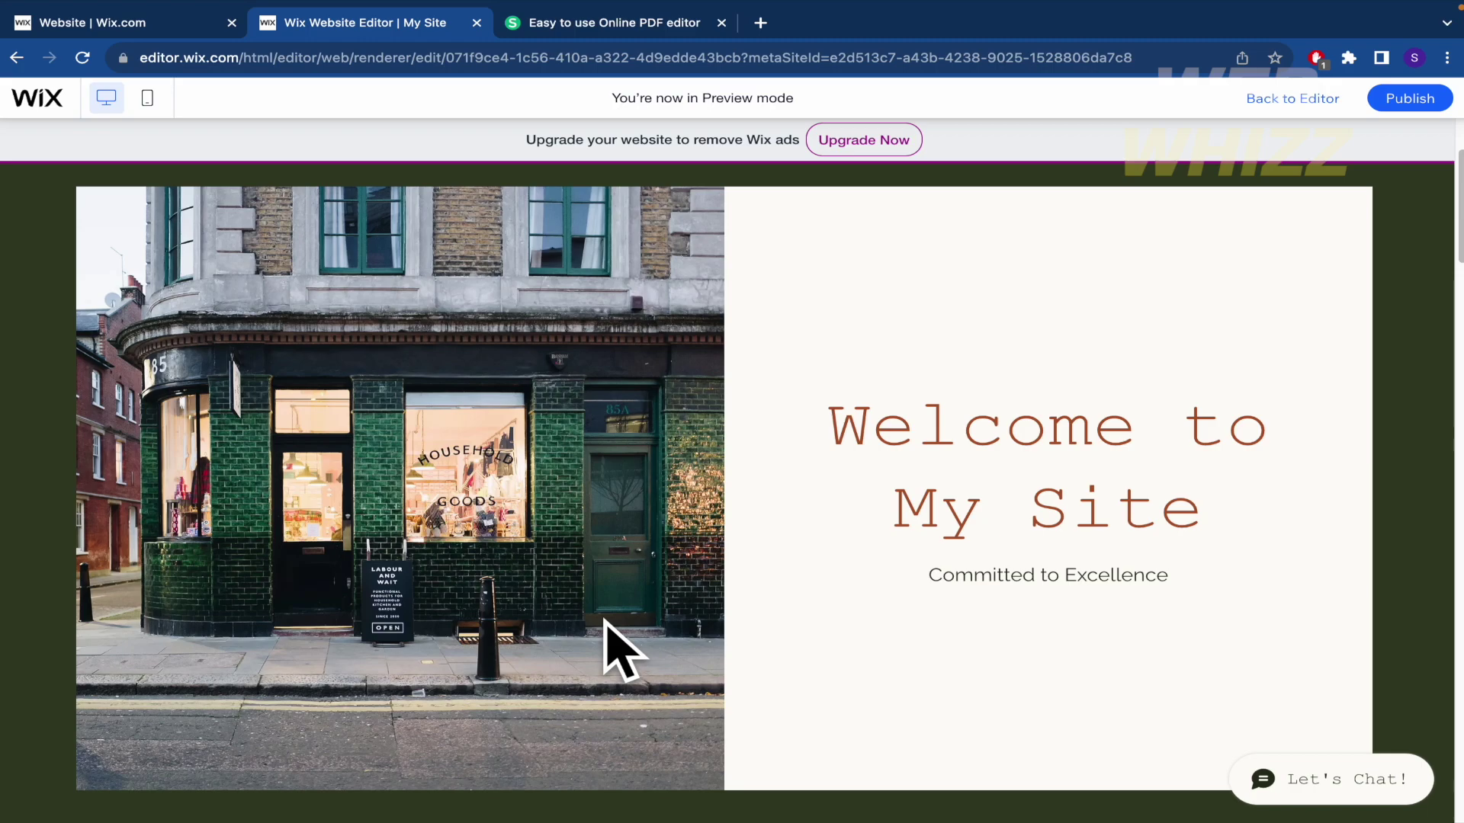
scroll(605, 620, "up", 3)
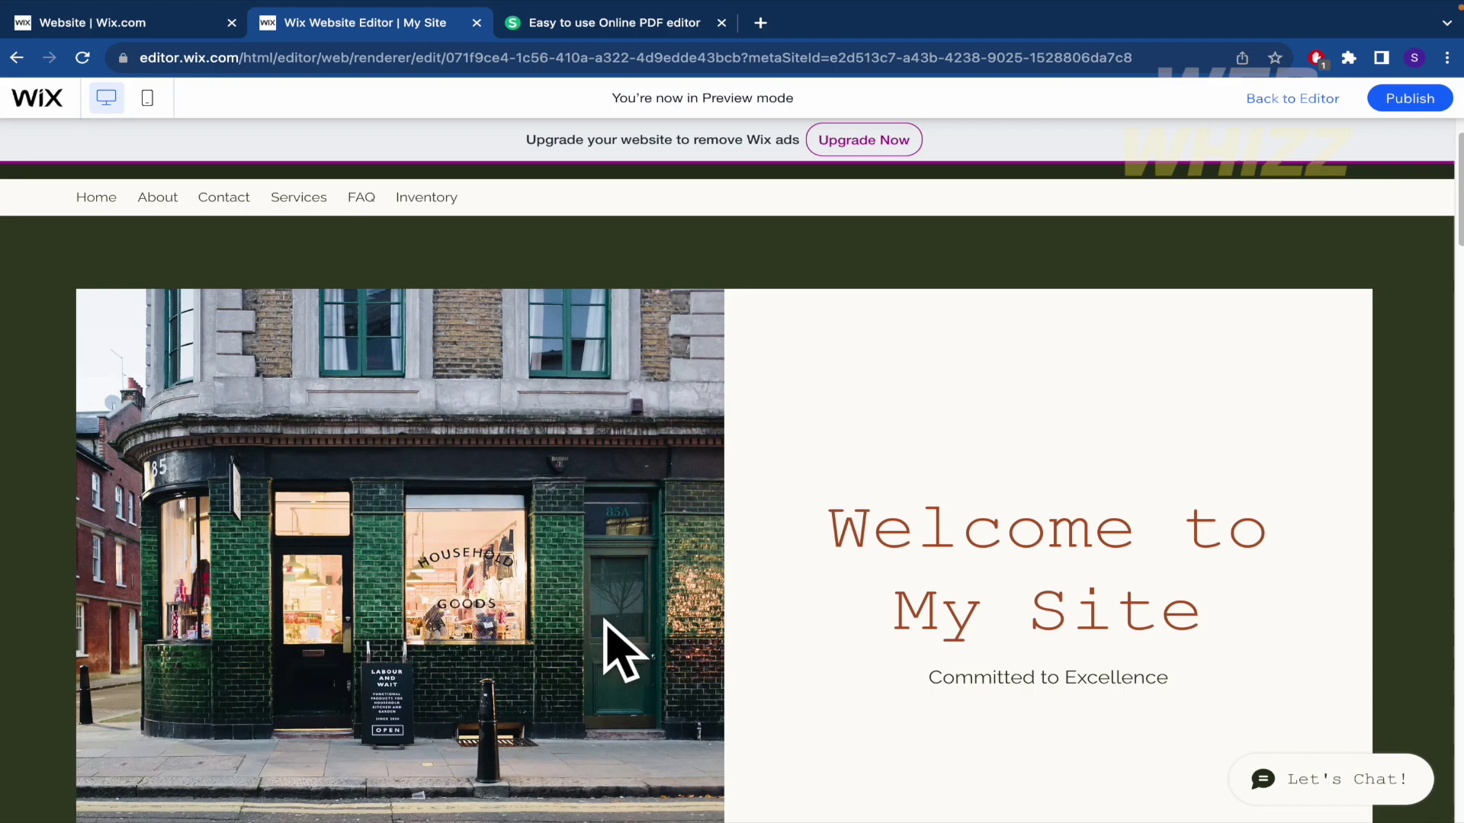
scroll(604, 619, "down", 10)
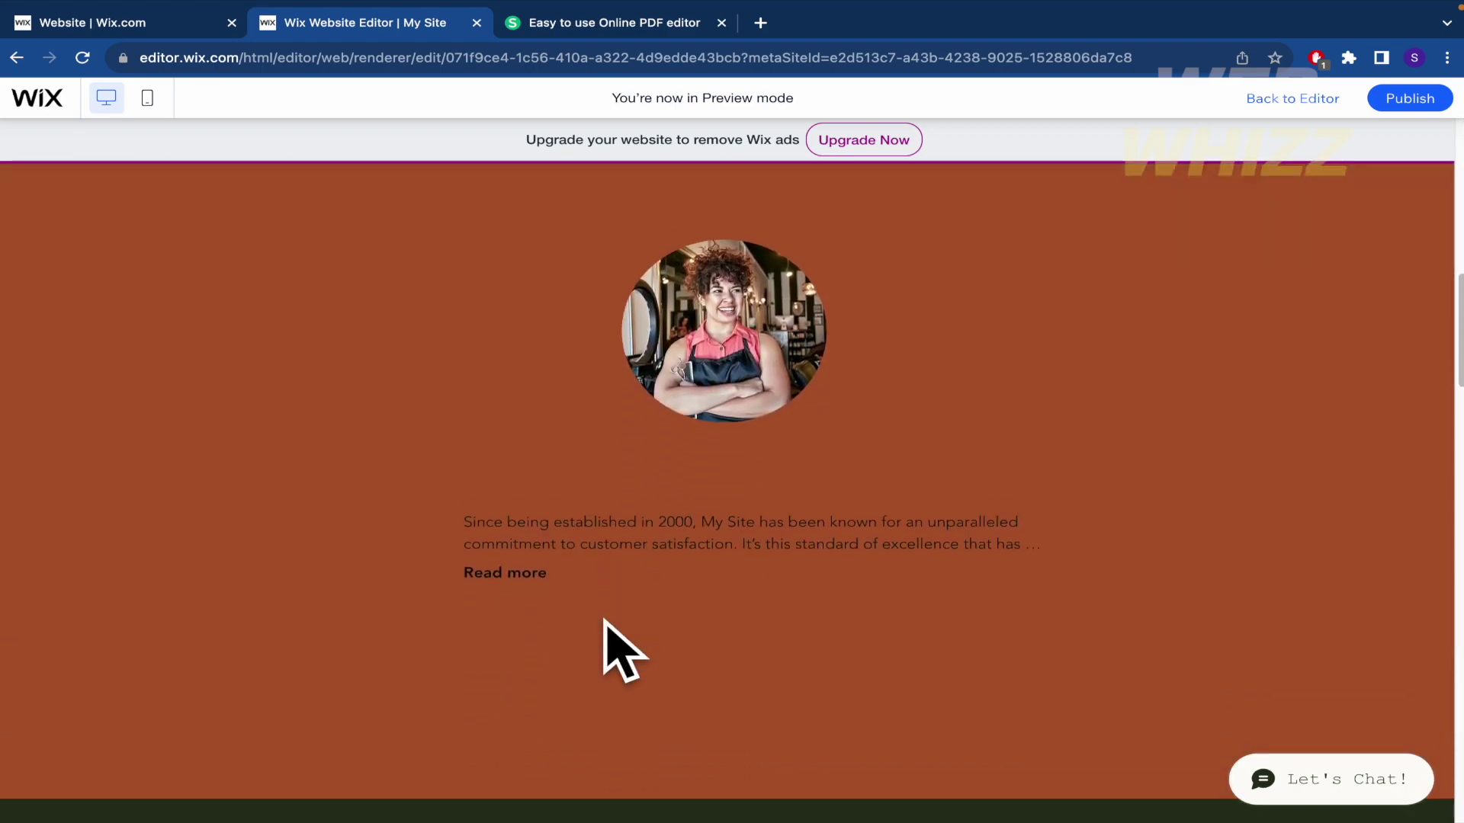
scroll(604, 619, "up", 8)
scroll(621, 652, "up", 2)
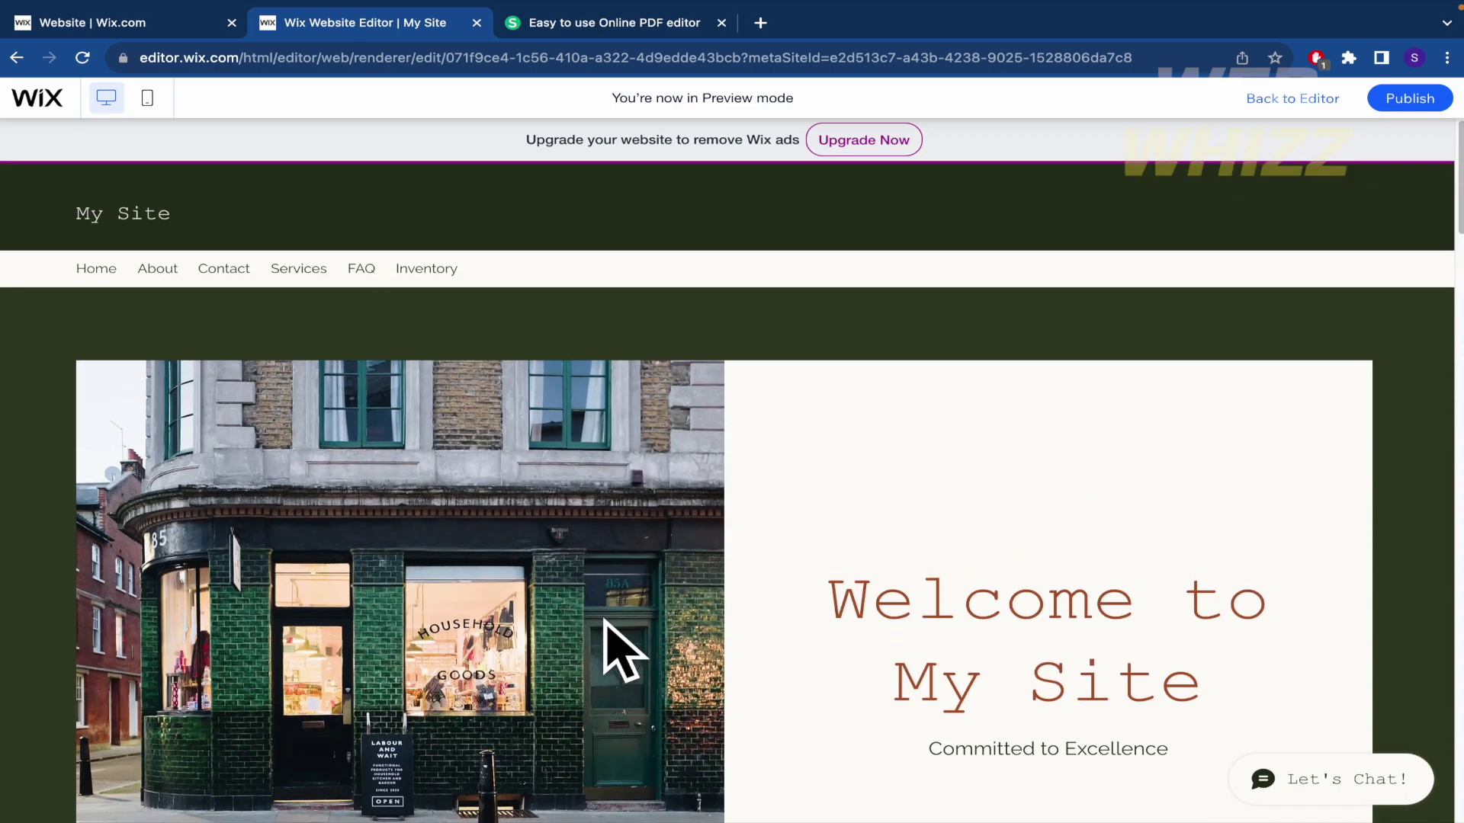
scroll(622, 652, "down", 2)
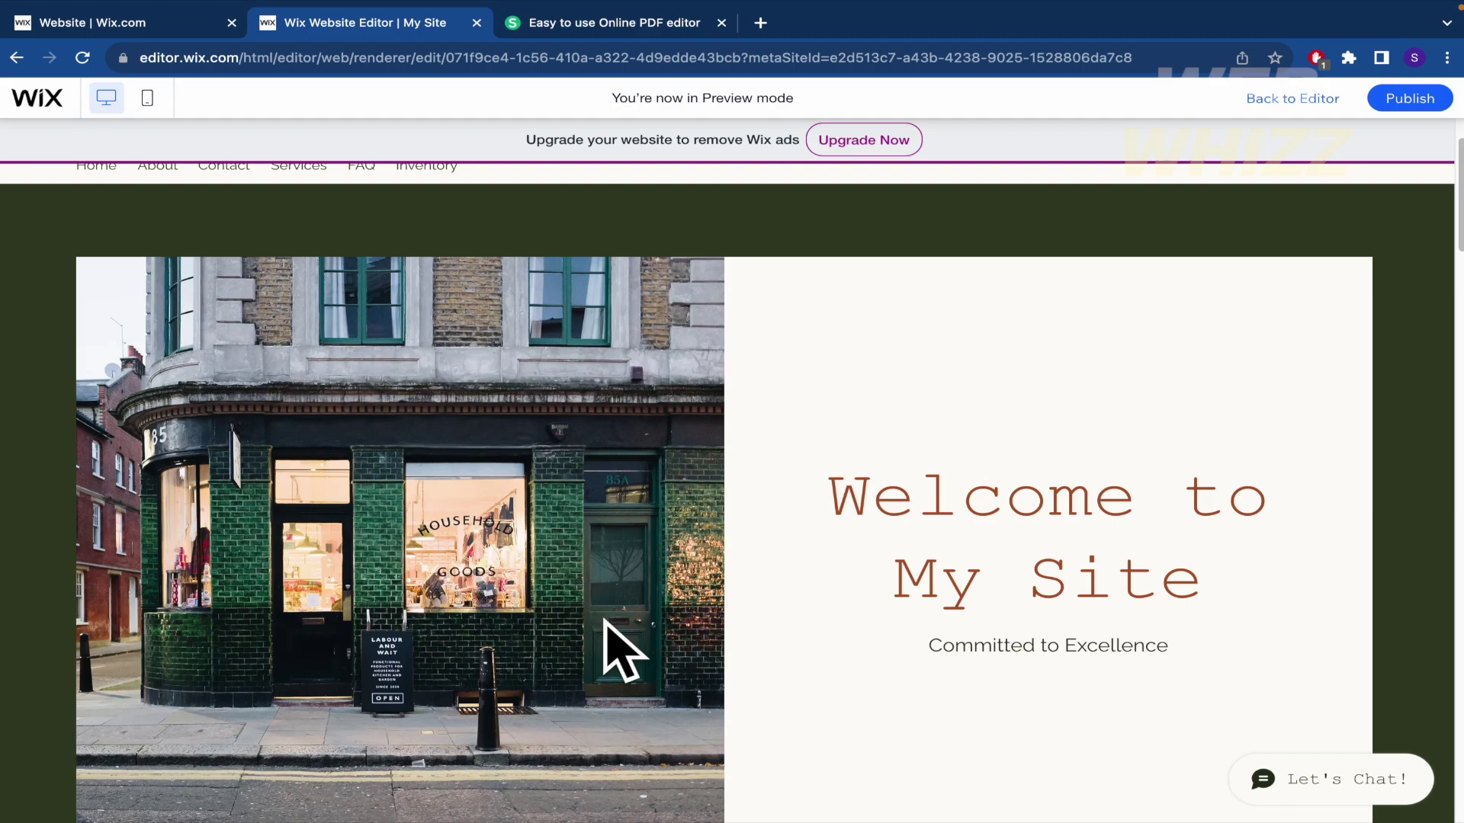
scroll(605, 619, "down", 2)
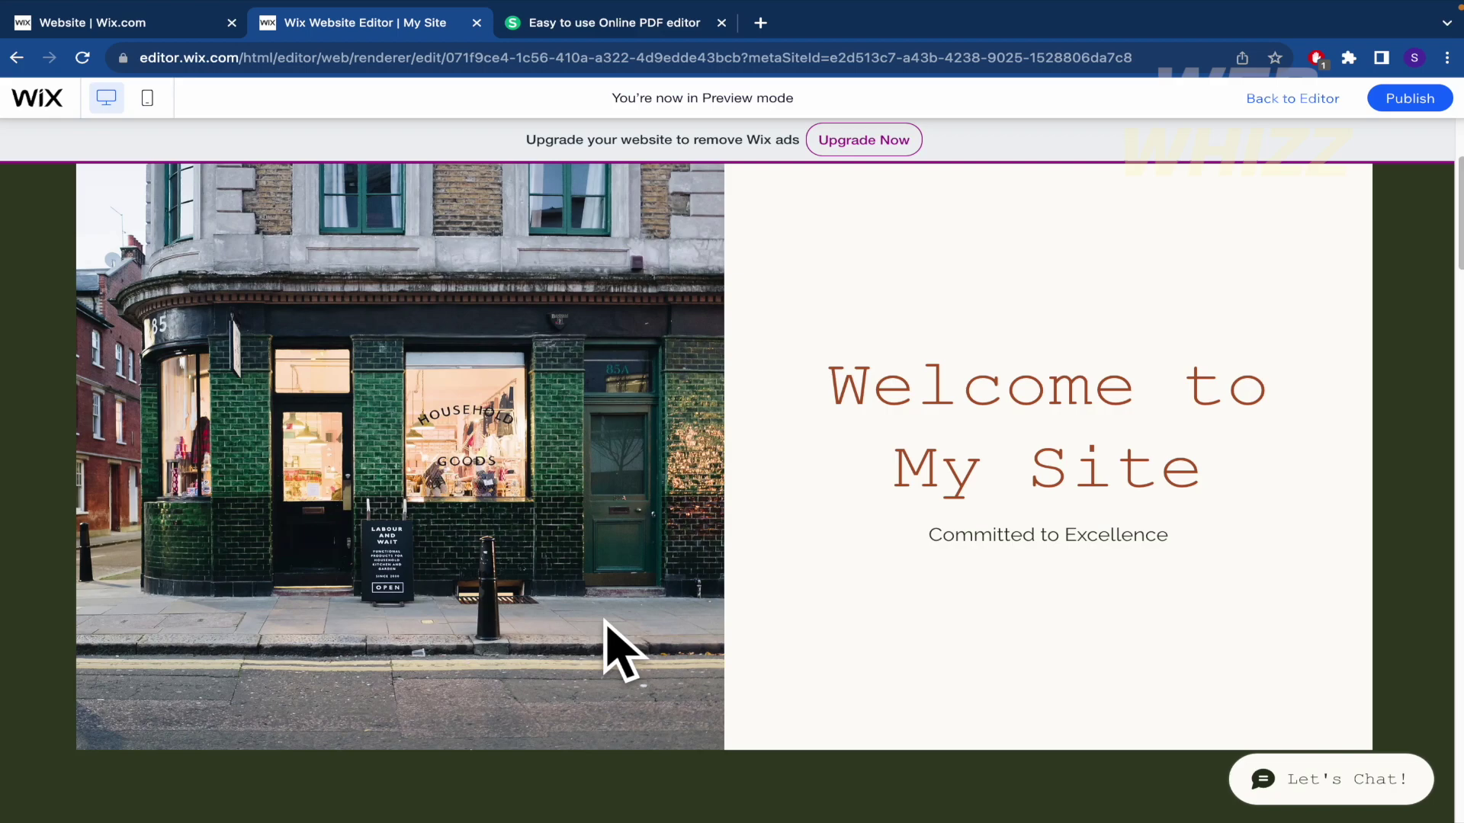
scroll(621, 652, "down", 4)
scroll(606, 647, "up", 3)
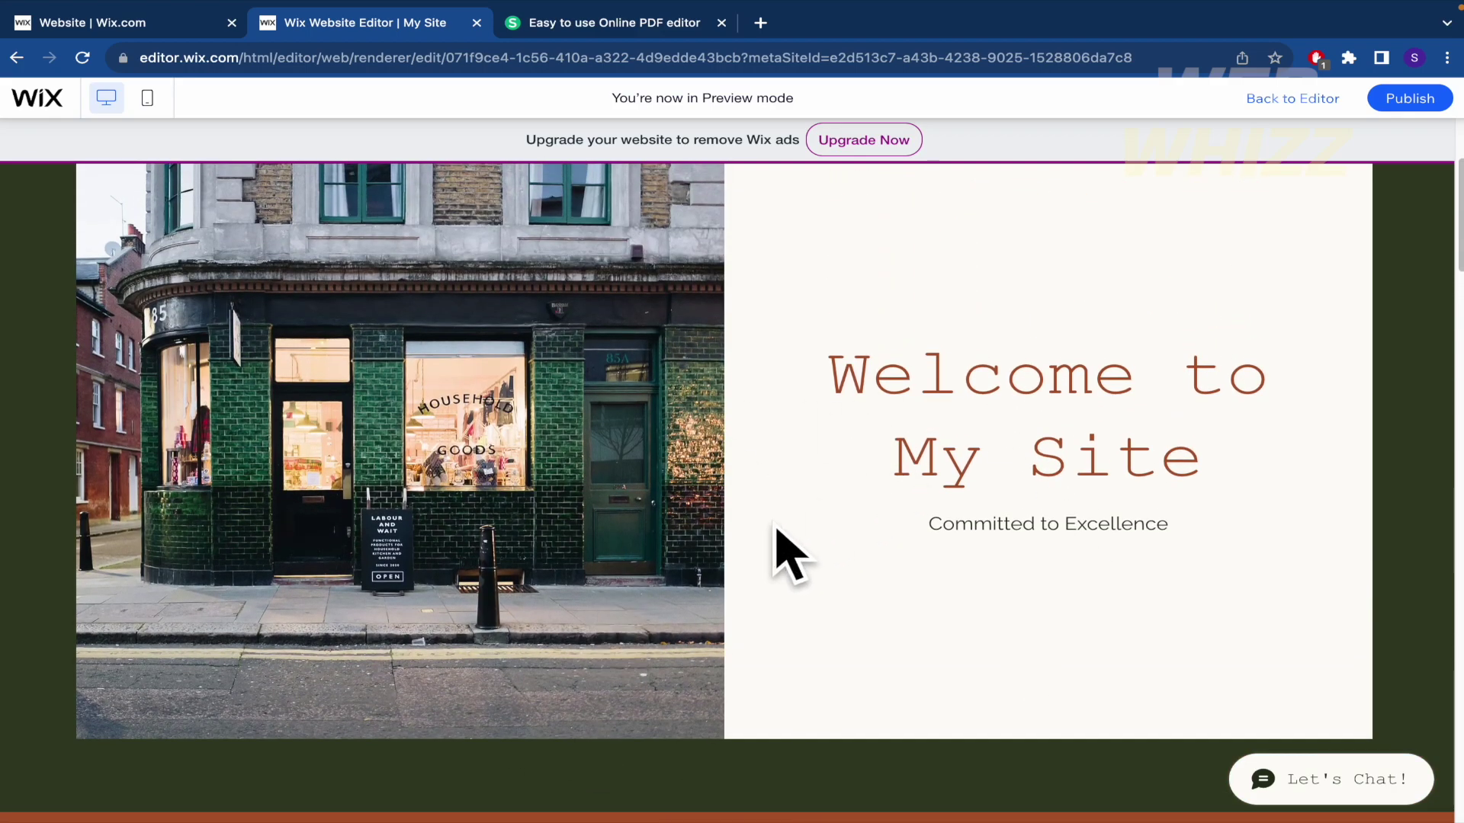
scroll(770, 531, "up", 1)
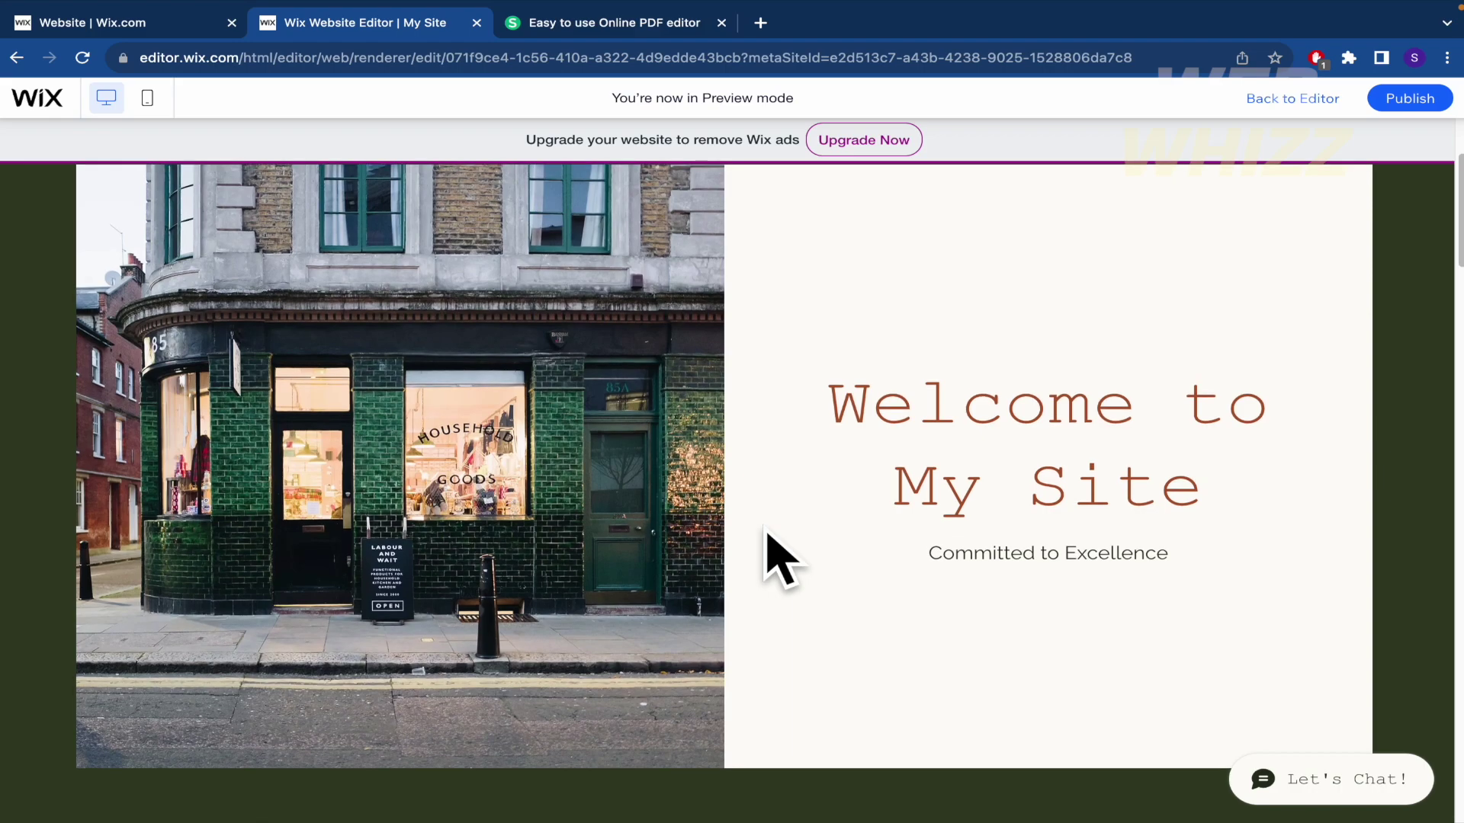
scroll(763, 534, "up", 1)
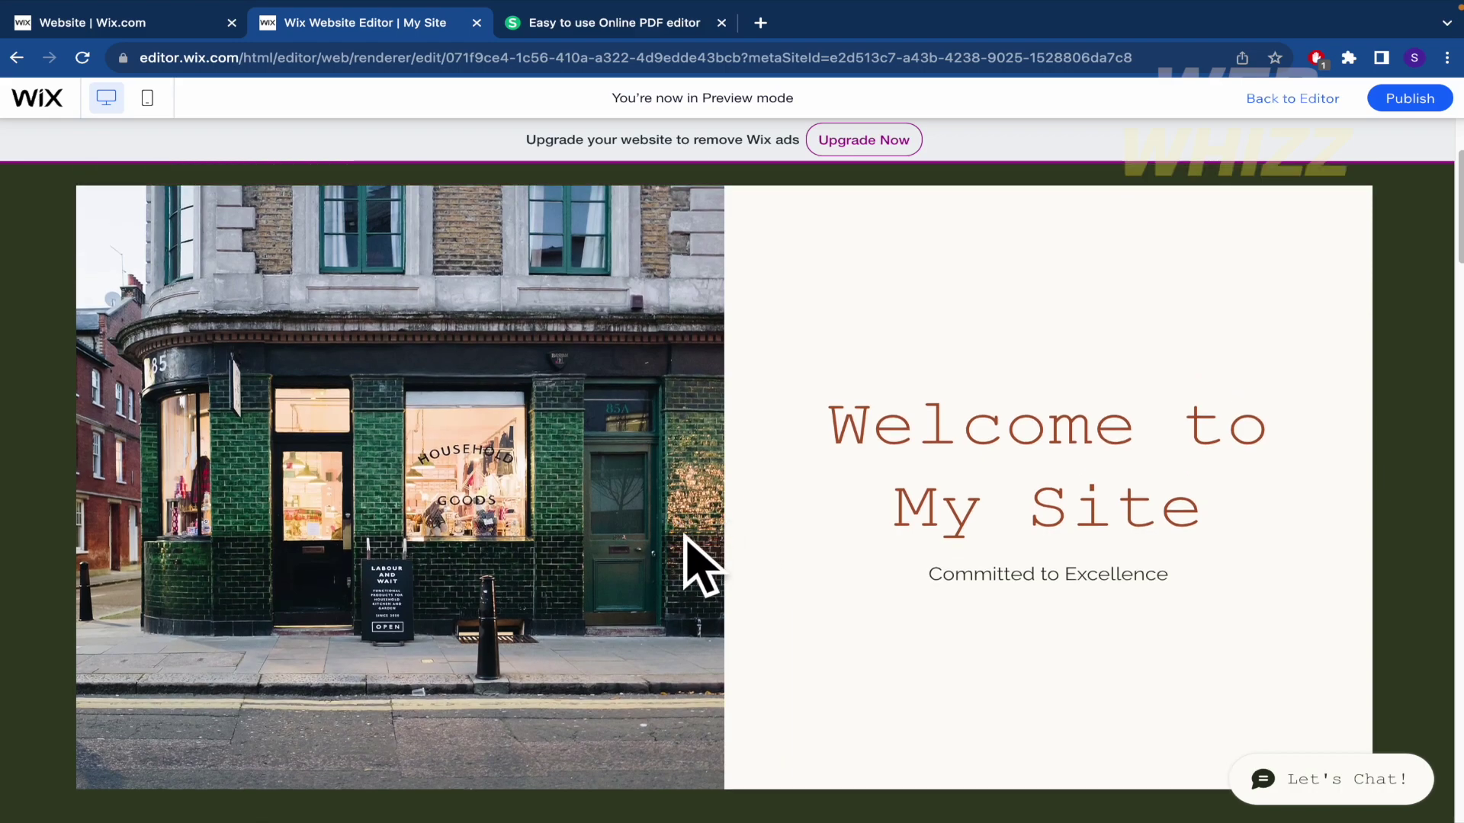
scroll(684, 549, "down", 5)
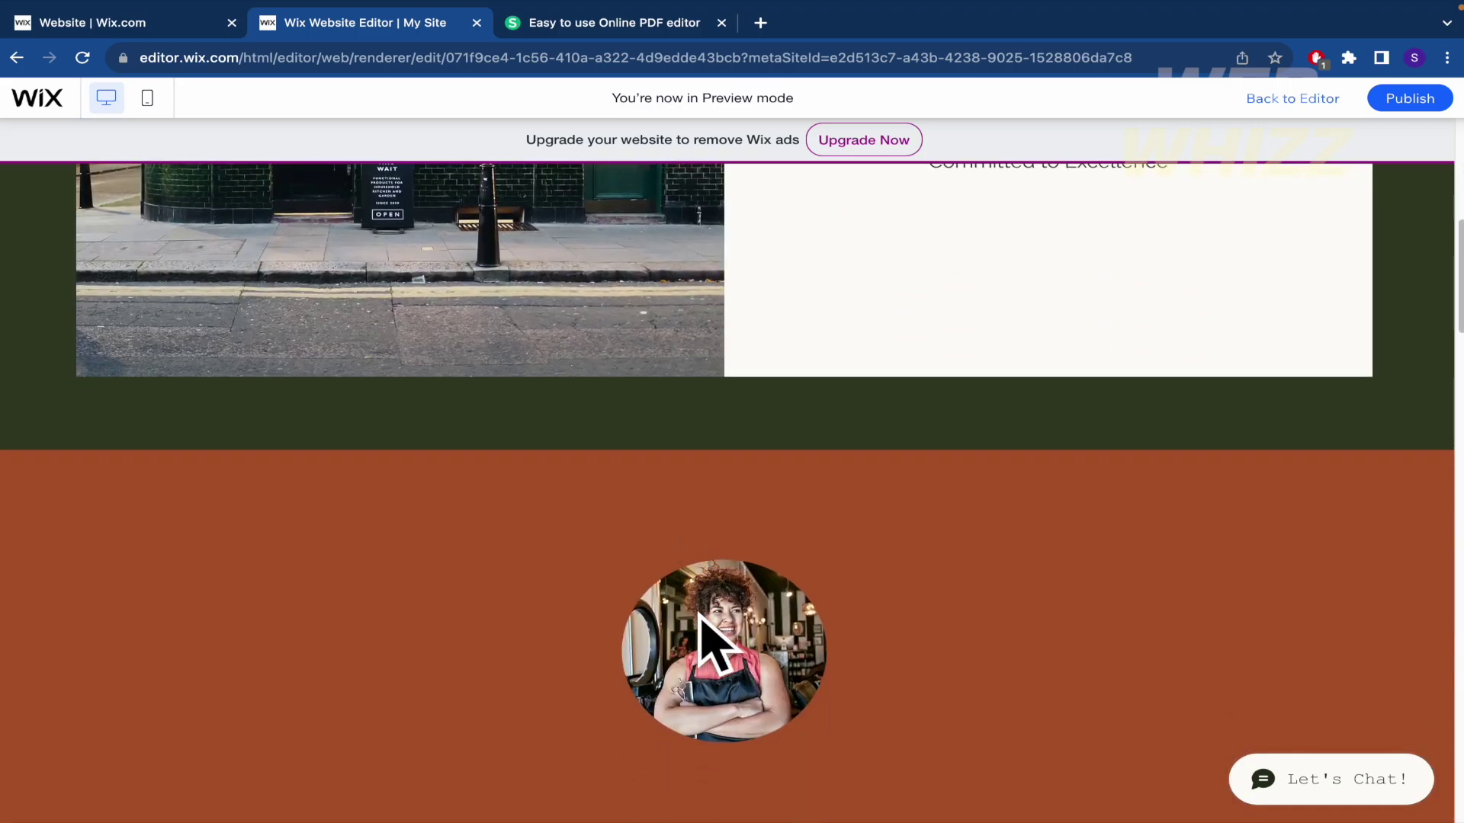
scroll(701, 625, "down", 5)
scroll(700, 616, "down", 4)
scroll(700, 616, "down", 9)
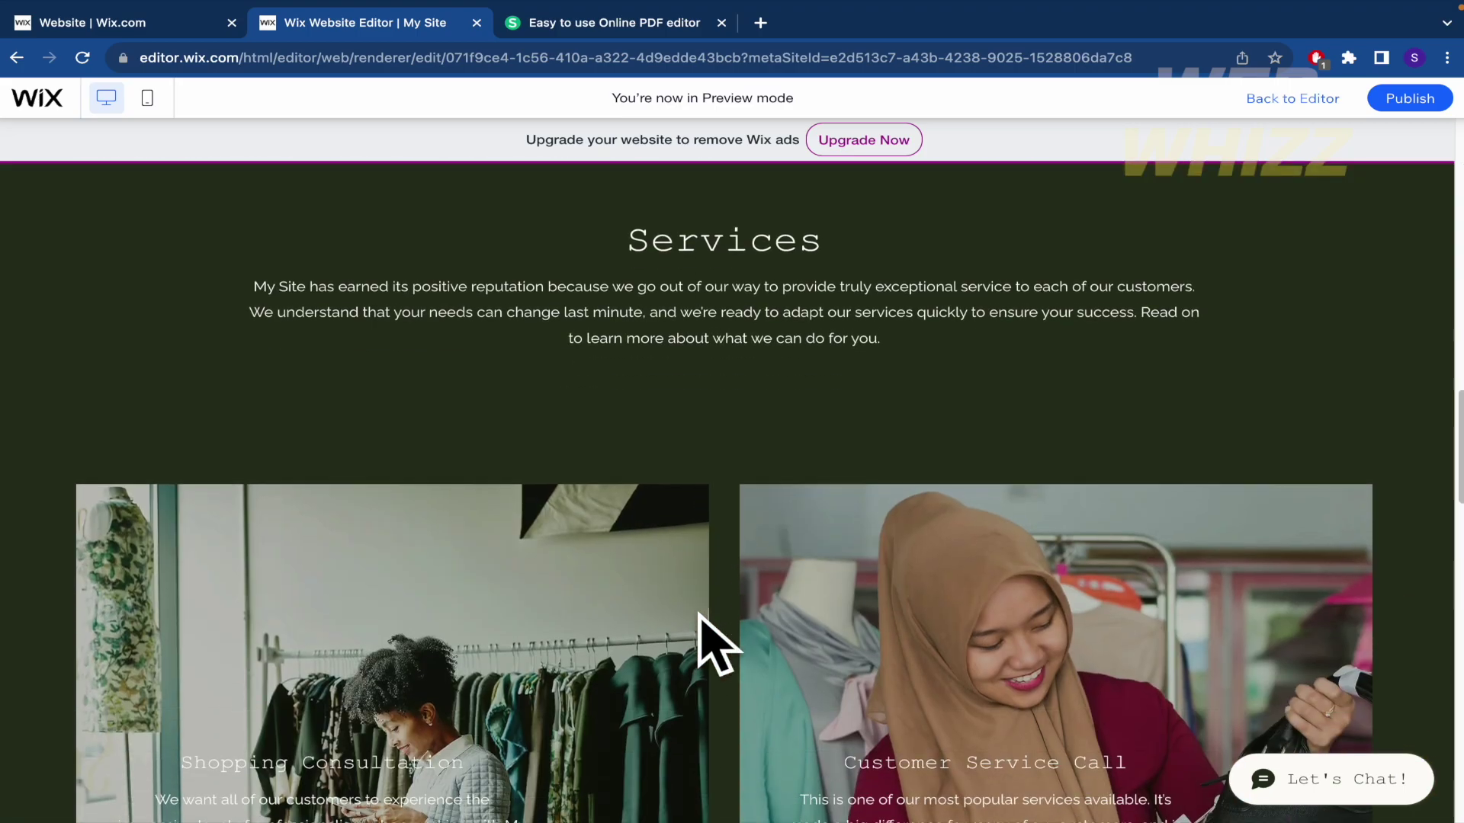
scroll(717, 648, "down", 6)
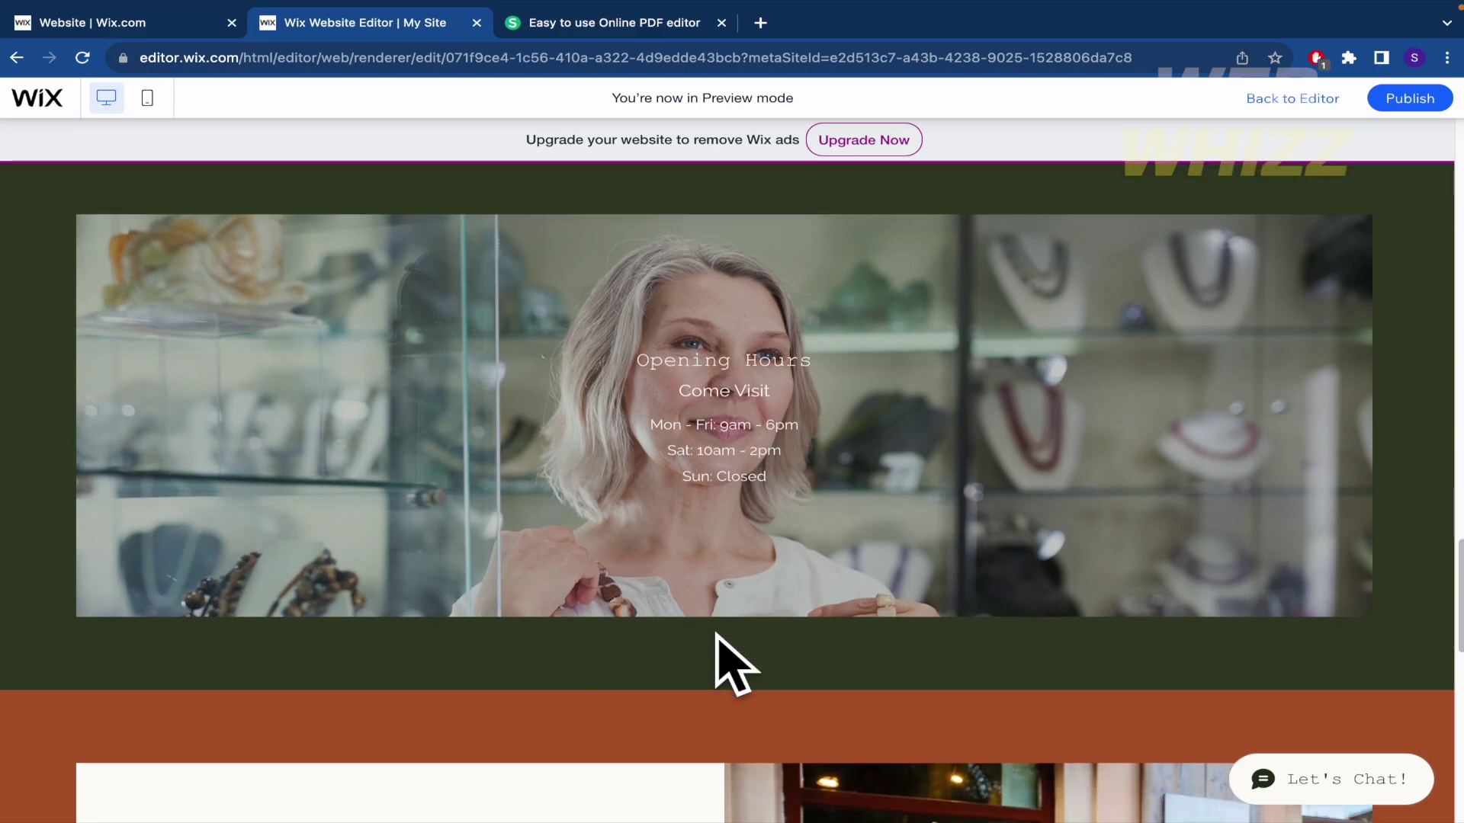
scroll(724, 662, "down", 3)
scroll(722, 676, "up", 15)
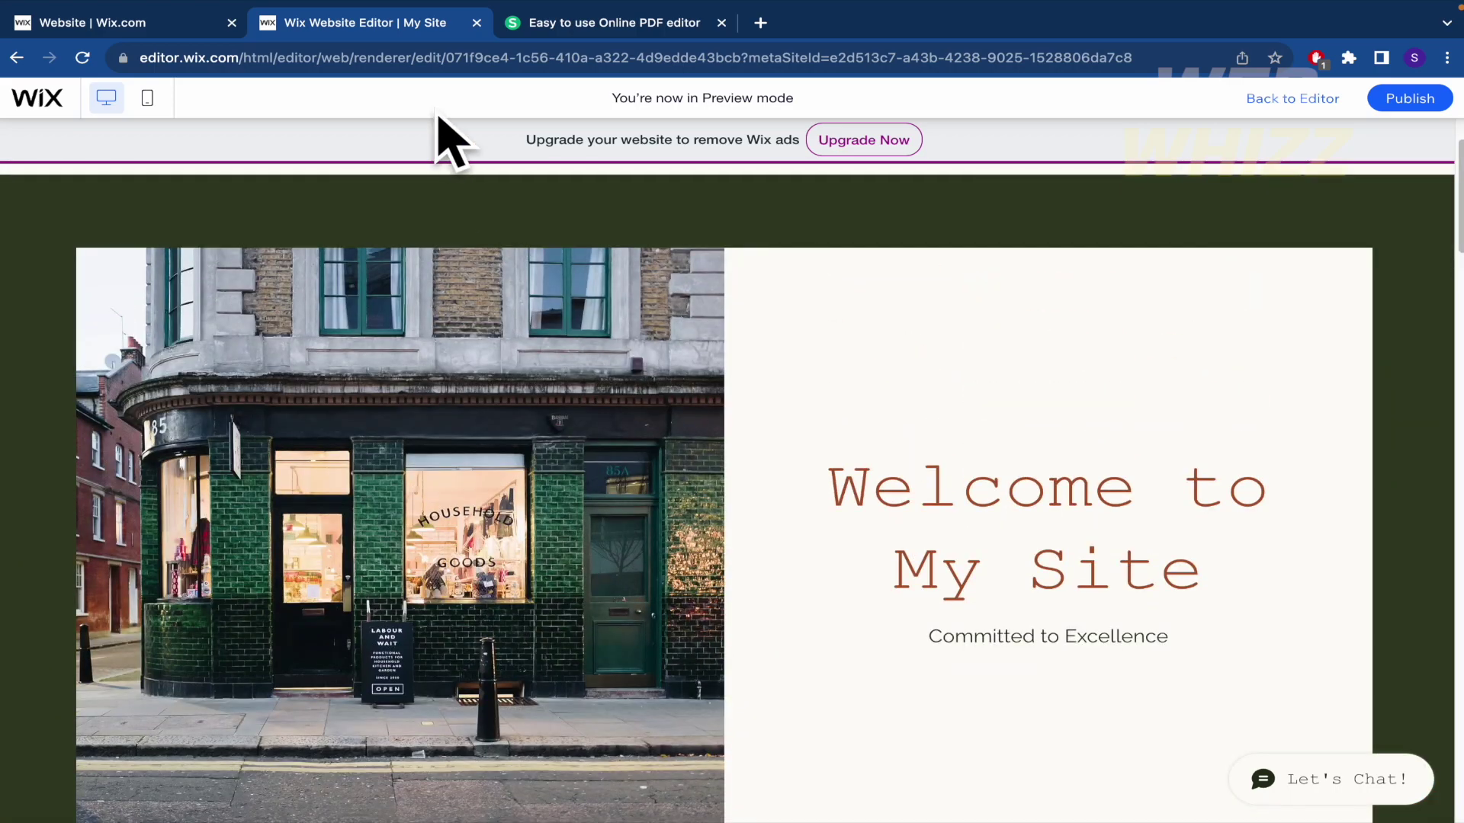
left_click(560, 30)
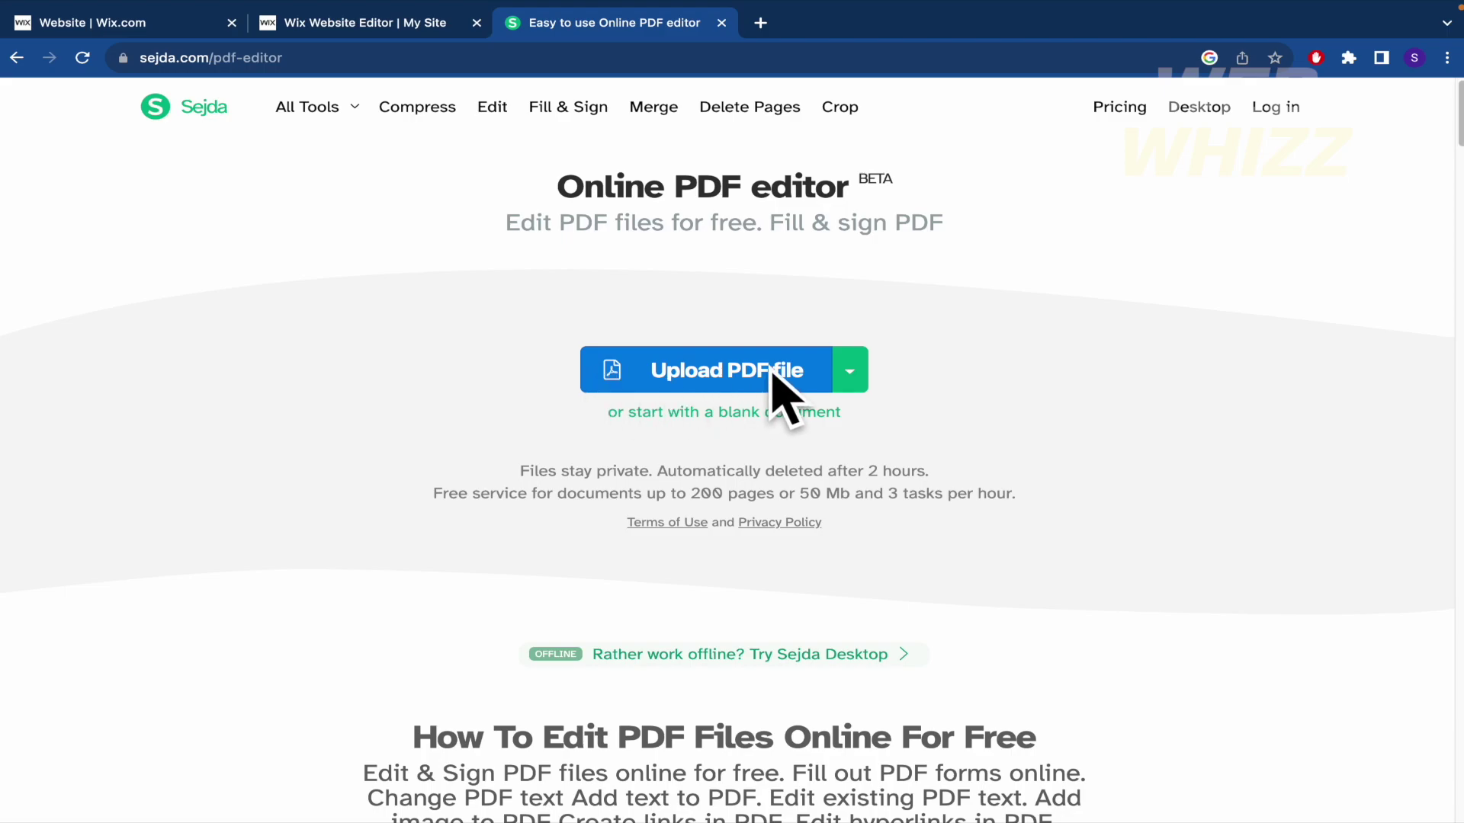
Scroll the Sejda editor page, then return to the 'Wix Website Editor | My Site' tab.
scroll(1037, 388, "down", 3)
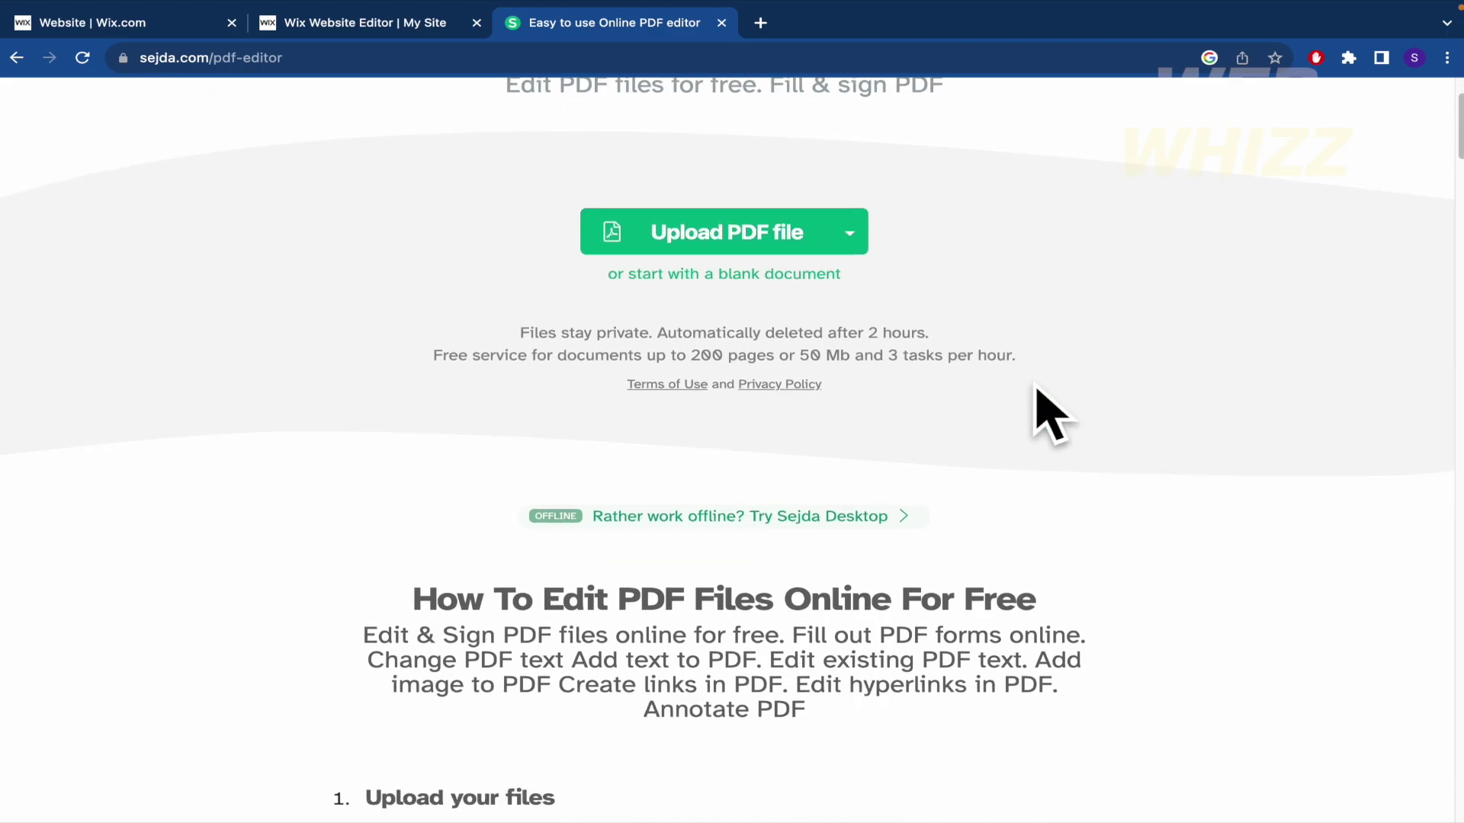
scroll(1037, 387, "up", 3)
scroll(921, 476, "down", 10)
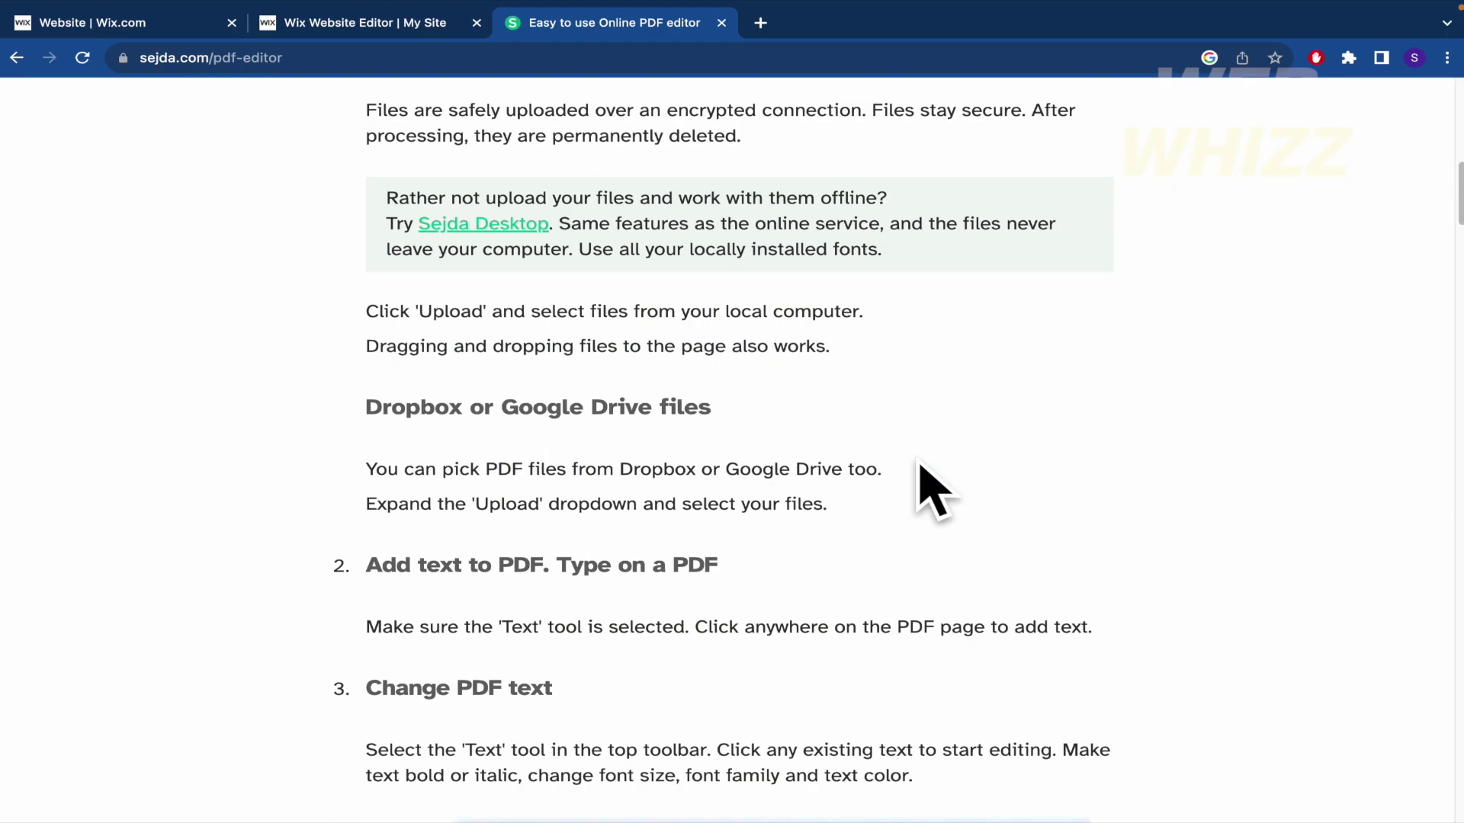
scroll(920, 476, "up", 10)
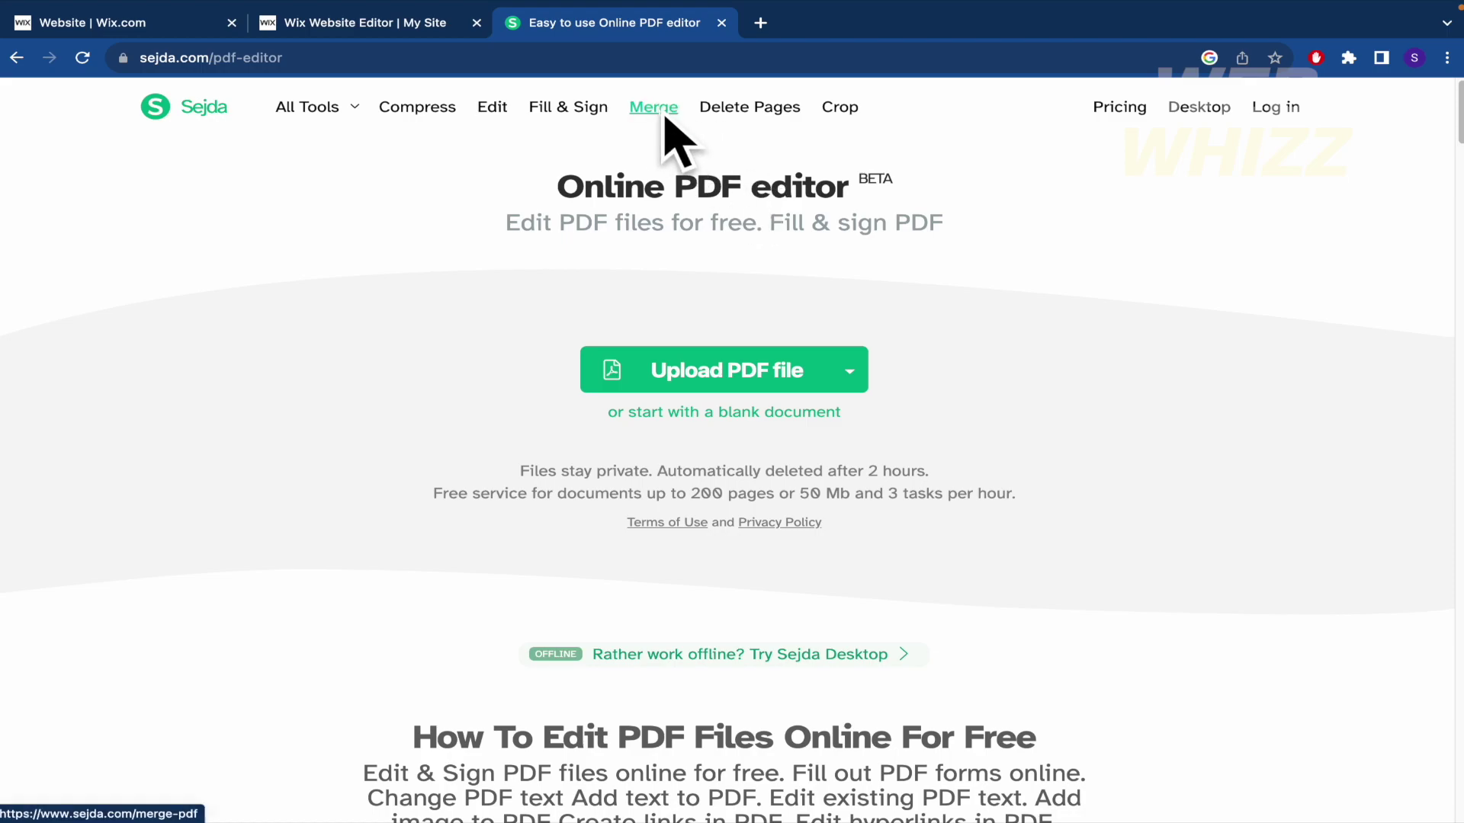
left_click(312, 24)
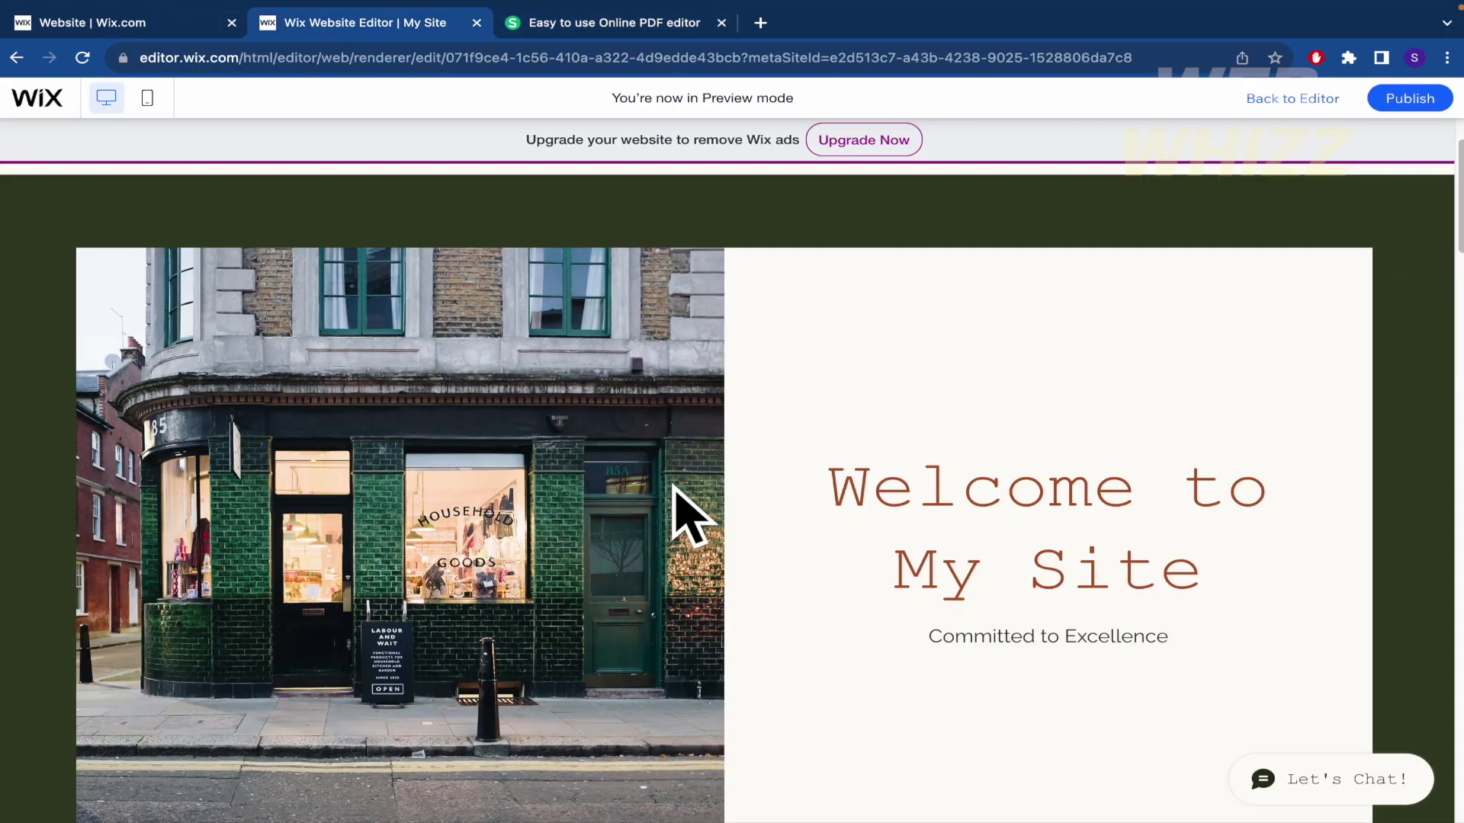
Take a full-screen screenshot of the Welcome to My Site section with the storefront photo.
scroll(690, 515, "down", 1)
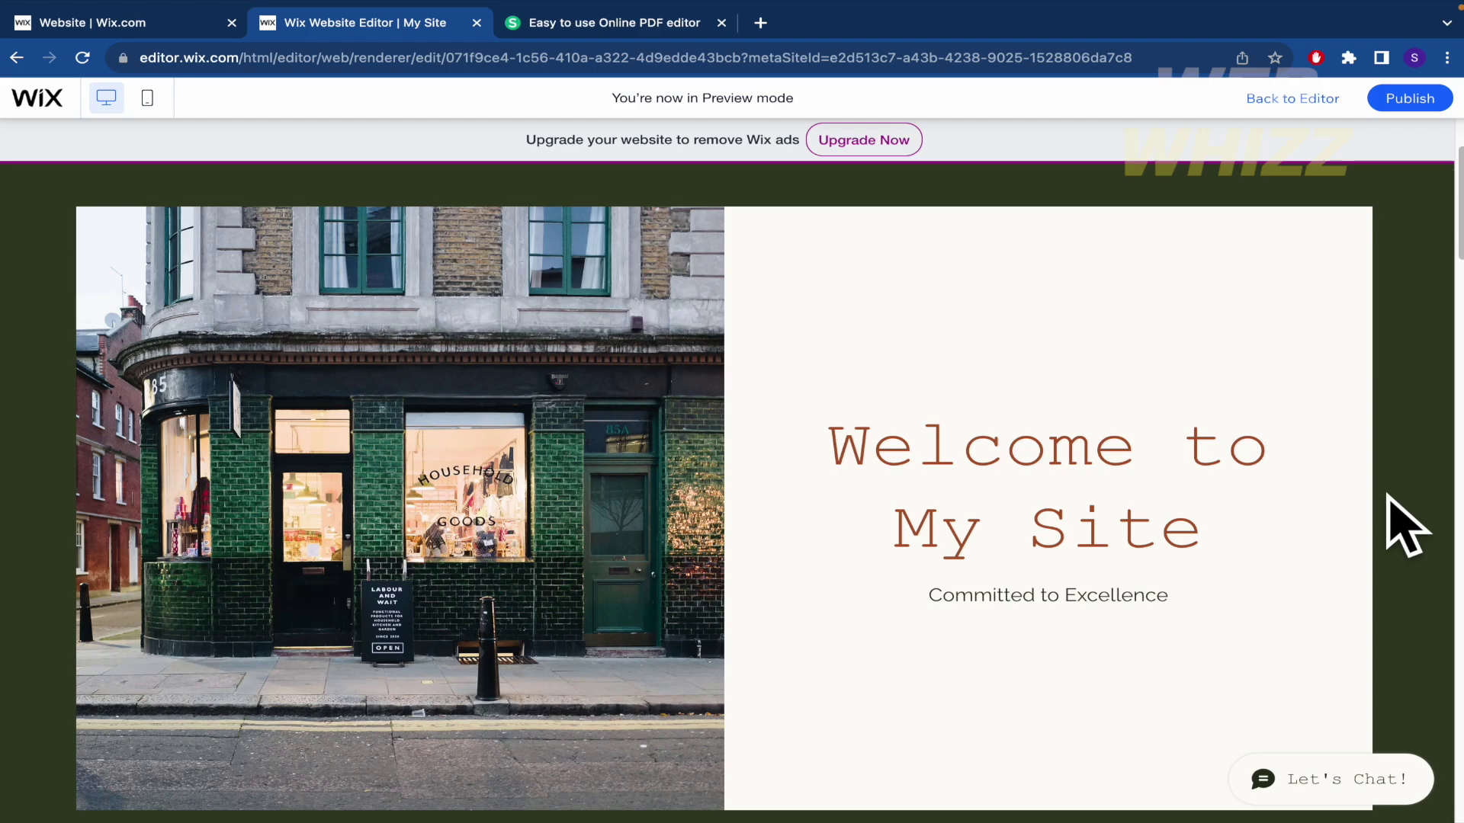
key("super+shift+3")
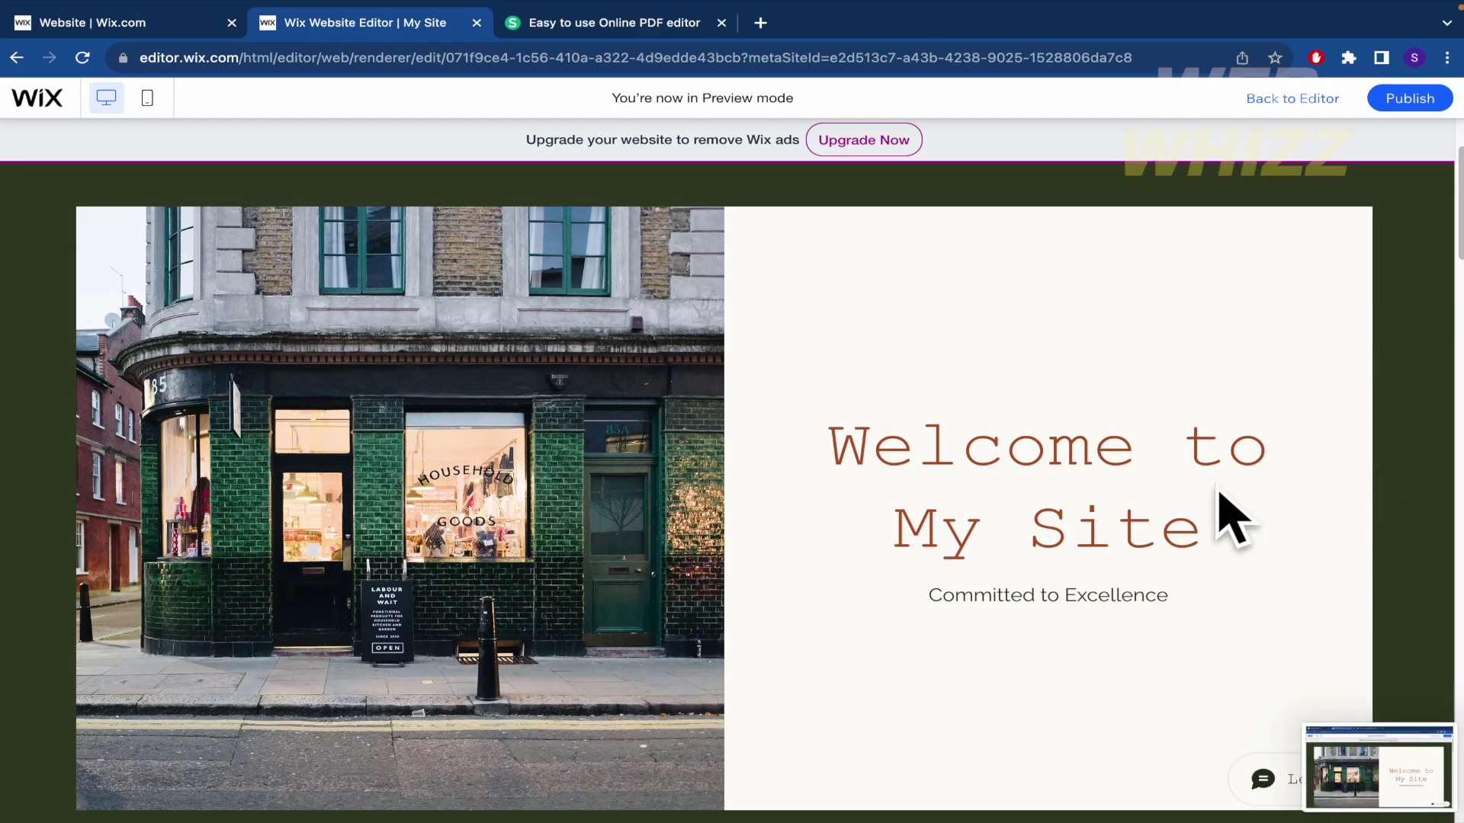
scroll(1090, 467, "up", 1)
scroll(1090, 467, "up", 3)
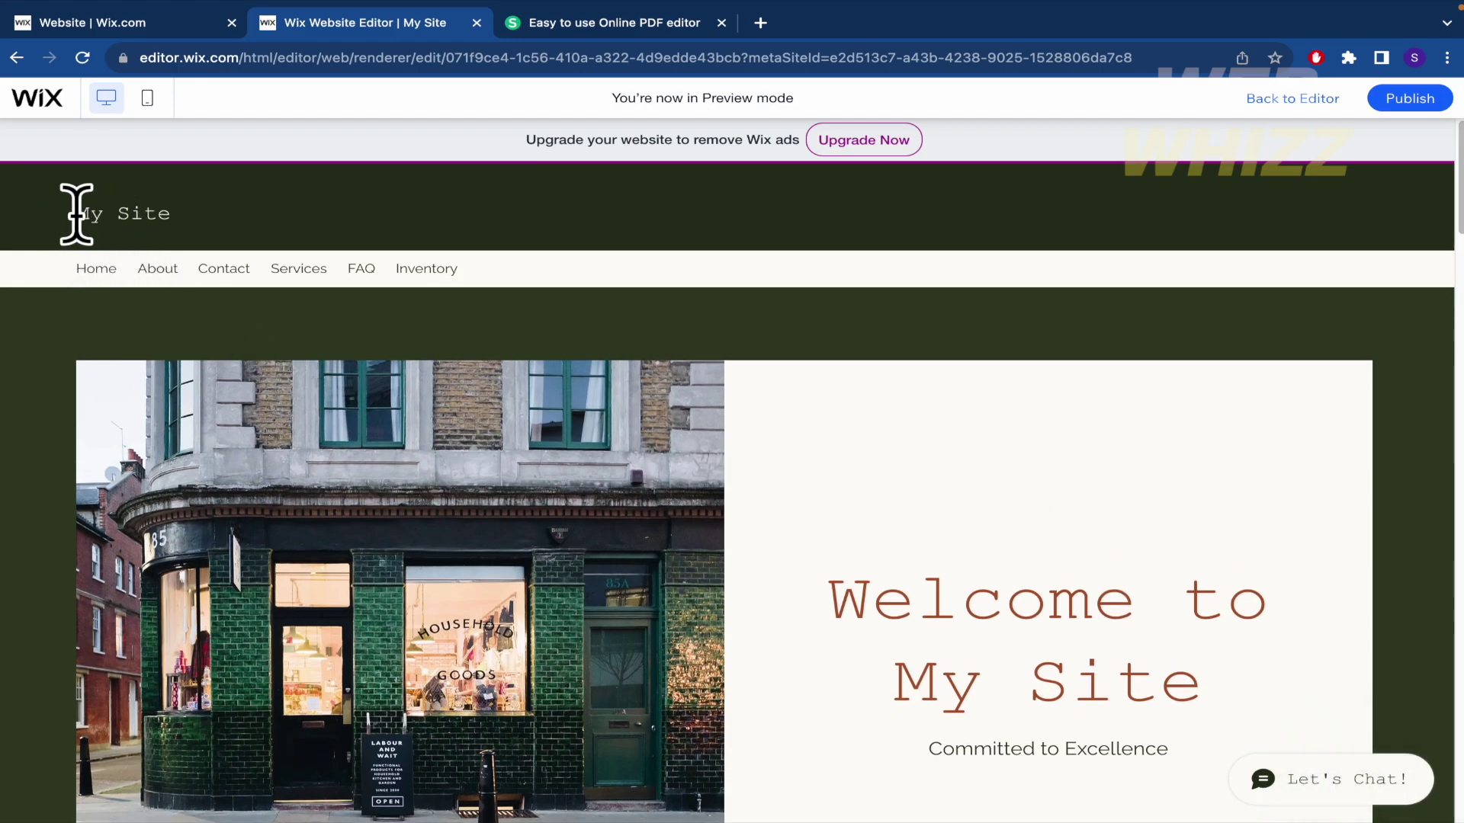
left_click_drag(72, 213, 272, 217)
left_click(272, 217)
scroll(274, 229, "down", 5)
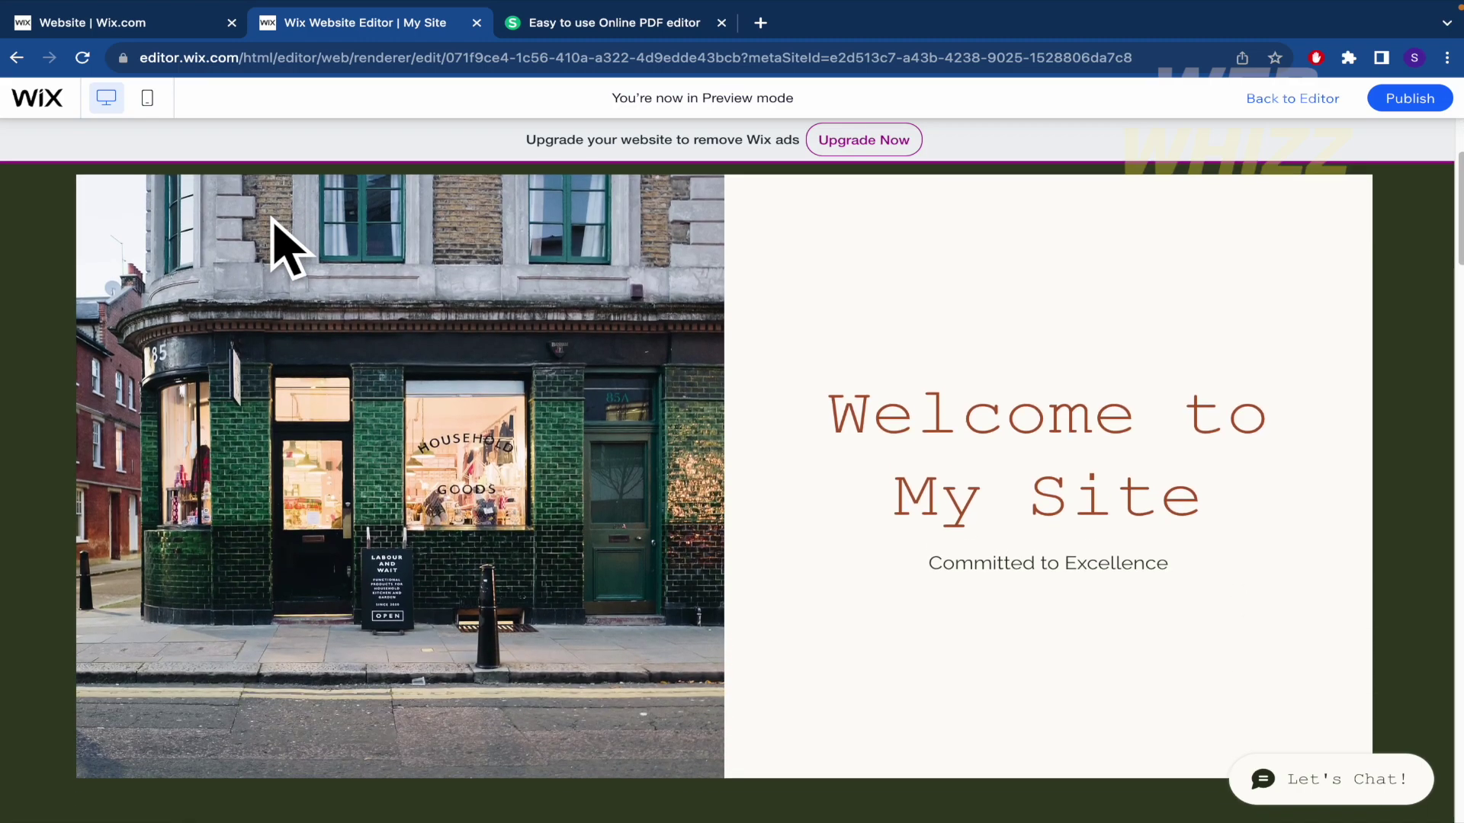
scroll(1365, 604, "up", 2)
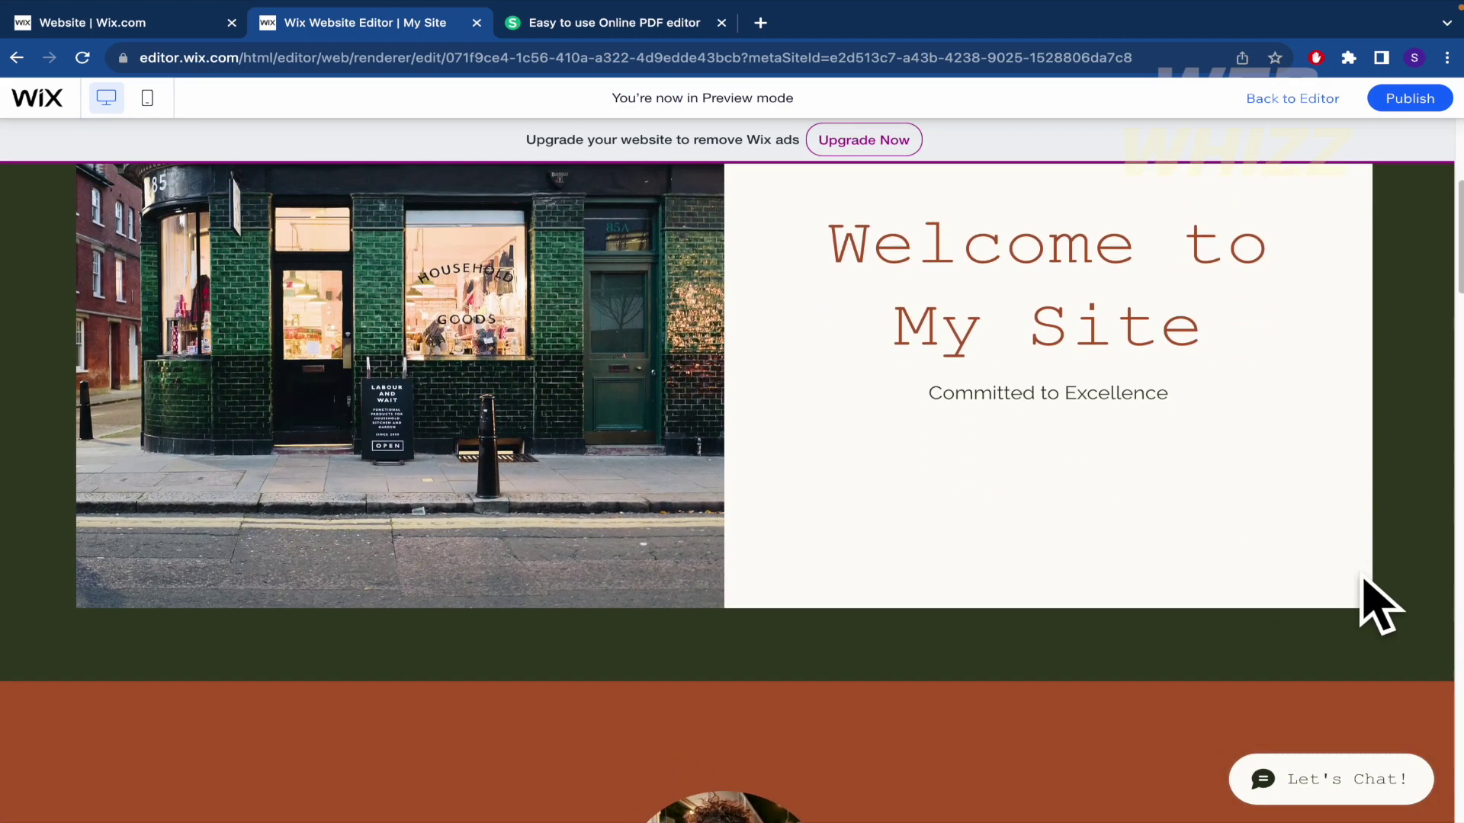
scroll(693, 637, "up", 4)
scroll(693, 638, "down", 3)
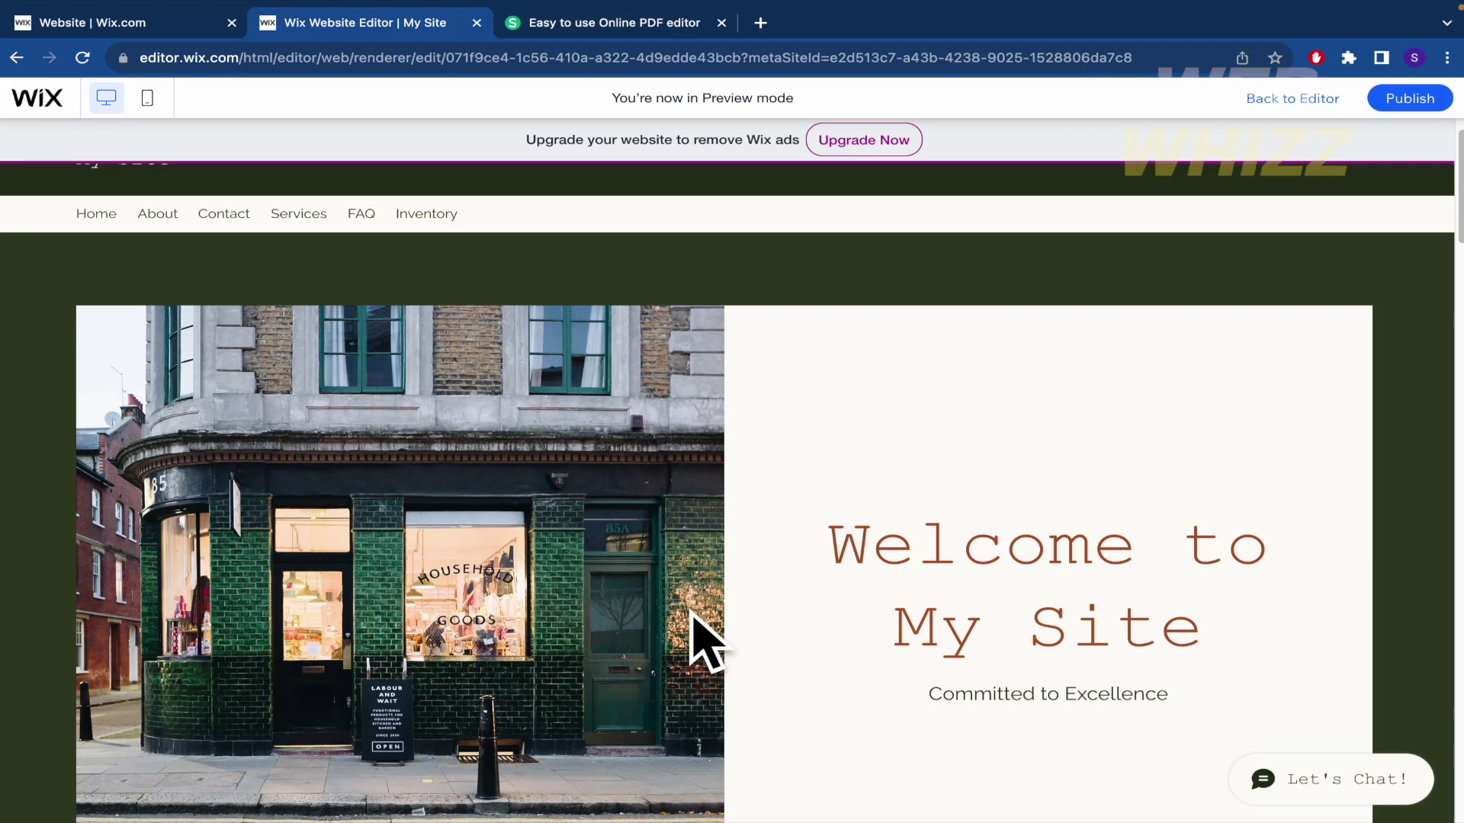
scroll(693, 637, "up", 3)
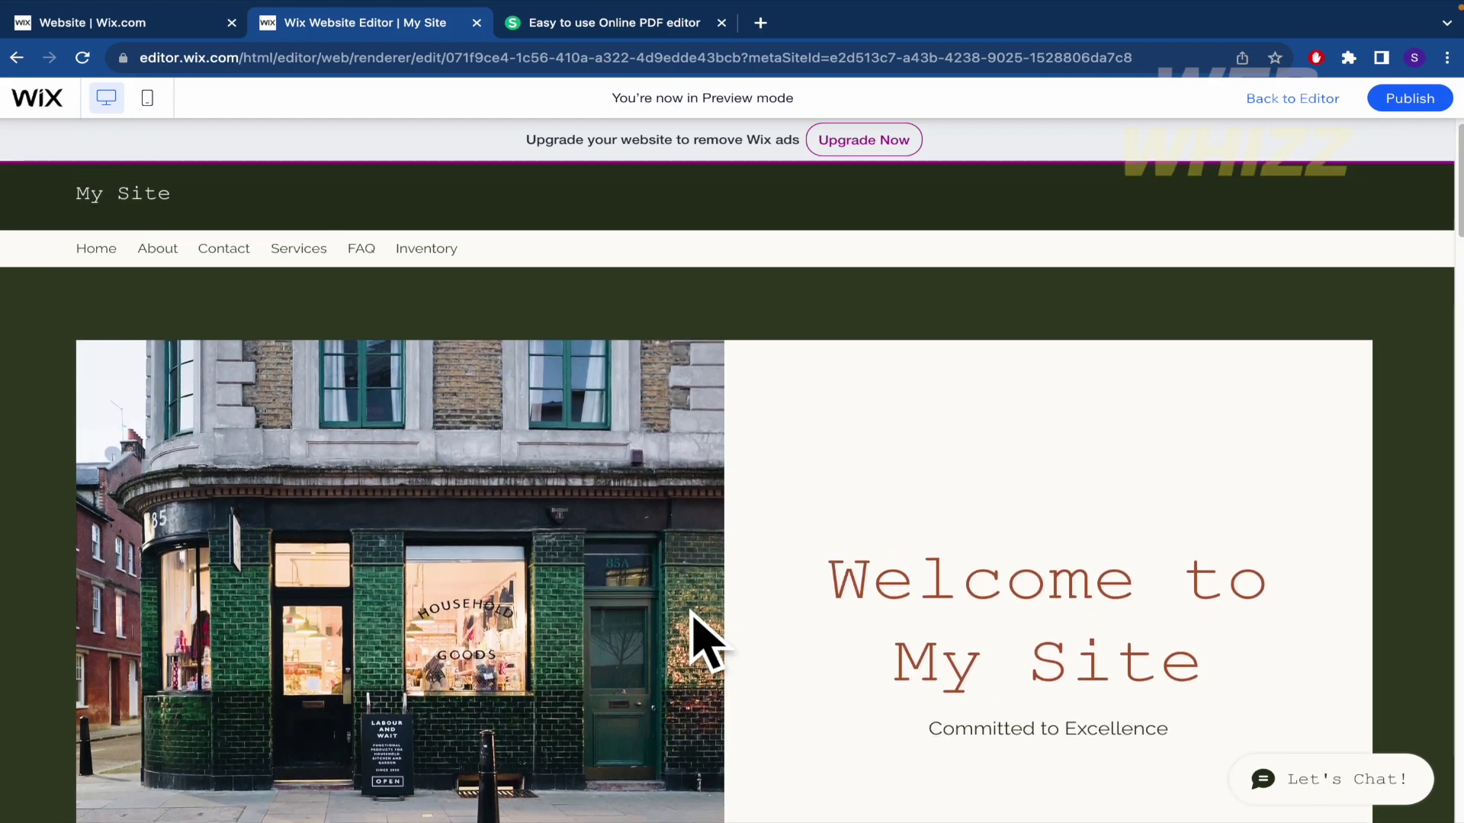
scroll(693, 637, "down", 4)
scroll(691, 614, "up", 4)
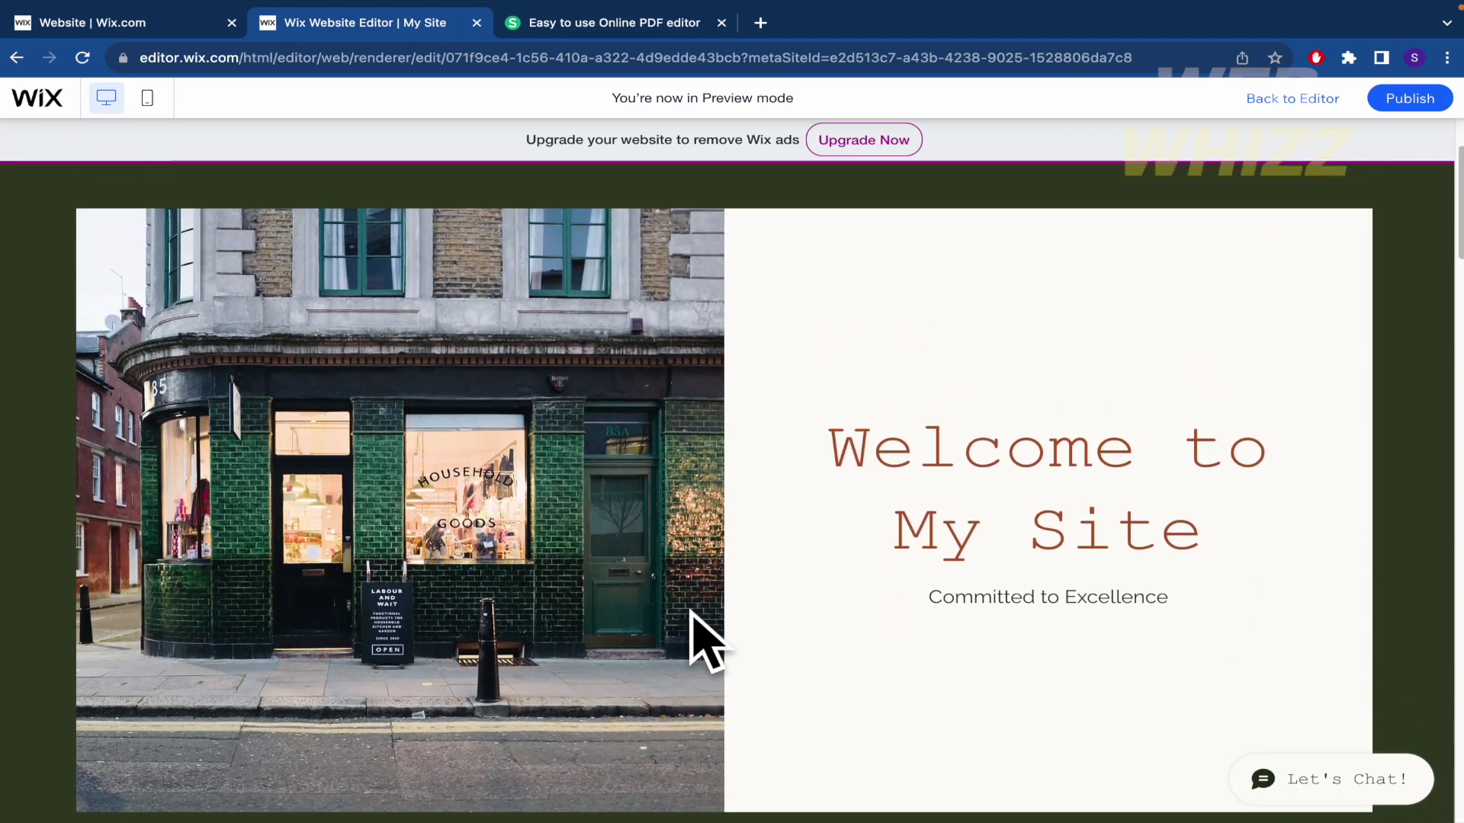
scroll(691, 614, "down", 5)
scroll(691, 614, "up", 3)
scroll(690, 610, "up", 2)
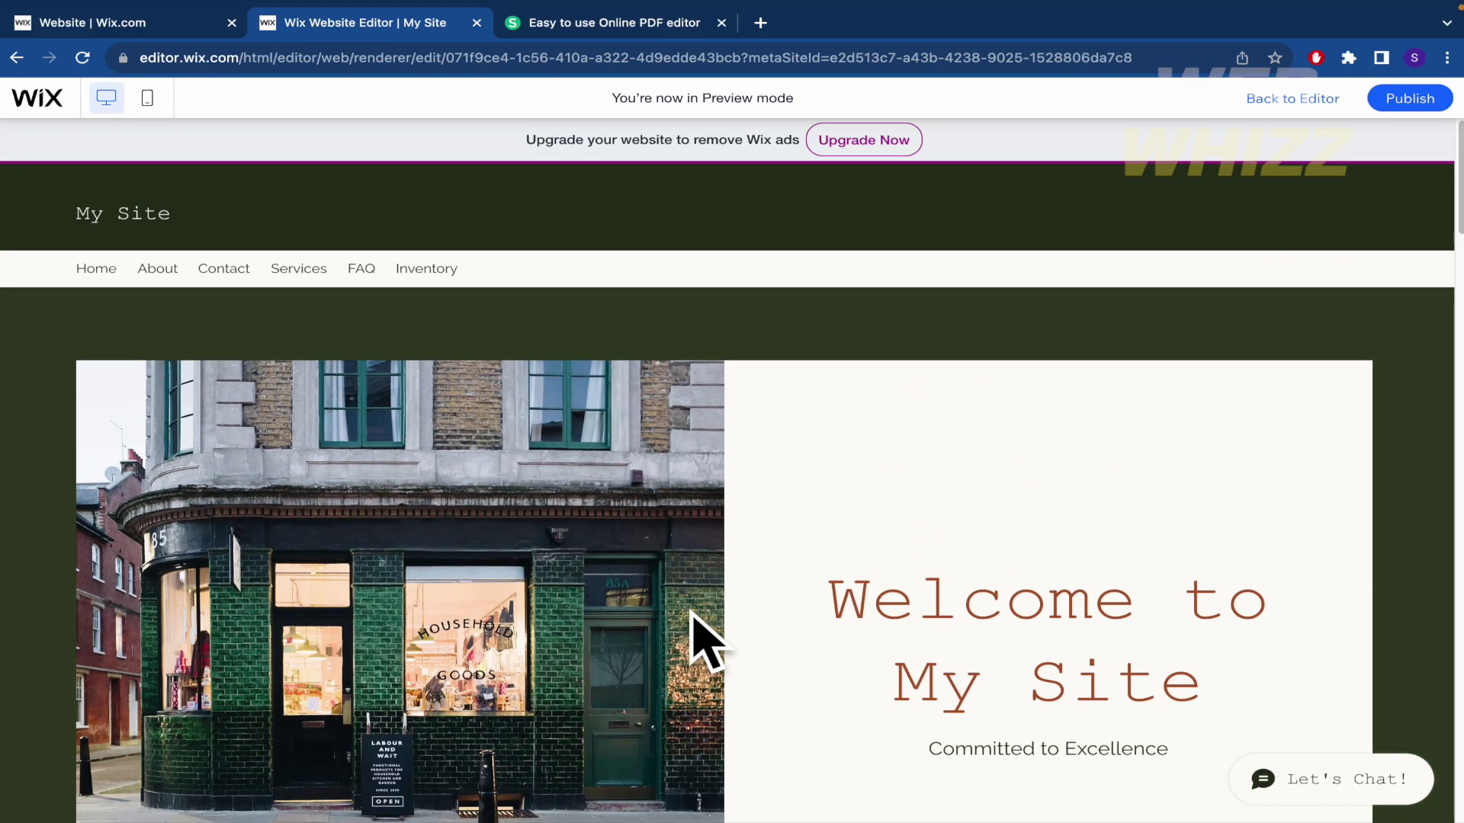
scroll(690, 610, "down", 5)
scroll(690, 610, "up", 5)
scroll(690, 610, "down", 2)
scroll(694, 633, "up", 3)
Set the preview's browser zoom to 80% using Chrome's zoom controls.
key("super+minus")
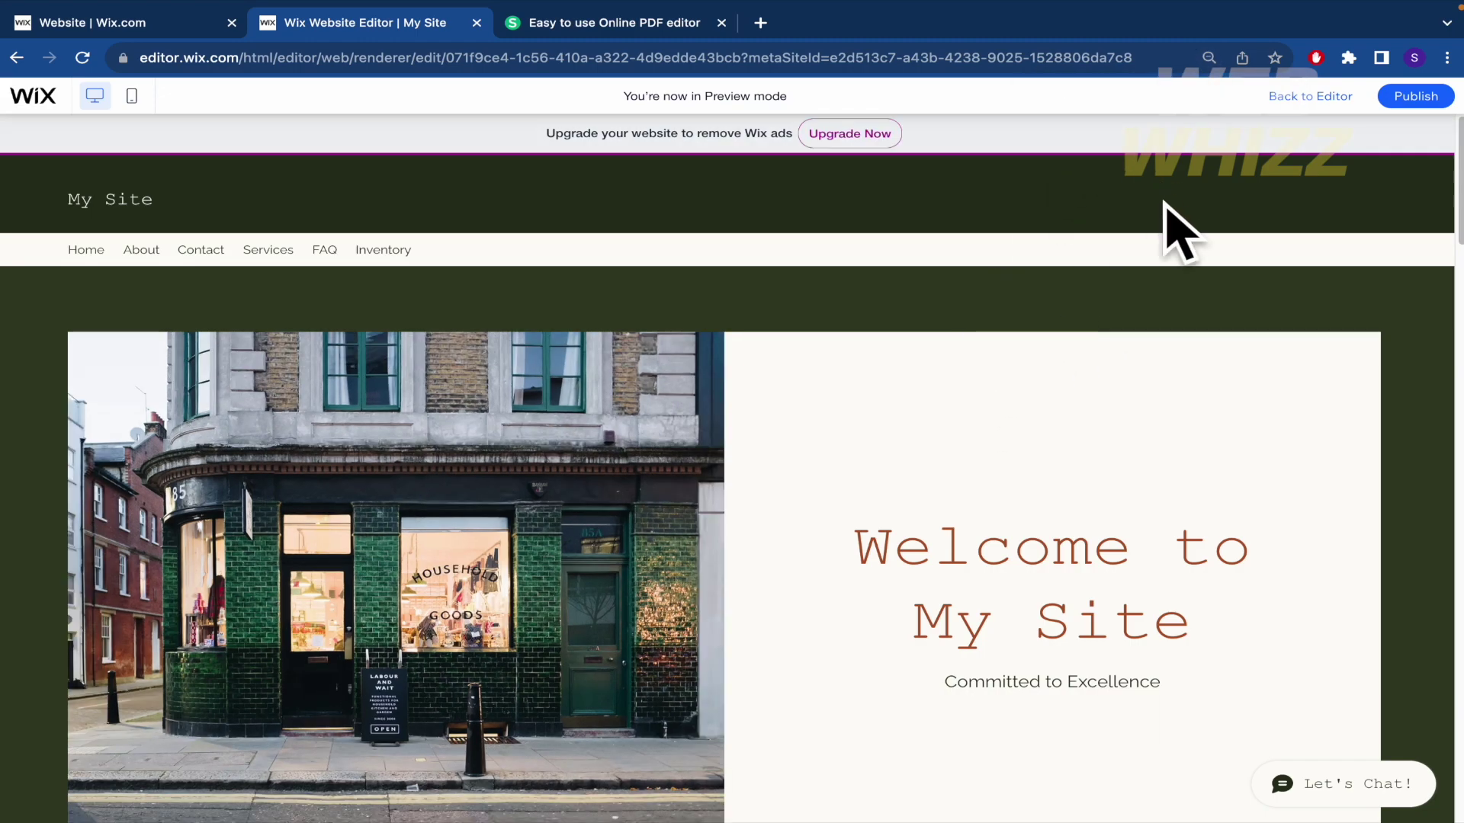
key("super+minus")
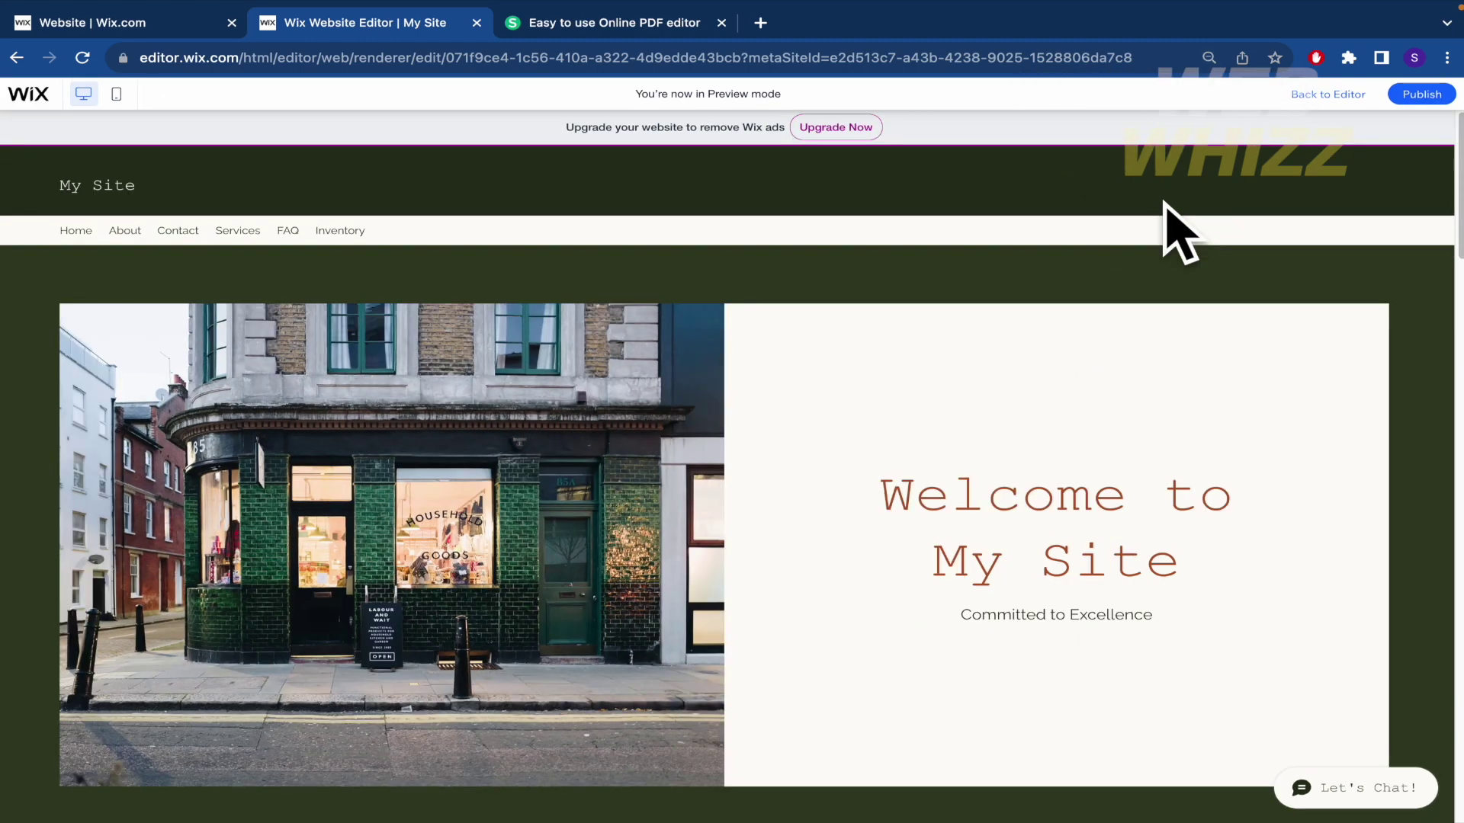
left_click(1208, 58)
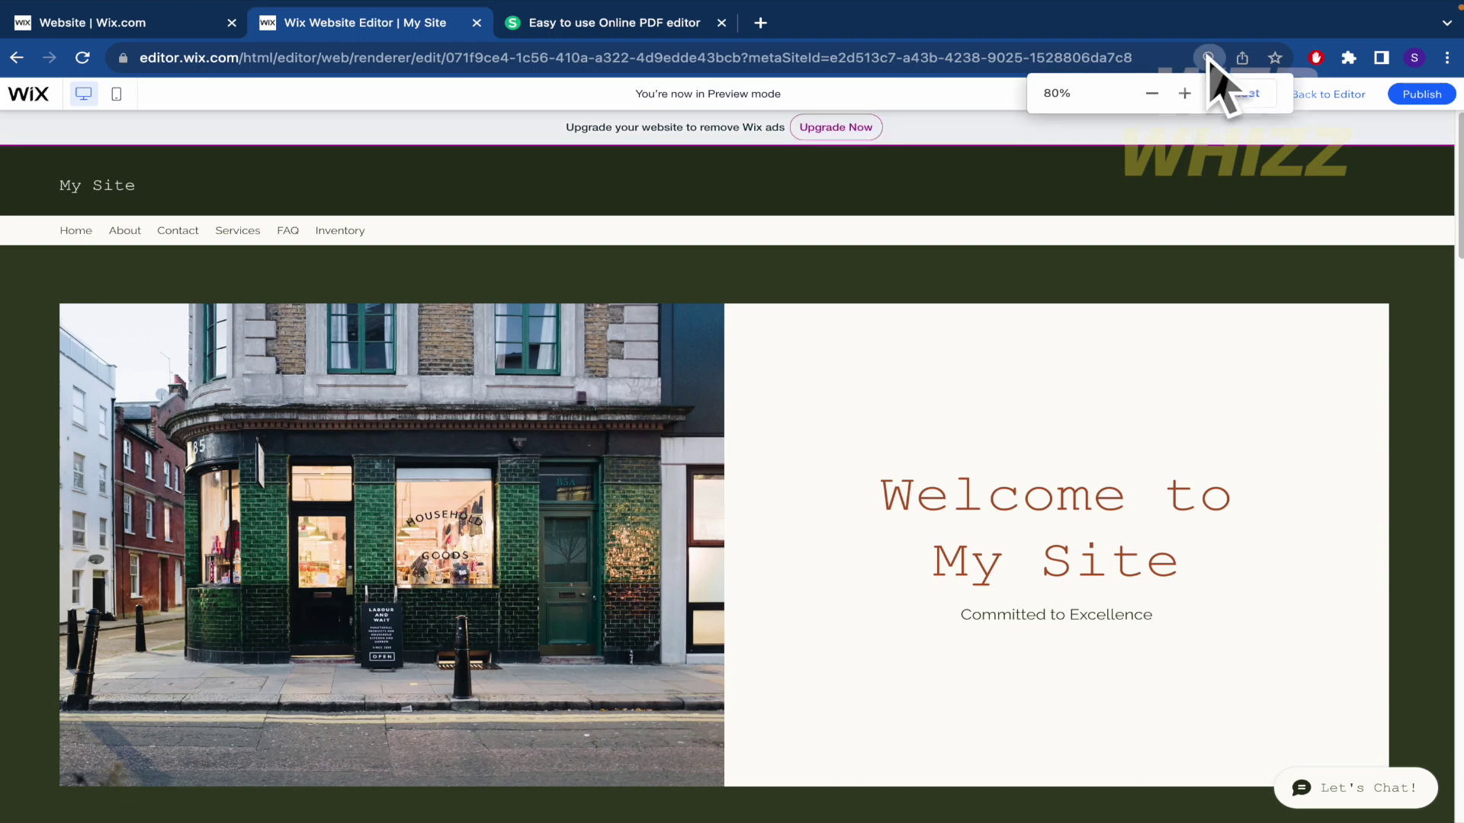
left_click(1250, 92)
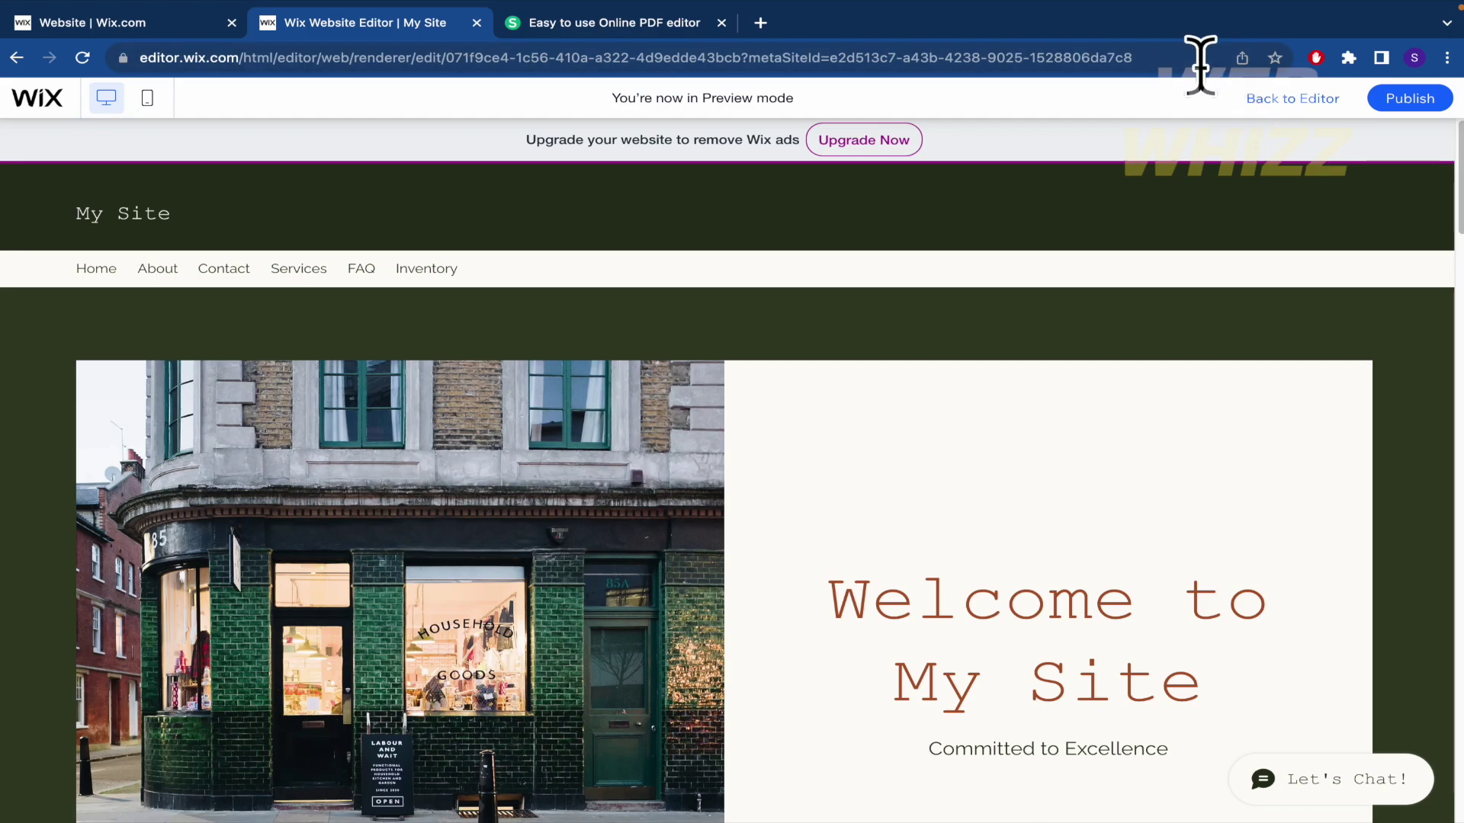
left_click(1447, 58)
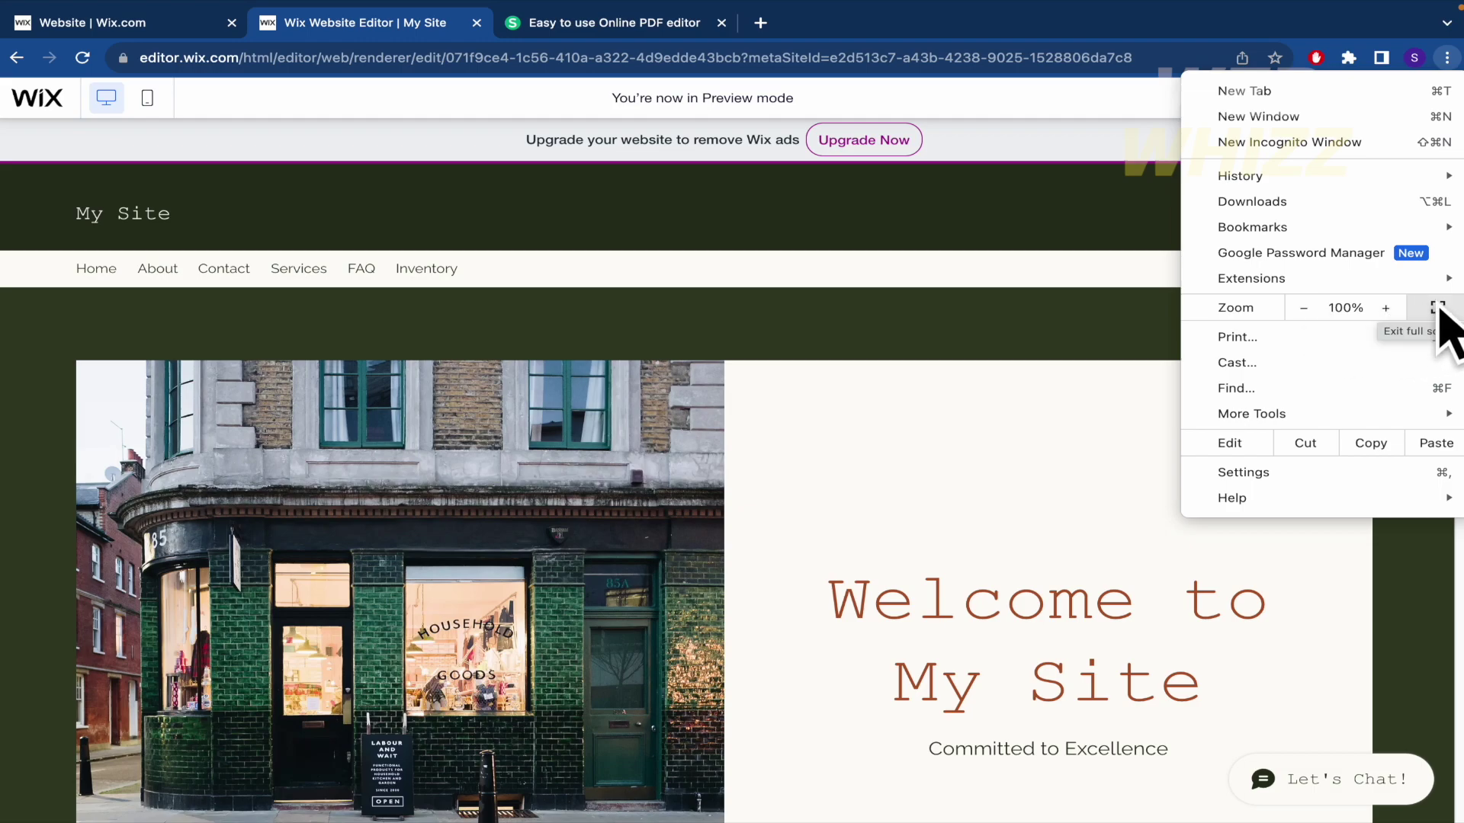
left_click(1304, 307)
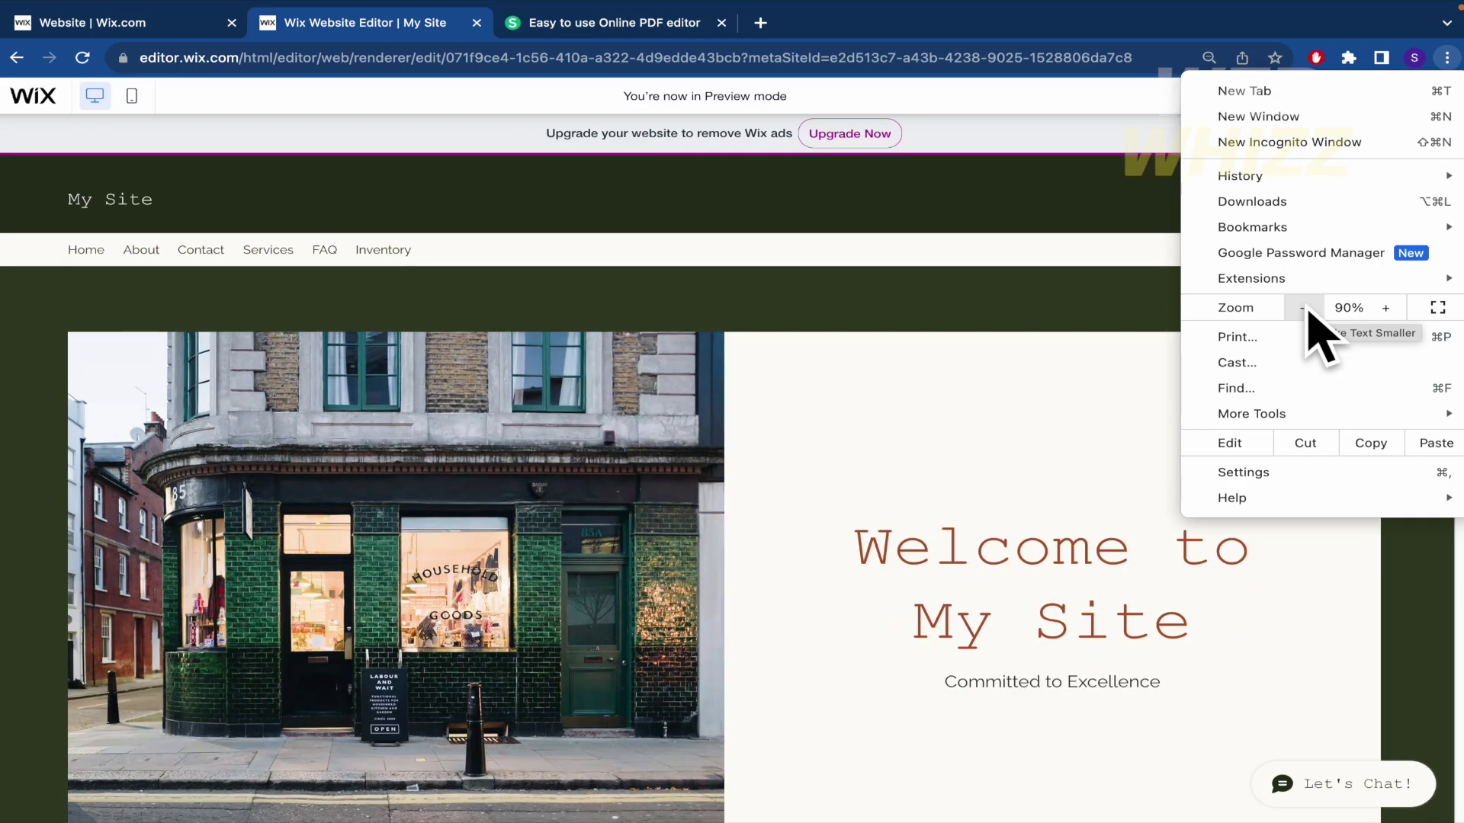
left_click(1303, 307)
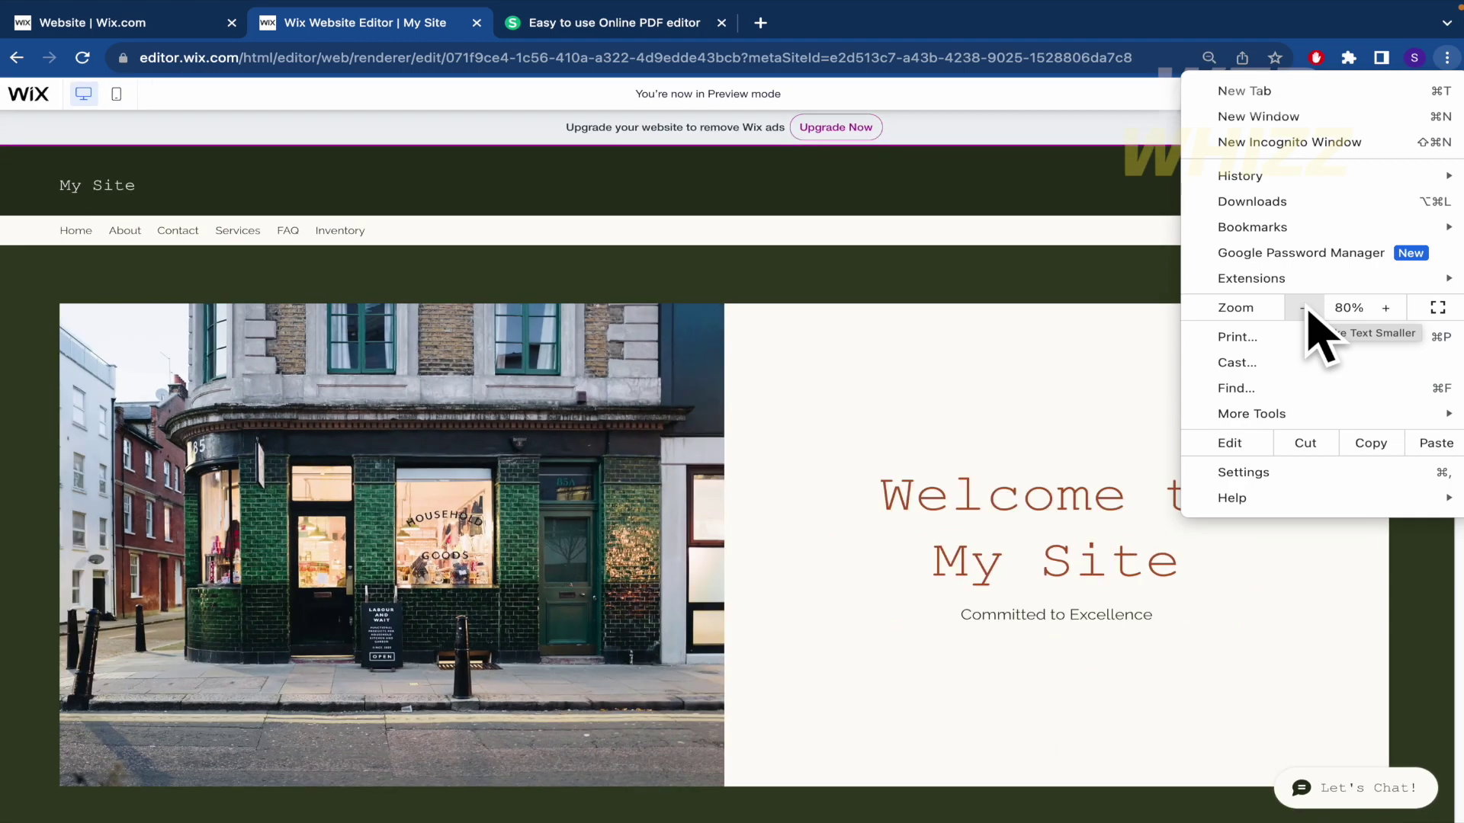
left_click(974, 264)
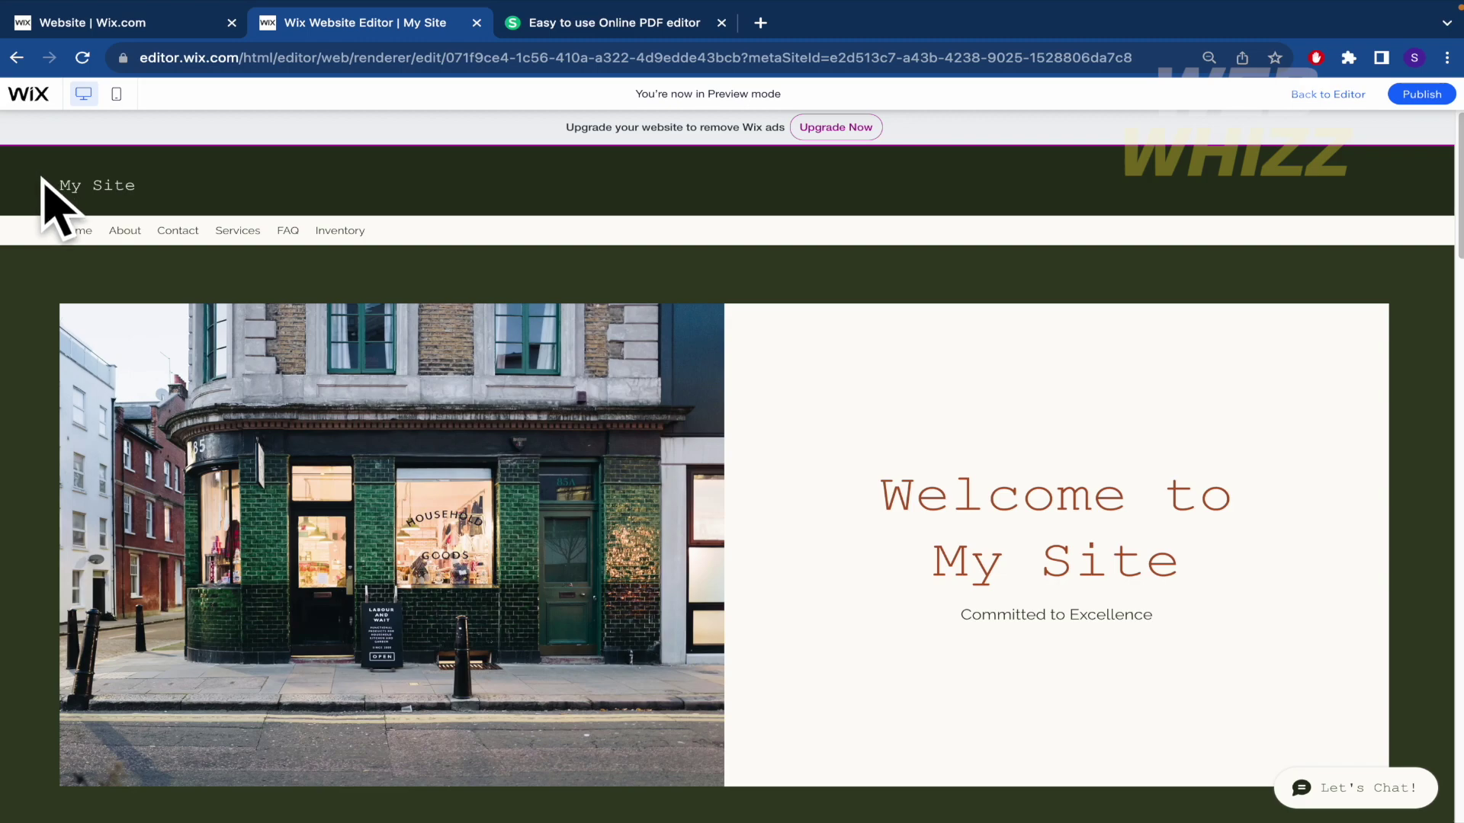
Scroll down to the orange section with the circular portrait and 'Since being established in 2000' text.
left_click_drag(39, 181, 350, 186)
scroll(811, 488, "down", 1)
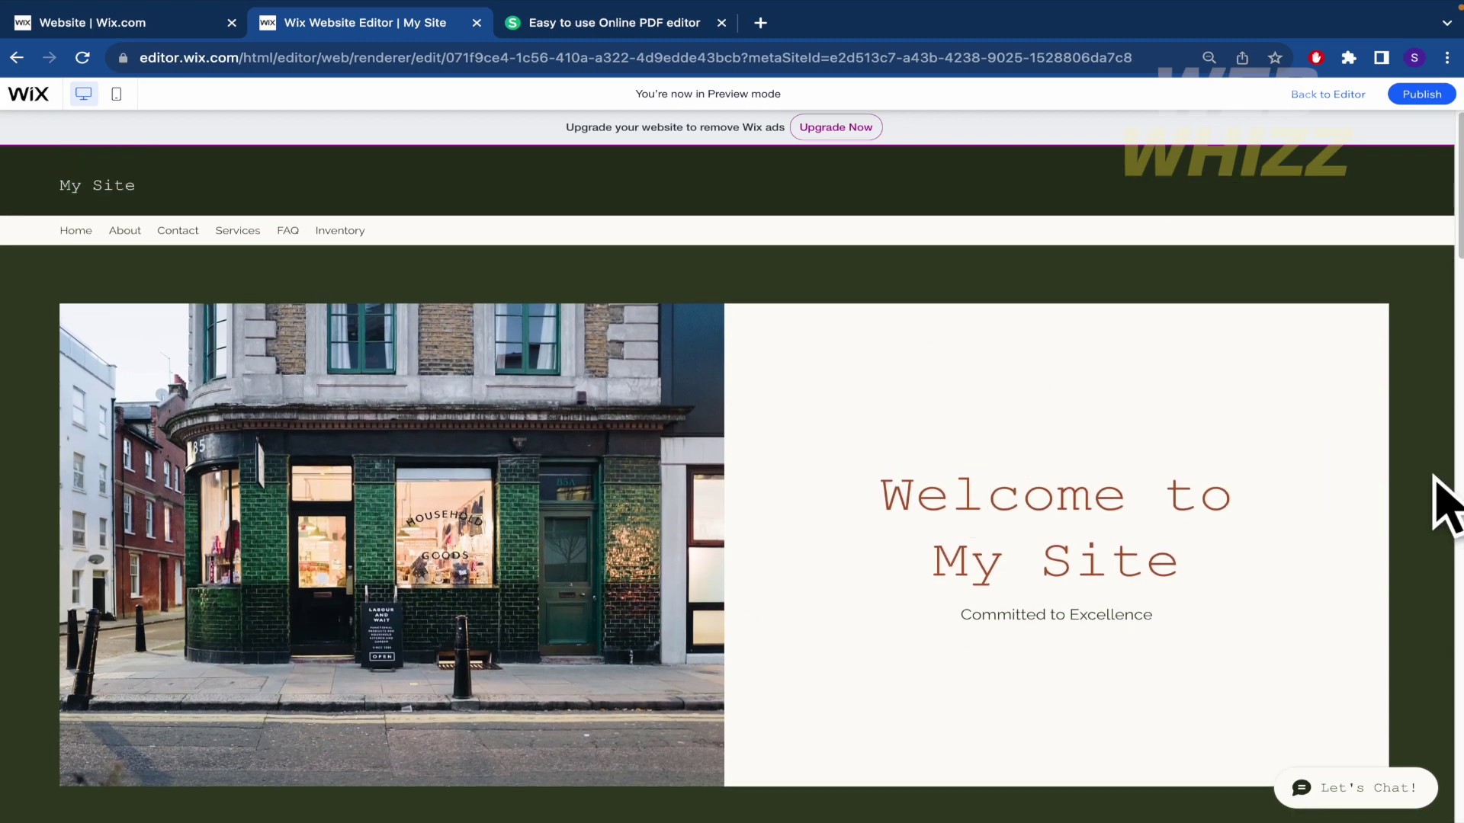
scroll(1444, 503, "down", 6)
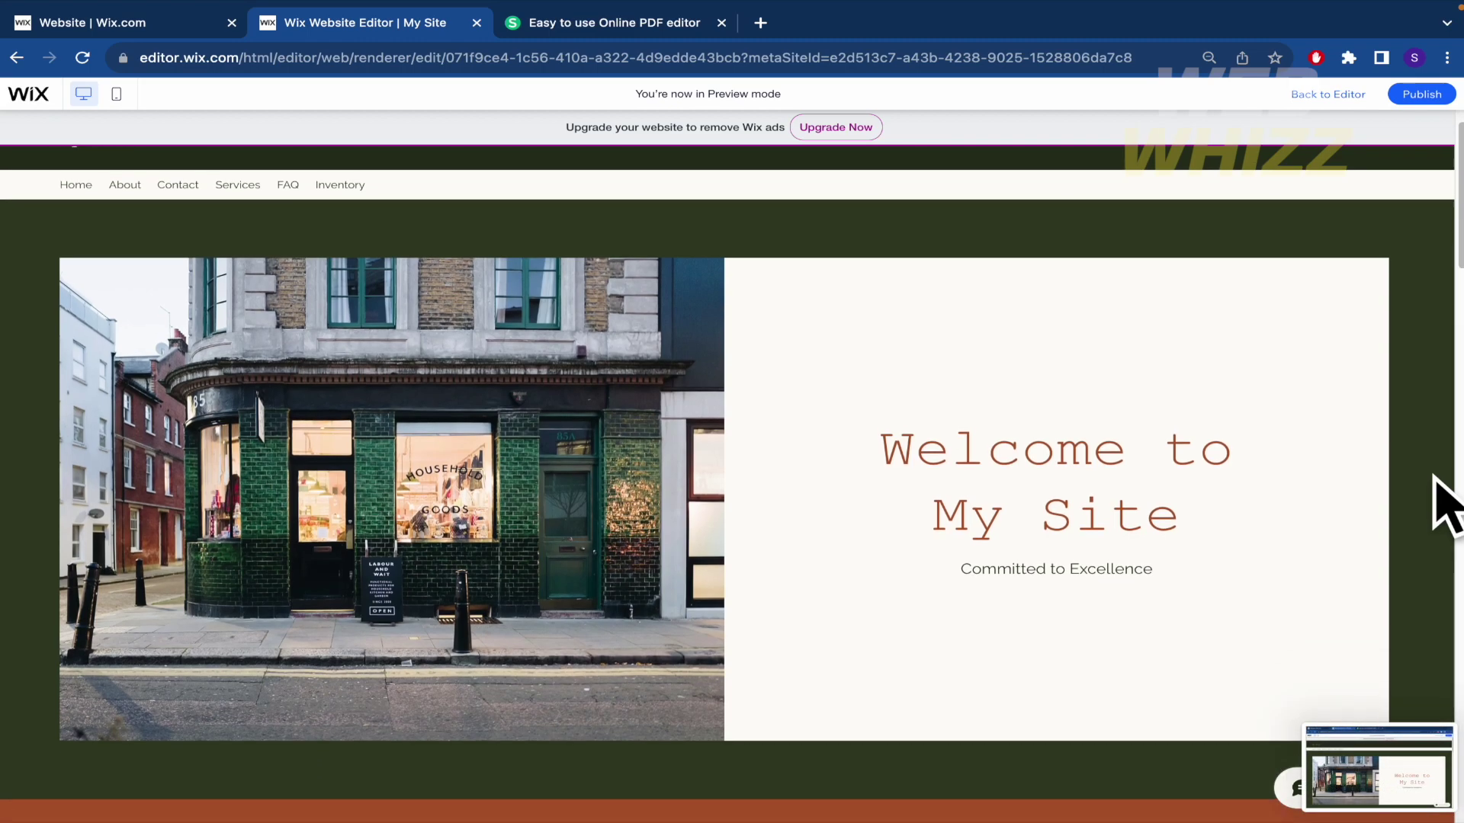
scroll(1445, 504, "down", 2)
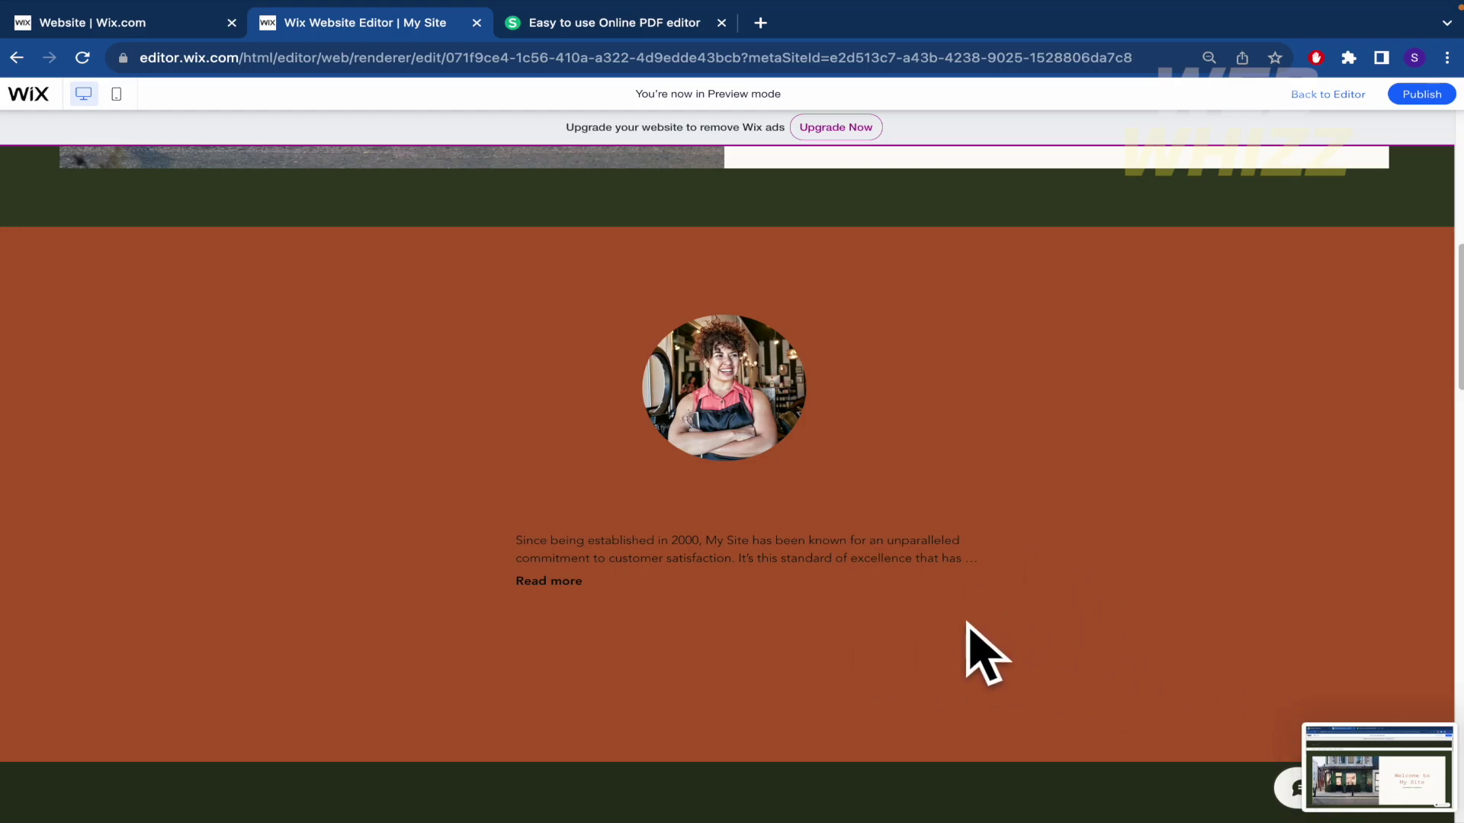
scroll(967, 623, "down", 15)
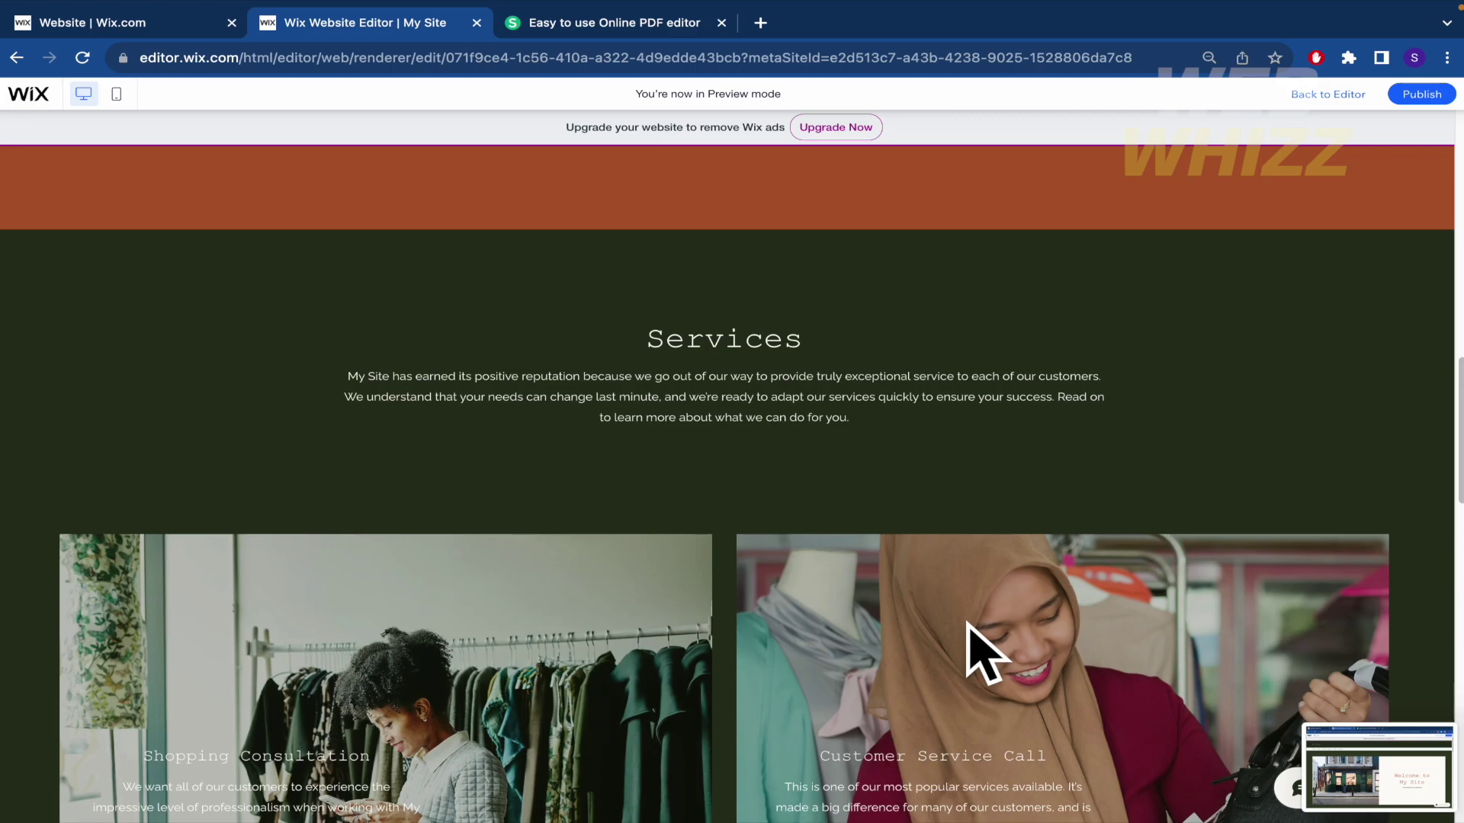
scroll(967, 623, "up", 10)
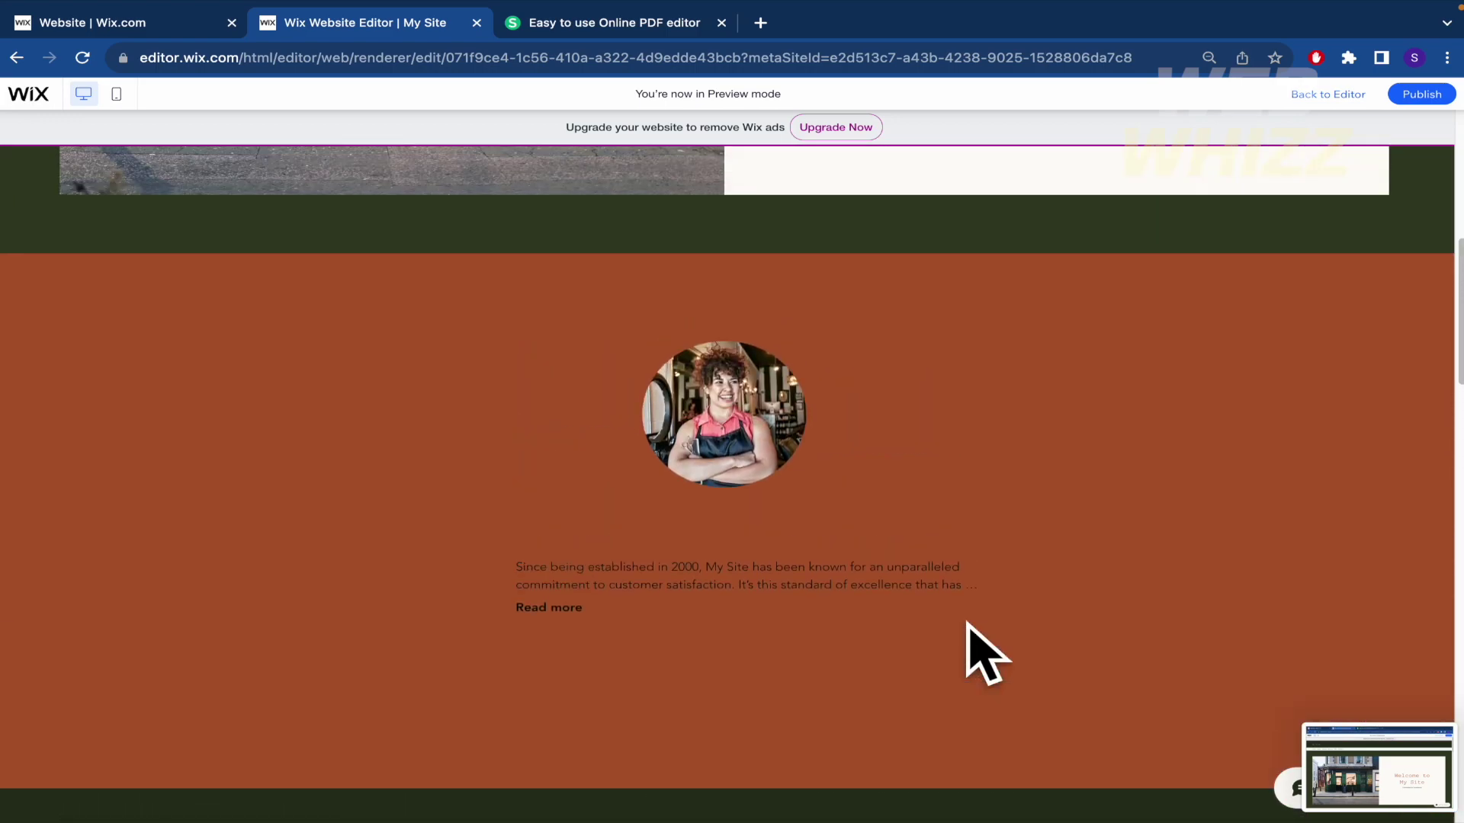
scroll(967, 623, "down", 1)
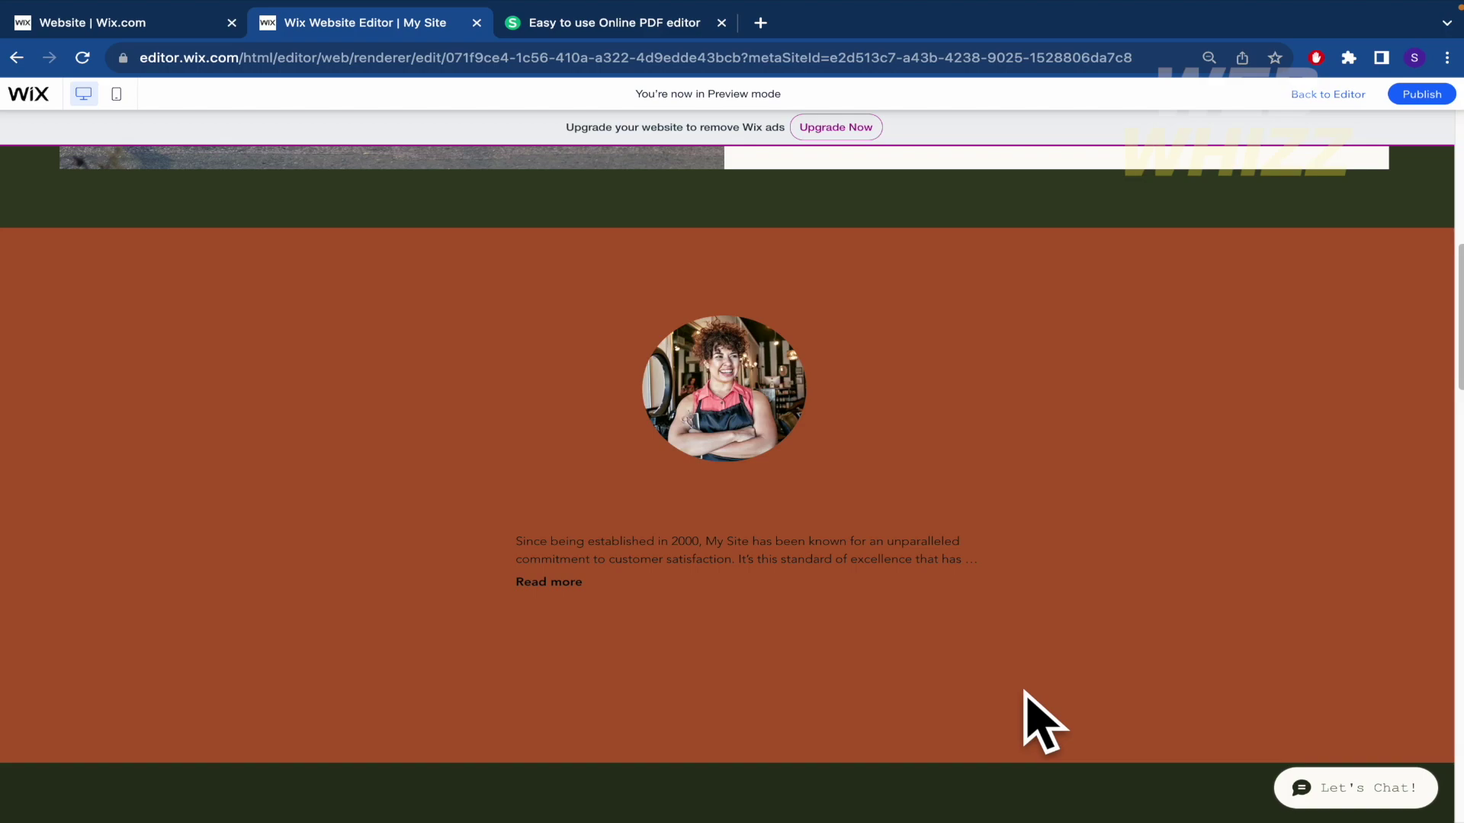
scroll(1126, 670, "down", 1)
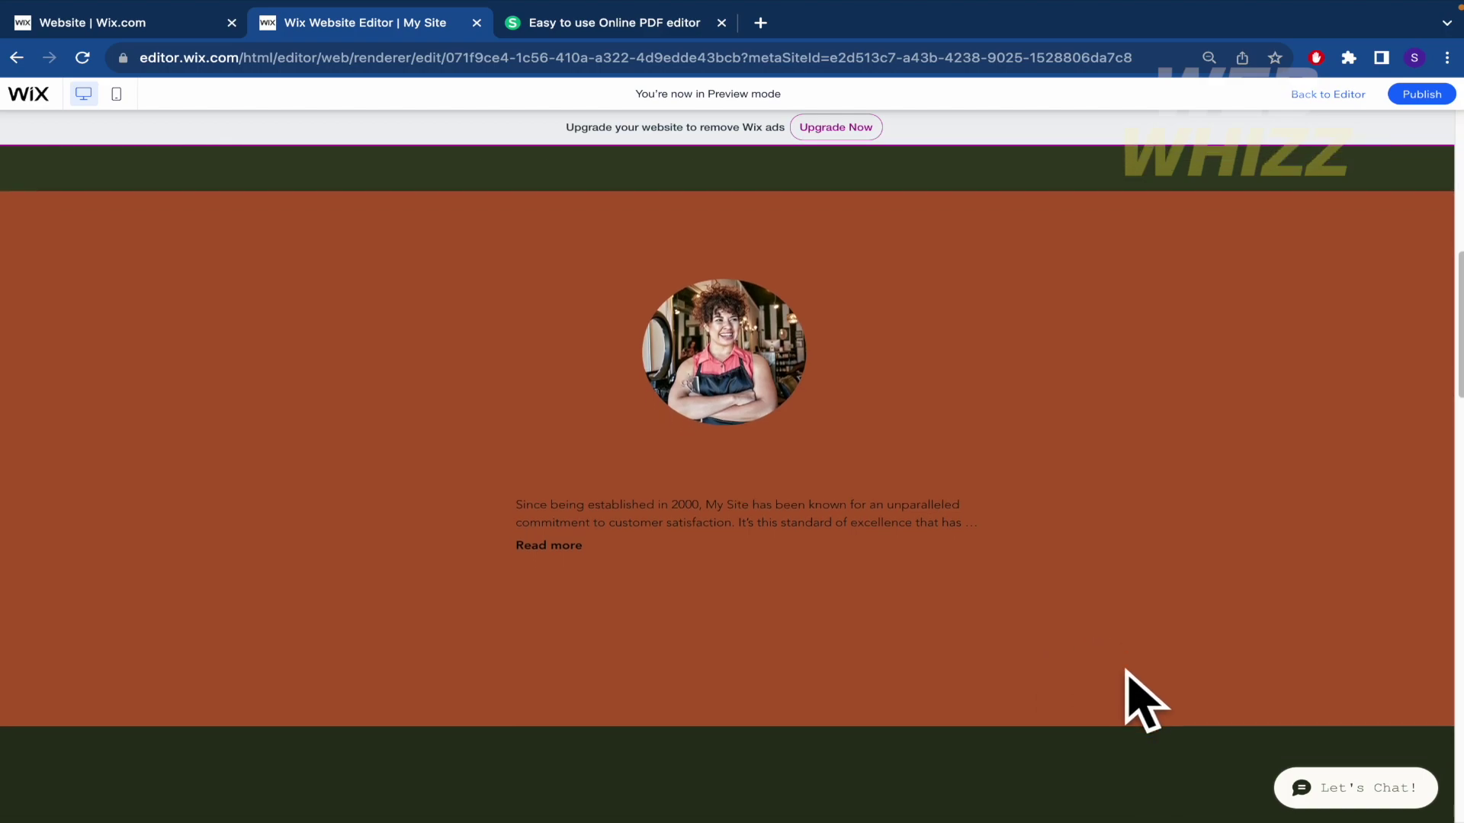
scroll(1127, 671, "up", 1)
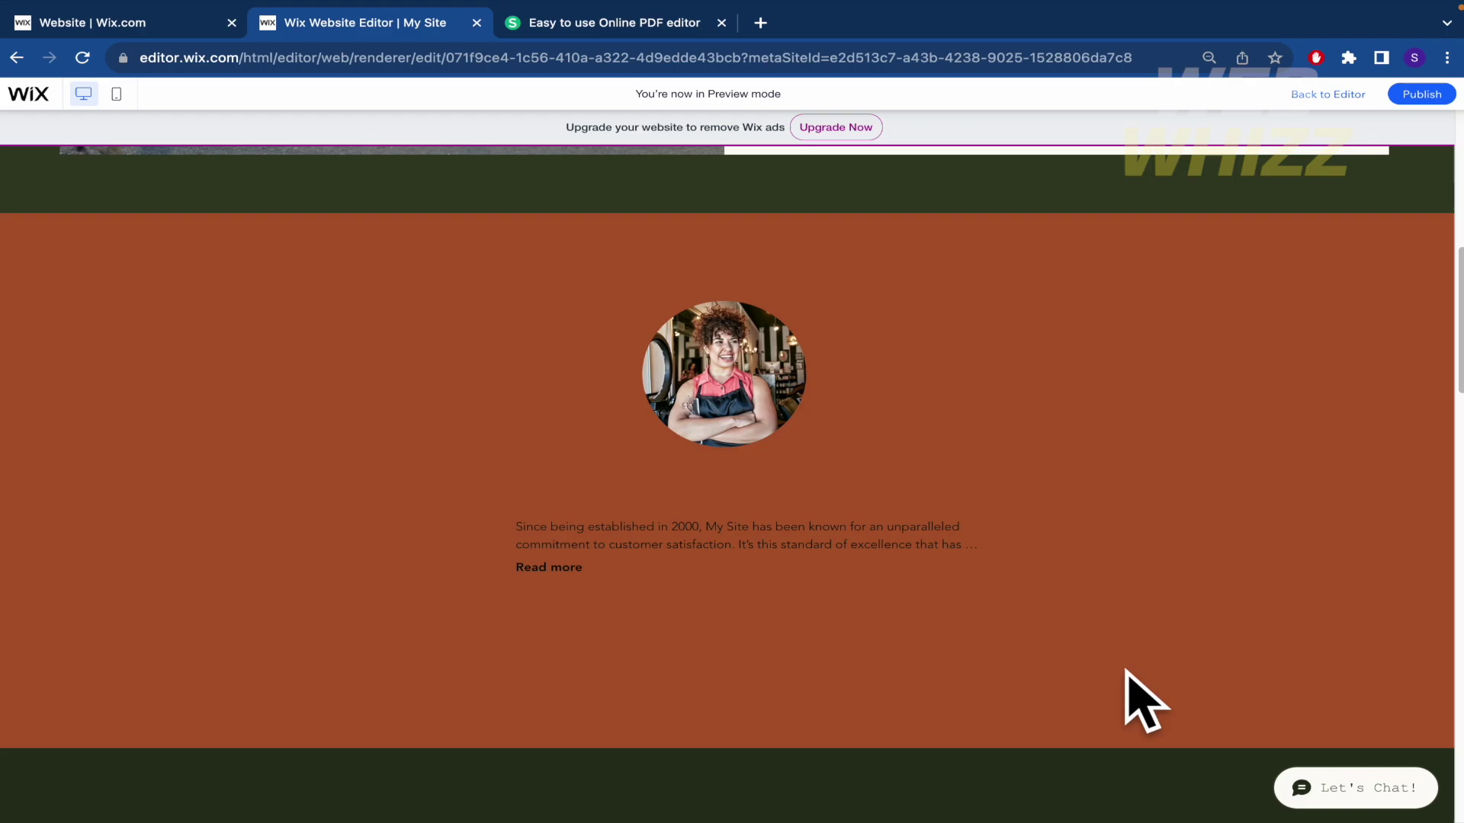
scroll(1143, 702, "up", 10)
scroll(1143, 701, "down", 10)
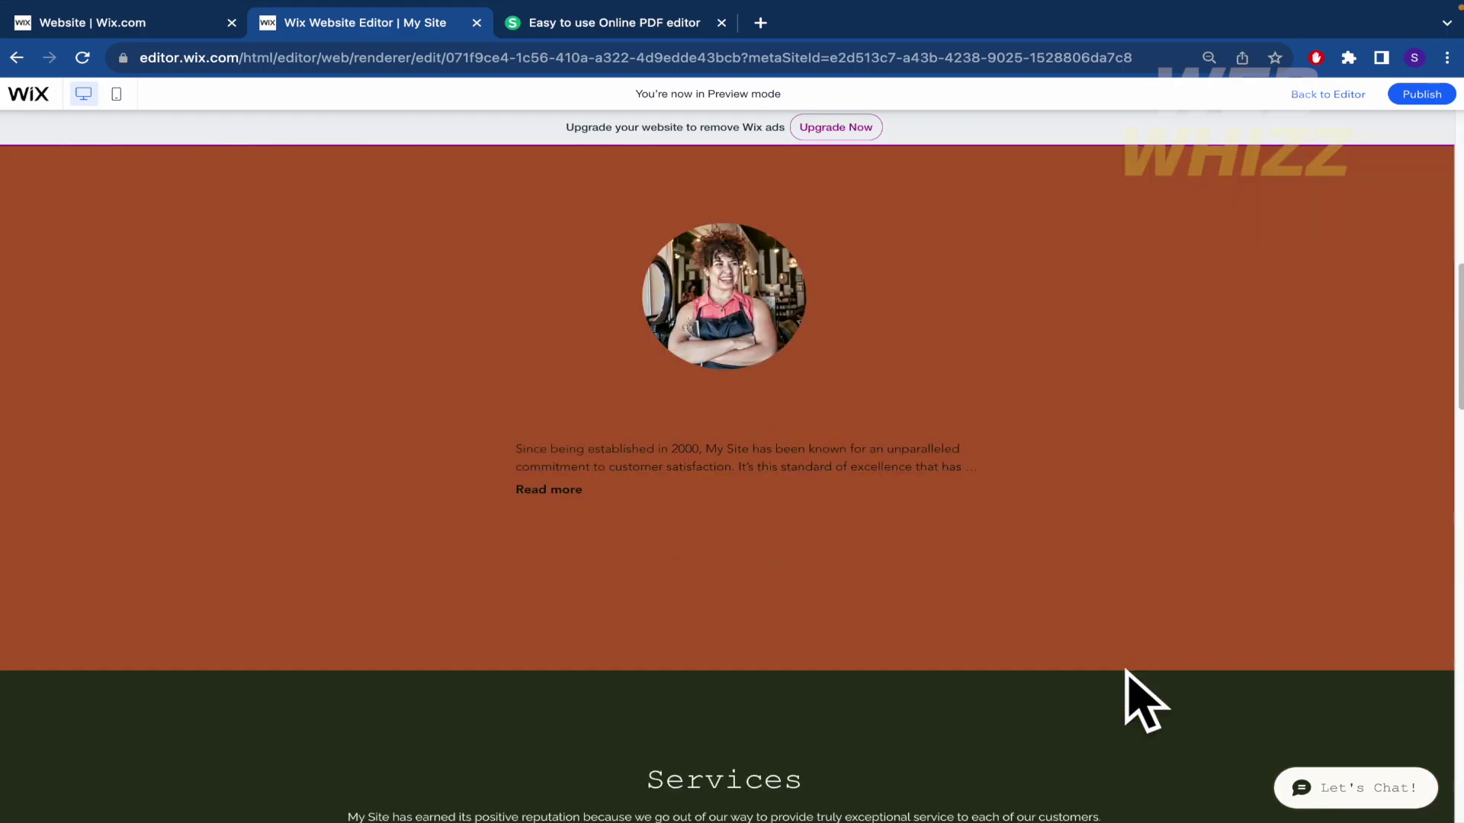
scroll(1144, 701, "down", 8)
scroll(1143, 702, "up", 14)
scroll(1126, 671, "down", 6)
scroll(1126, 671, "up", 4)
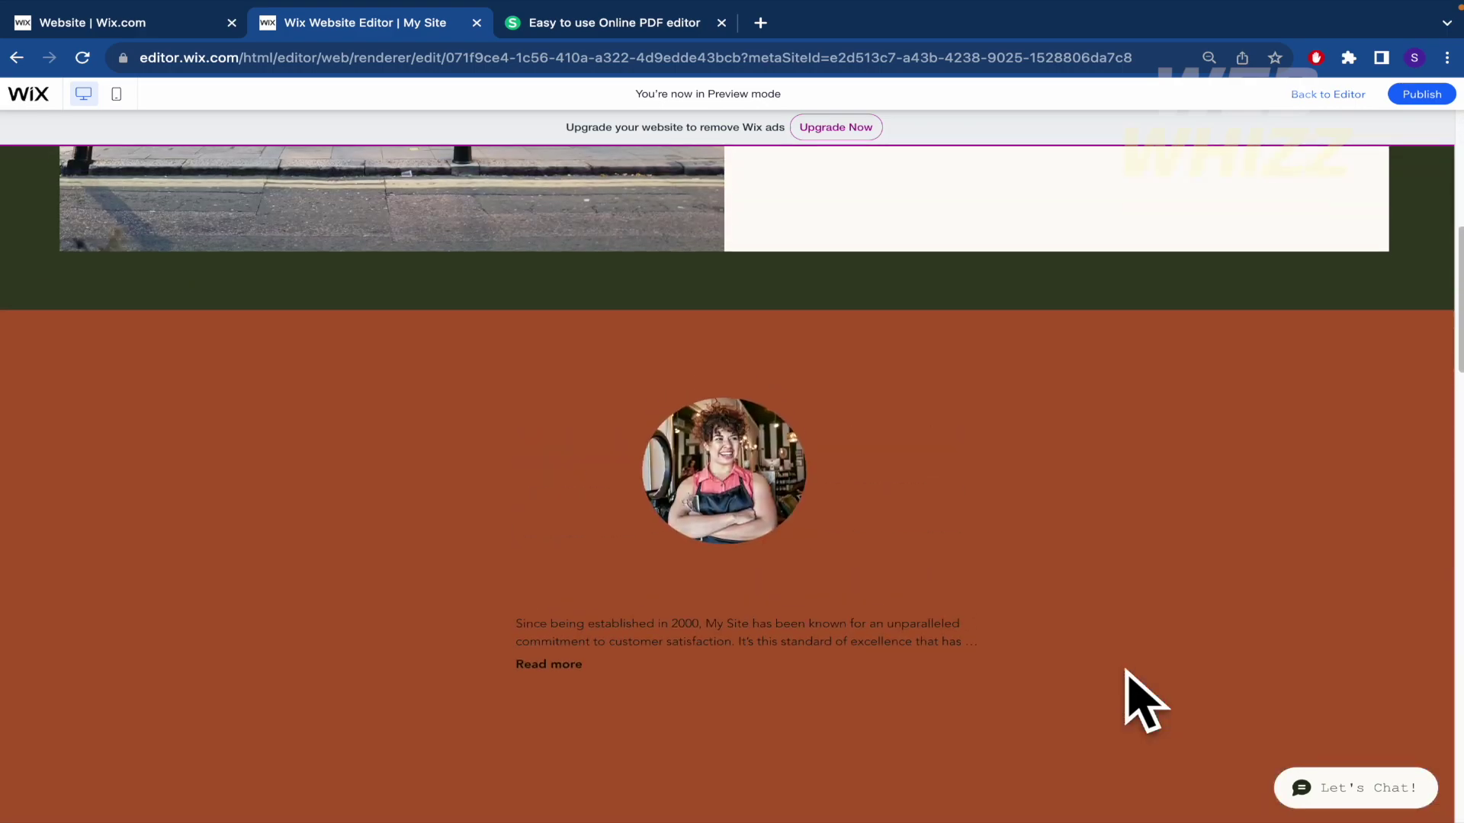
scroll(1126, 671, "down", 1)
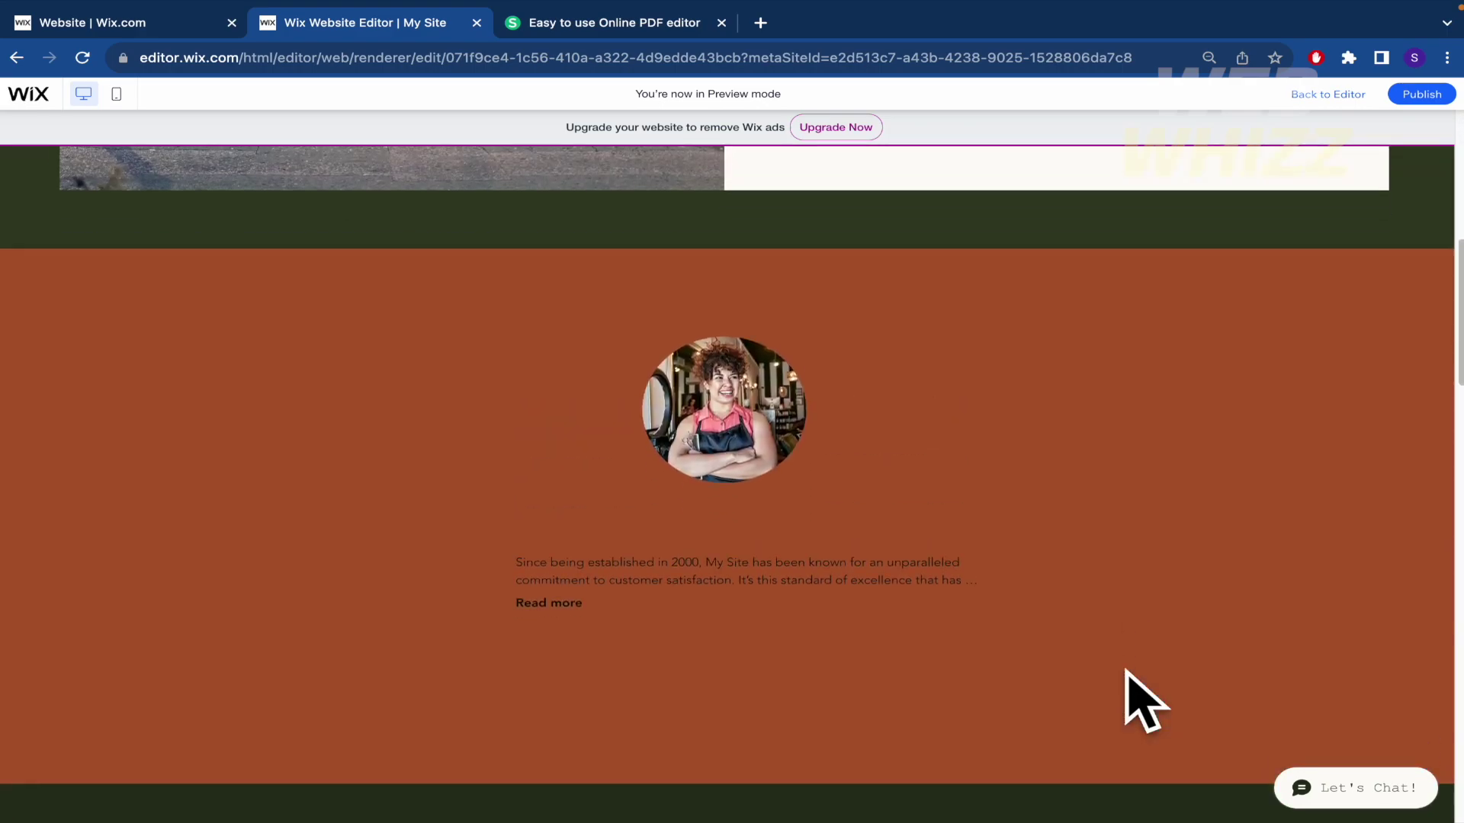
Close Chrome's menu and scroll through the Services, Opening Hours and Get in Touch sections, then back up.
left_click(1449, 58)
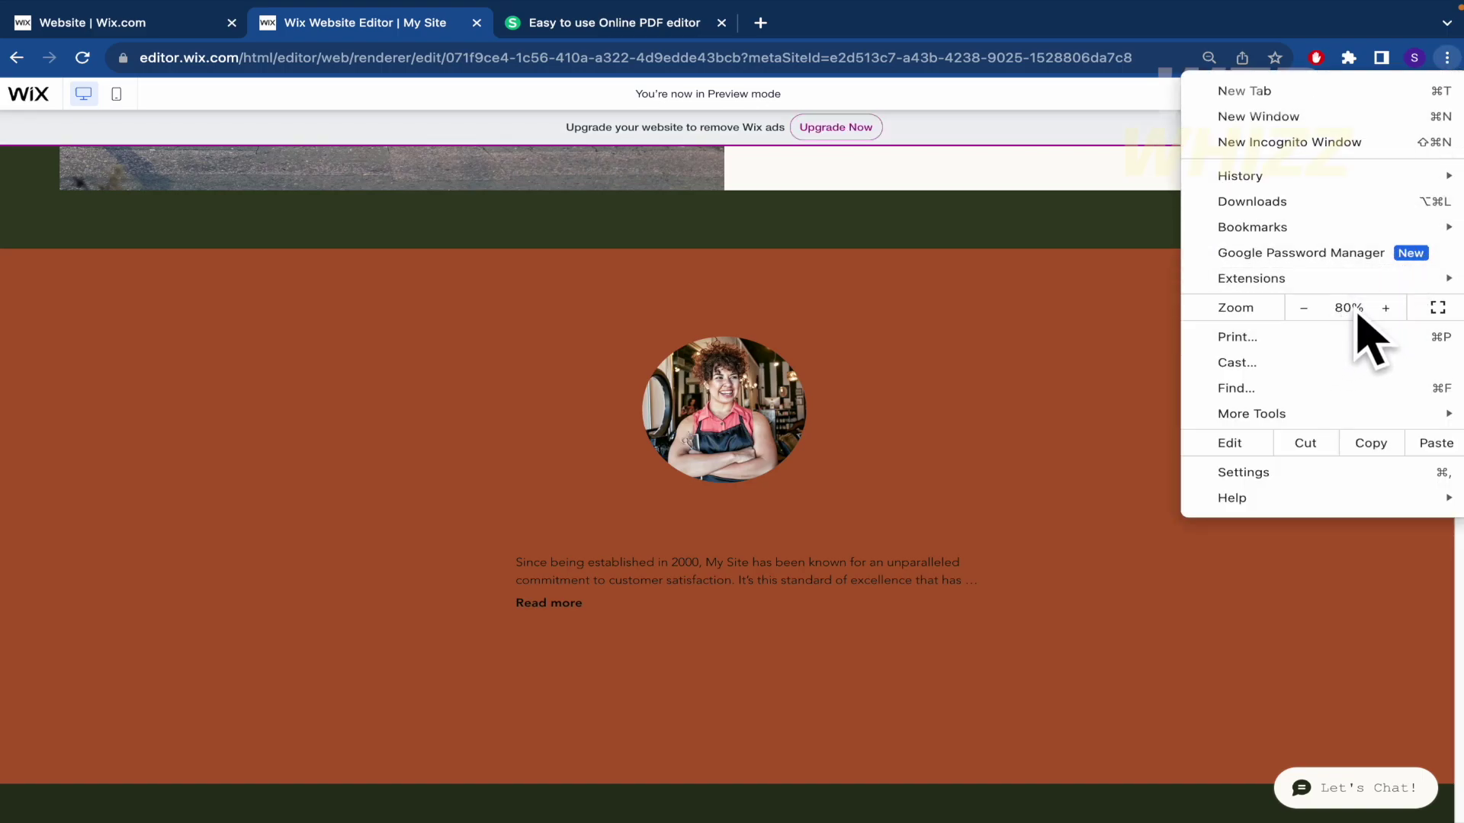
left_click(1040, 446)
scroll(1041, 446, "down", 1)
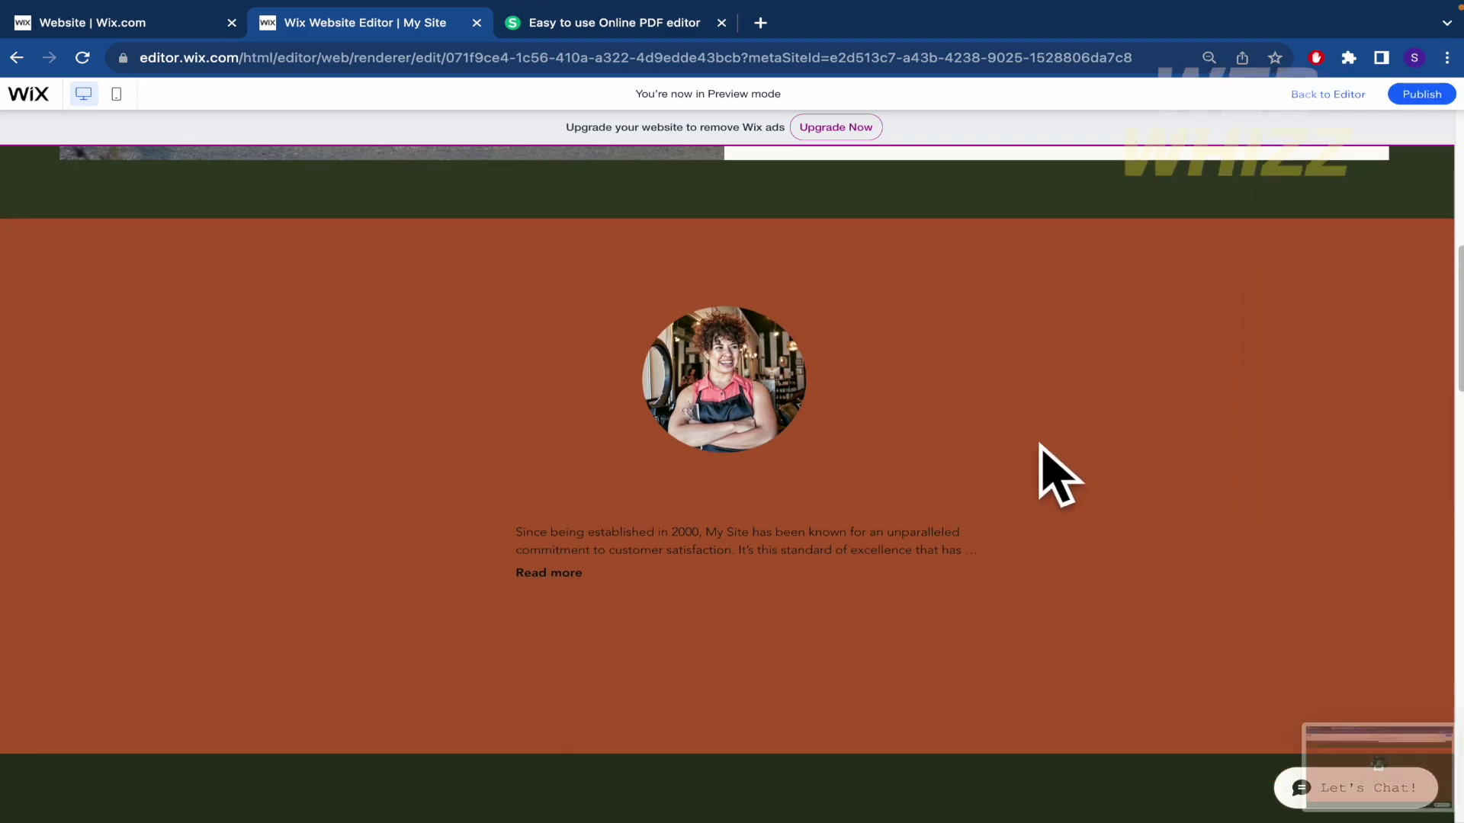
scroll(1041, 446, "down", 6)
scroll(1041, 446, "down", 10)
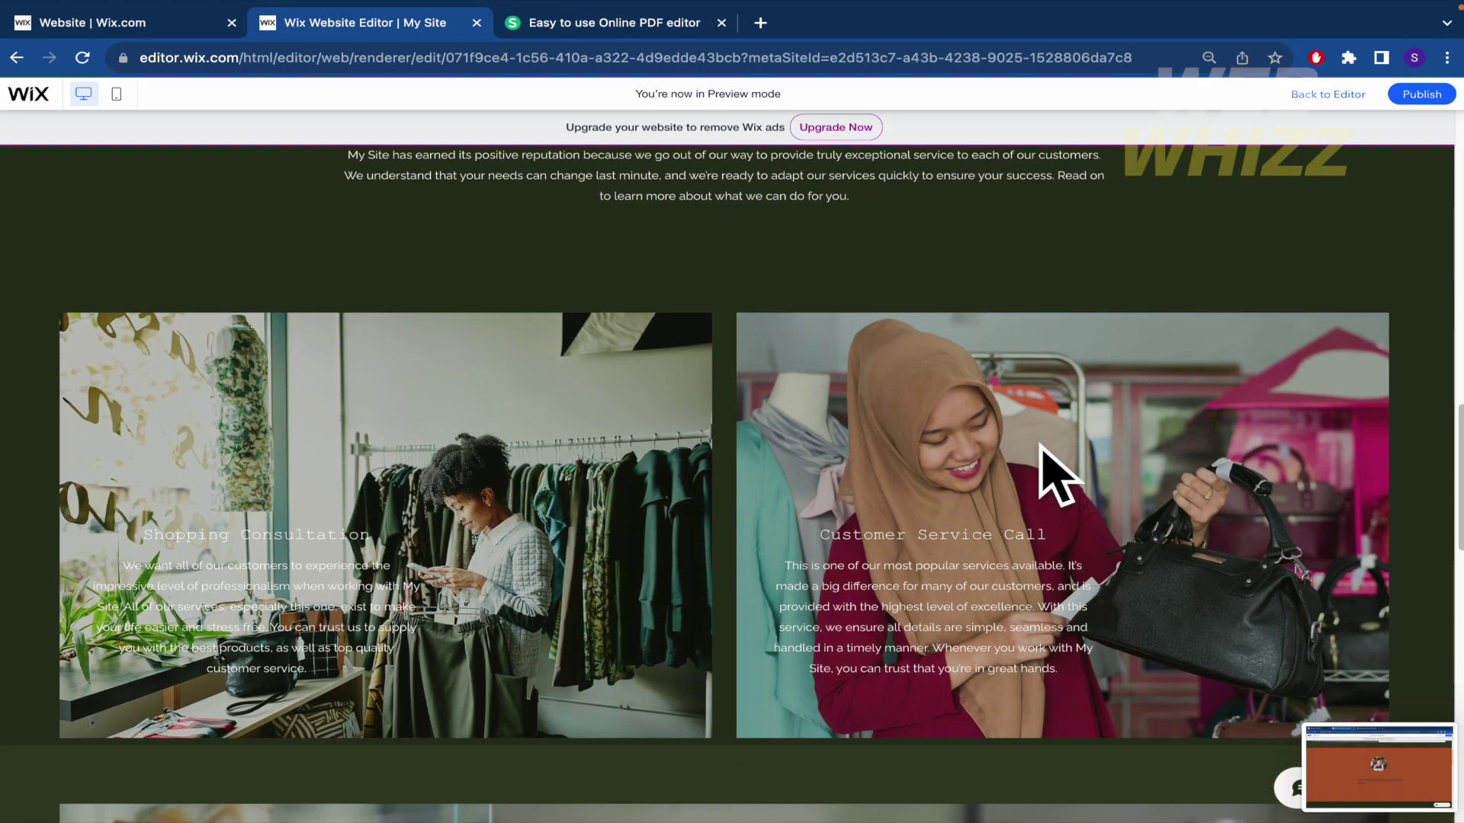
scroll(1046, 467, "up", 2)
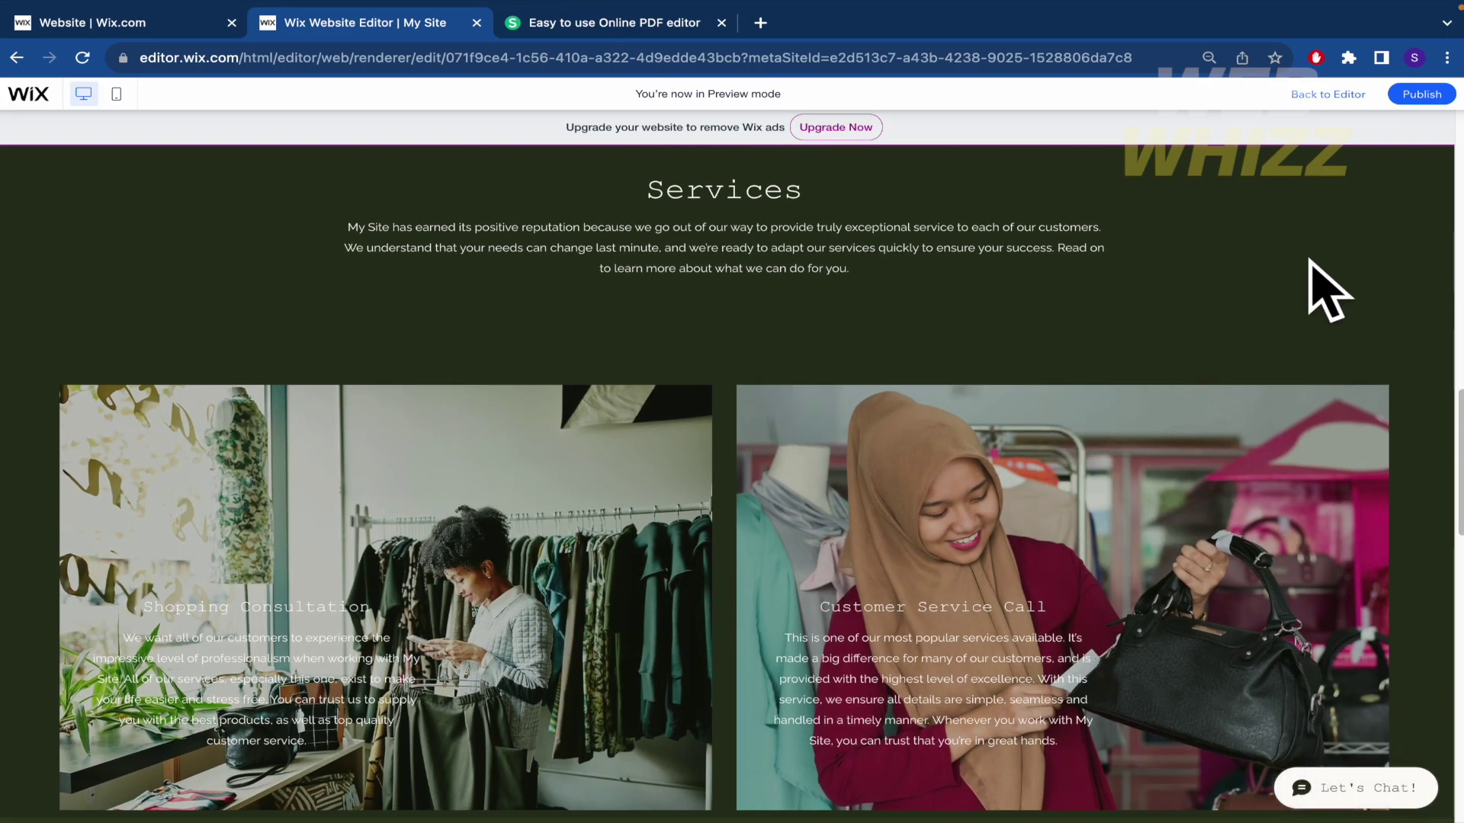
scroll(1309, 260, "up", 1)
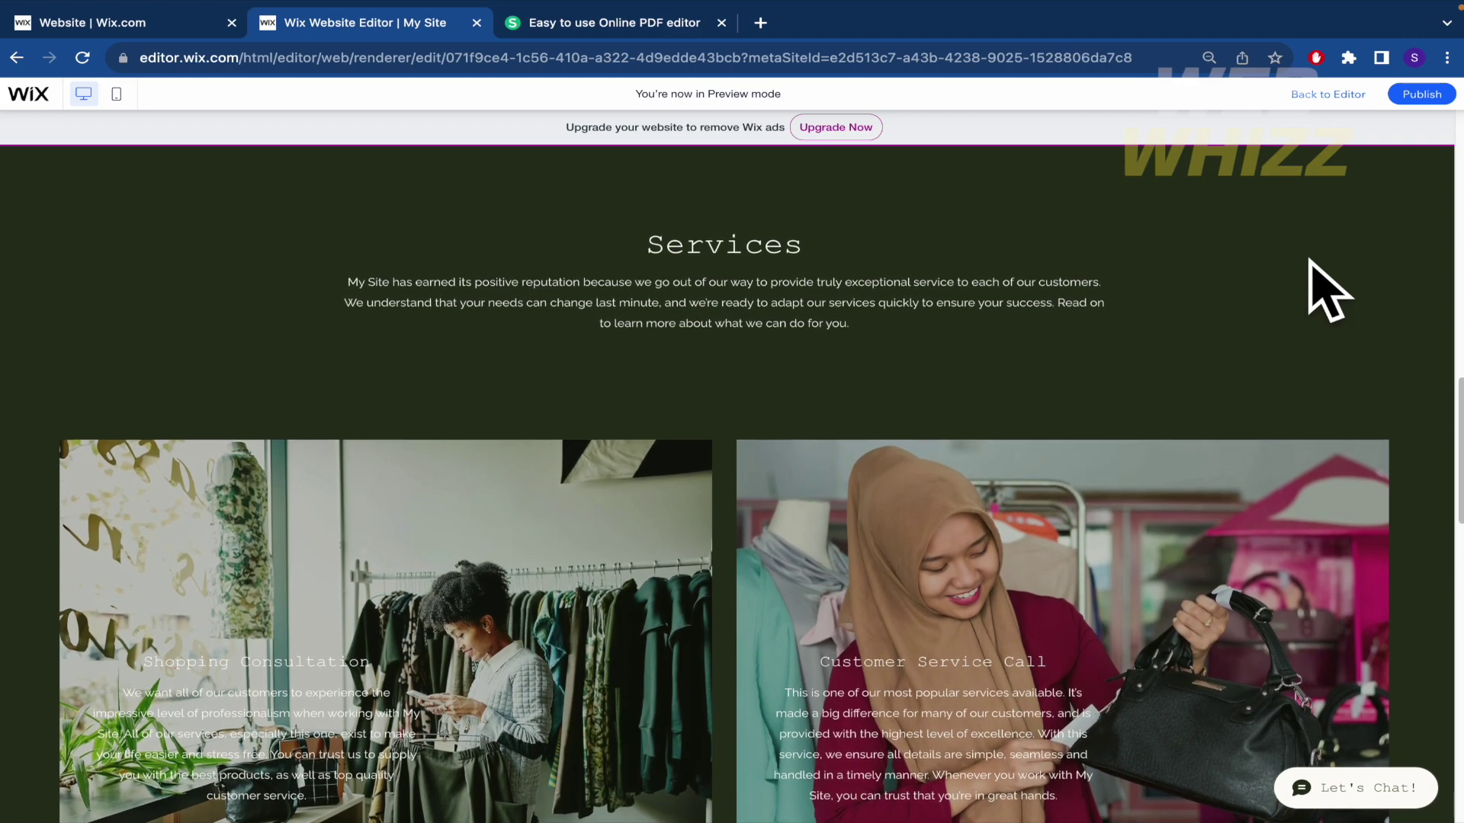
scroll(1309, 259, "down", 2)
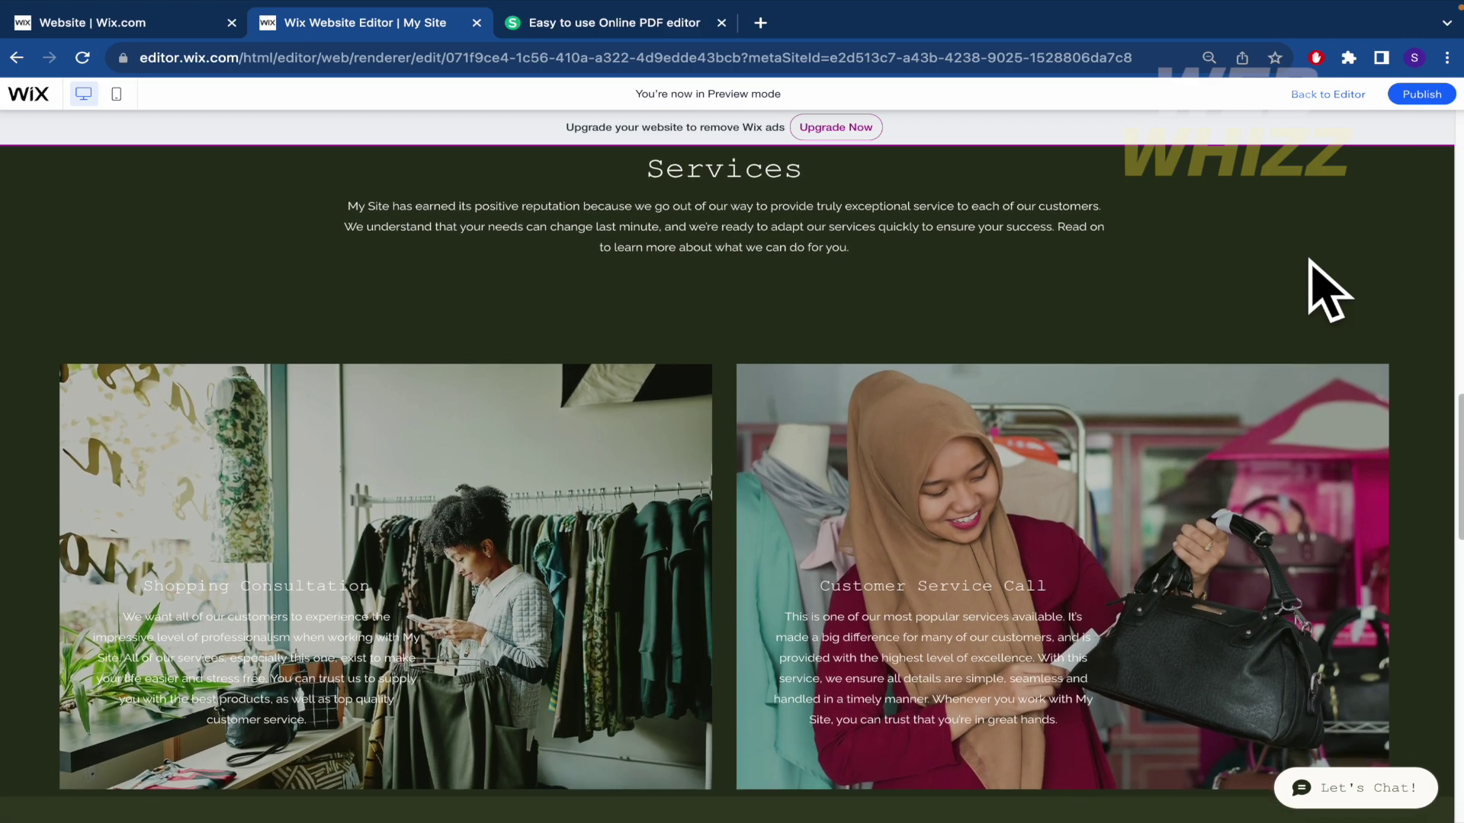
scroll(1309, 260, "up", 1)
scroll(1309, 259, "down", 1)
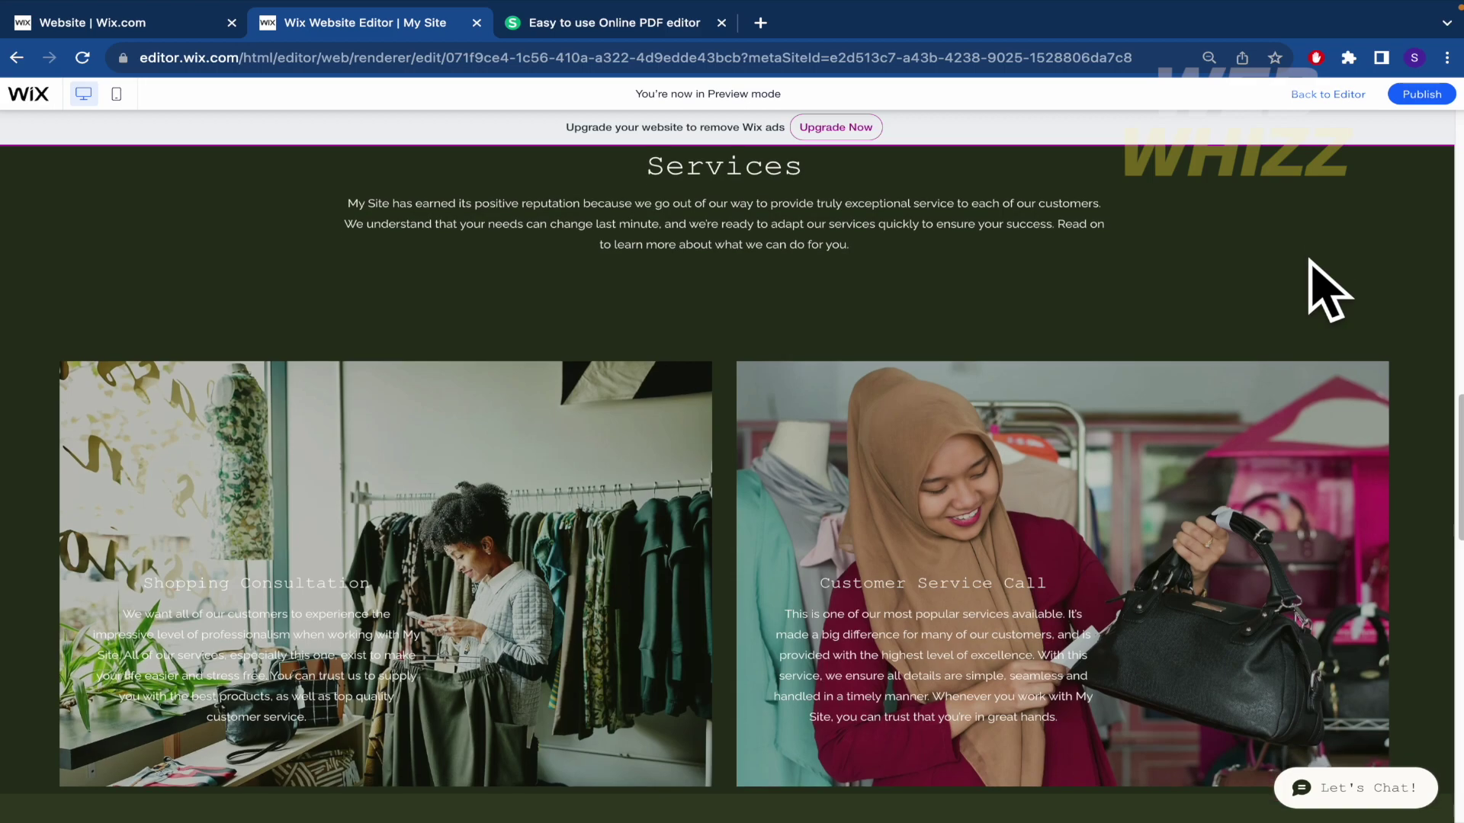
scroll(1309, 259, "up", 1)
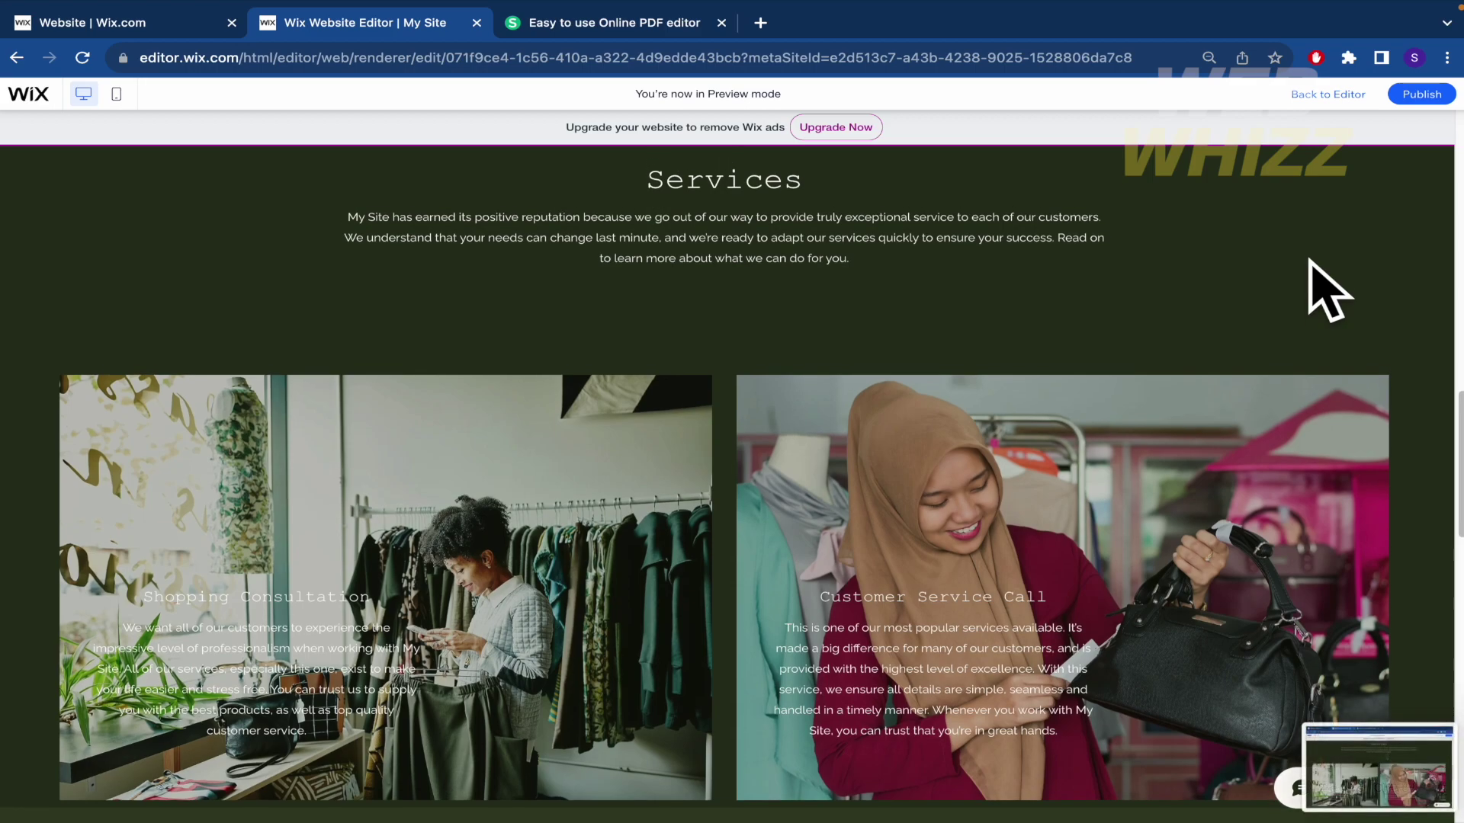
scroll(1309, 259, "down", 10)
scroll(1310, 259, "down", 9)
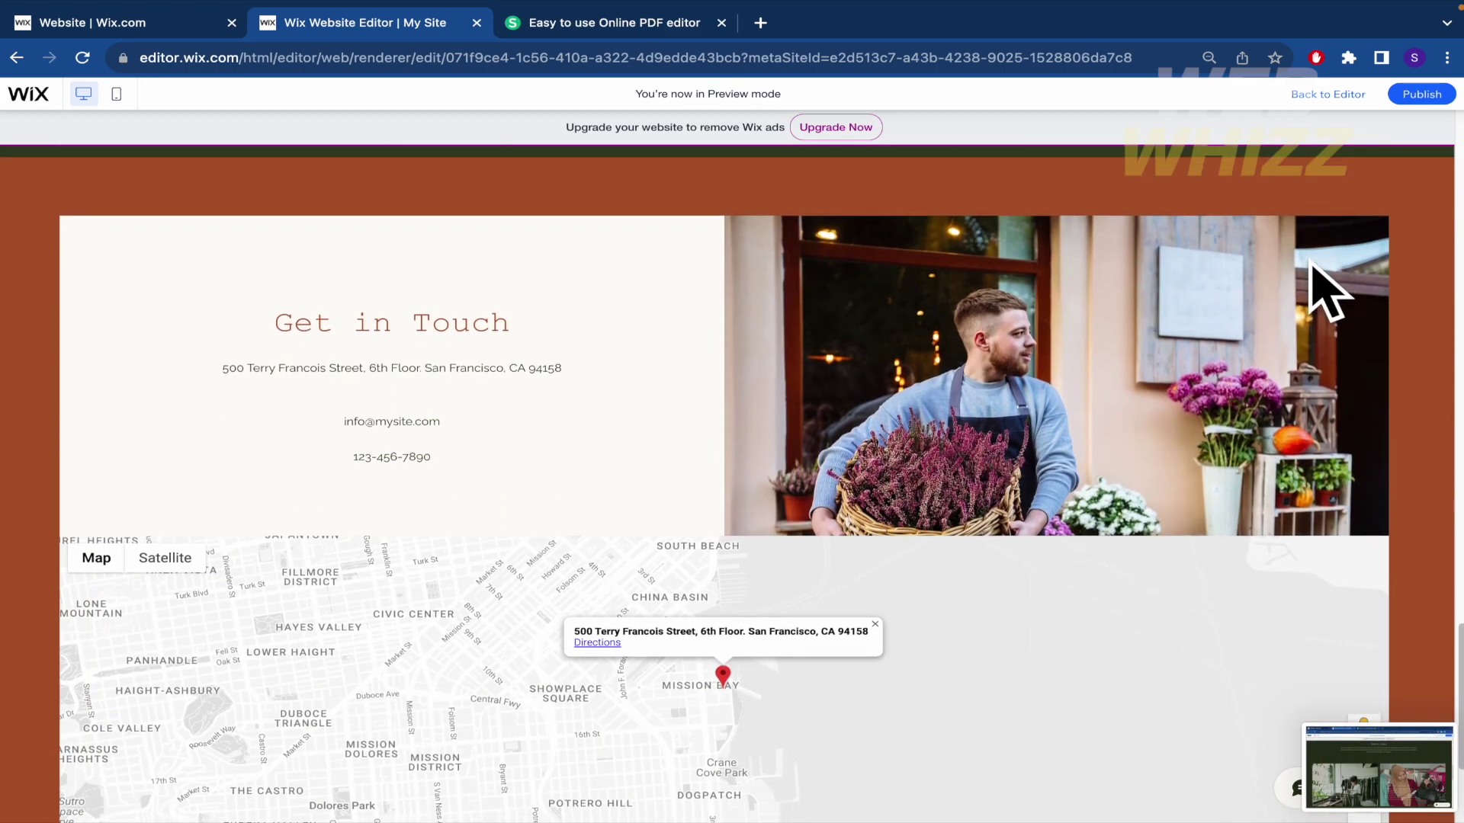
scroll(1325, 289, "up", 2)
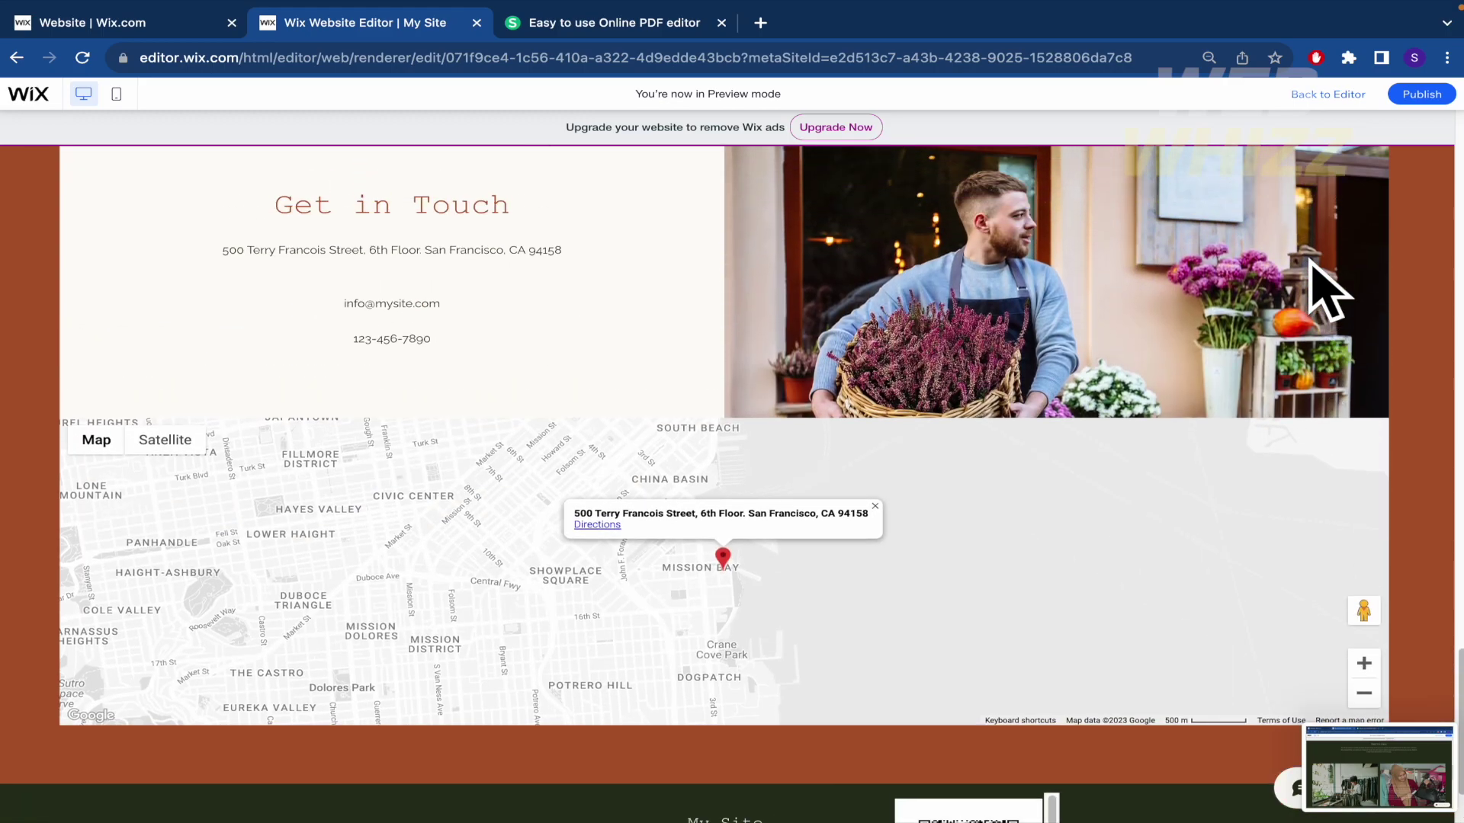
scroll(1313, 263, "up", 15)
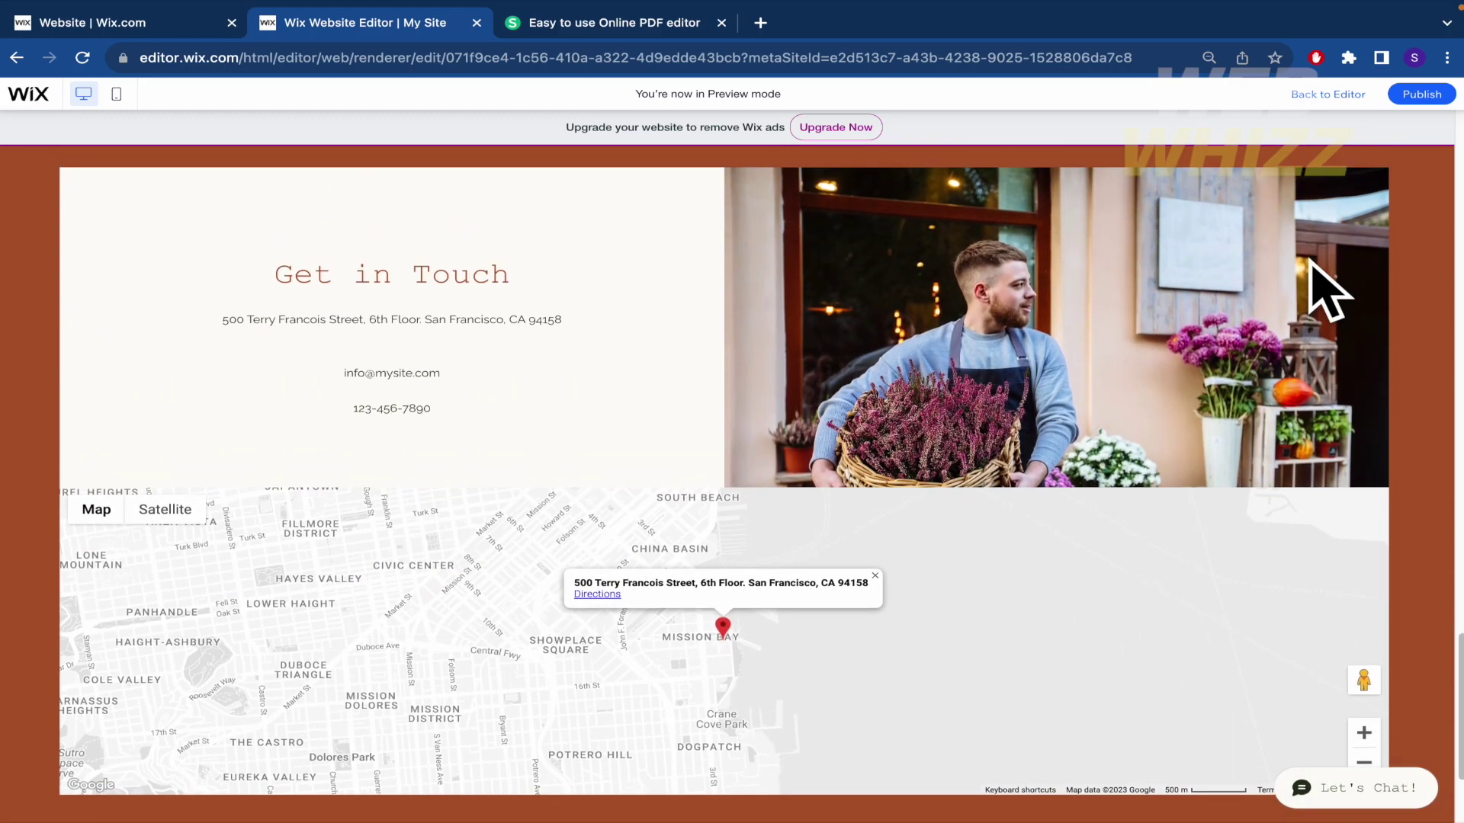
scroll(1437, 287, "down", 8)
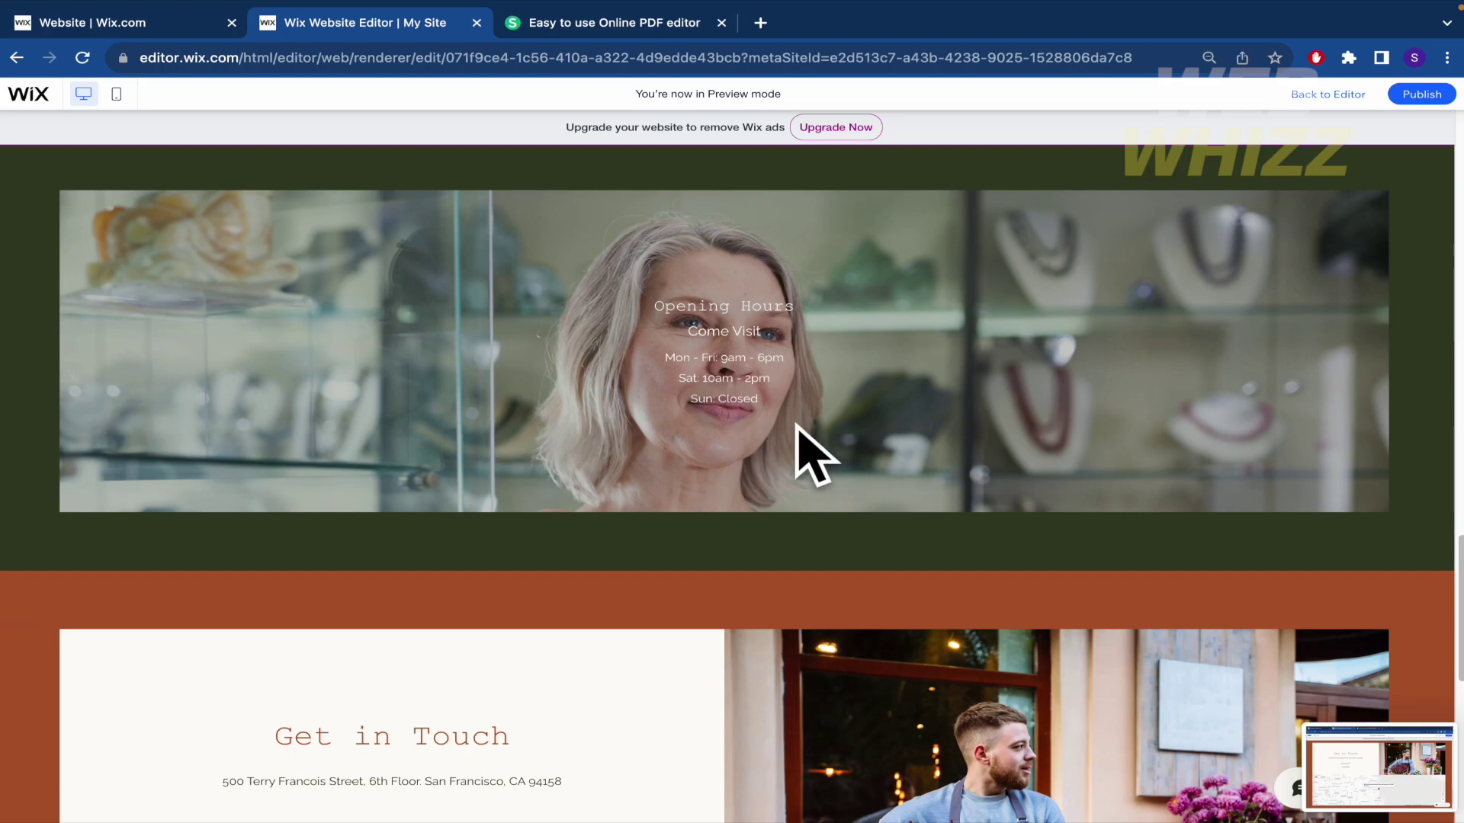
scroll(814, 453, "down", 1)
scroll(814, 453, "down", 8)
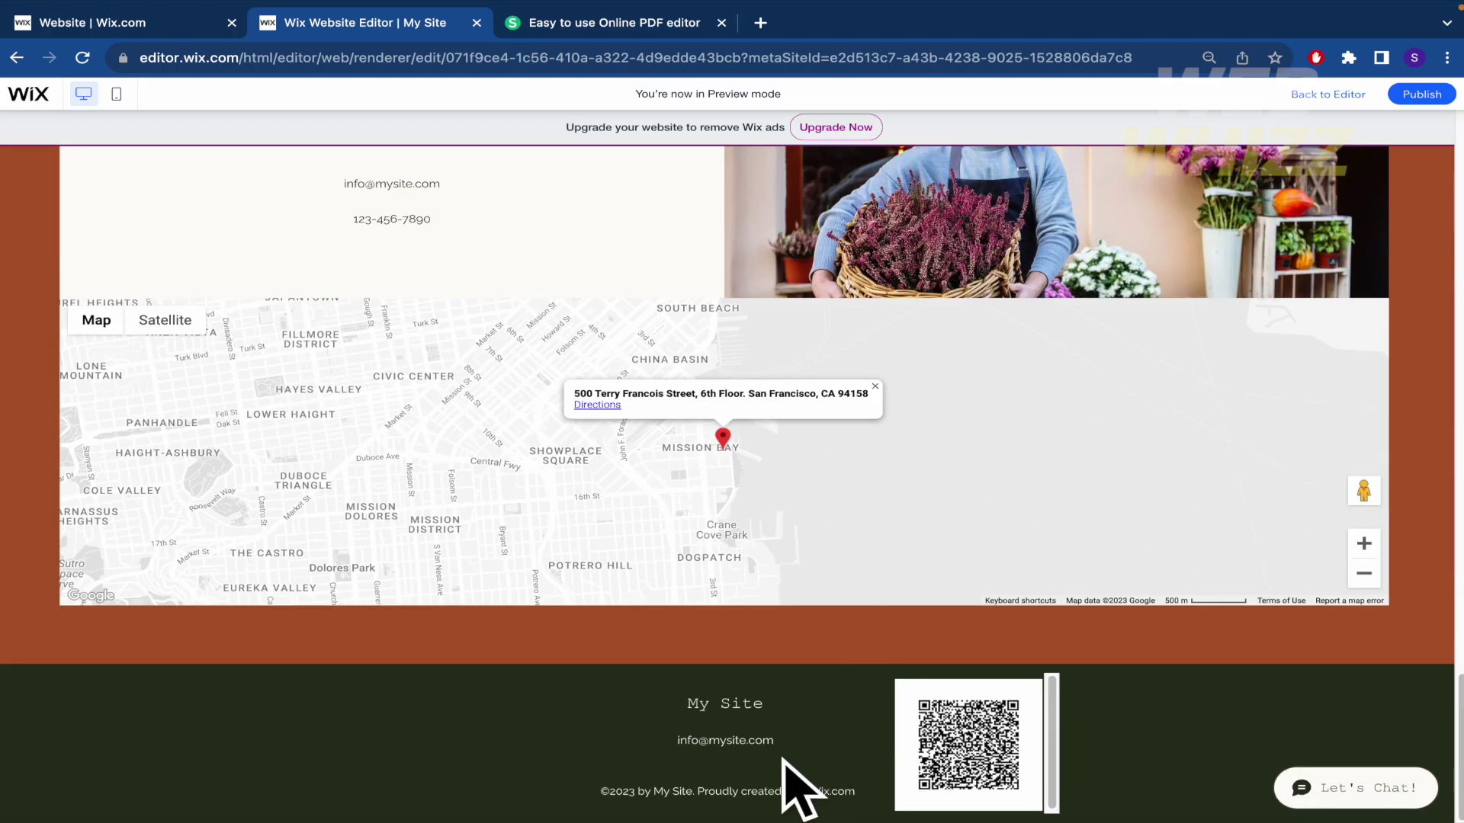
scroll(784, 770, "up", 7)
scroll(762, 400, "up", 20)
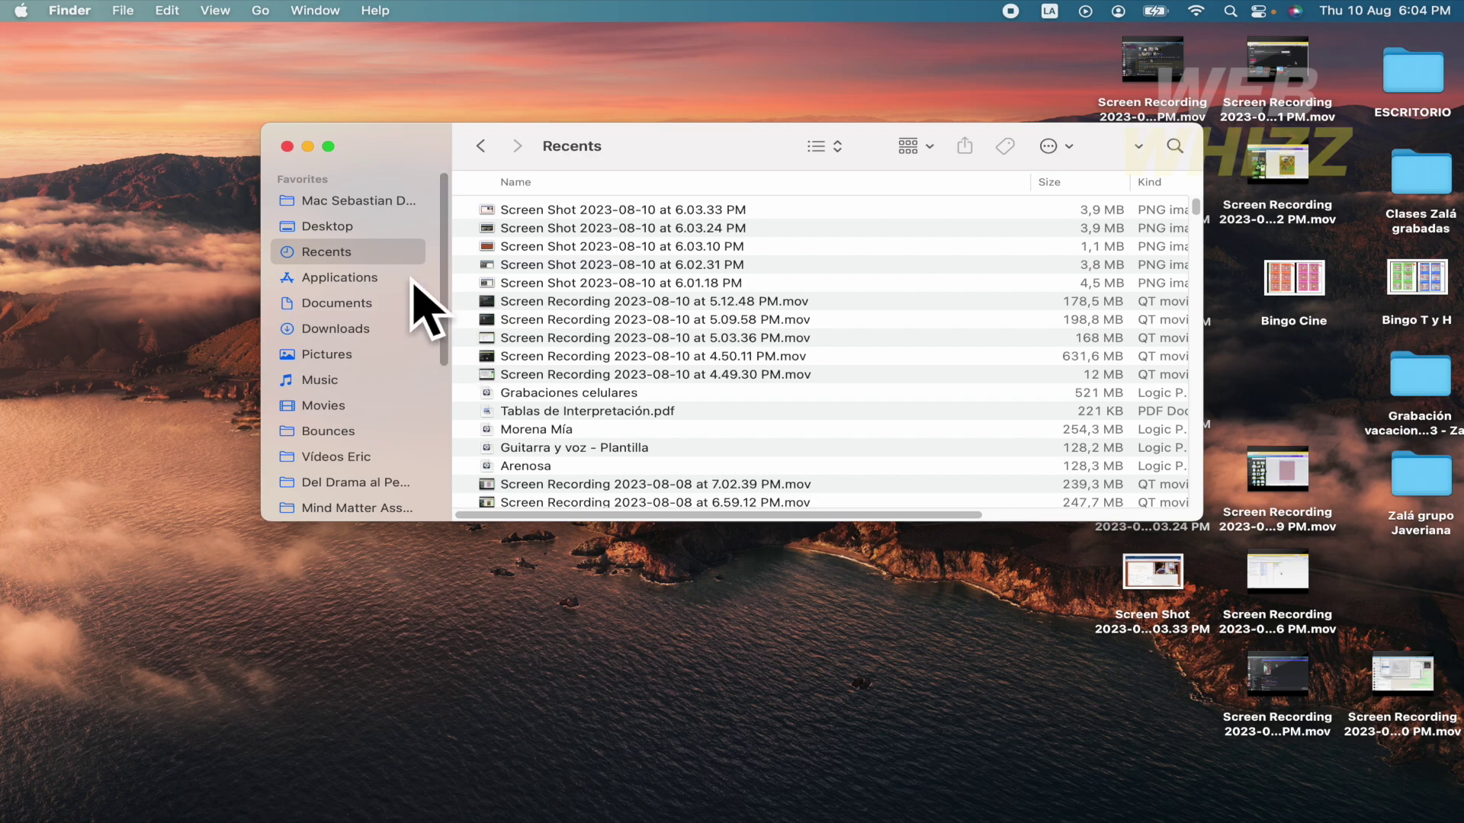
Show the Desktop folder and Quick Look the 6.01.18 PM and 6.02.31 PM screenshots.
left_click(357, 231)
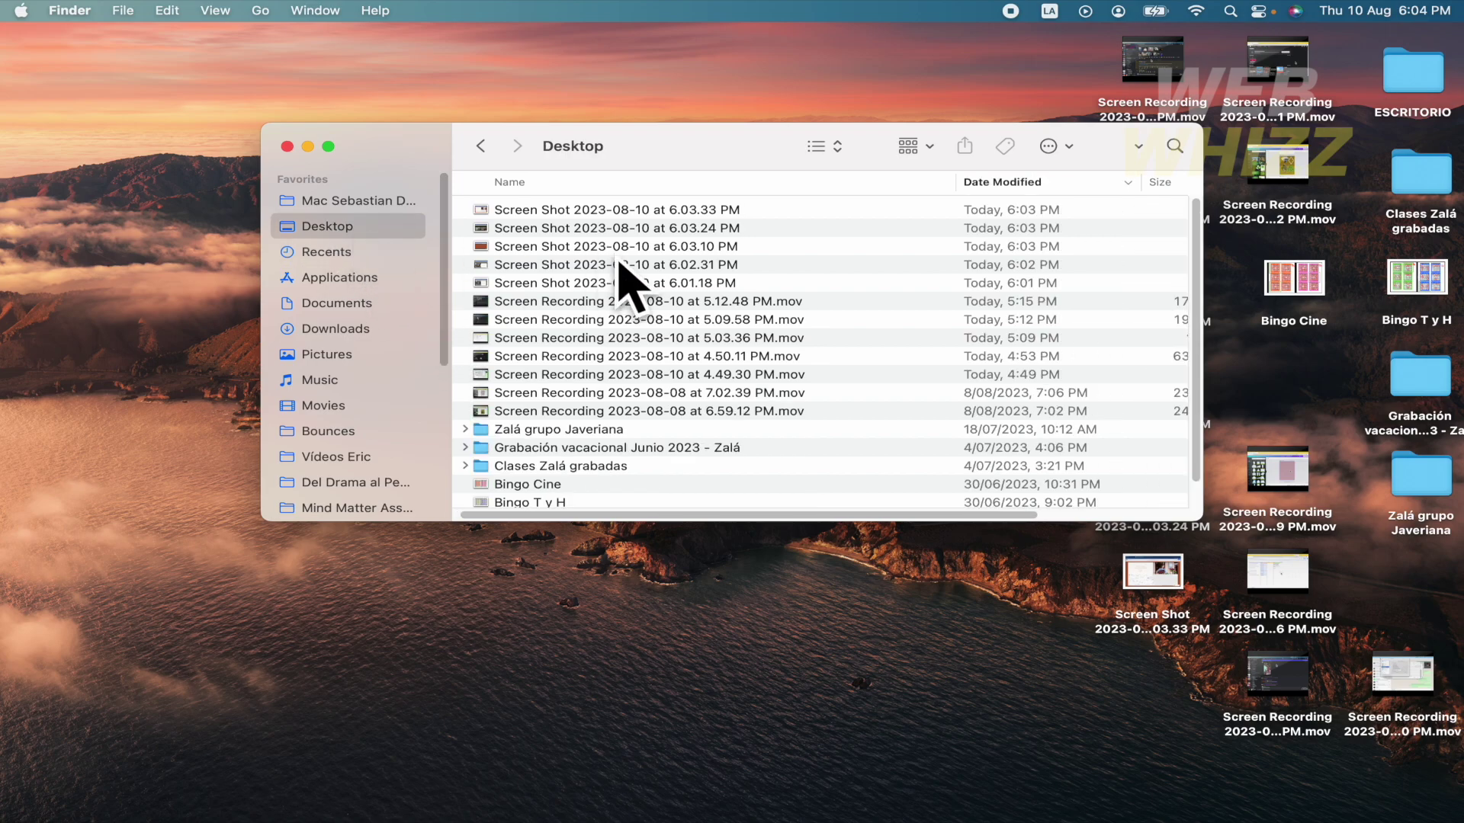
left_click(355, 253)
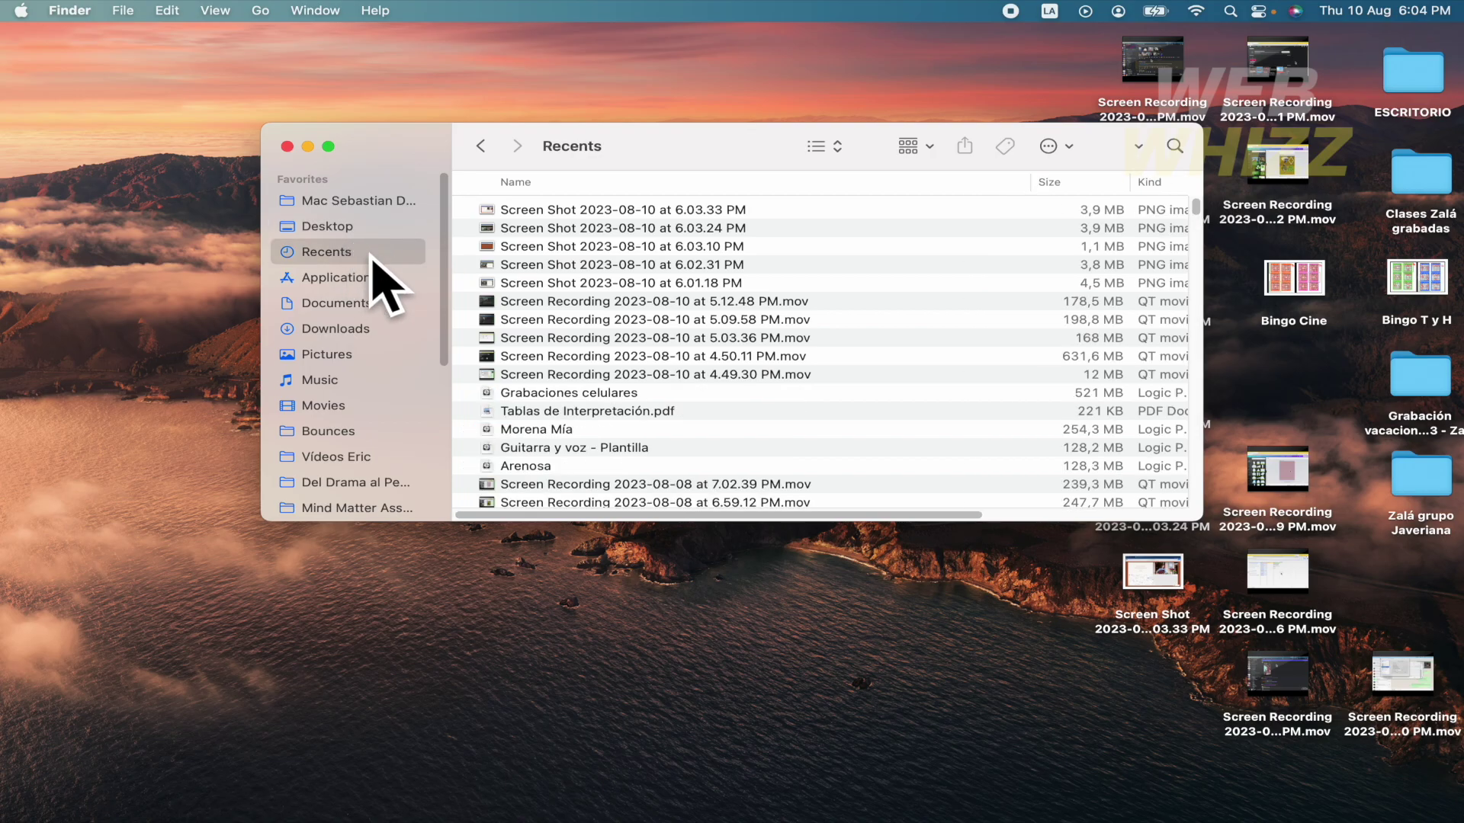
left_click(345, 232)
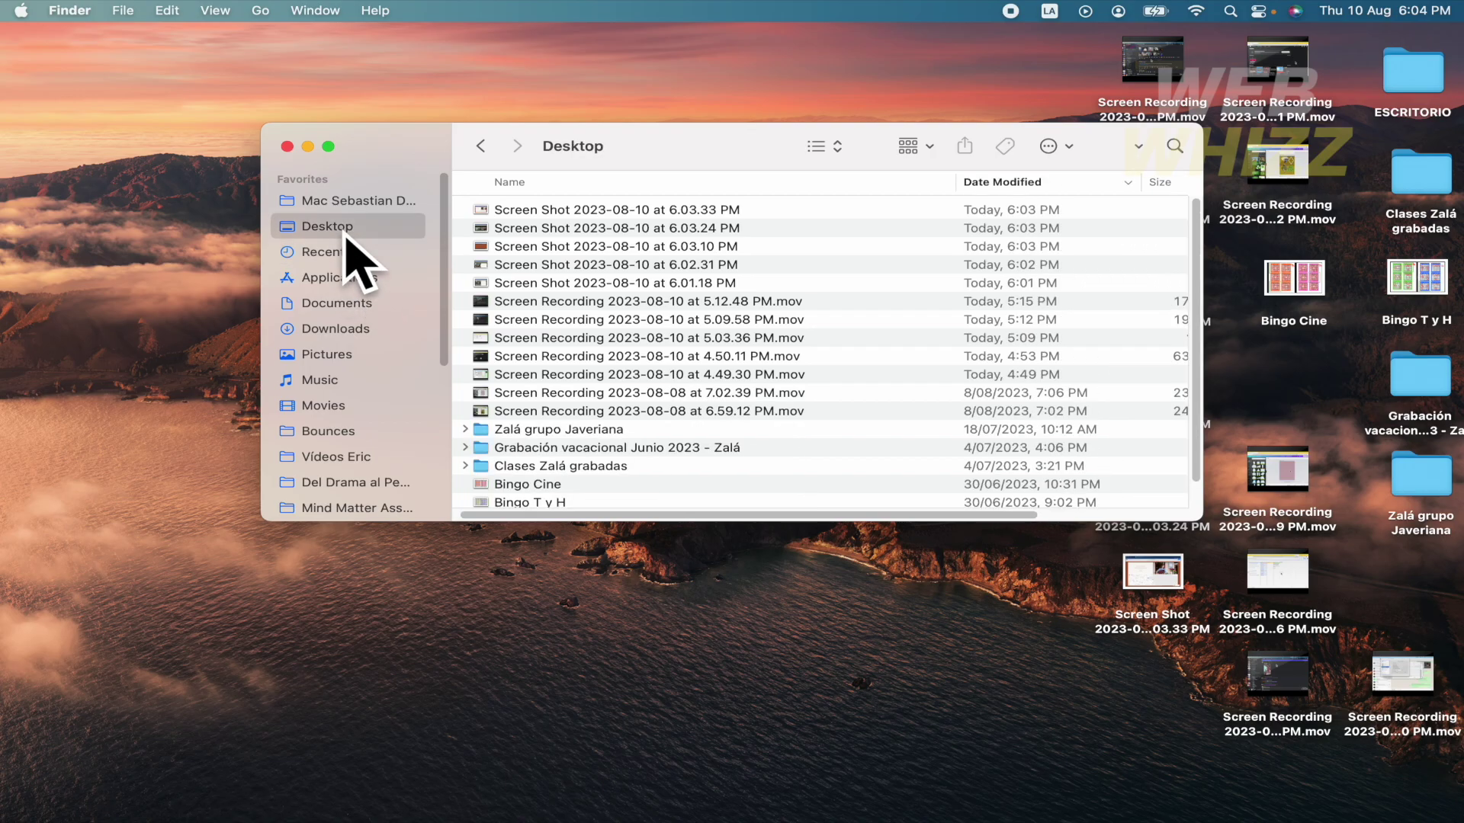
left_click(664, 283)
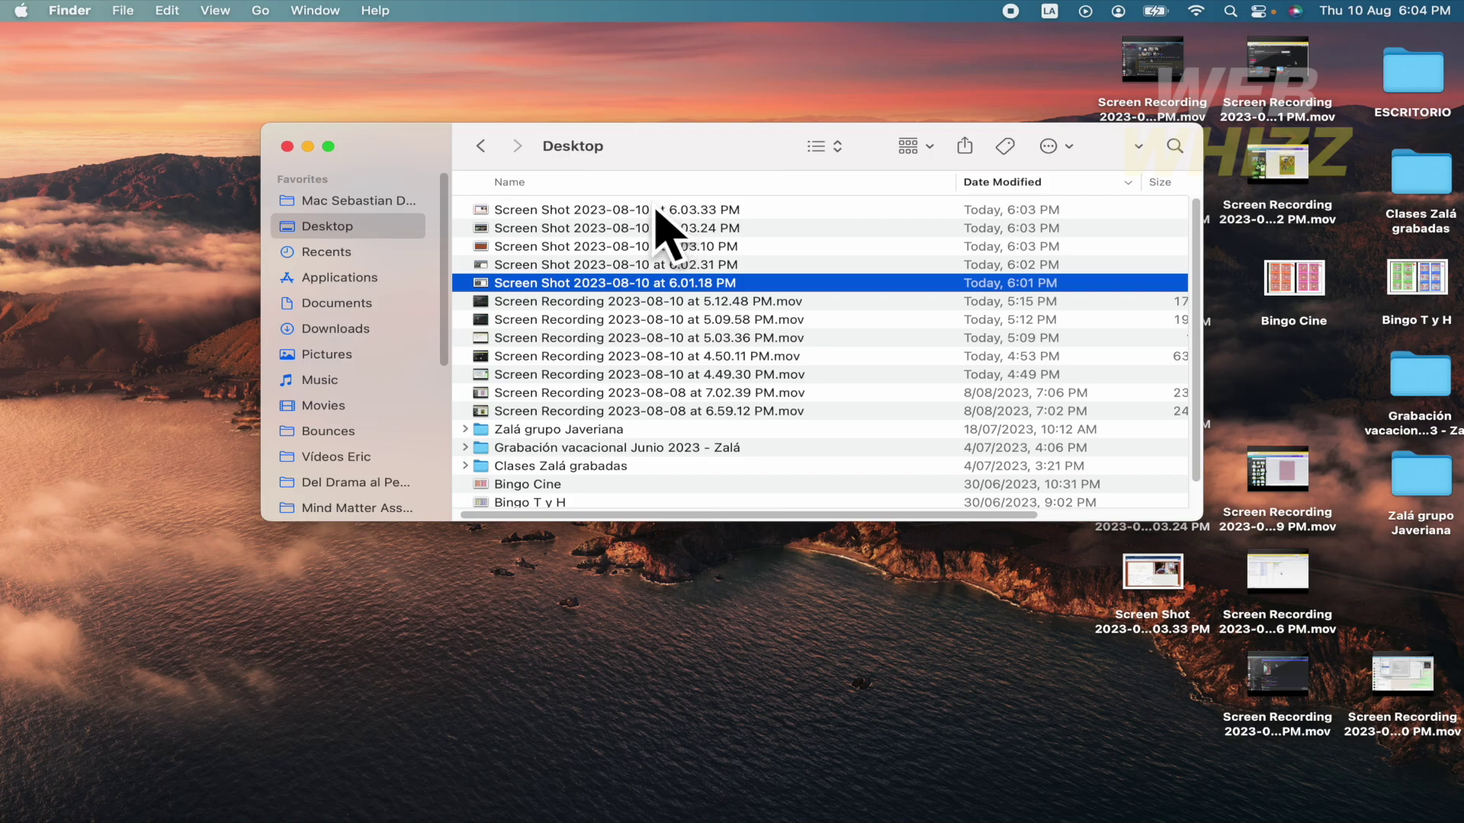
left_click(656, 211)
left_click(624, 283)
key("space")
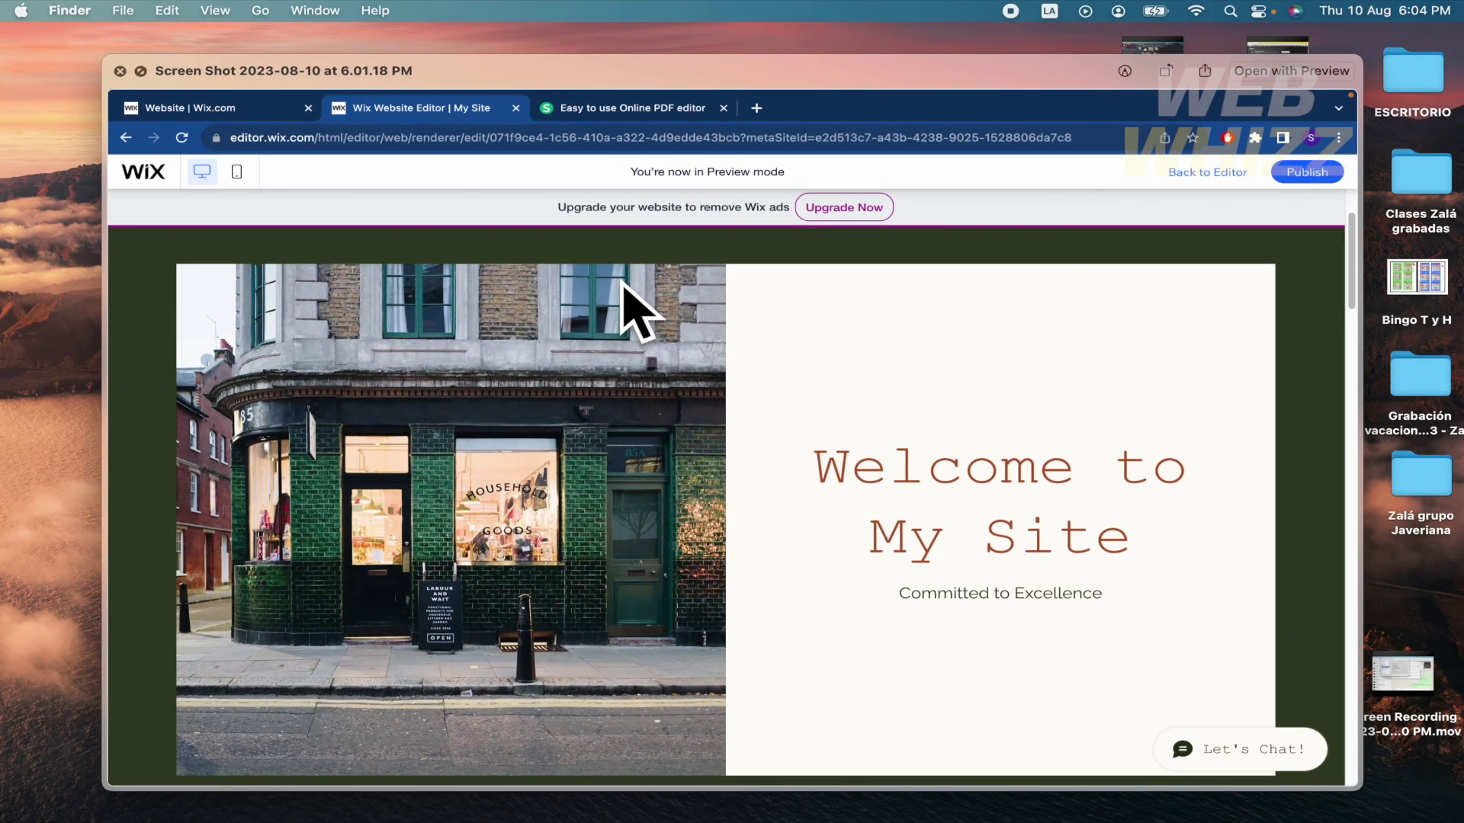
key("Up")
key("space")
key("space")
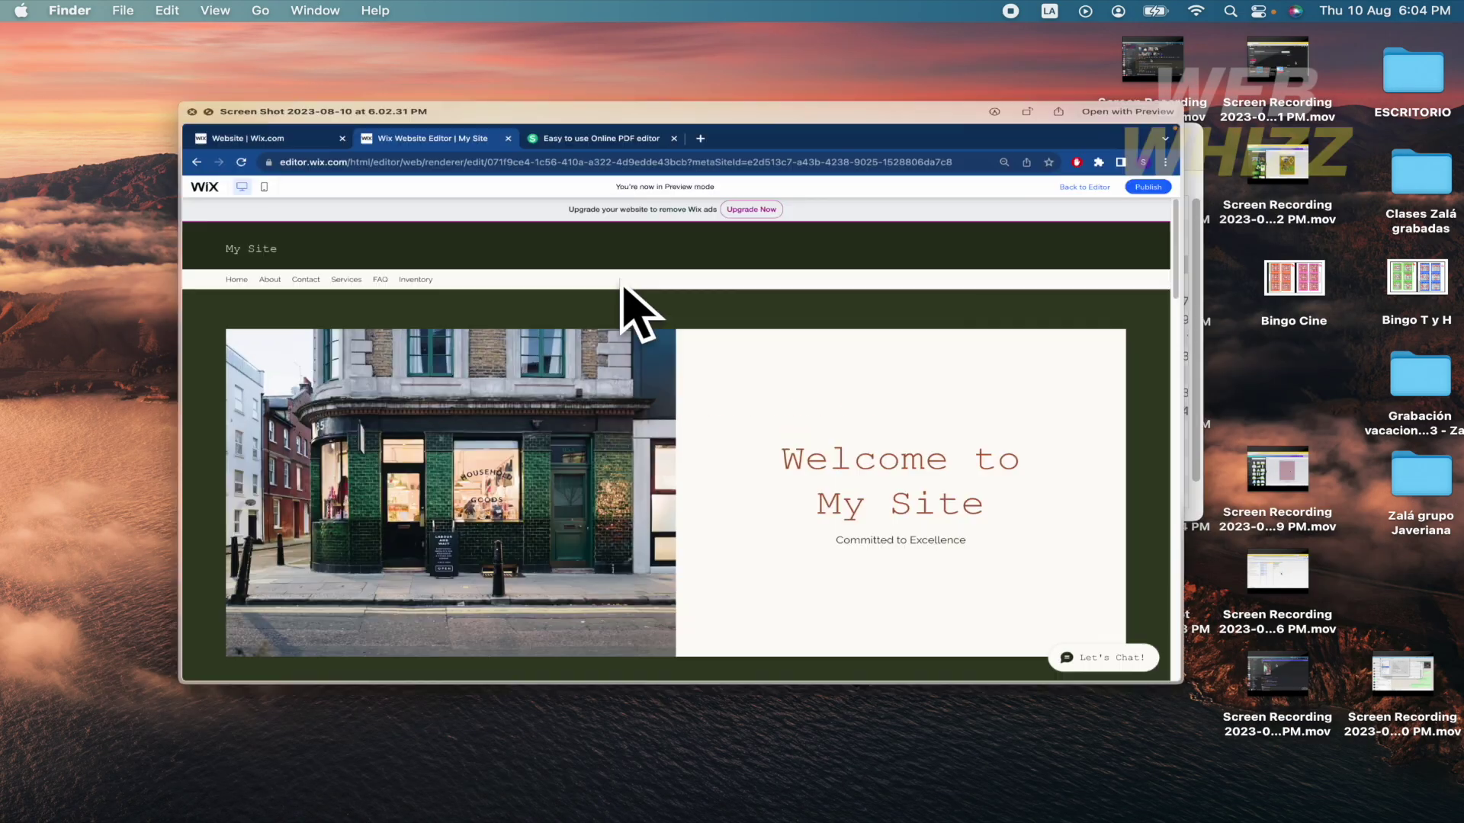
key("space")
Move the 6.01.18 PM screenshot to the Trash.
left_click(621, 304)
key("Up")
key("super+BackSpace")
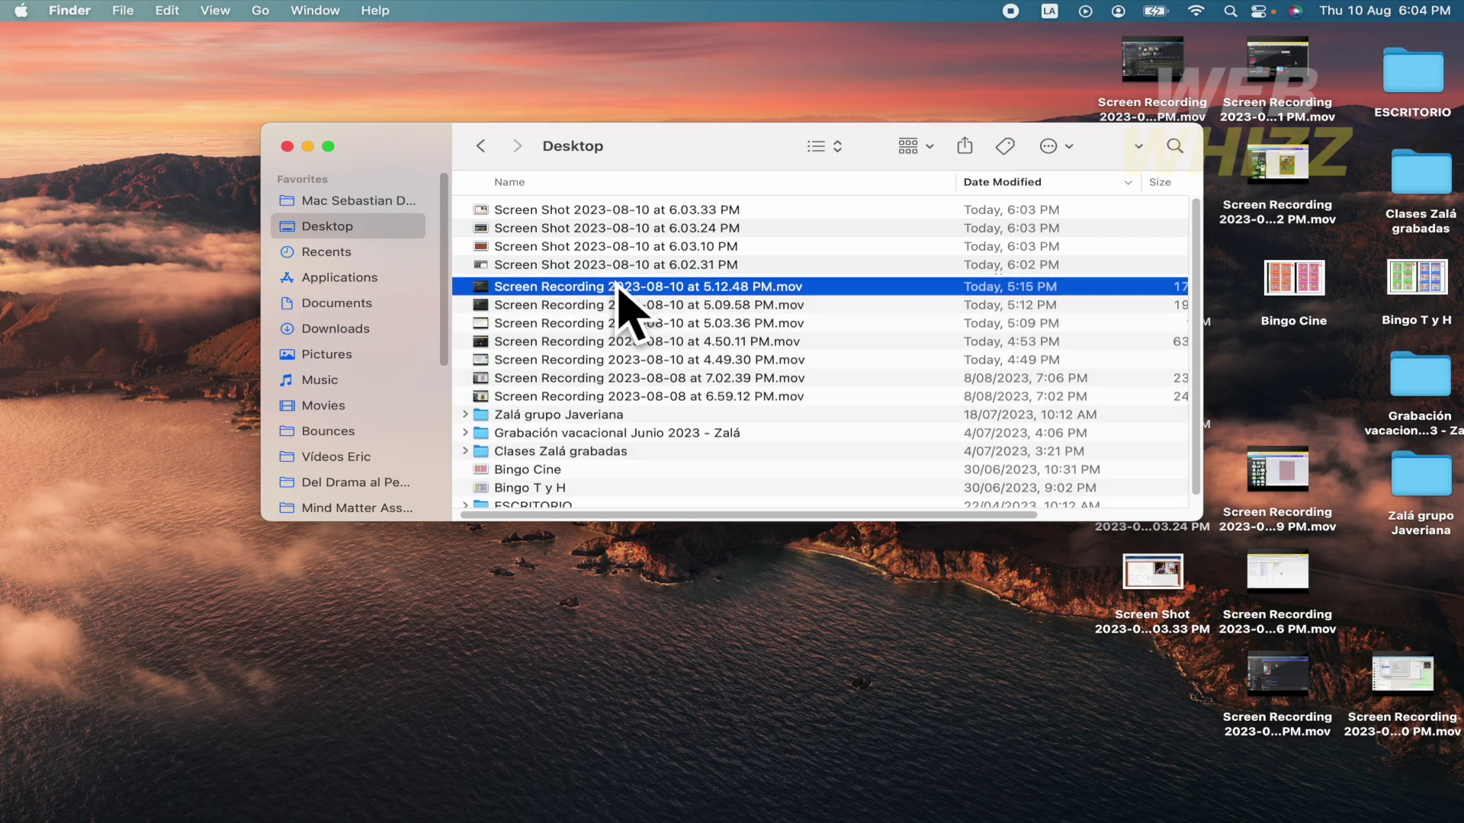
left_click(599, 271)
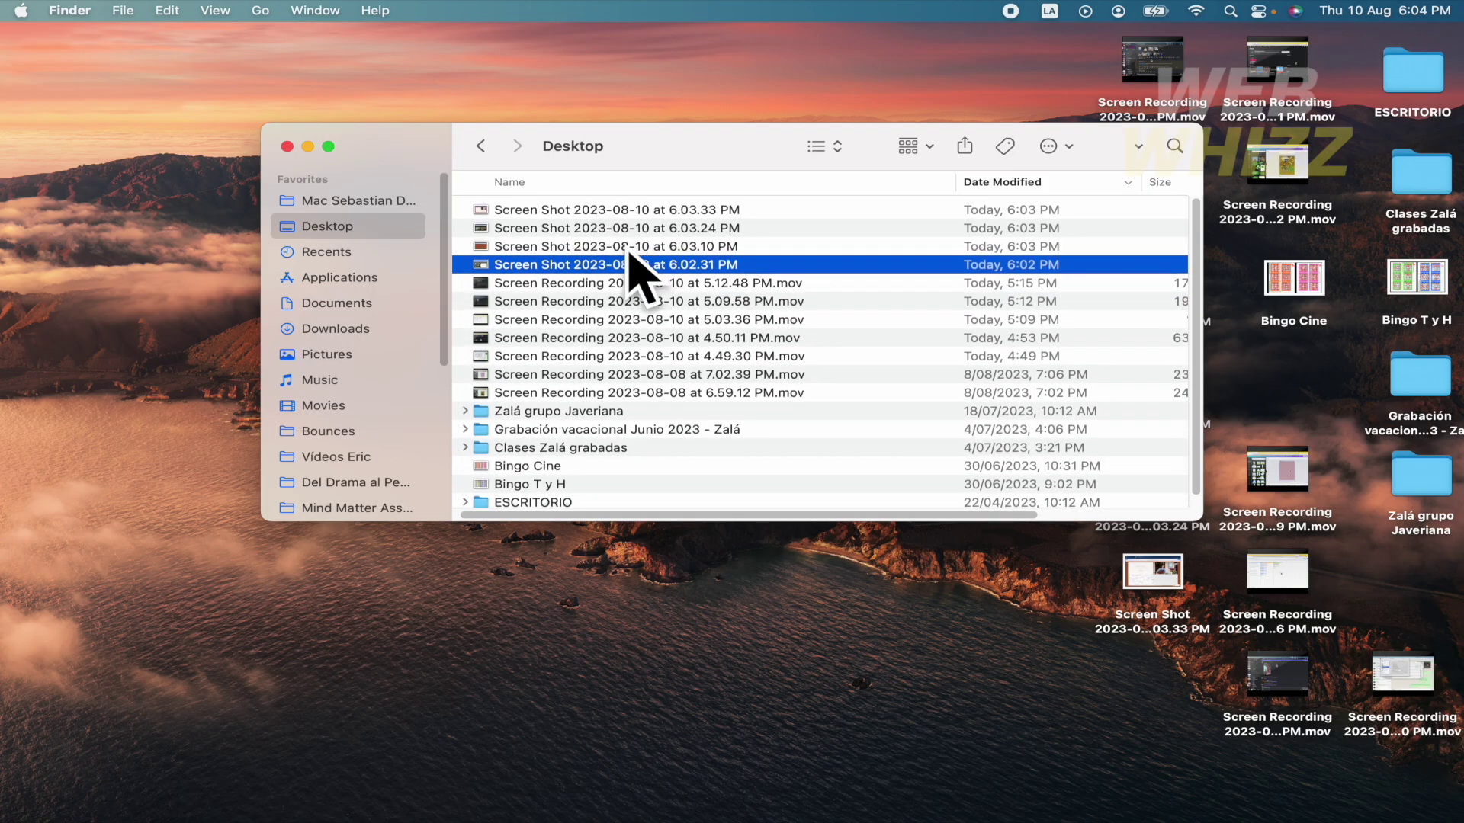
Open the 6.02.31 PM screenshot in Preview with the page thumbnails sidebar shown.
double_click(608, 267)
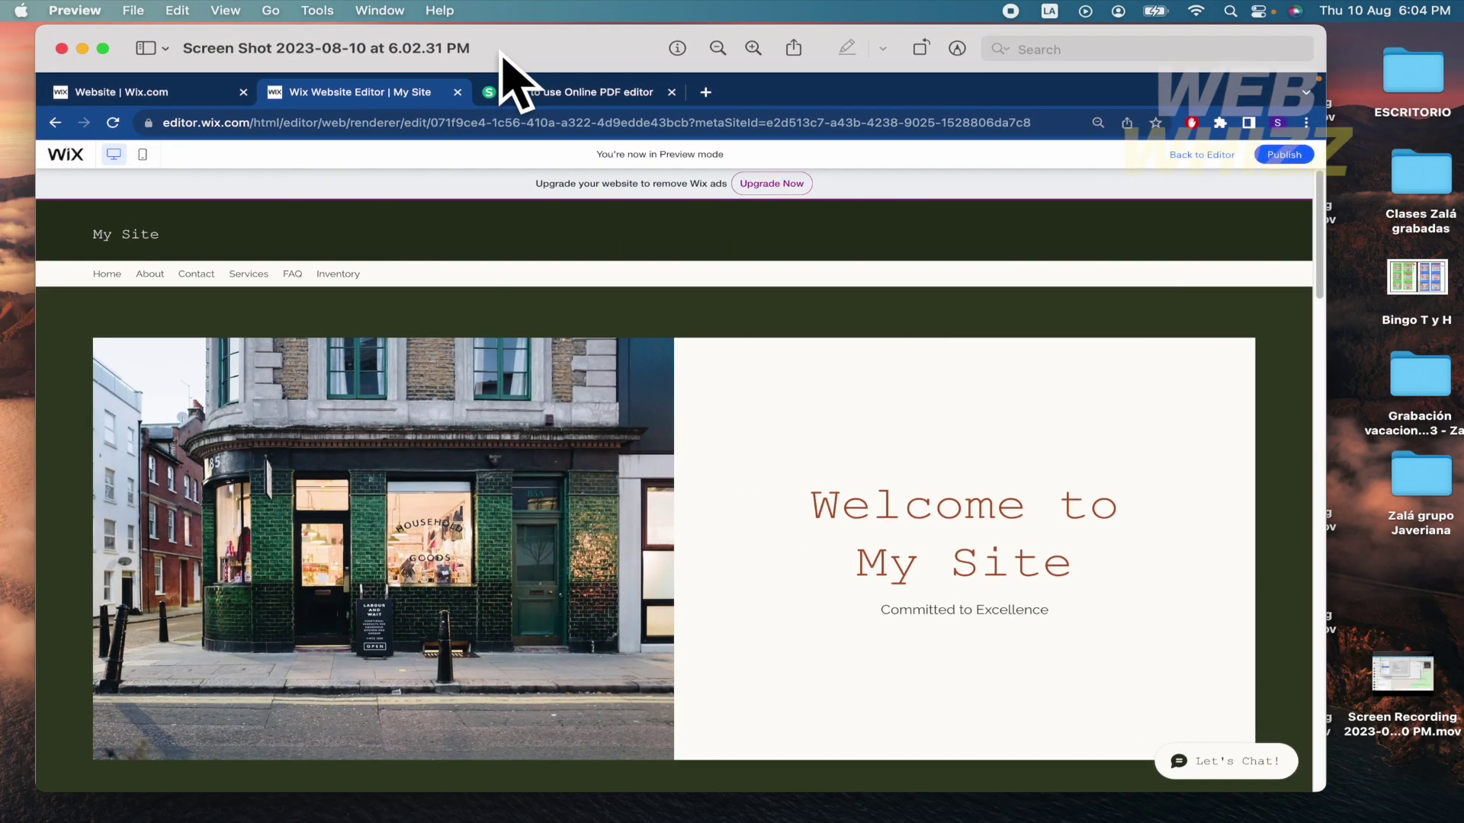
left_click_drag(501, 52, 590, 53)
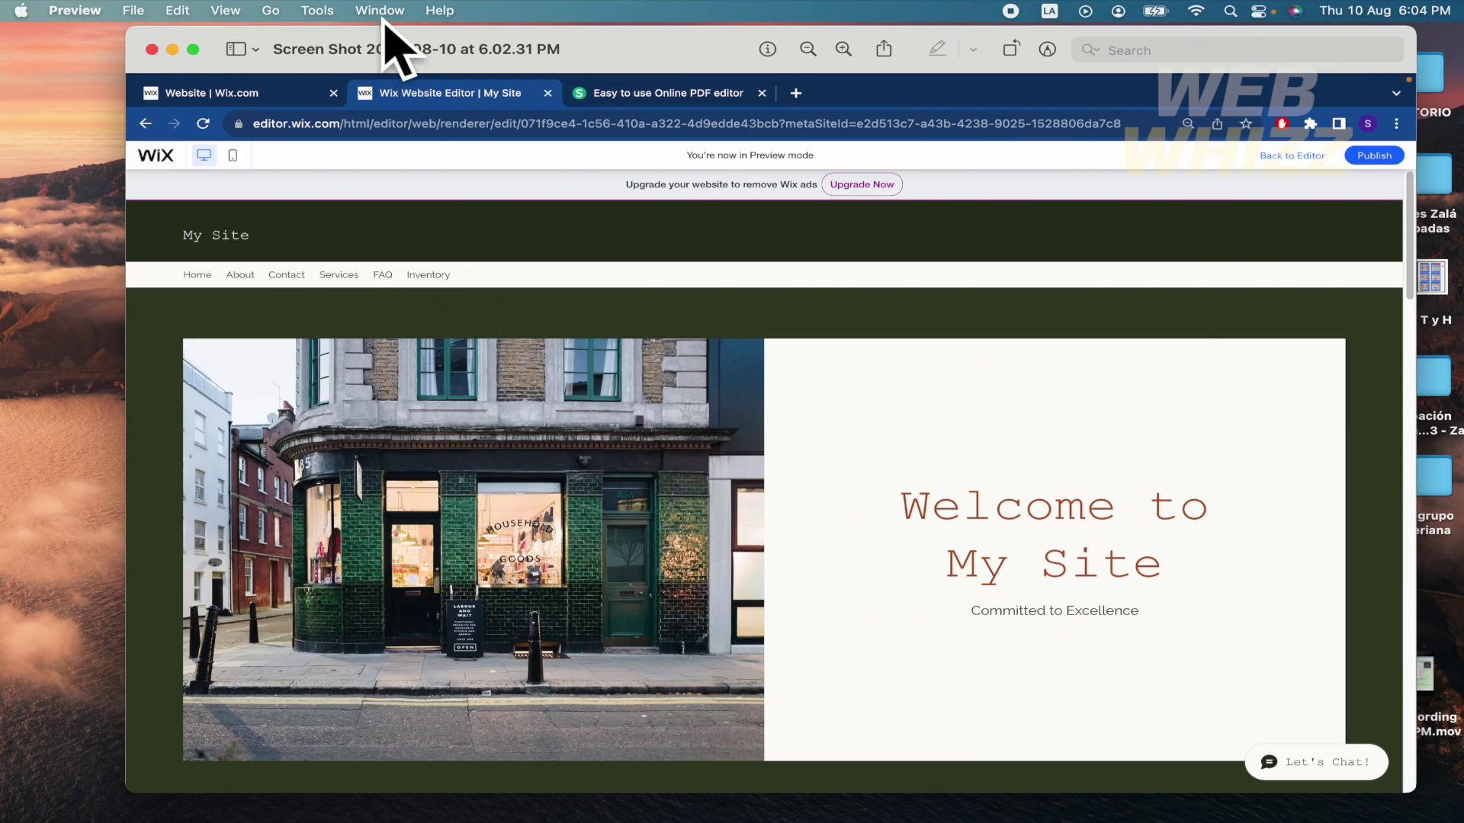
left_click(381, 12)
mouse_move(319, 11)
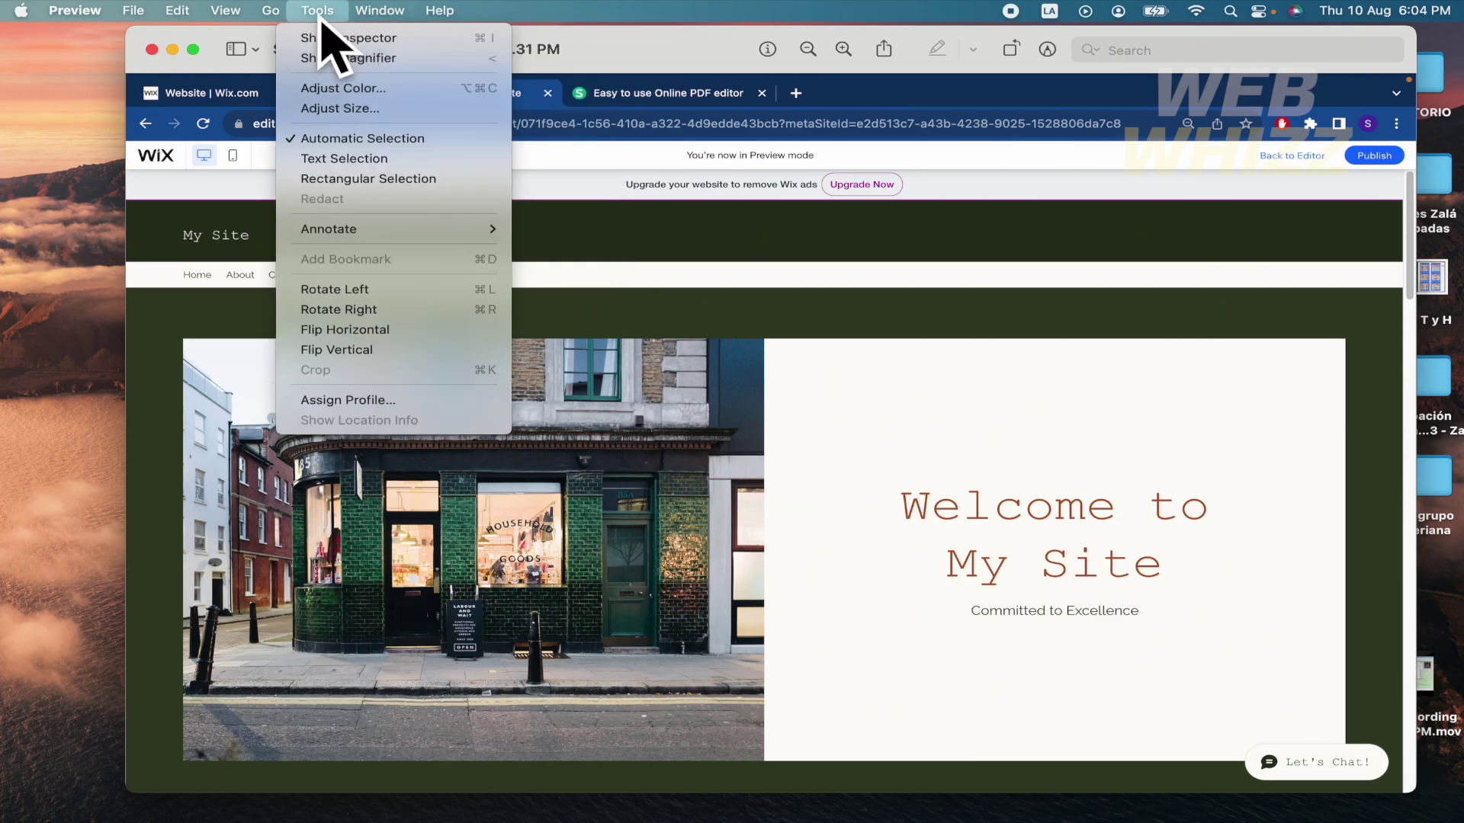
mouse_move(237, 9)
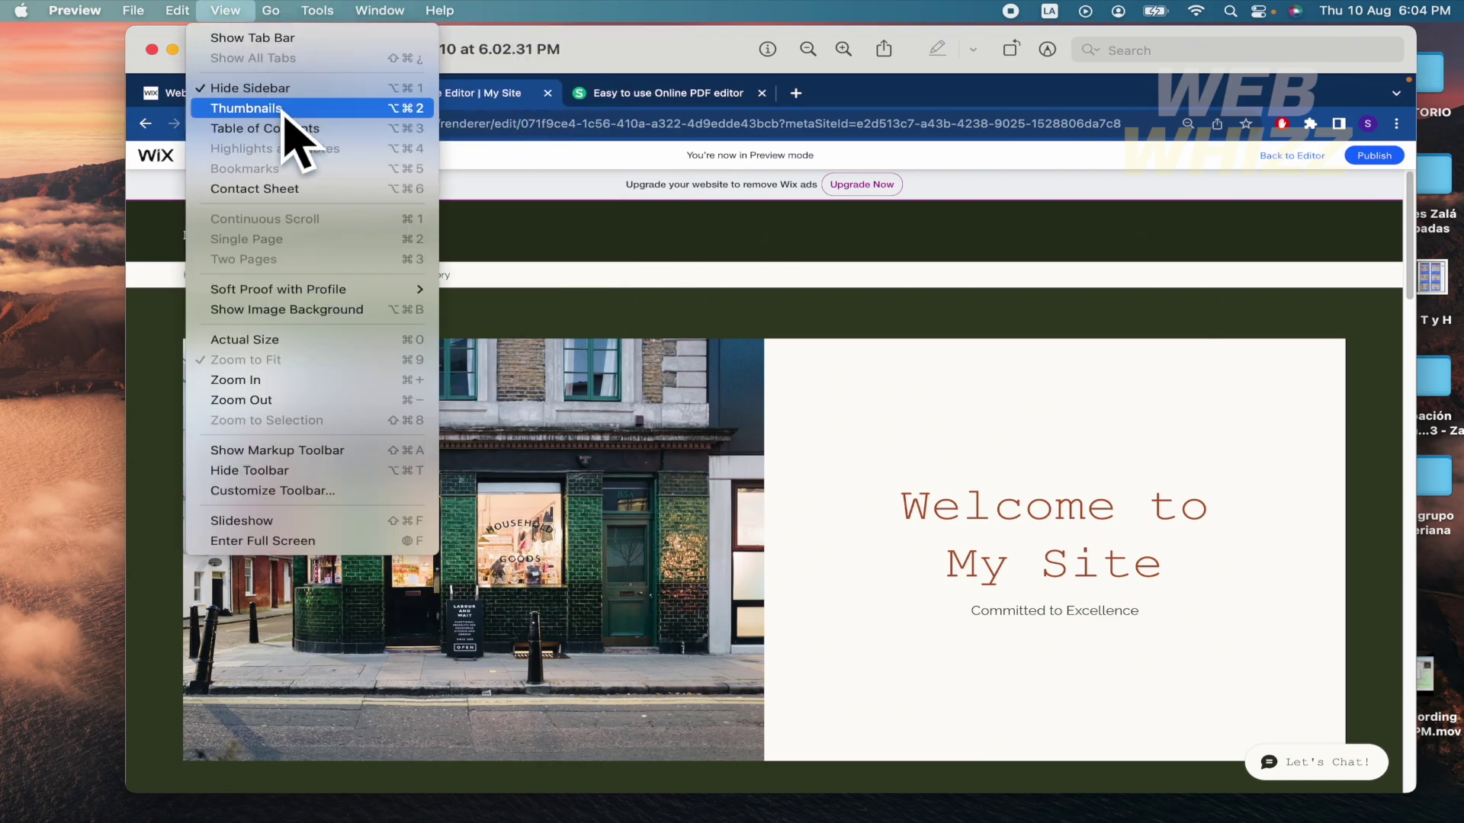
left_click(282, 111)
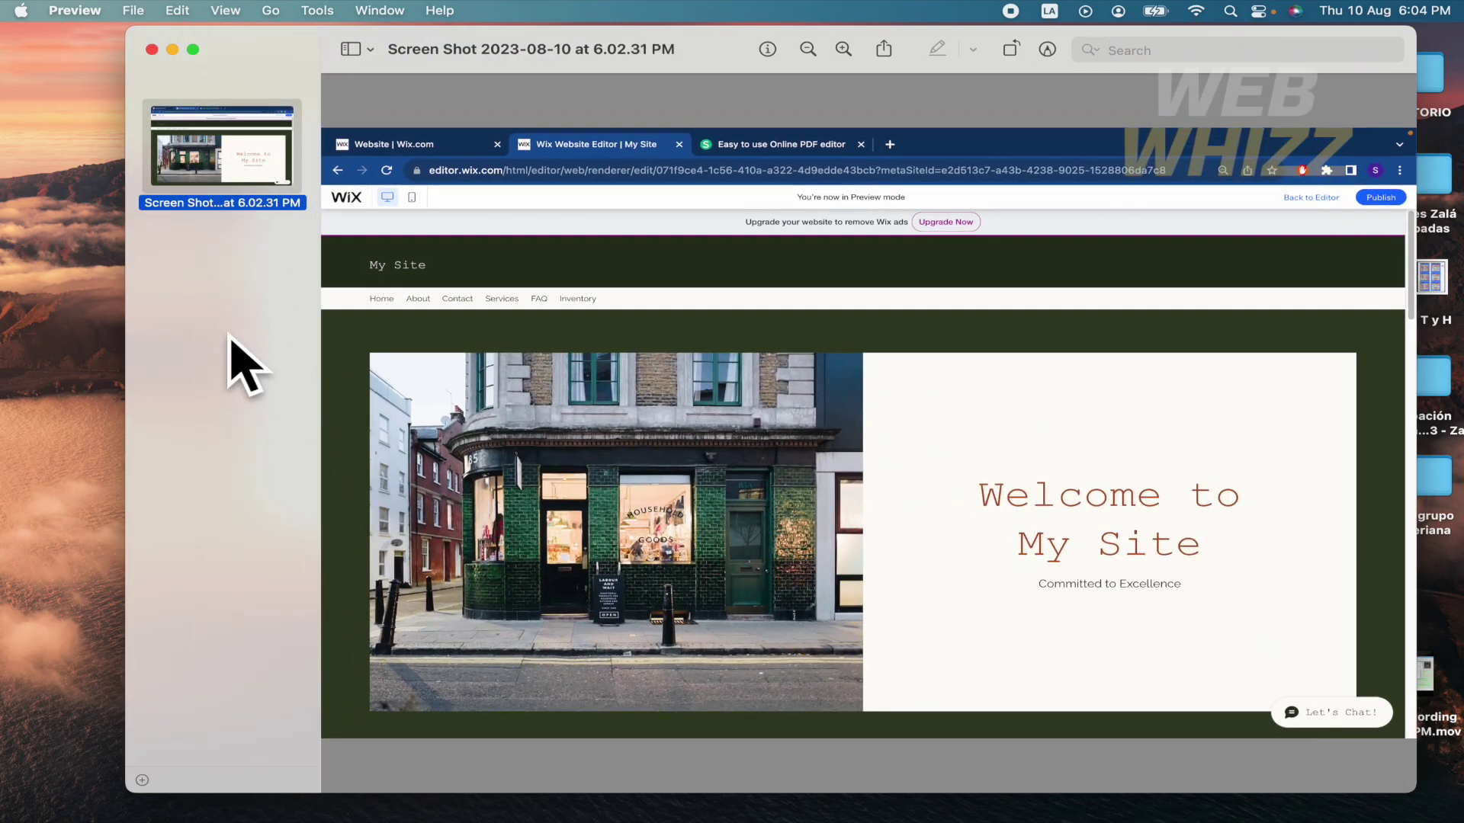
Add the 6.03.10, 6.03.24 and 6.03.33 PM screenshots from Finder as extra pages.
left_click_drag(256, 56, 534, 55)
left_click_drag(386, 163, 161, 493)
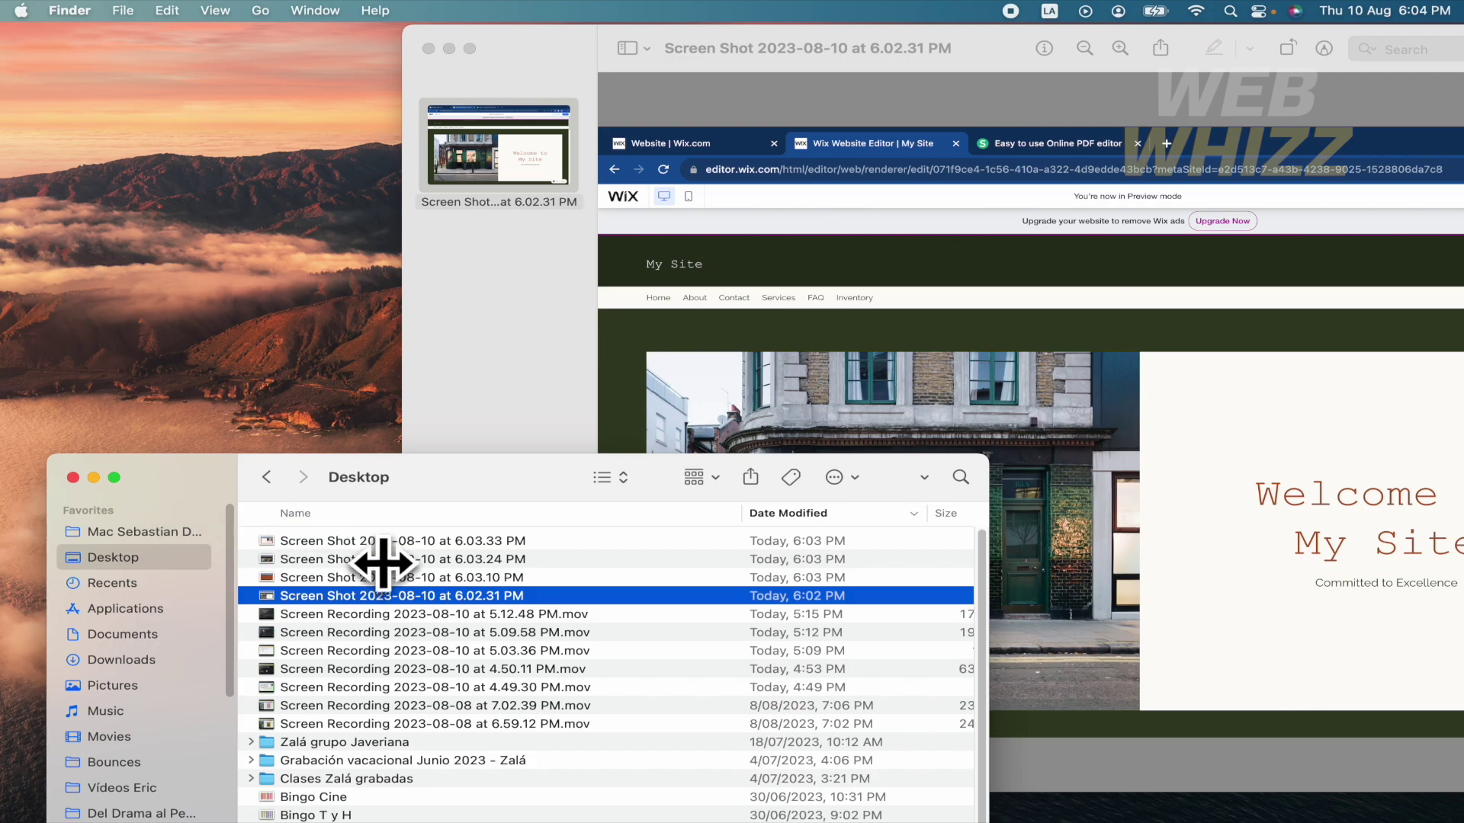
right_click(351, 595)
left_click(343, 598)
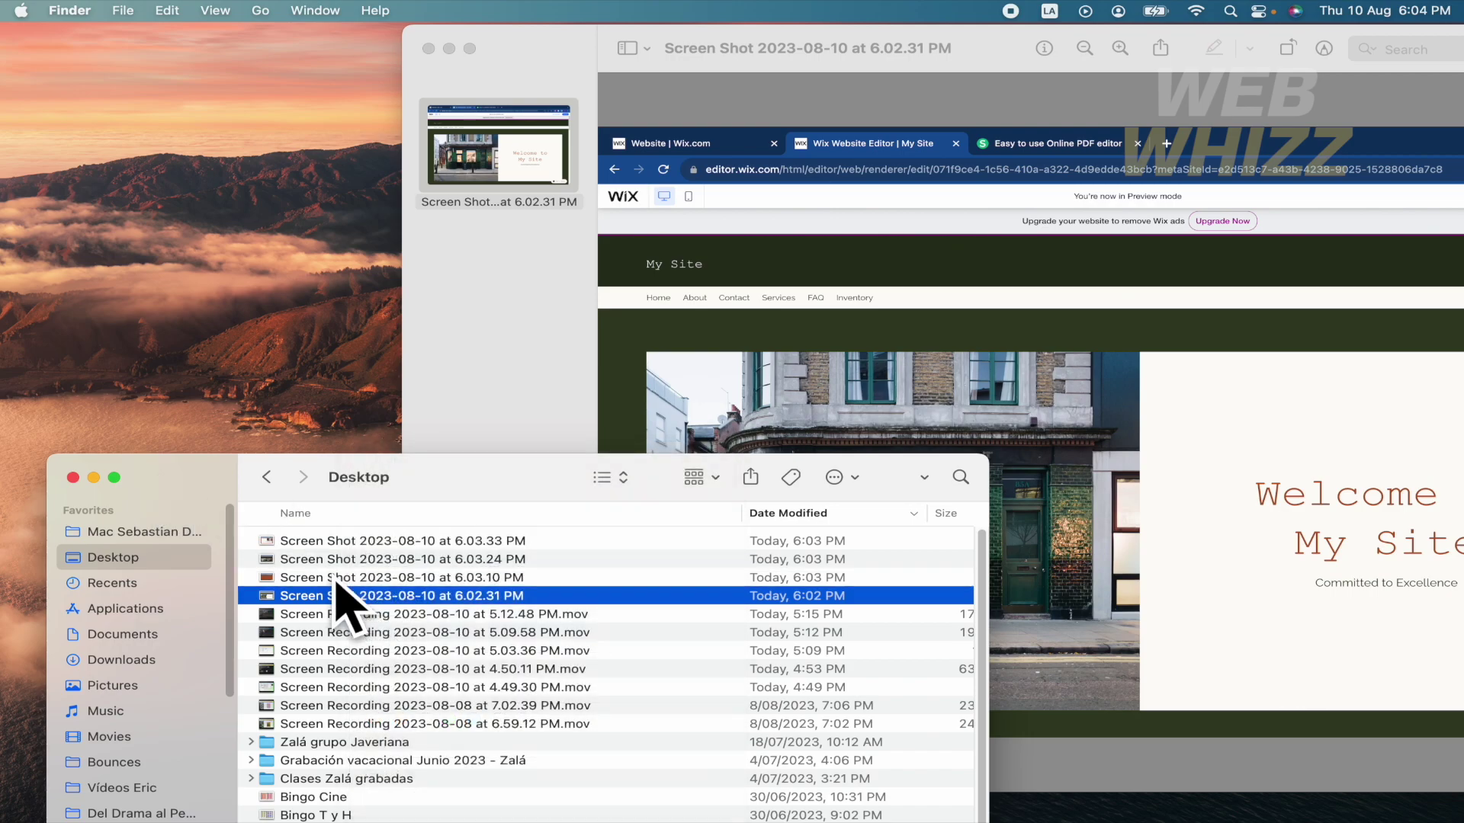
left_click_drag(337, 581, 506, 299)
left_click_drag(403, 564, 503, 423)
left_click_drag(401, 546, 533, 411)
Step through the four pages, then enlarge the Preview window to fill the screen on the first.
left_click(676, 367)
left_click_drag(534, 47, 295, 37)
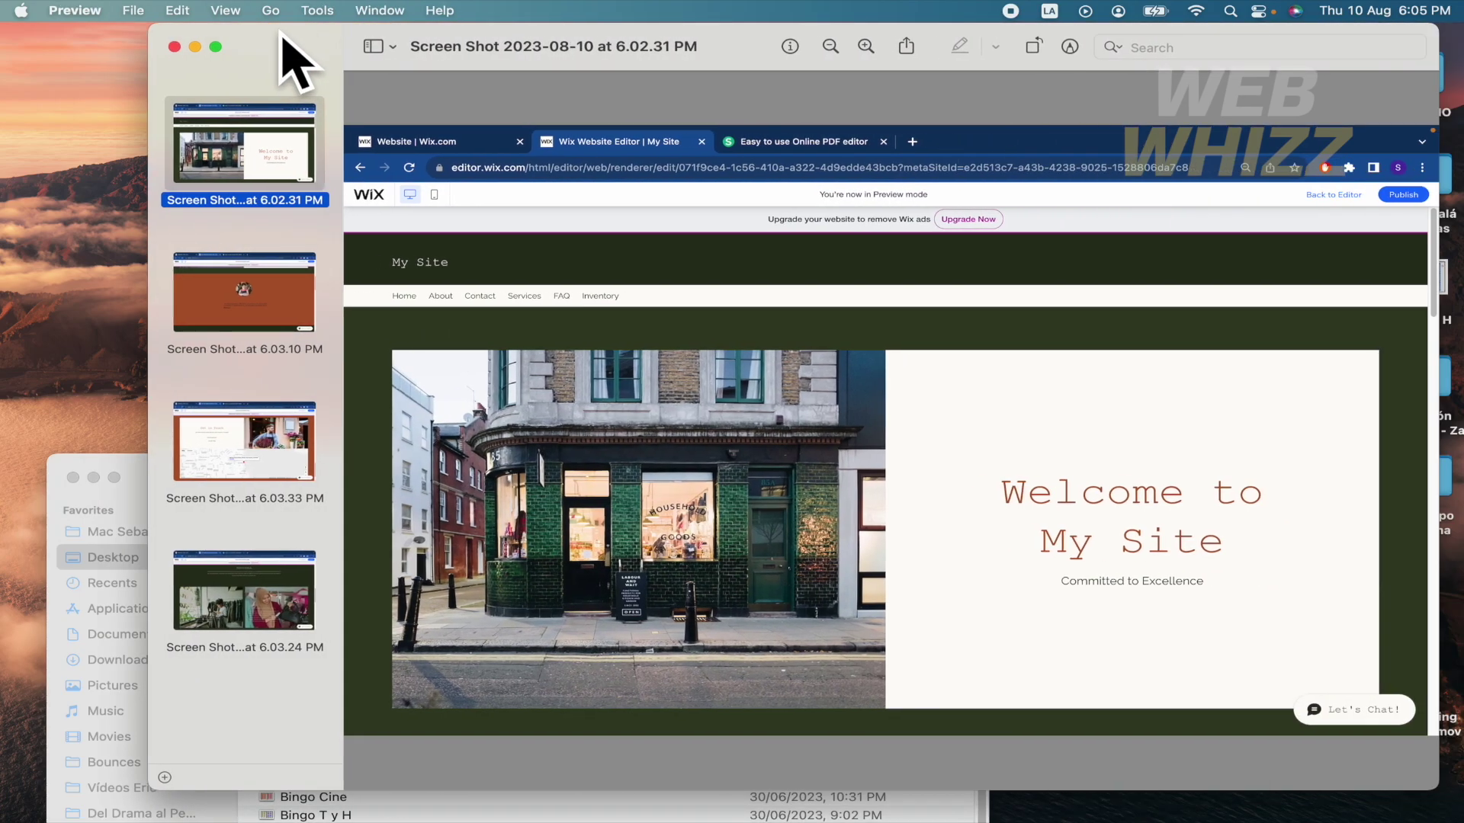
left_click_drag(251, 458, 258, 688)
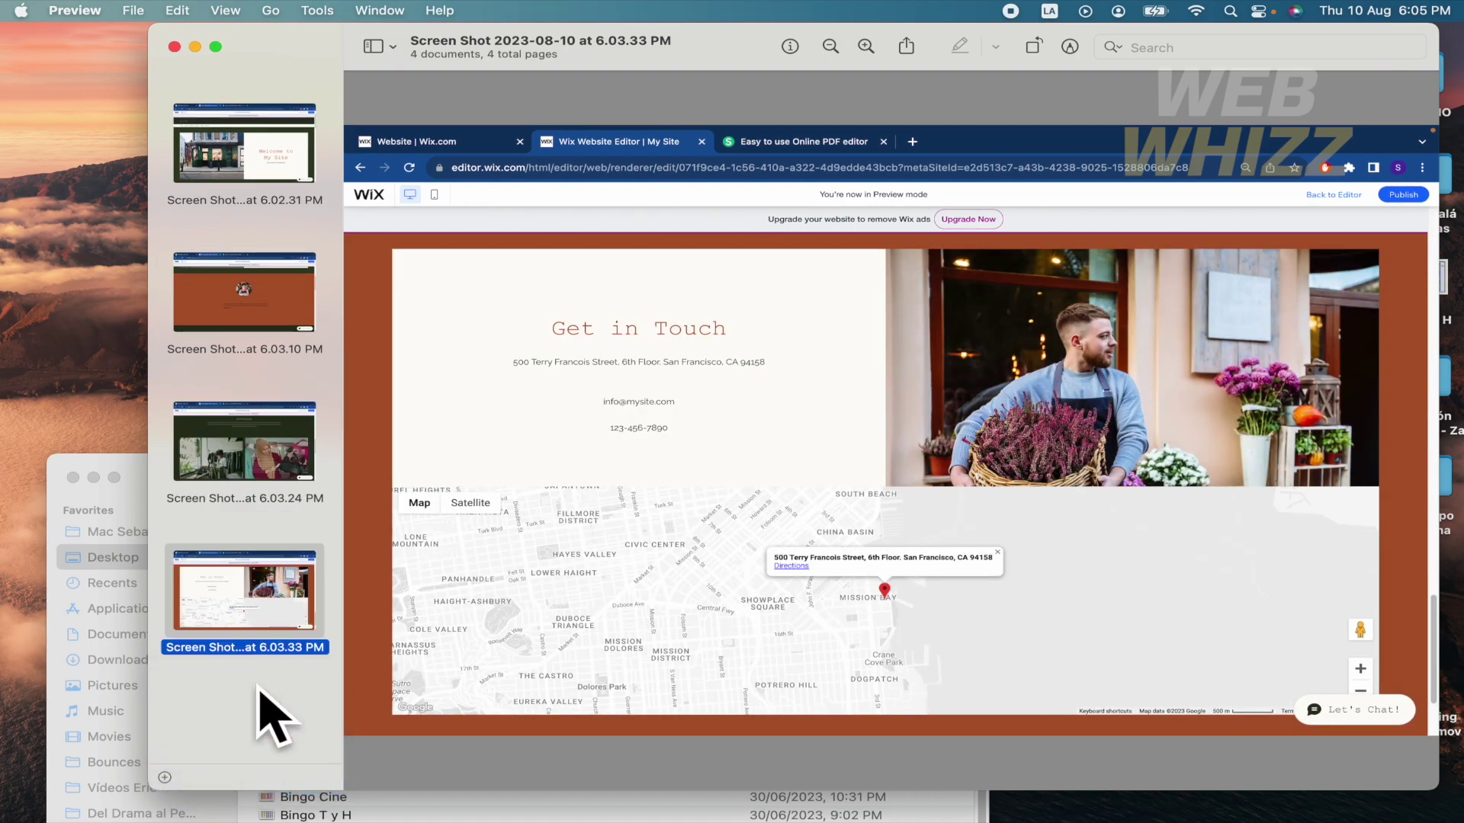
left_click(287, 162)
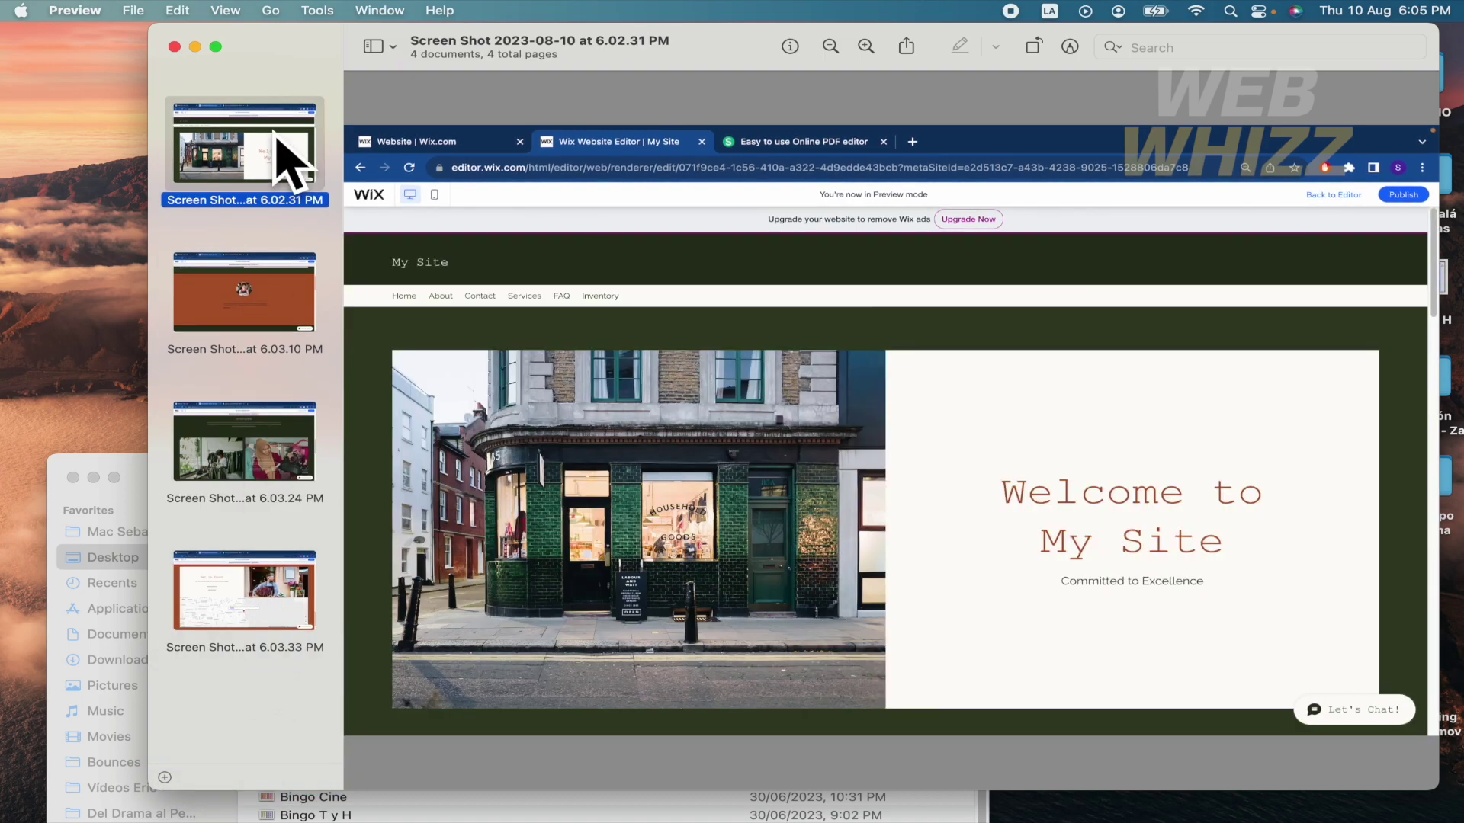
key("Down")
key("Down")
key("Down")
left_click(286, 162)
key("Down")
key("Down")
left_click(278, 135)
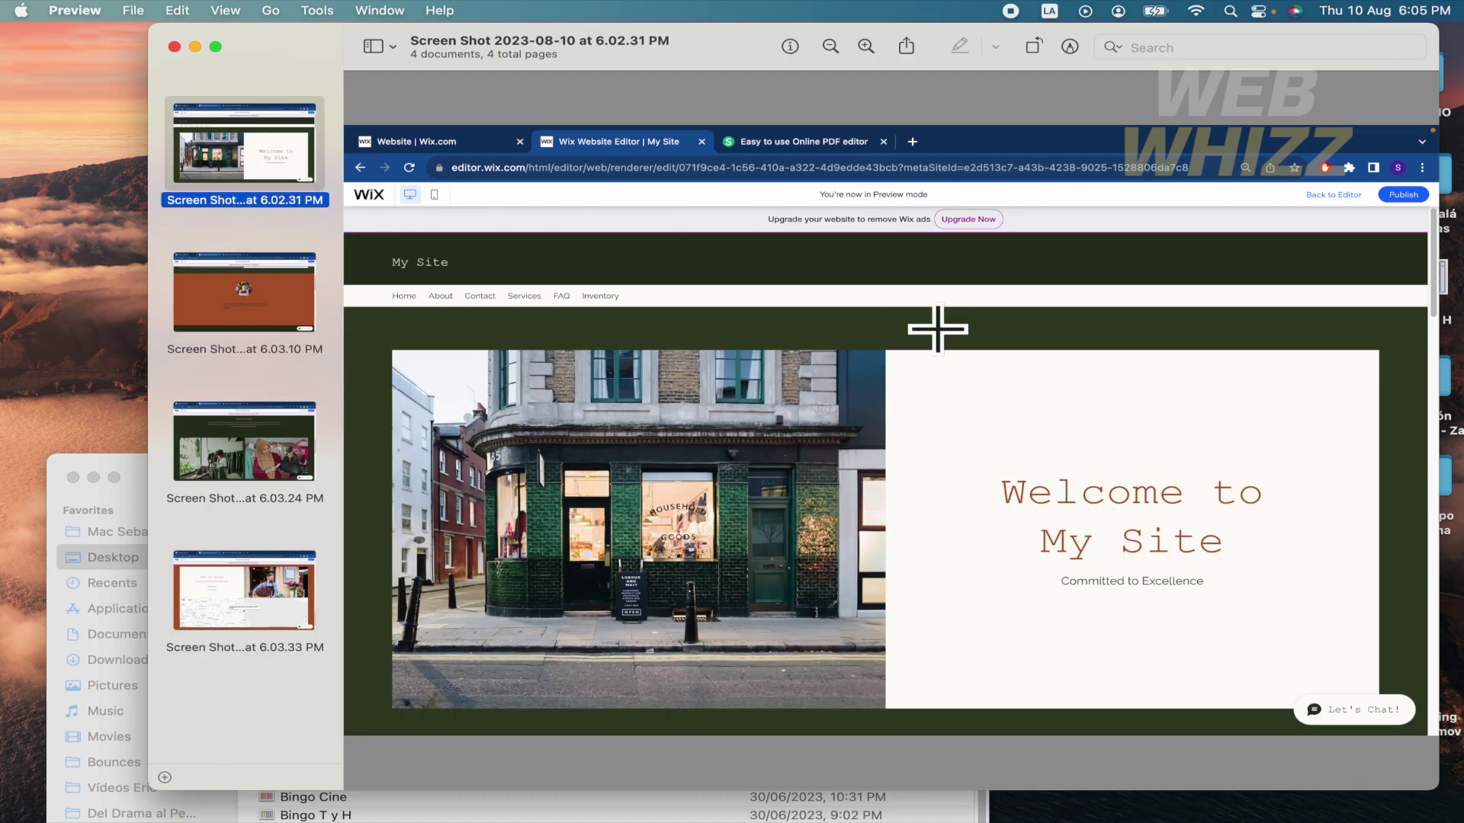
left_click_drag(149, 32, 10, 37)
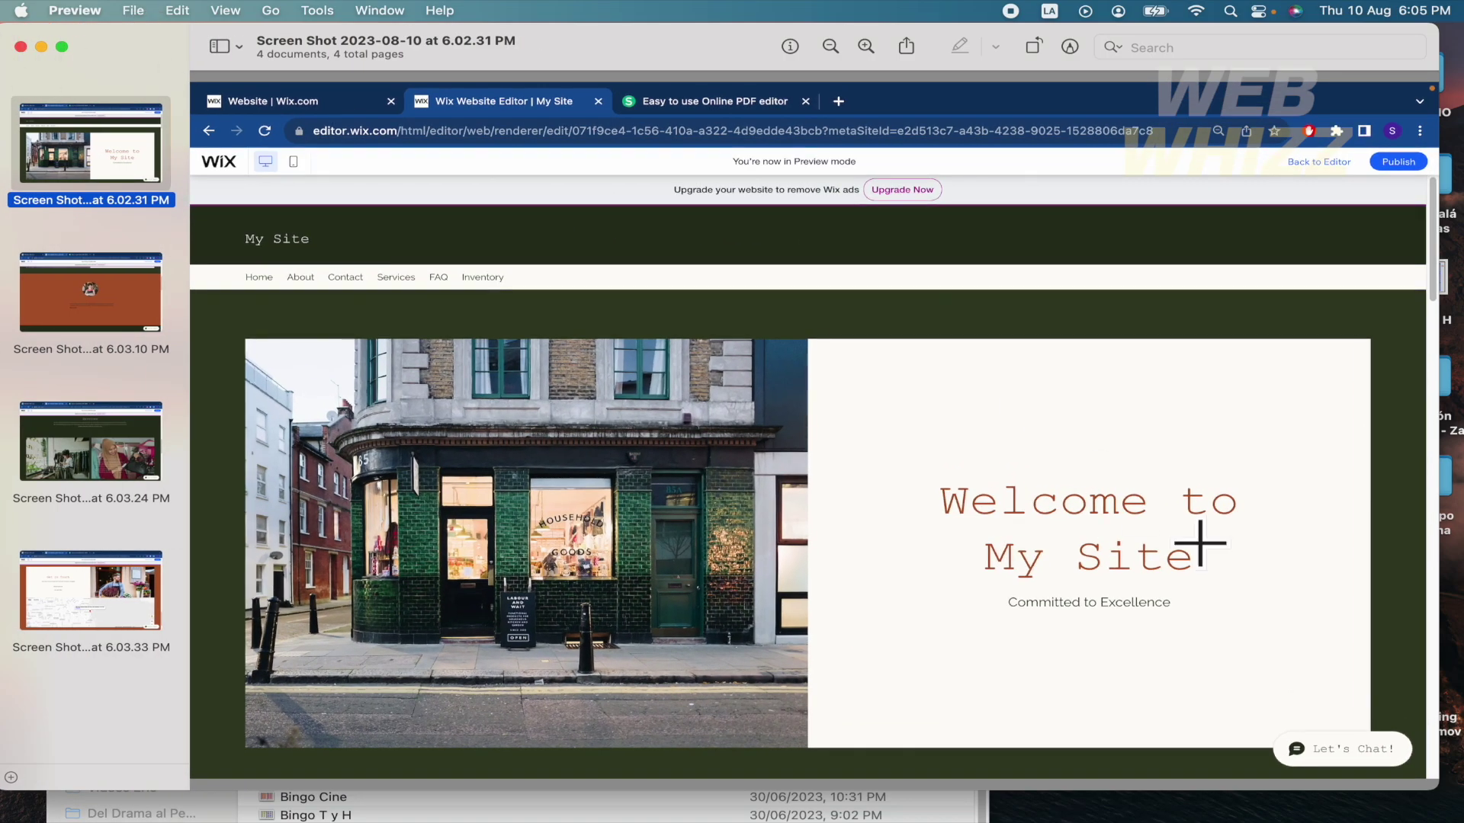
left_click_drag(1434, 796, 1460, 820)
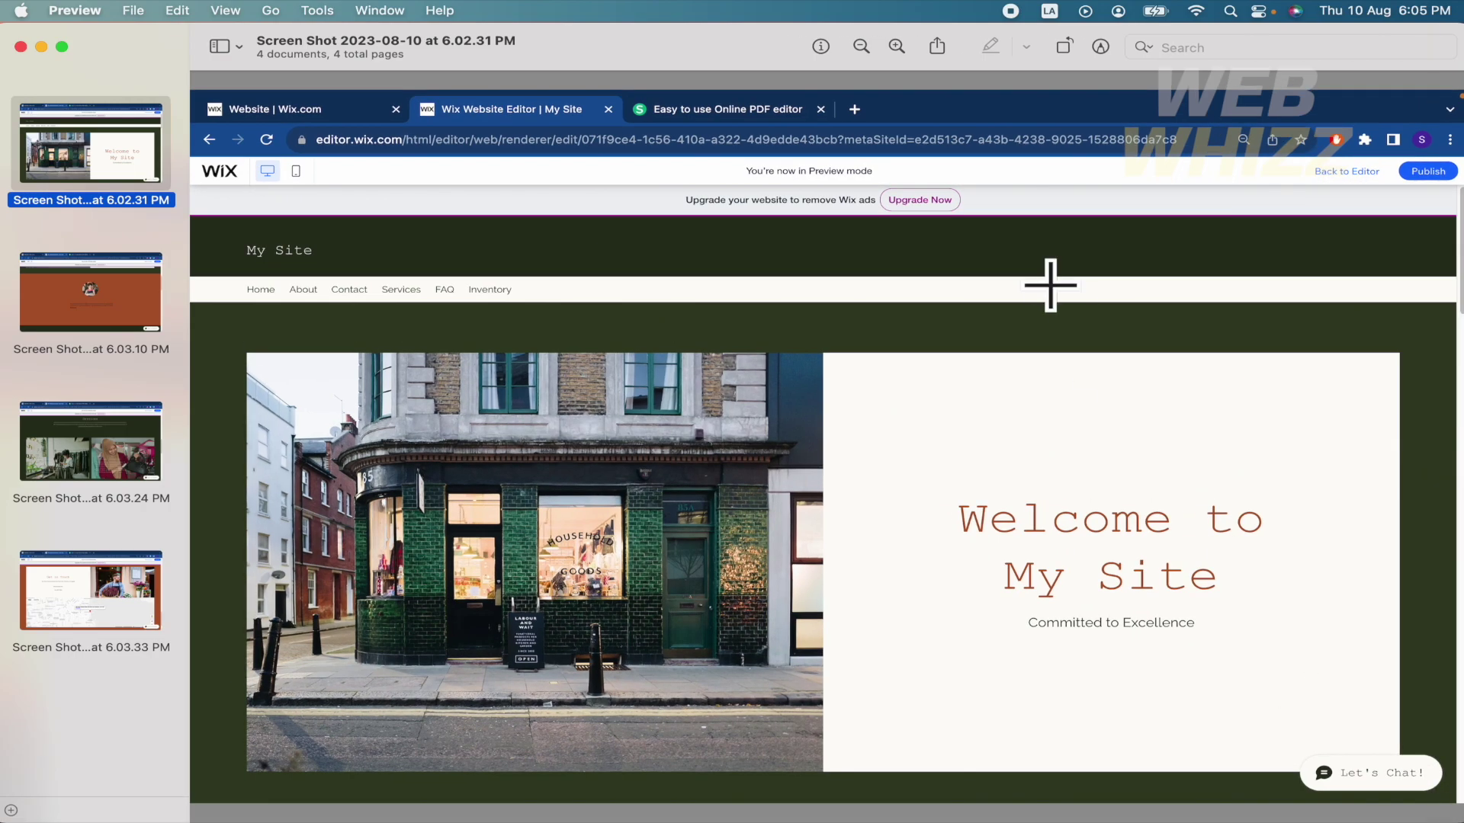
Crop the 6.02.31 PM screenshot to the website content below the browser bars.
left_click(1100, 46)
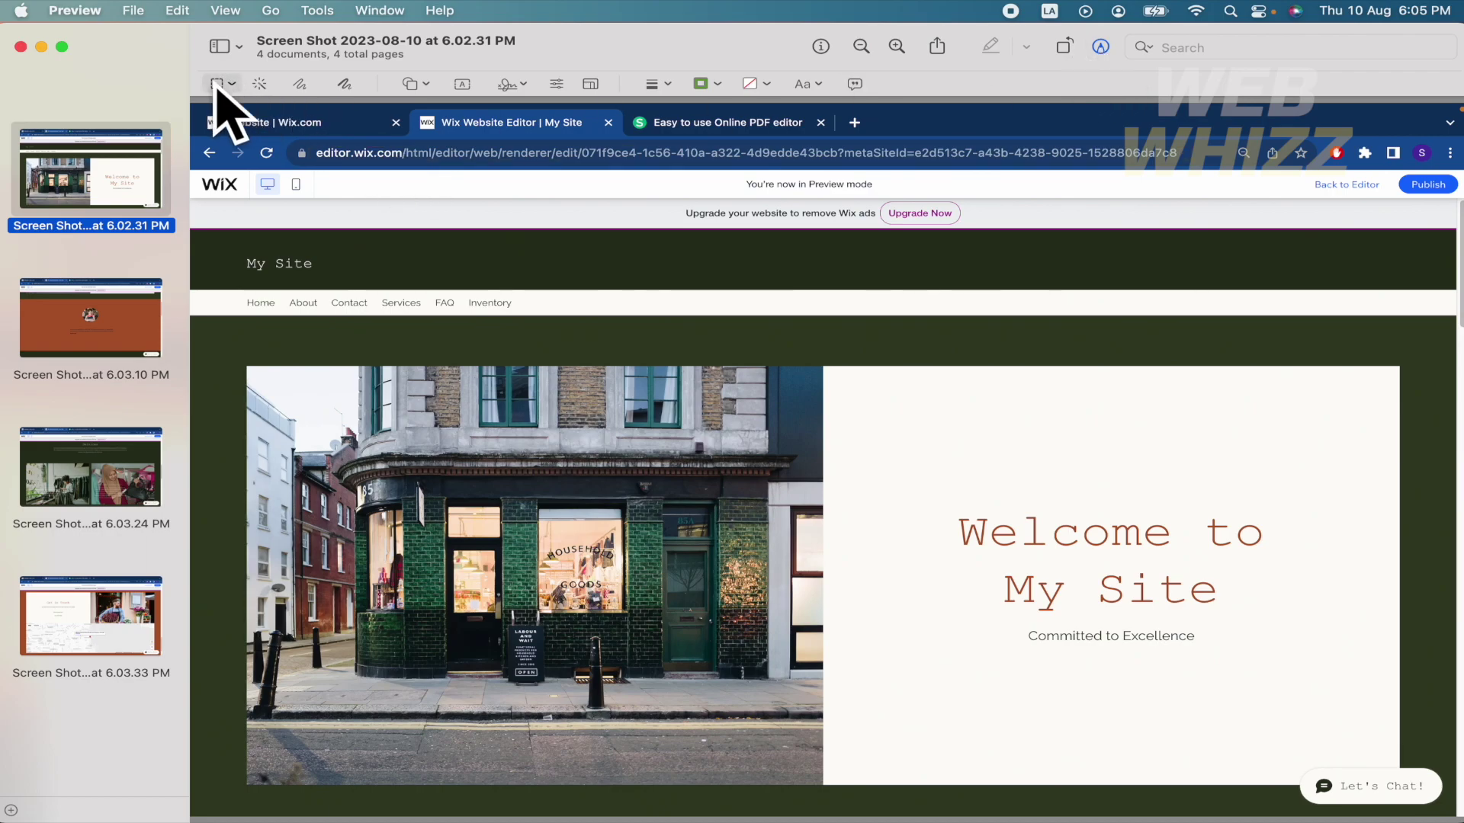
left_click_drag(196, 232, 1454, 814)
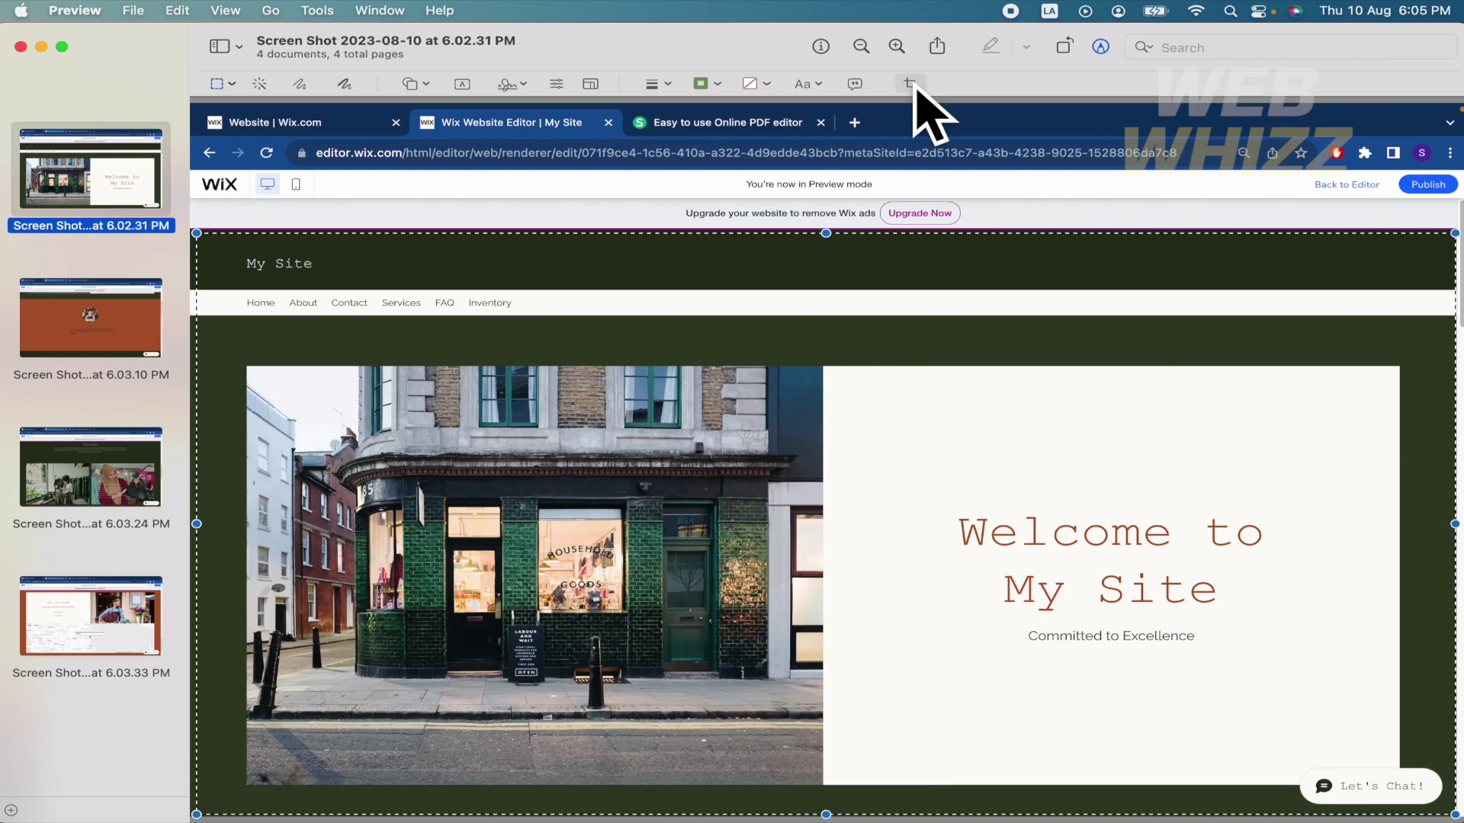
left_click(915, 86)
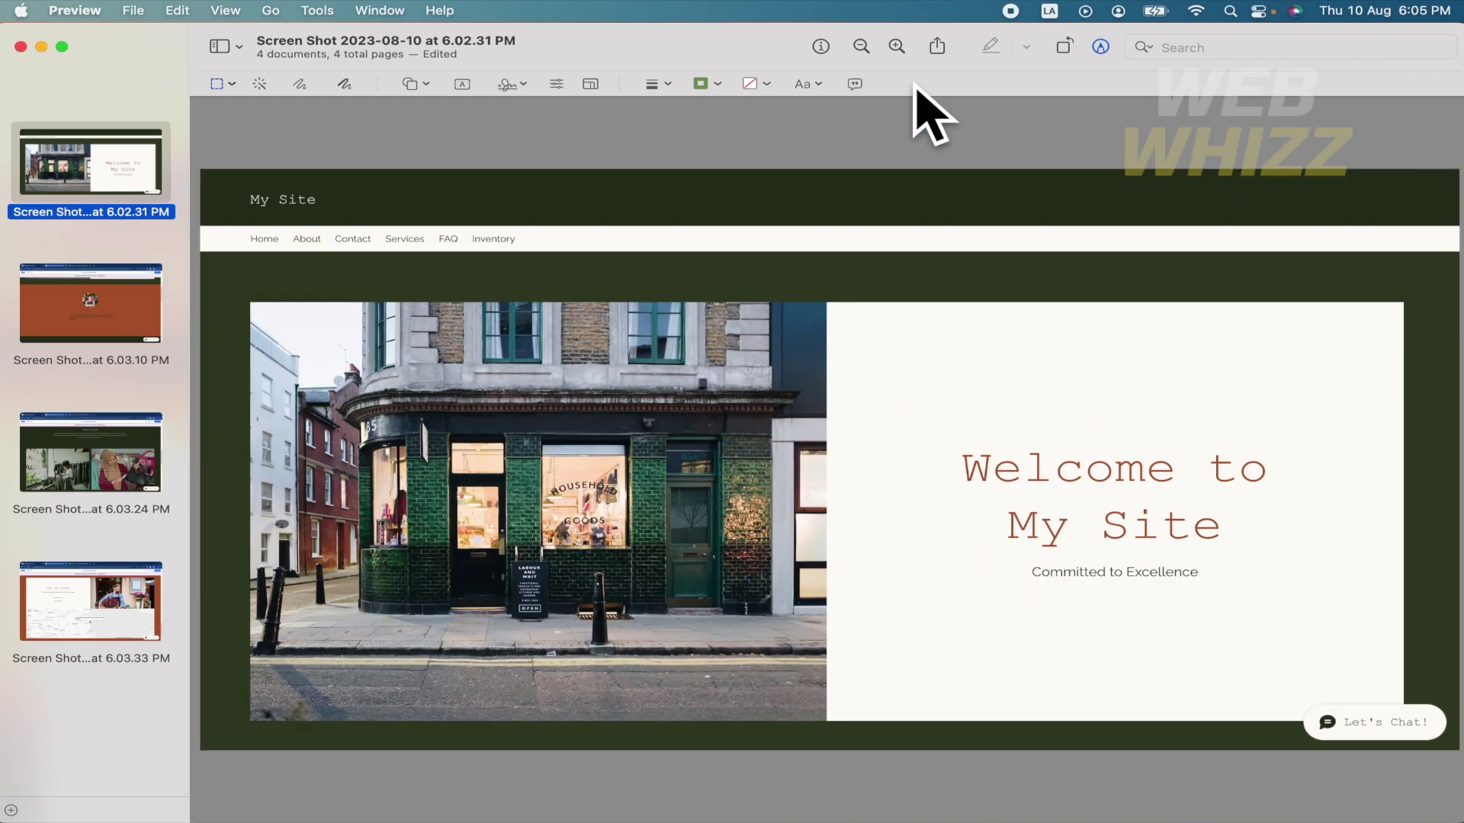
Crop the 6.03.10 PM screenshot to the website area, then down to just the orange section.
left_click(134, 286)
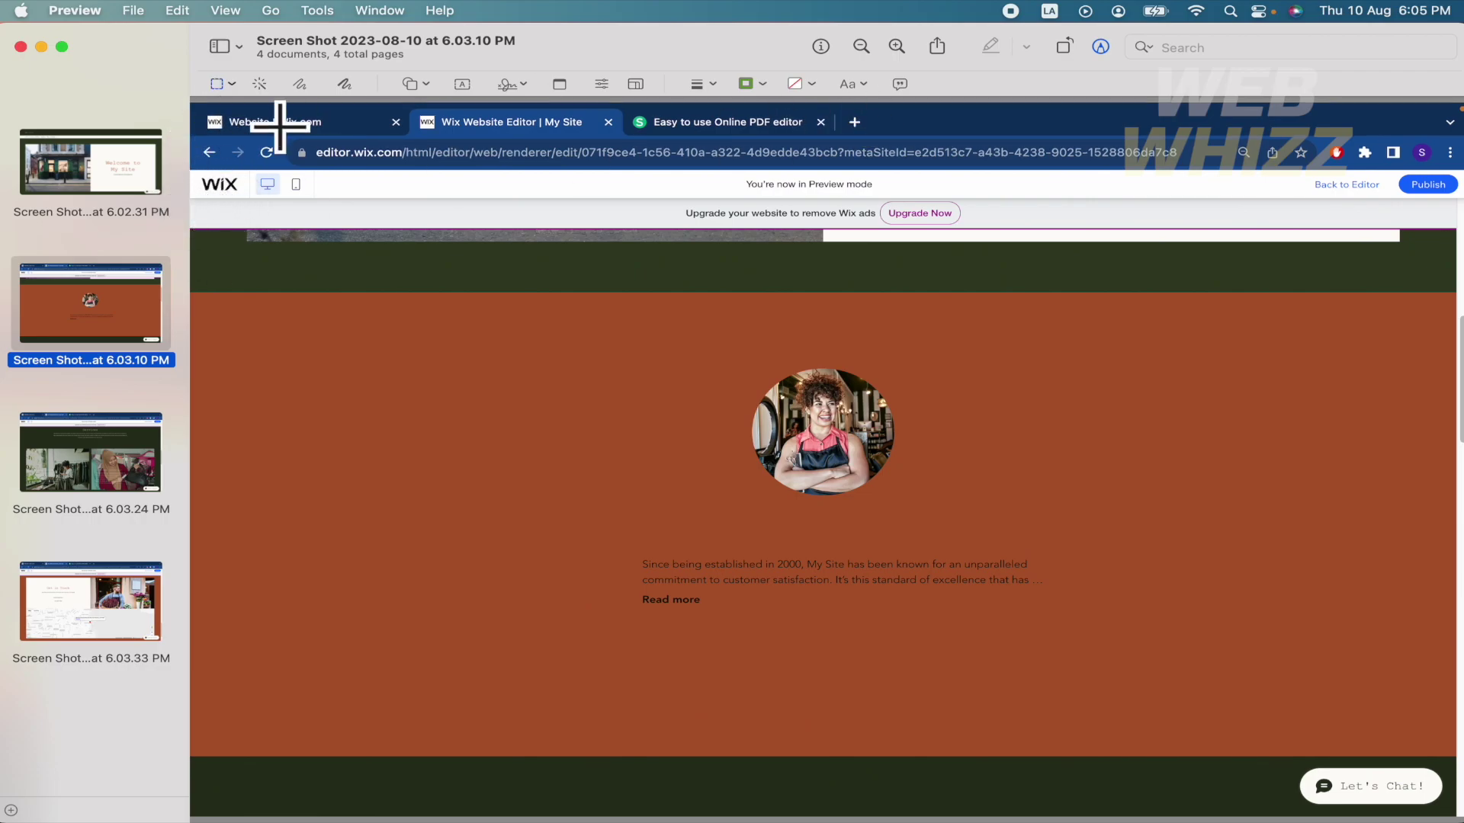
left_click(220, 86)
left_click(219, 113)
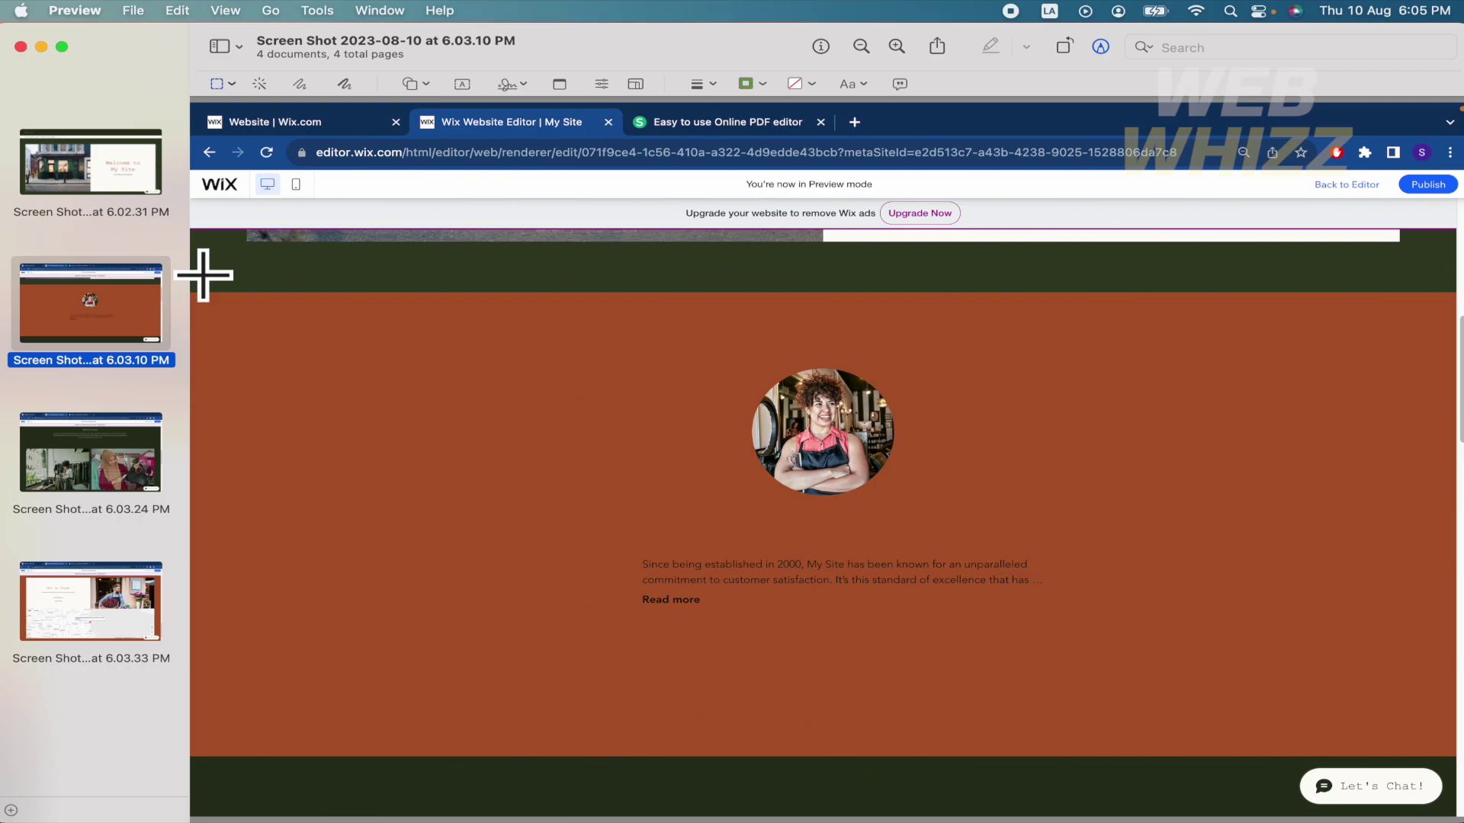
left_click_drag(223, 236, 1455, 757)
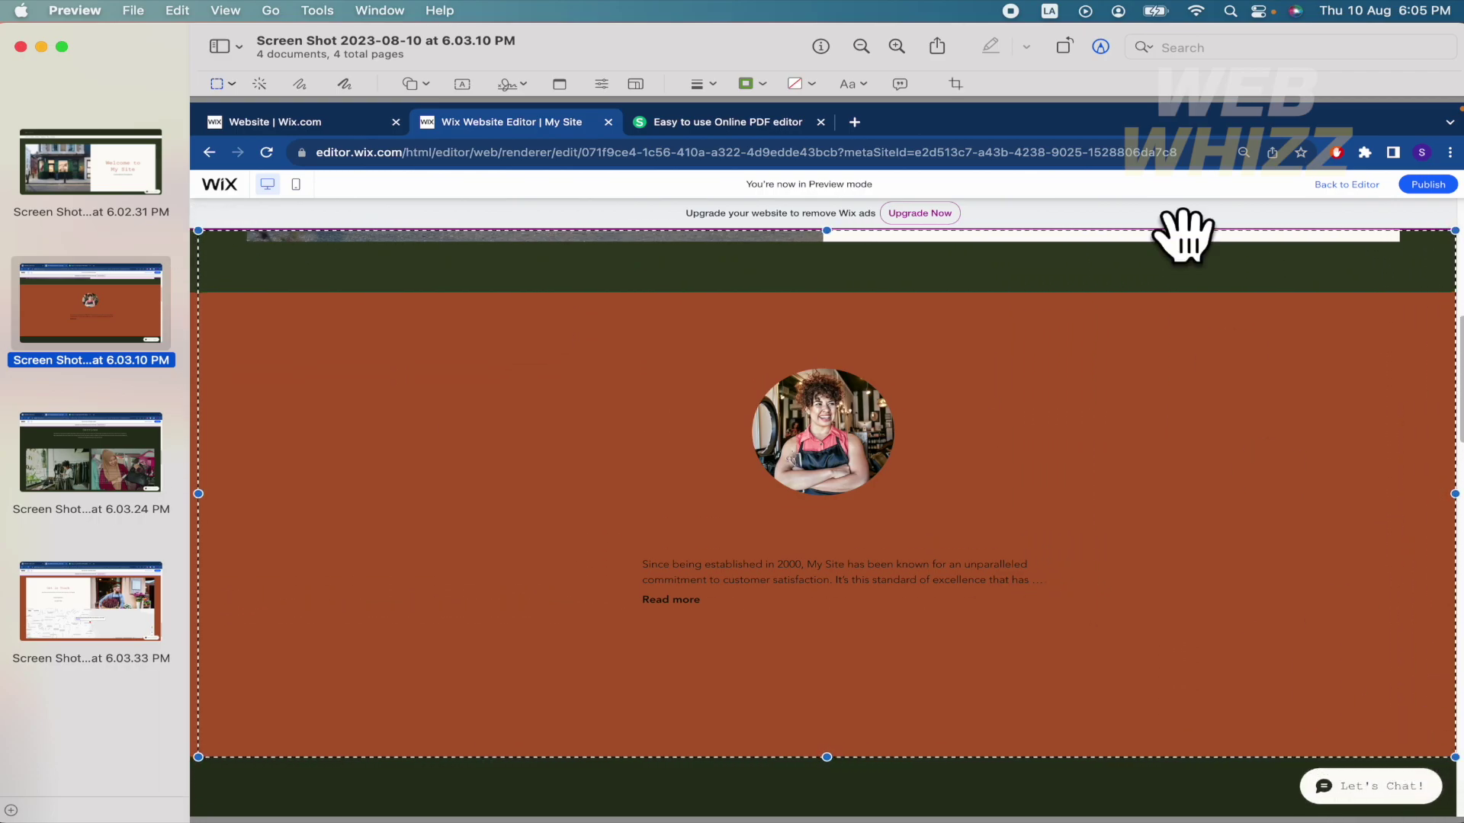
left_click(956, 82)
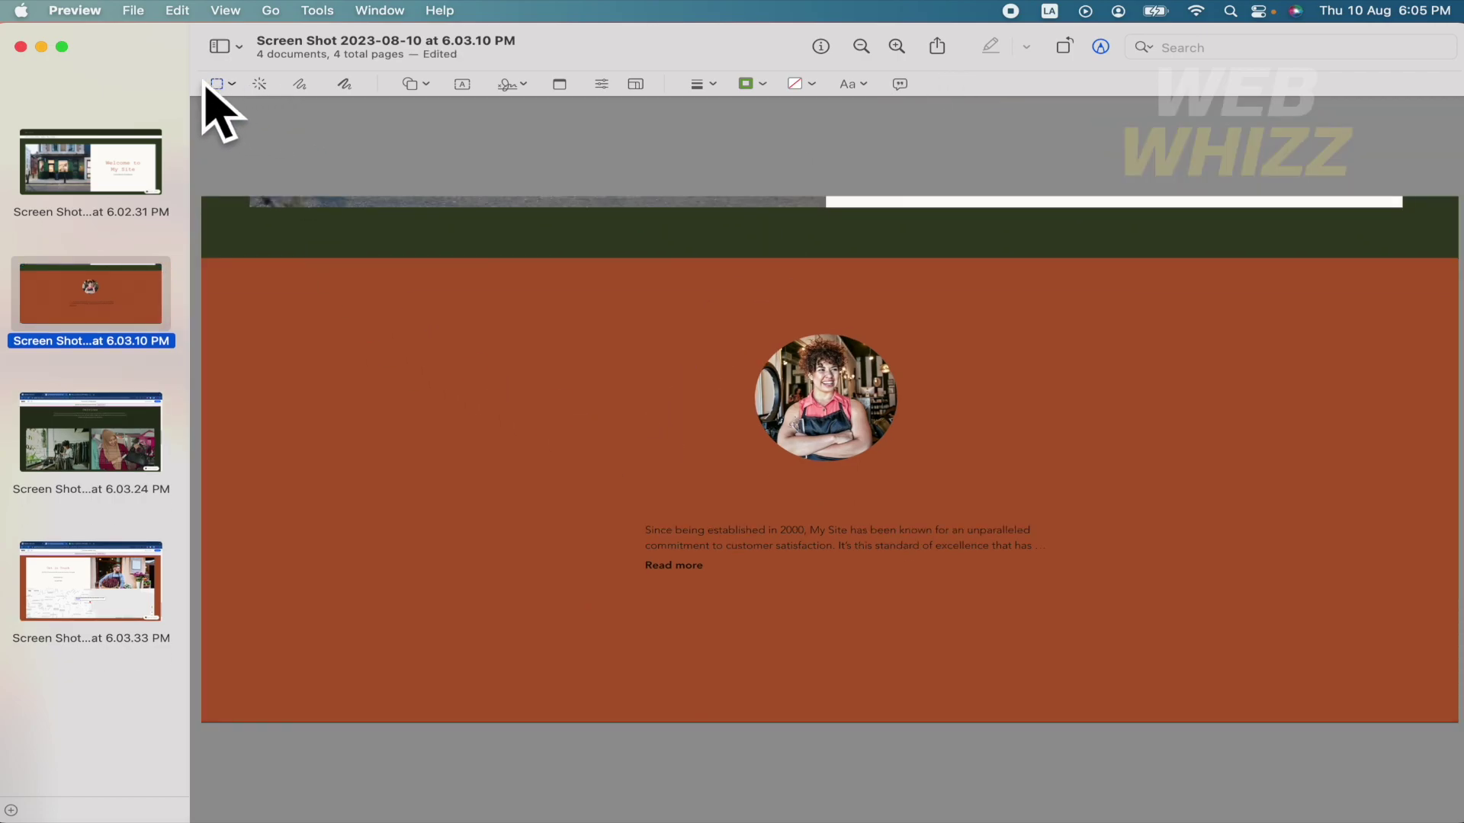
left_click(216, 84)
left_click(239, 107)
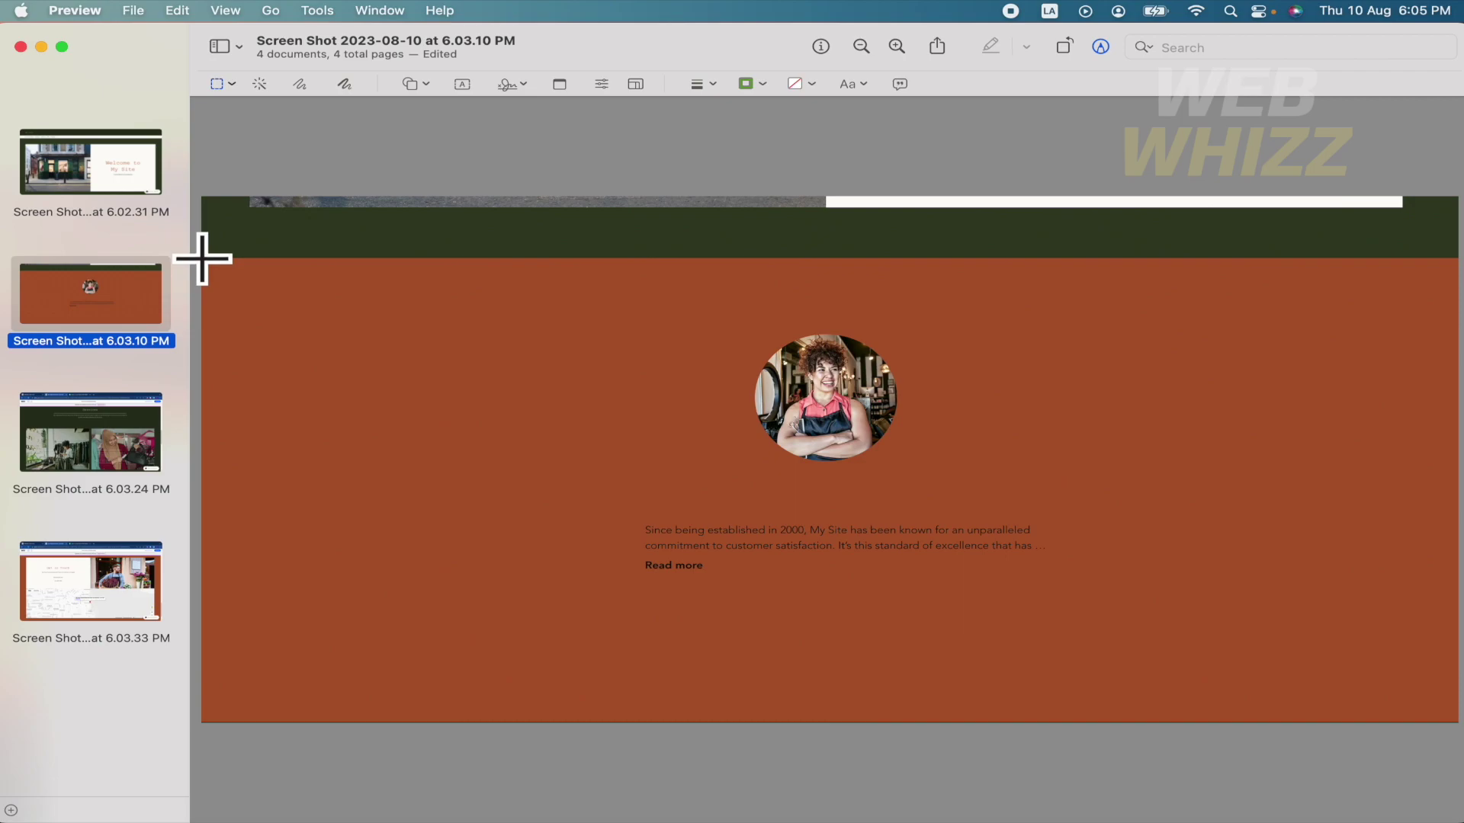
left_click_drag(206, 259, 1444, 722)
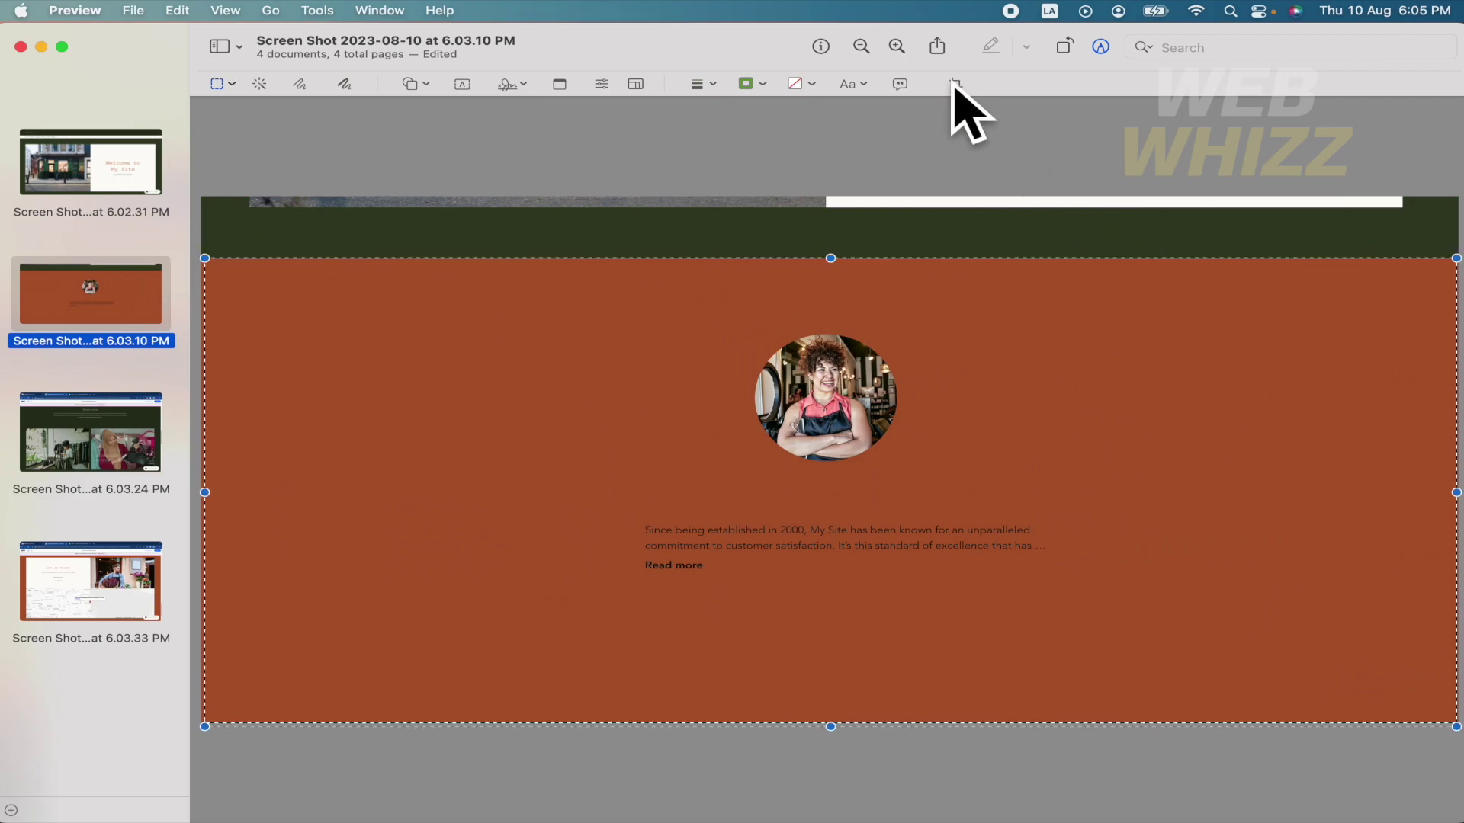
key("super+k")
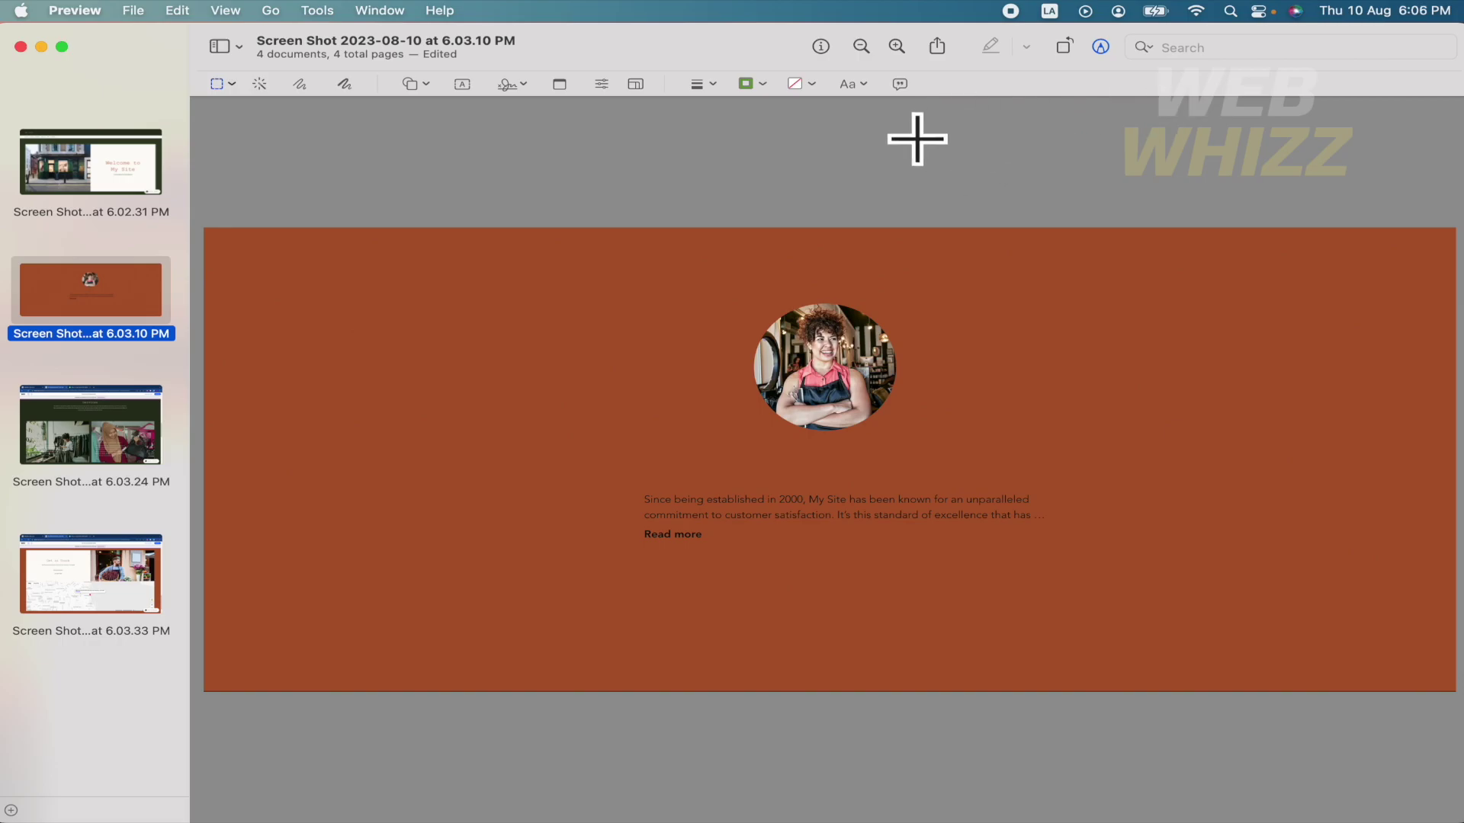
Flip through the four screenshots (6.02.31 to 6.03.33 PM) and end on the cropped Welcome page.
left_click(109, 408)
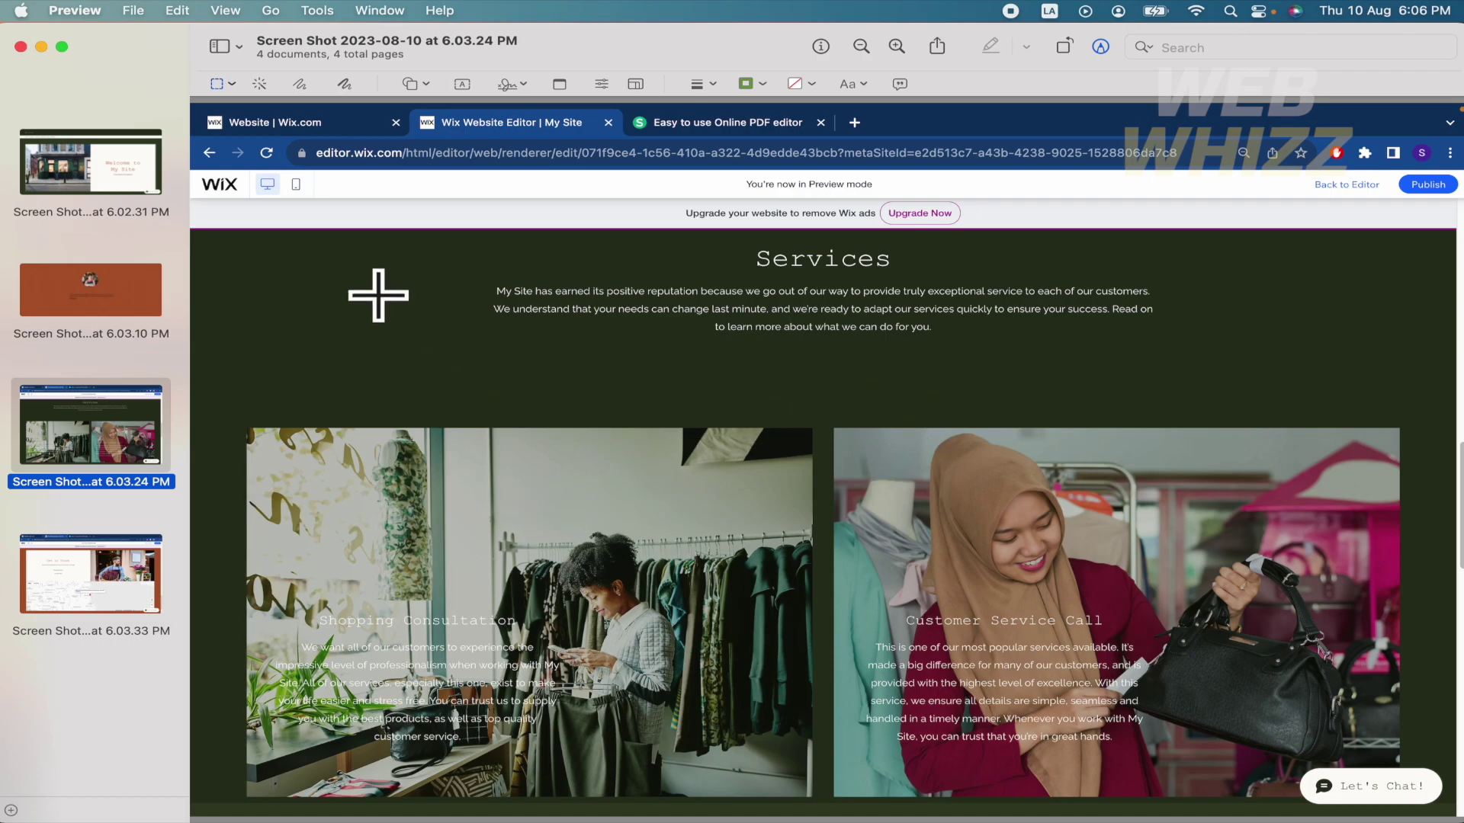
left_click(108, 555)
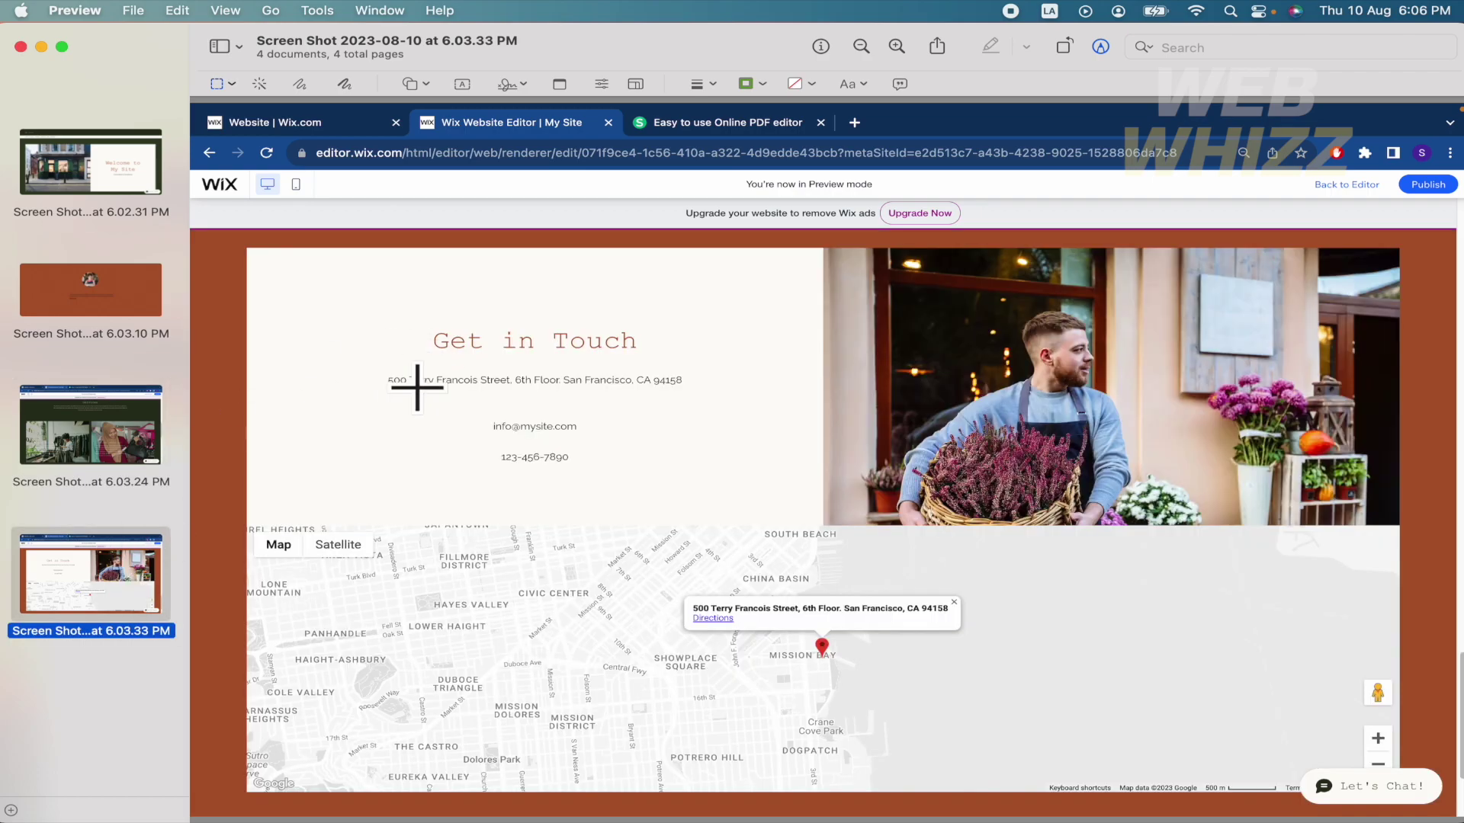
left_click(114, 446)
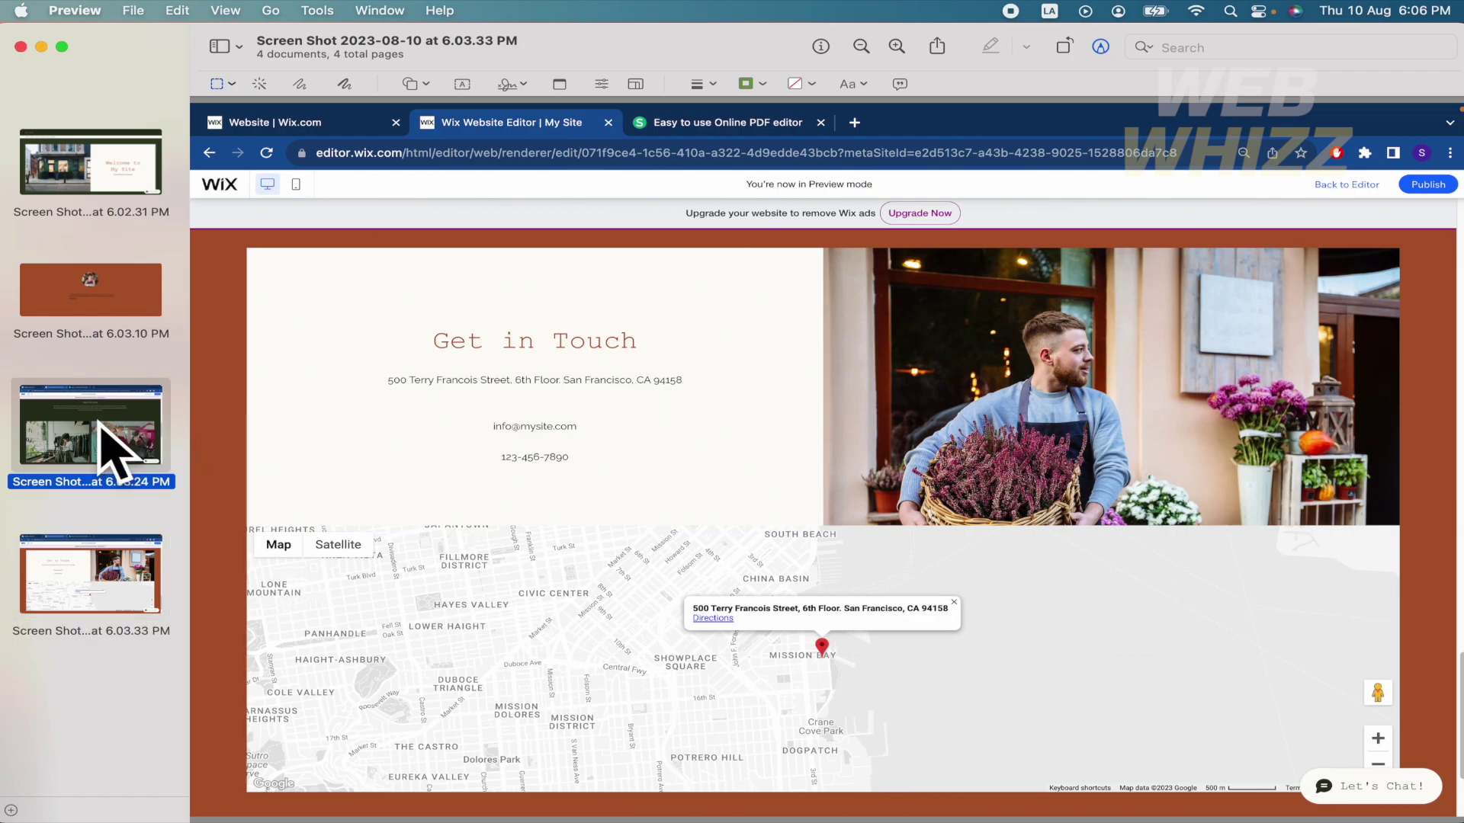
left_click(128, 324)
left_click(114, 206)
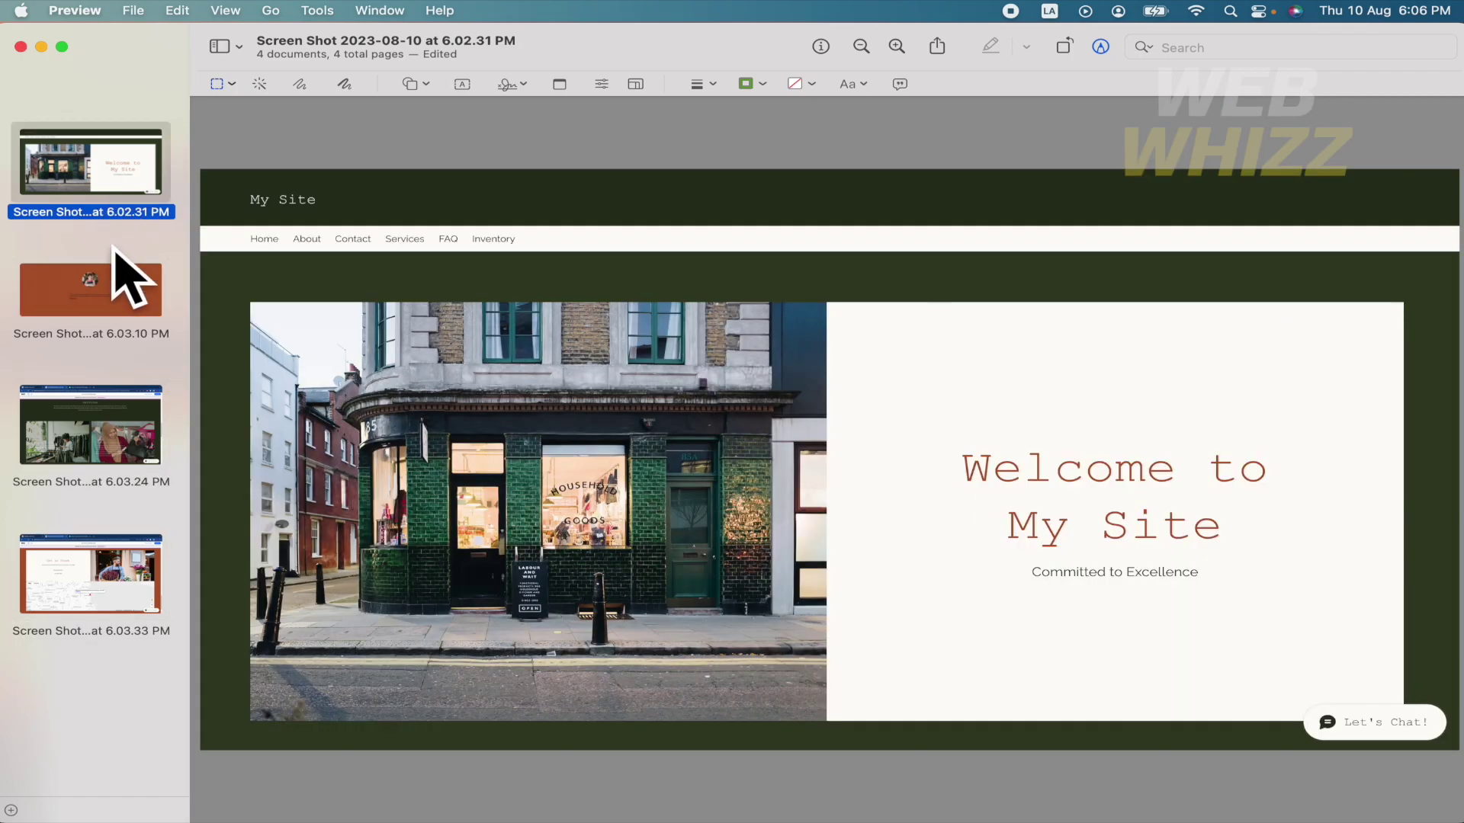
left_click(118, 296)
left_click(123, 432)
left_click(128, 595)
left_click(116, 448)
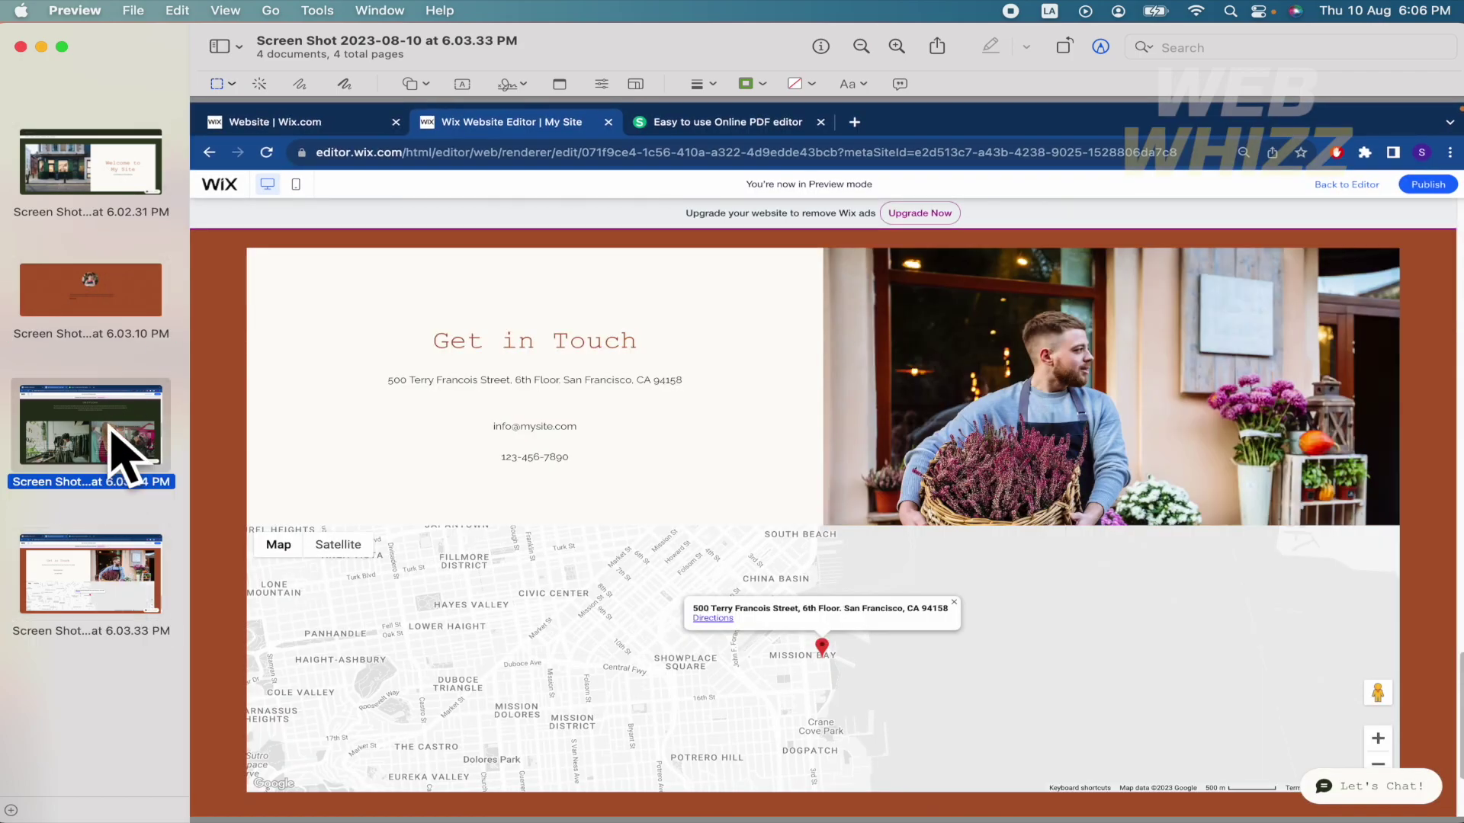
left_click(128, 579)
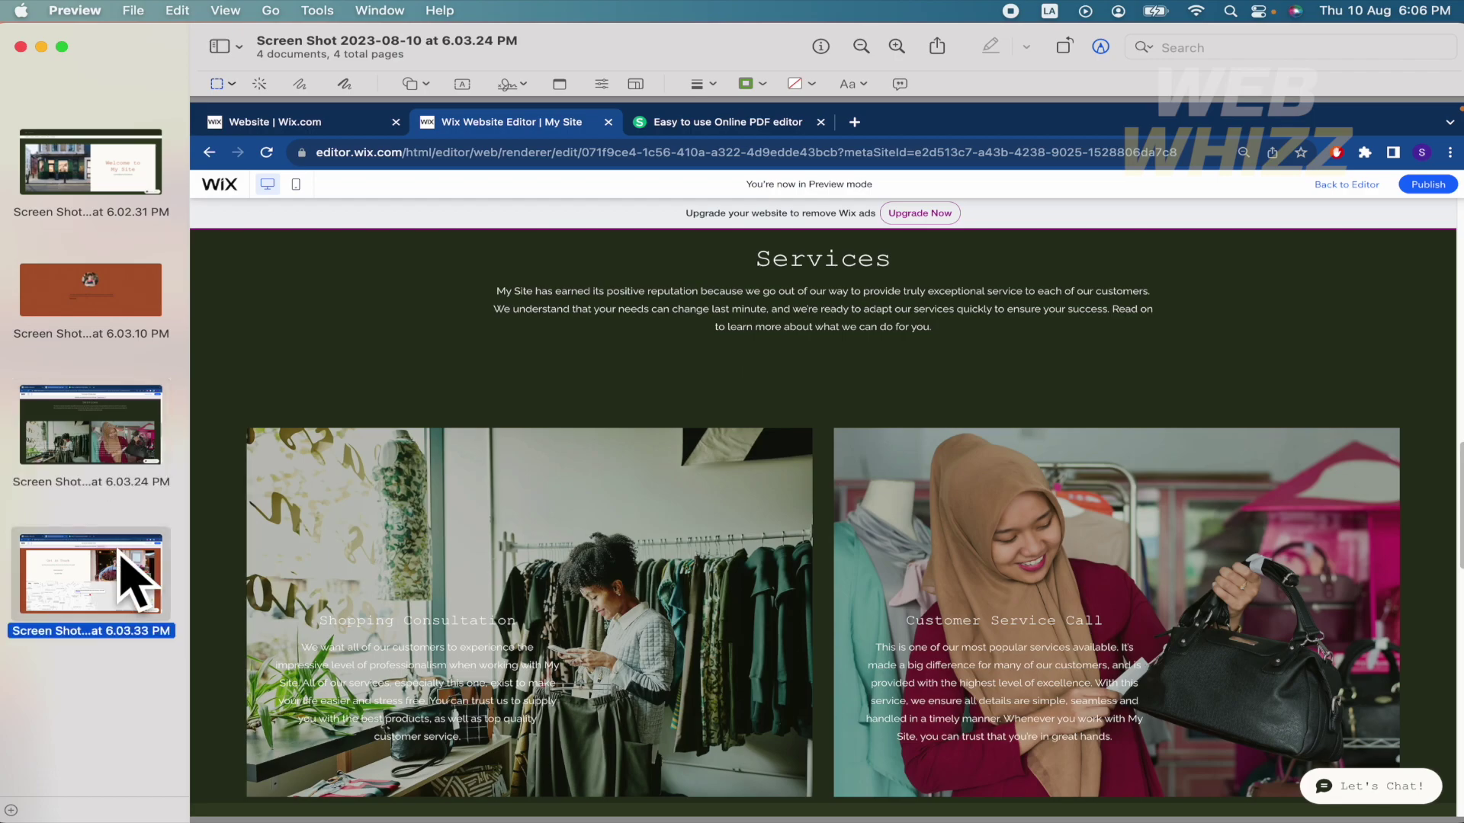
left_click(120, 457)
left_click(115, 324)
left_click(114, 200)
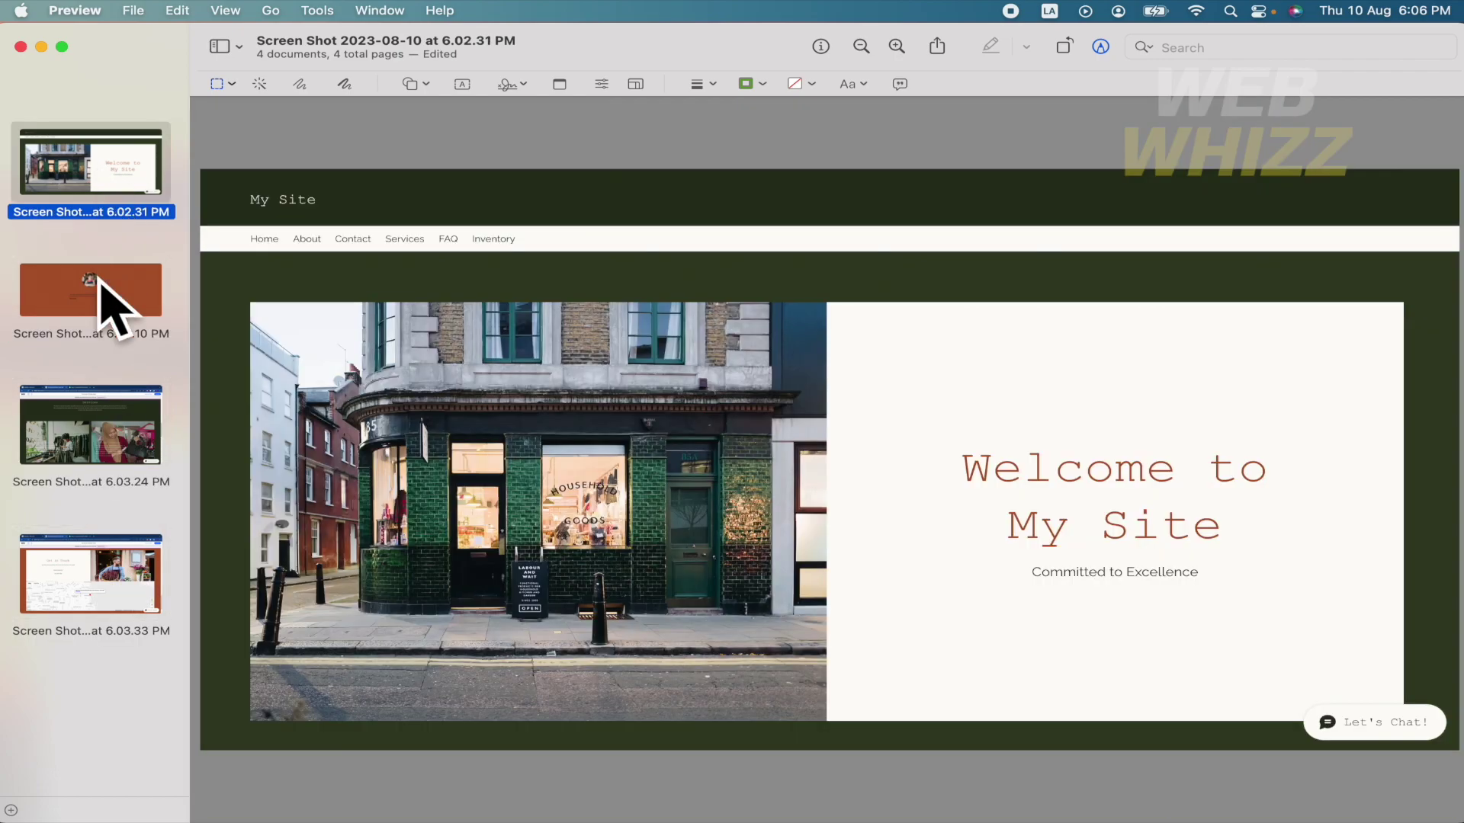
left_click(114, 304)
left_click(114, 431)
left_click(108, 454)
left_click(101, 309)
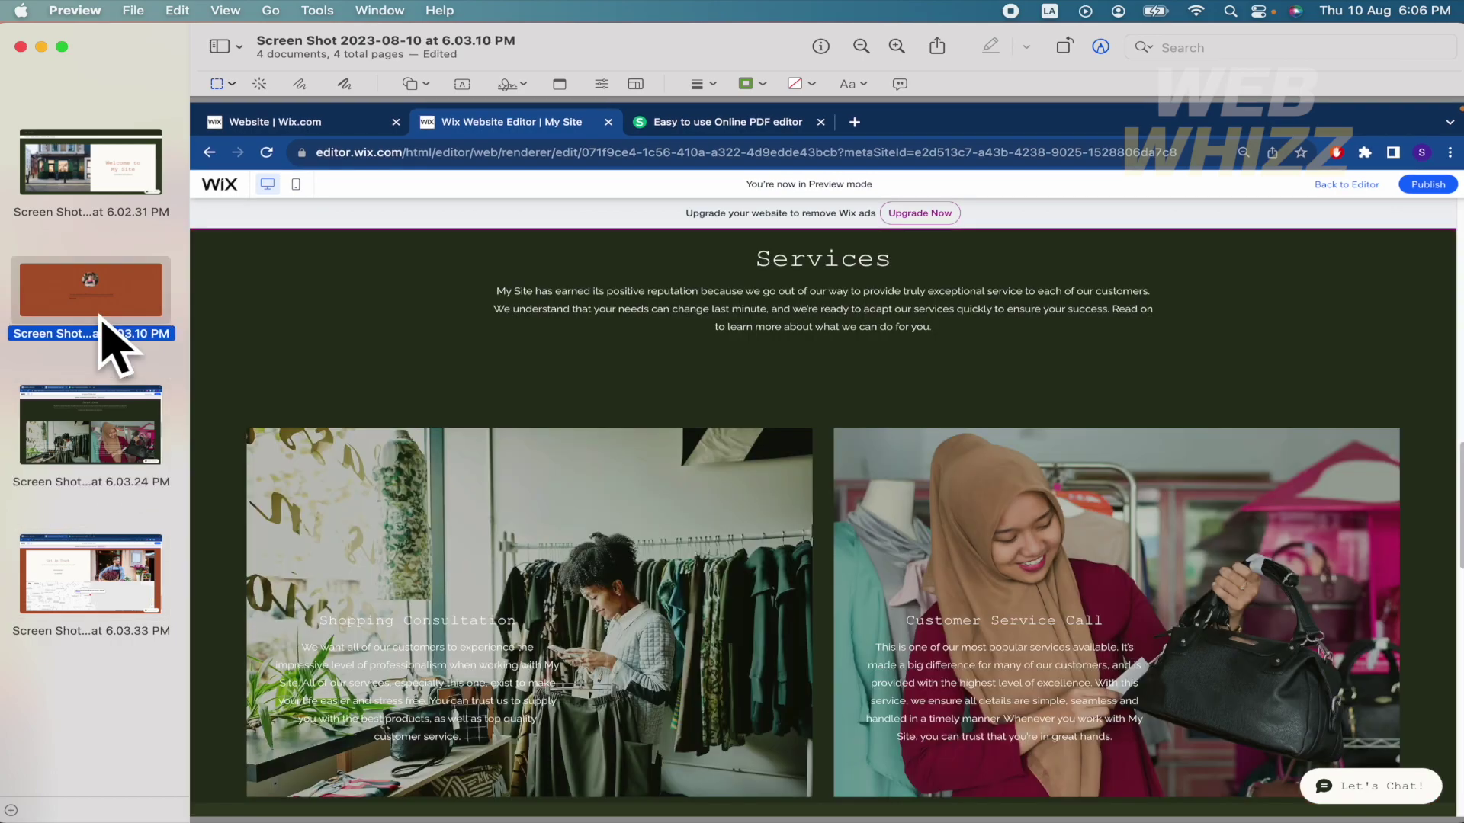
left_click(105, 156)
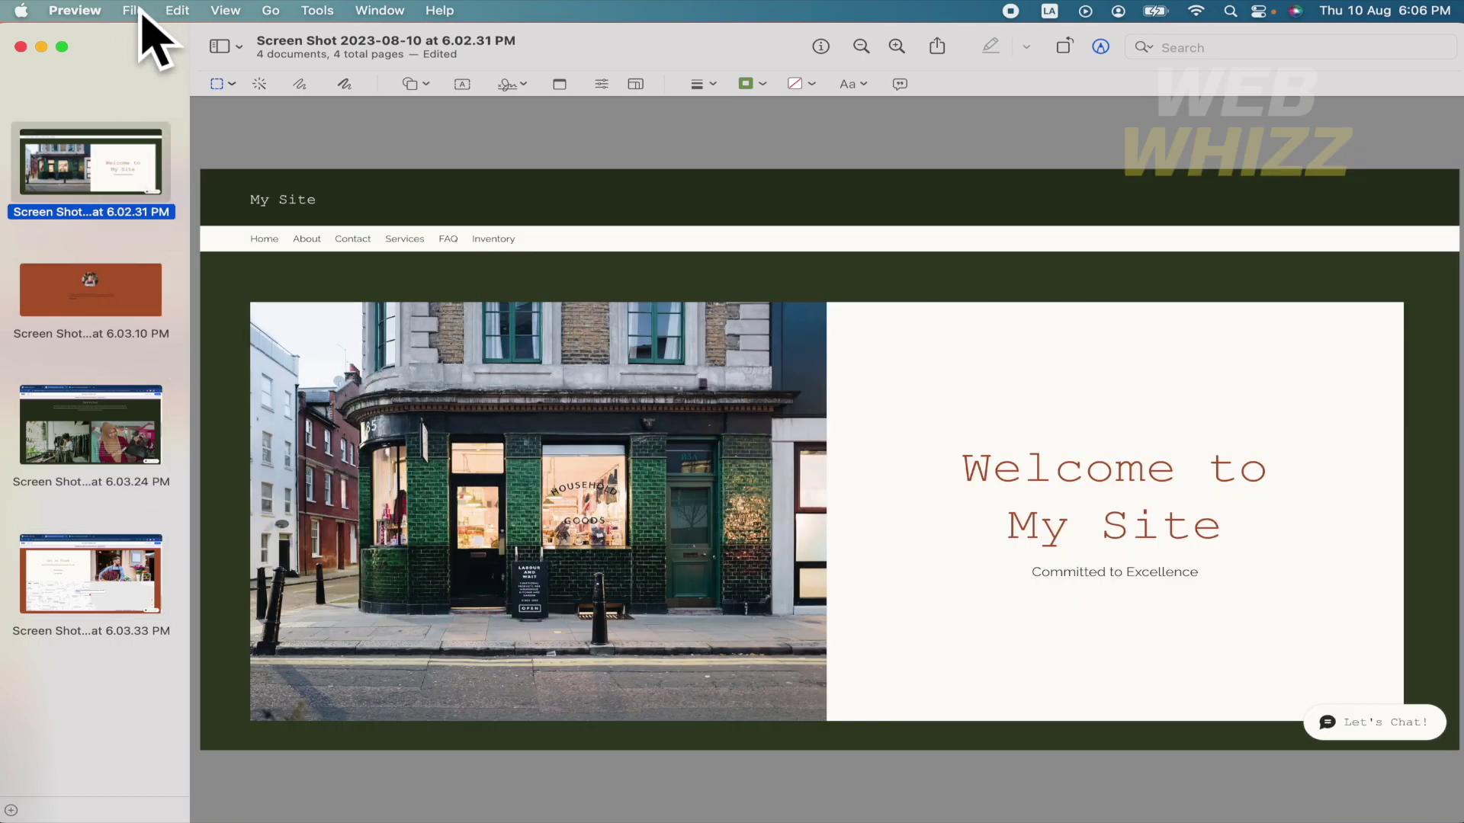
Bring up the print sheet for all four pages and preview each printout page.
left_click(131, 11)
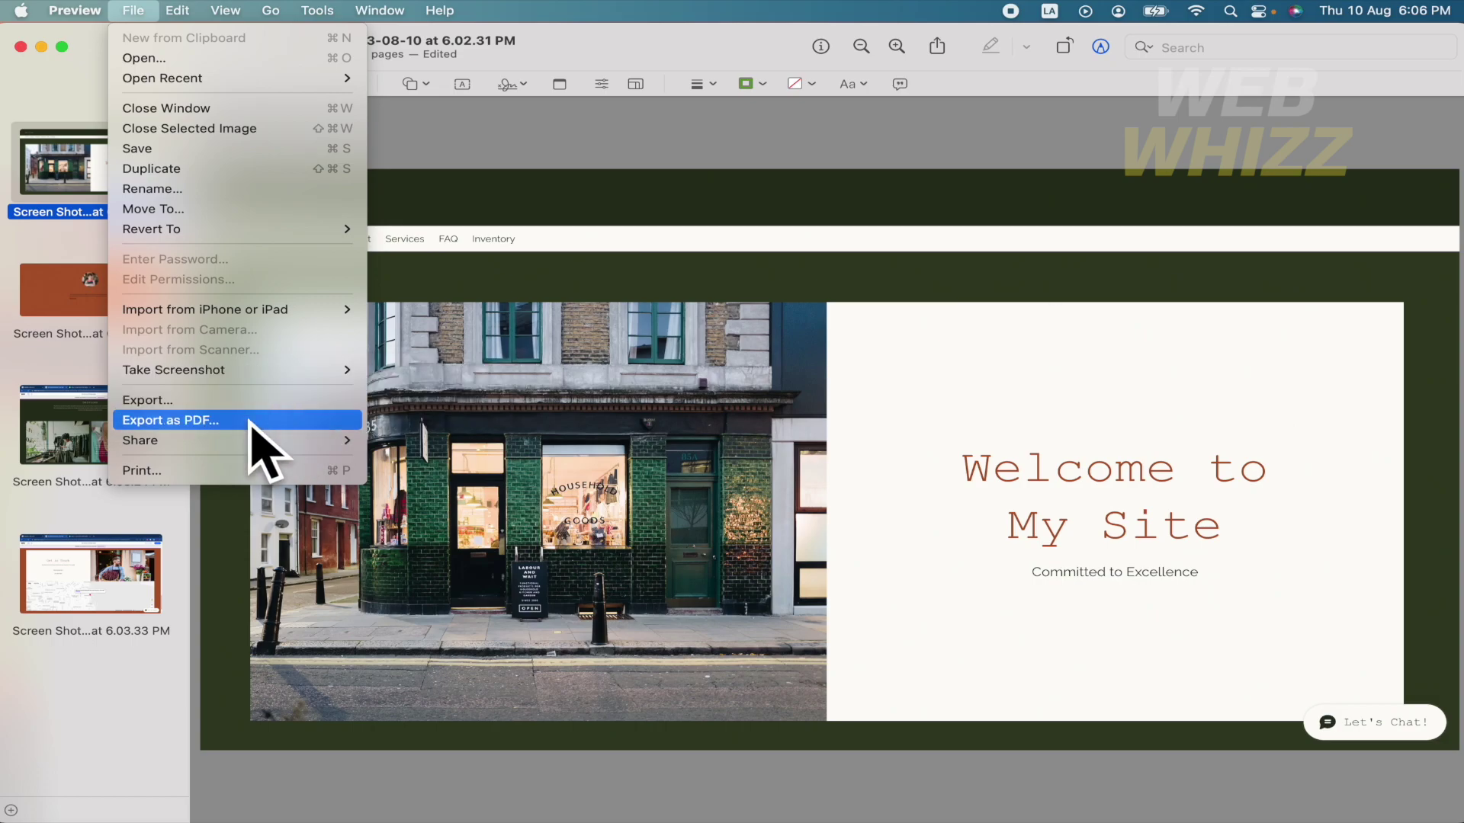
left_click(203, 468)
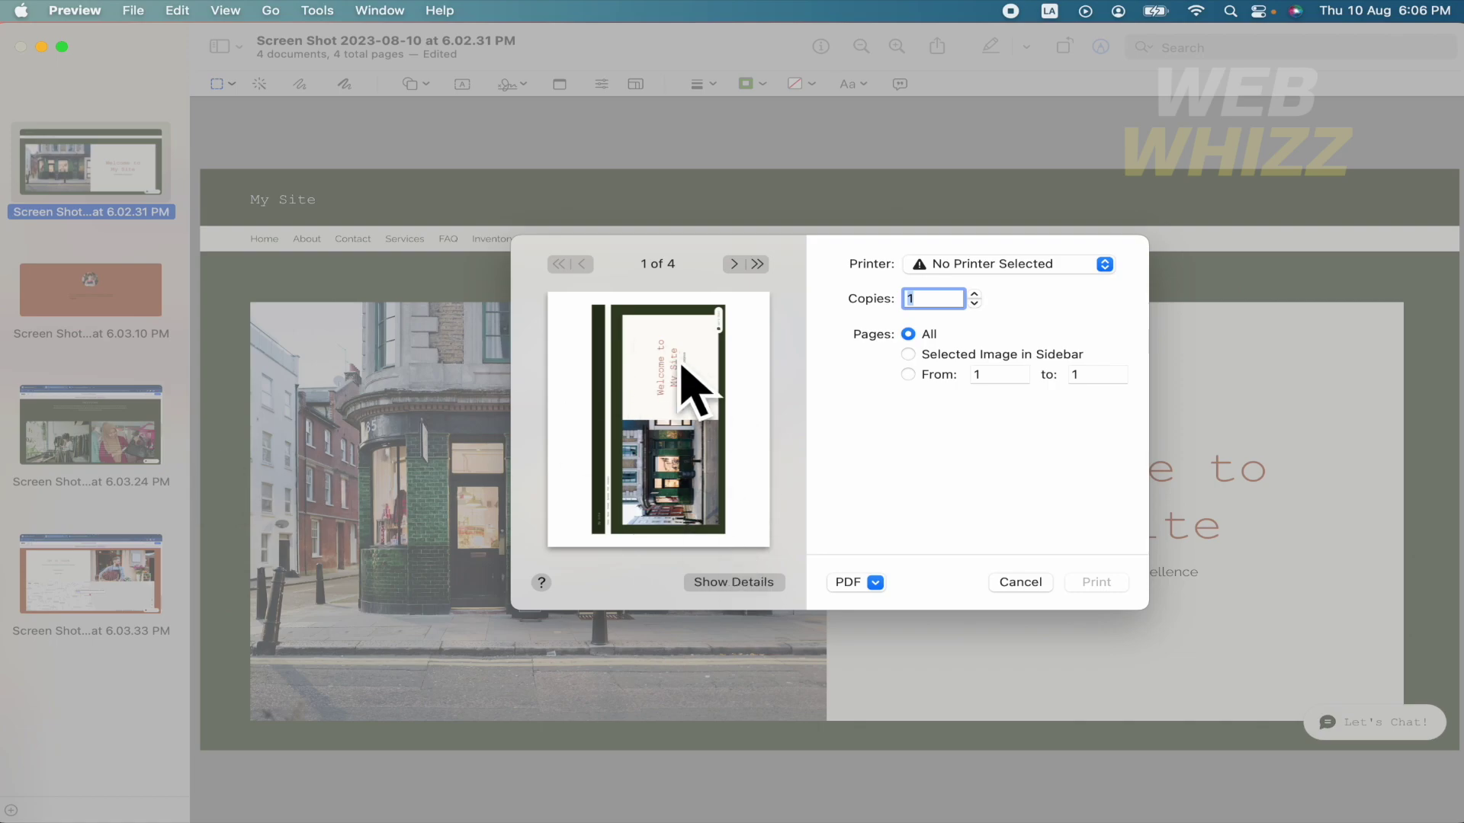
left_click(735, 263)
left_click(734, 263)
left_click(734, 263)
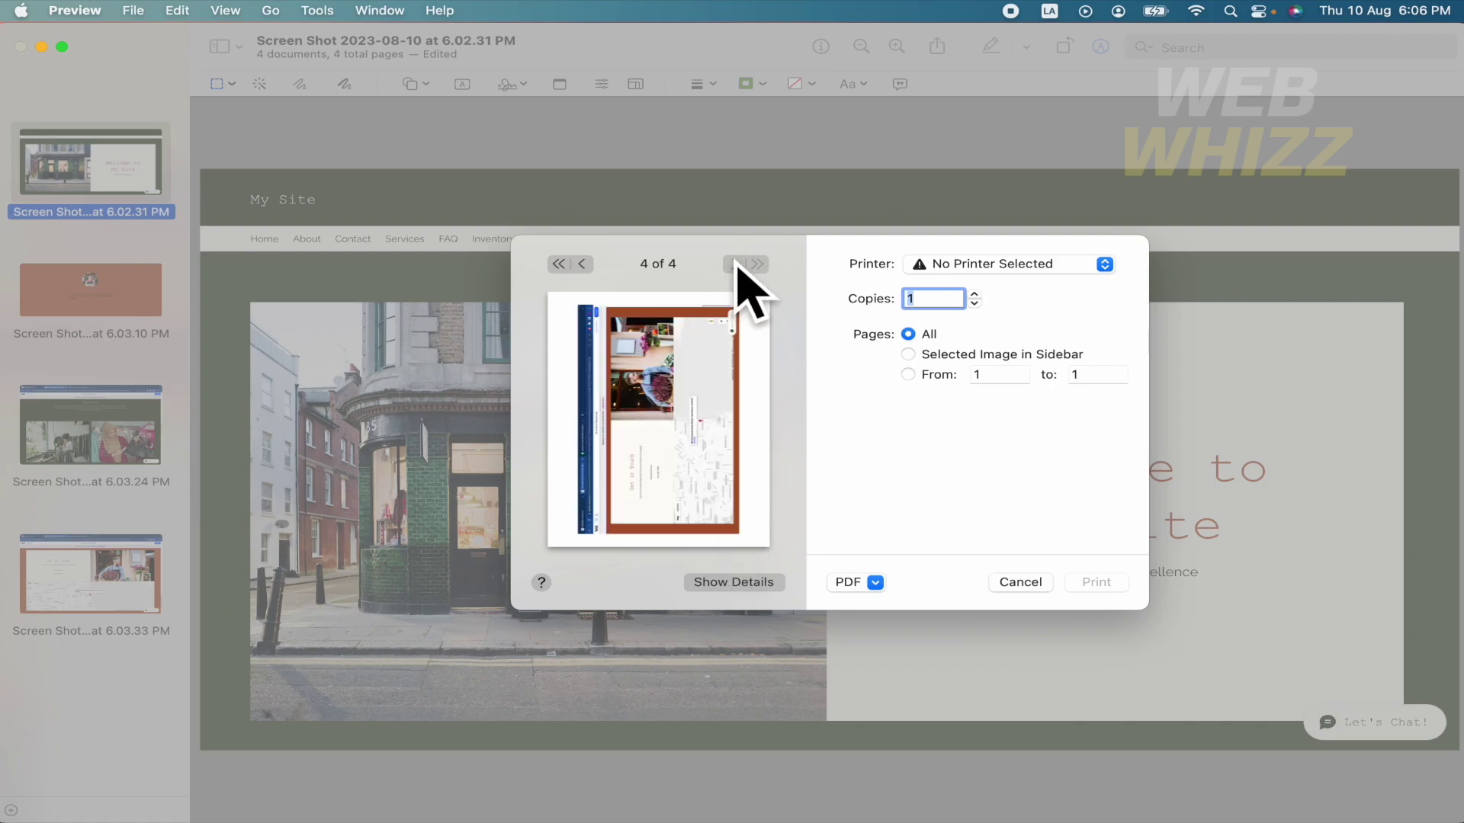
left_click(582, 264)
left_click(583, 264)
left_click(583, 264)
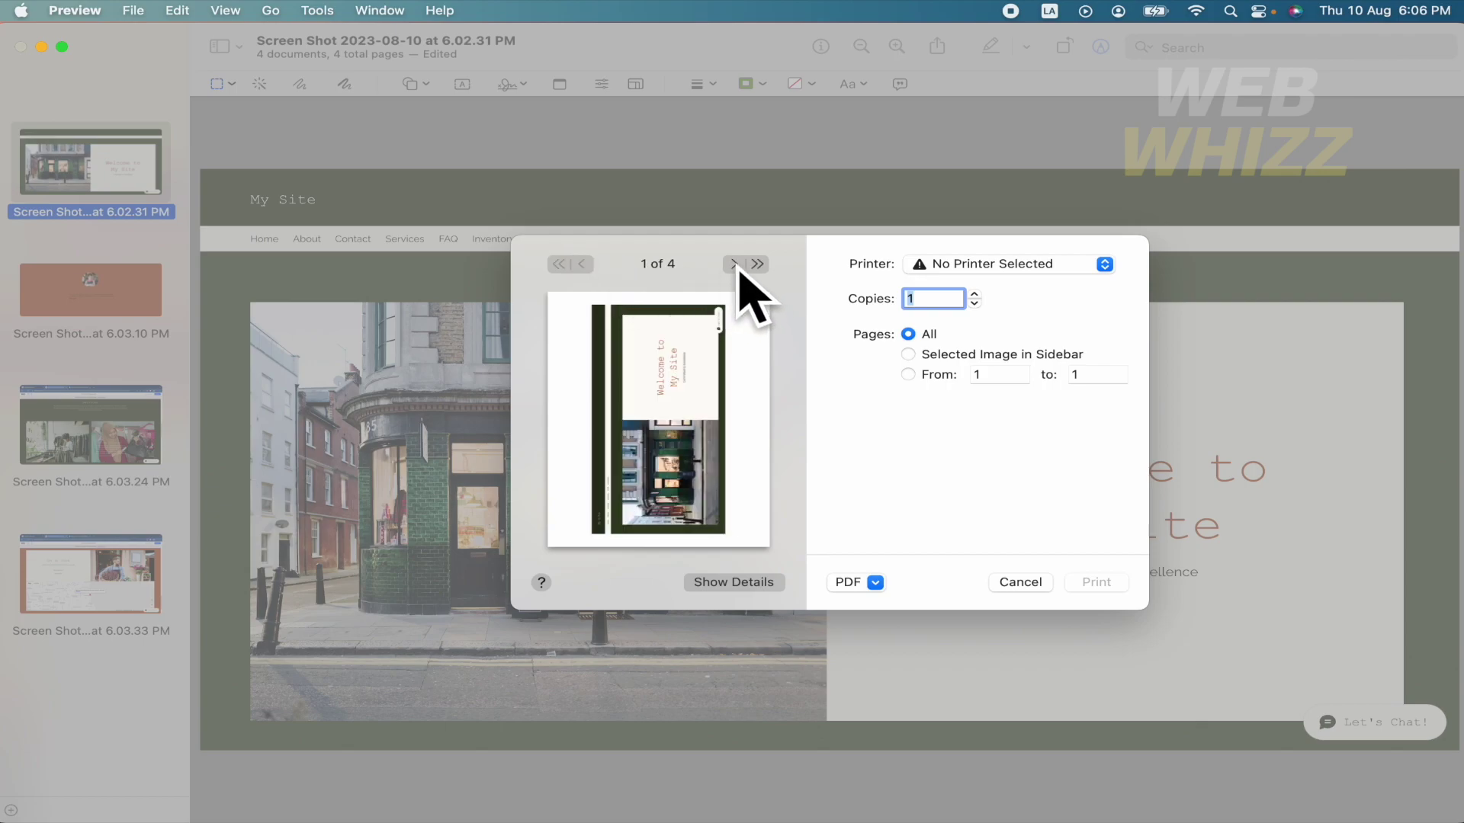
Save the printout as a PDF named SCREEN SHOTS on the Desktop.
left_click(875, 583)
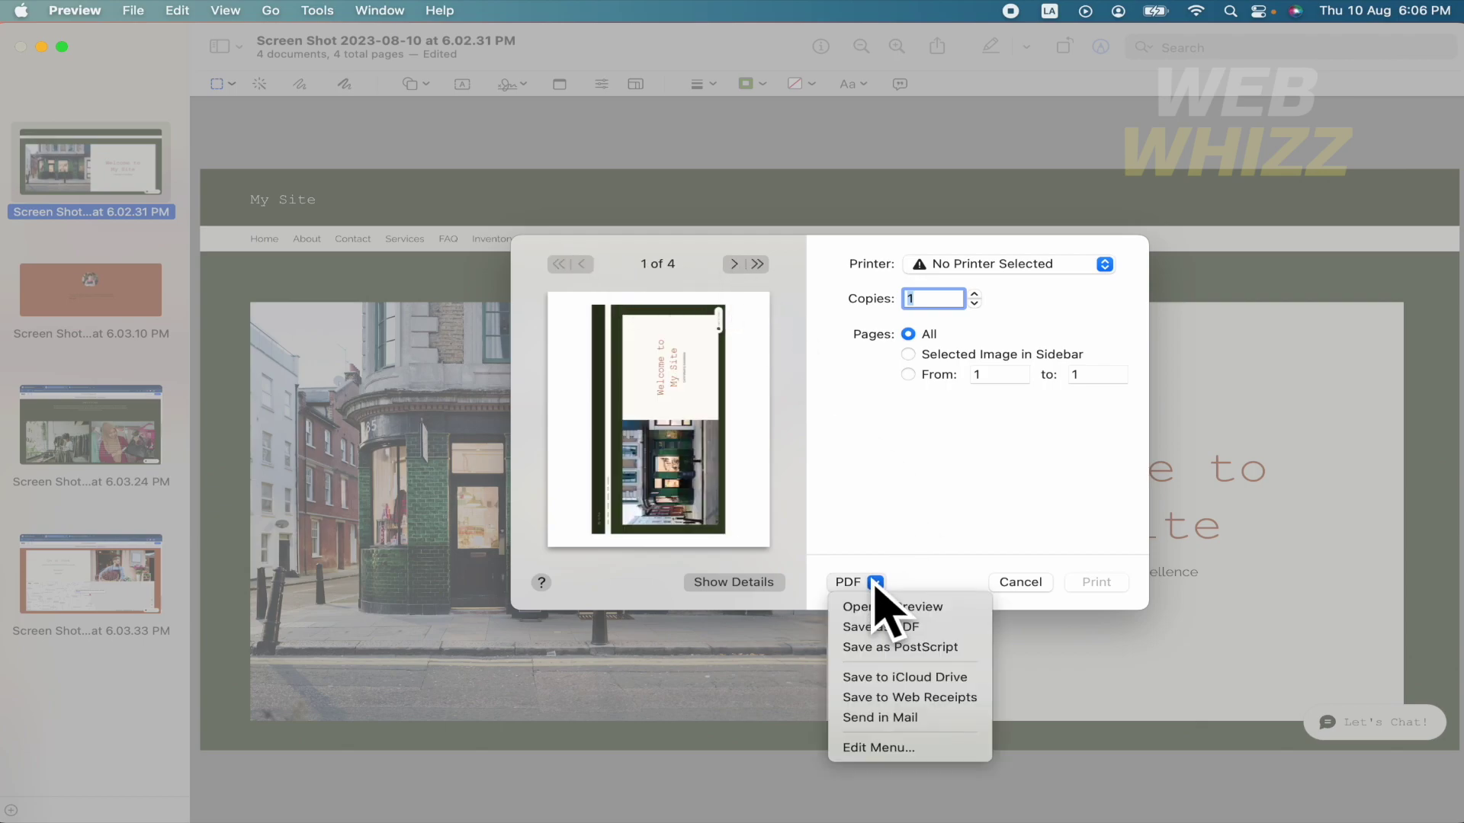
left_click(918, 627)
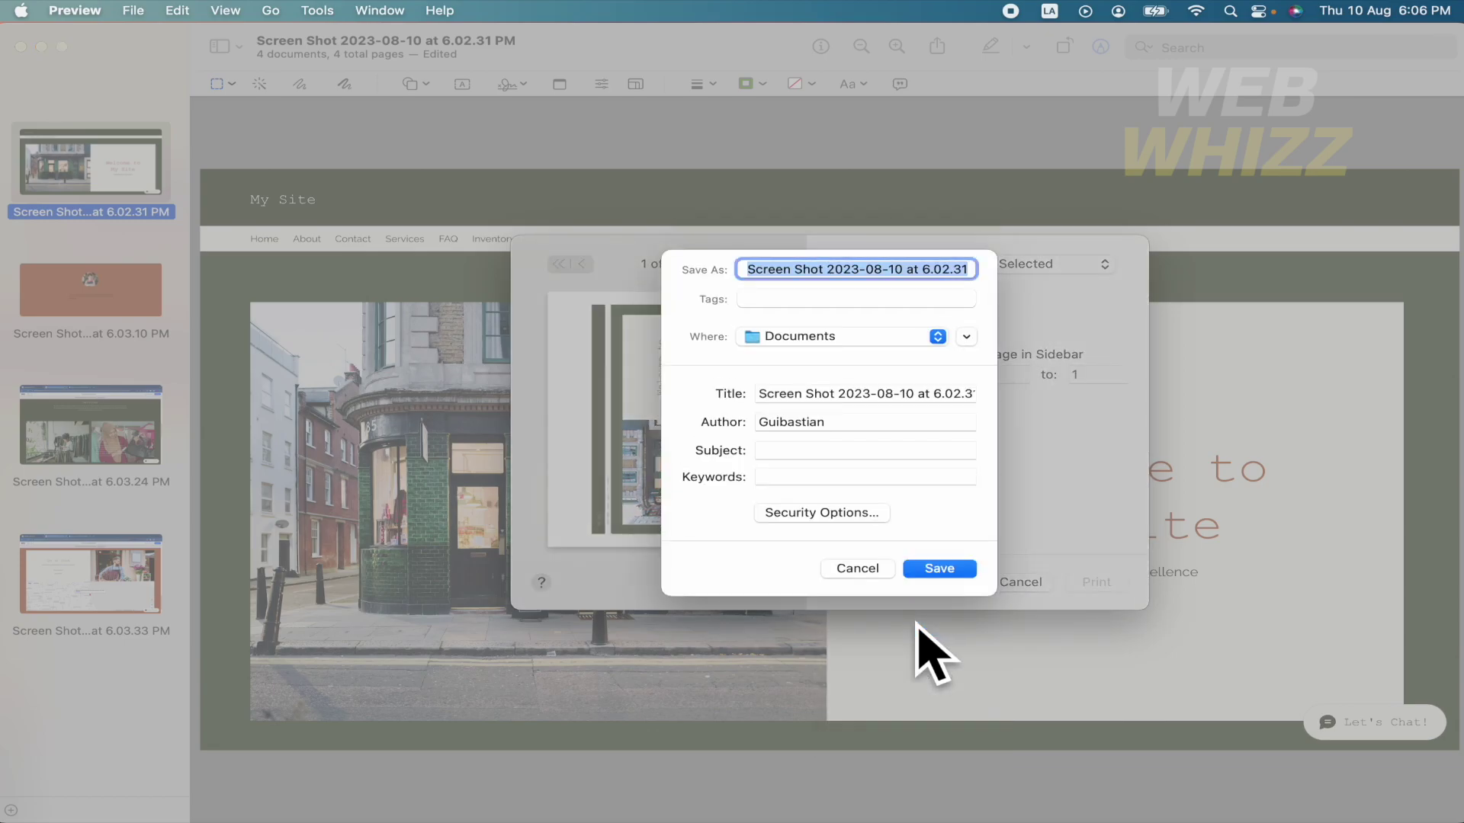
left_click(937, 337)
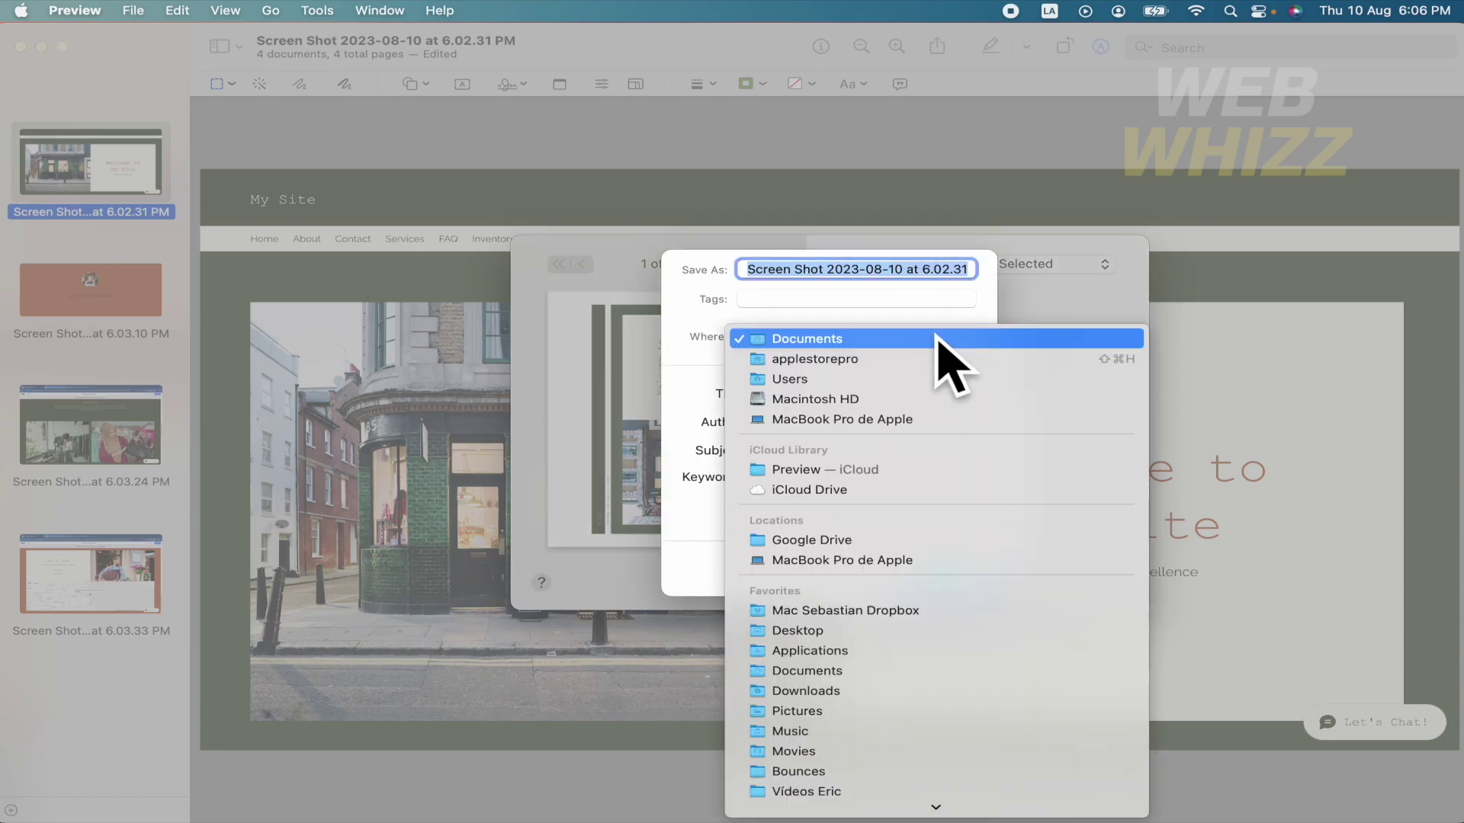
left_click(851, 631)
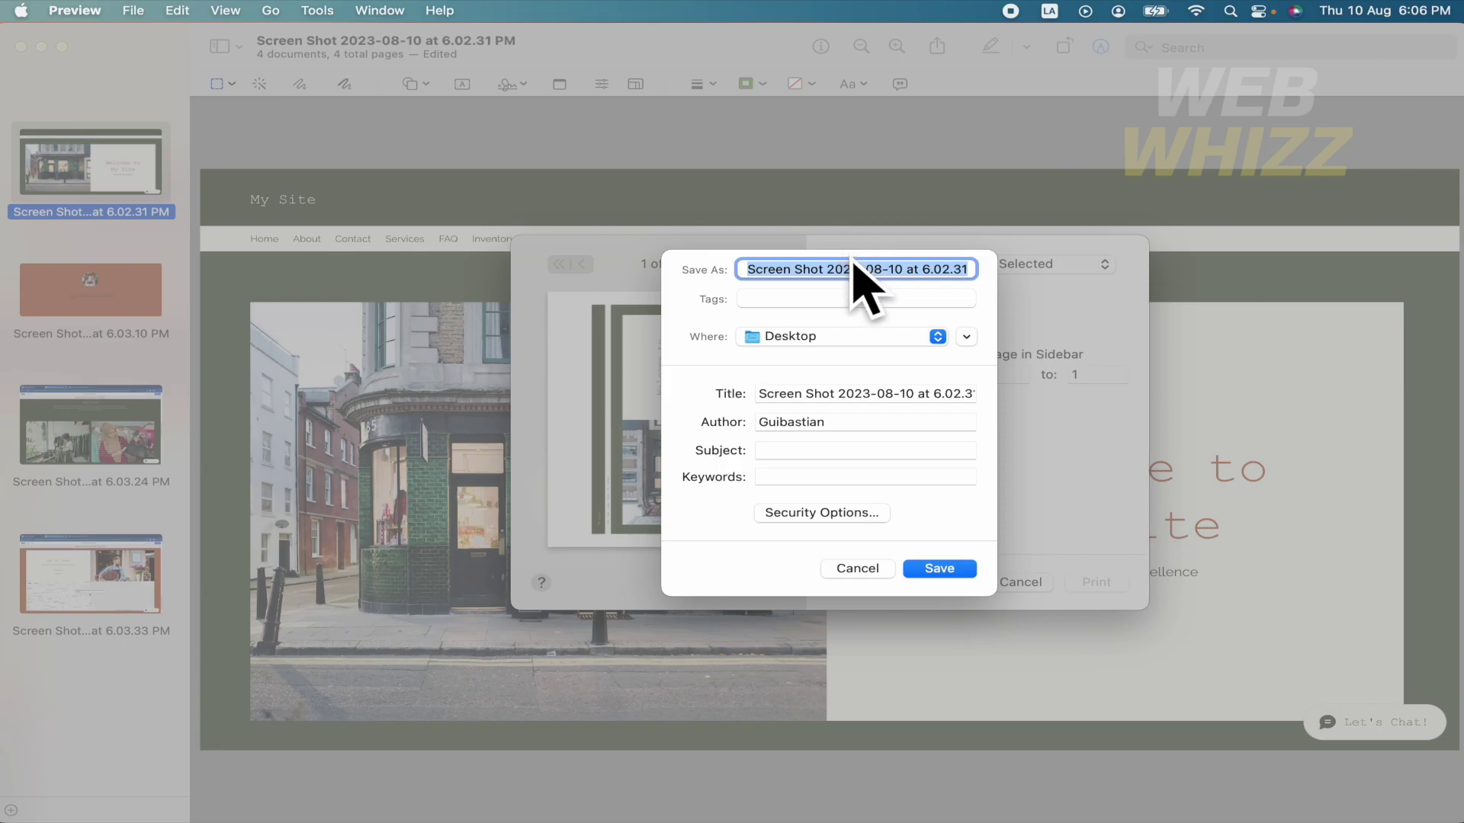
type("SCREEN SHOTS")
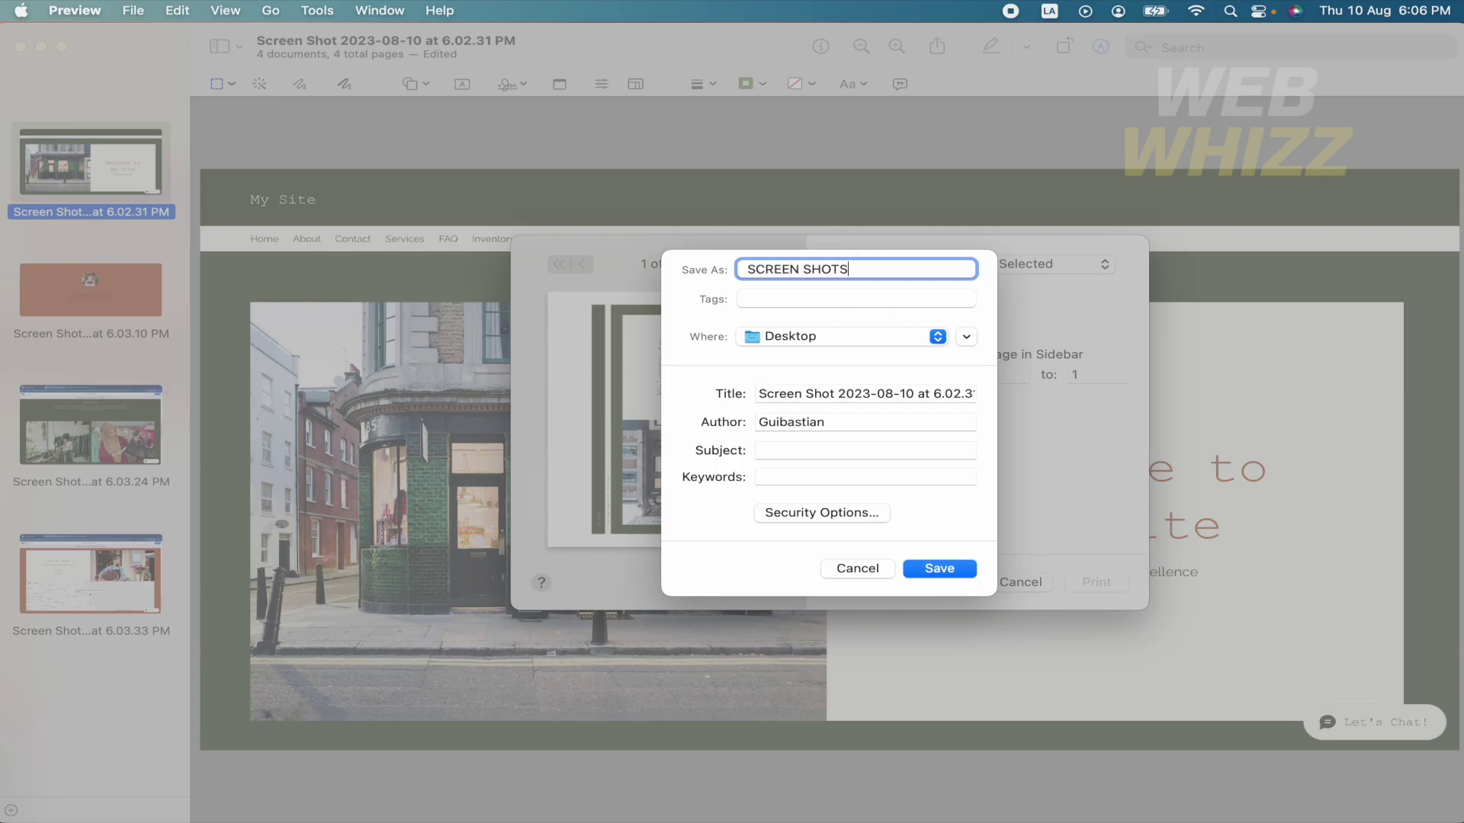
left_click(959, 565)
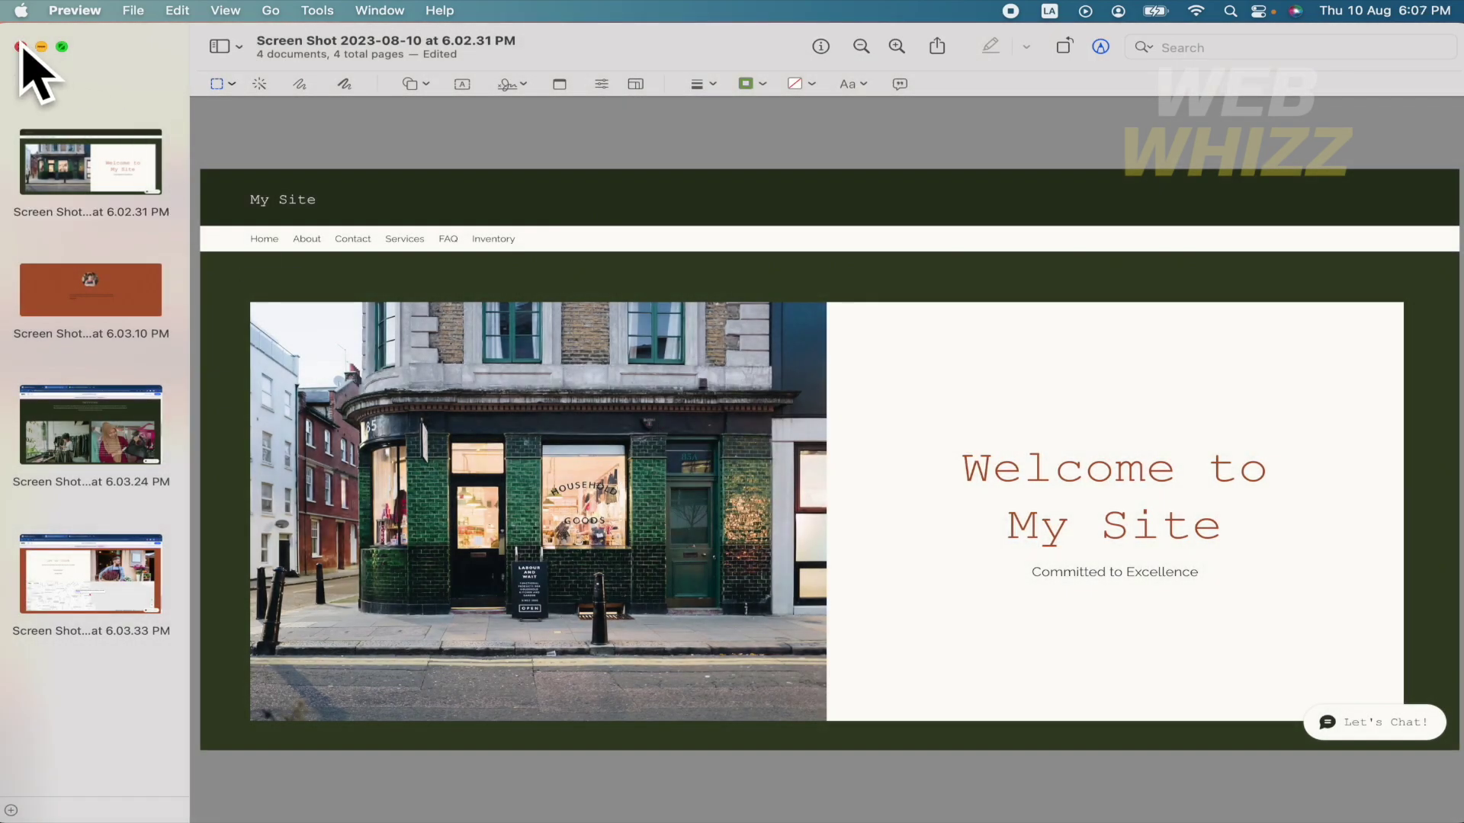
Close the Preview window and reopen SCREEN SHOTS from the Desktop in Finder.
left_click(21, 46)
left_click_drag(450, 489, 594, 239)
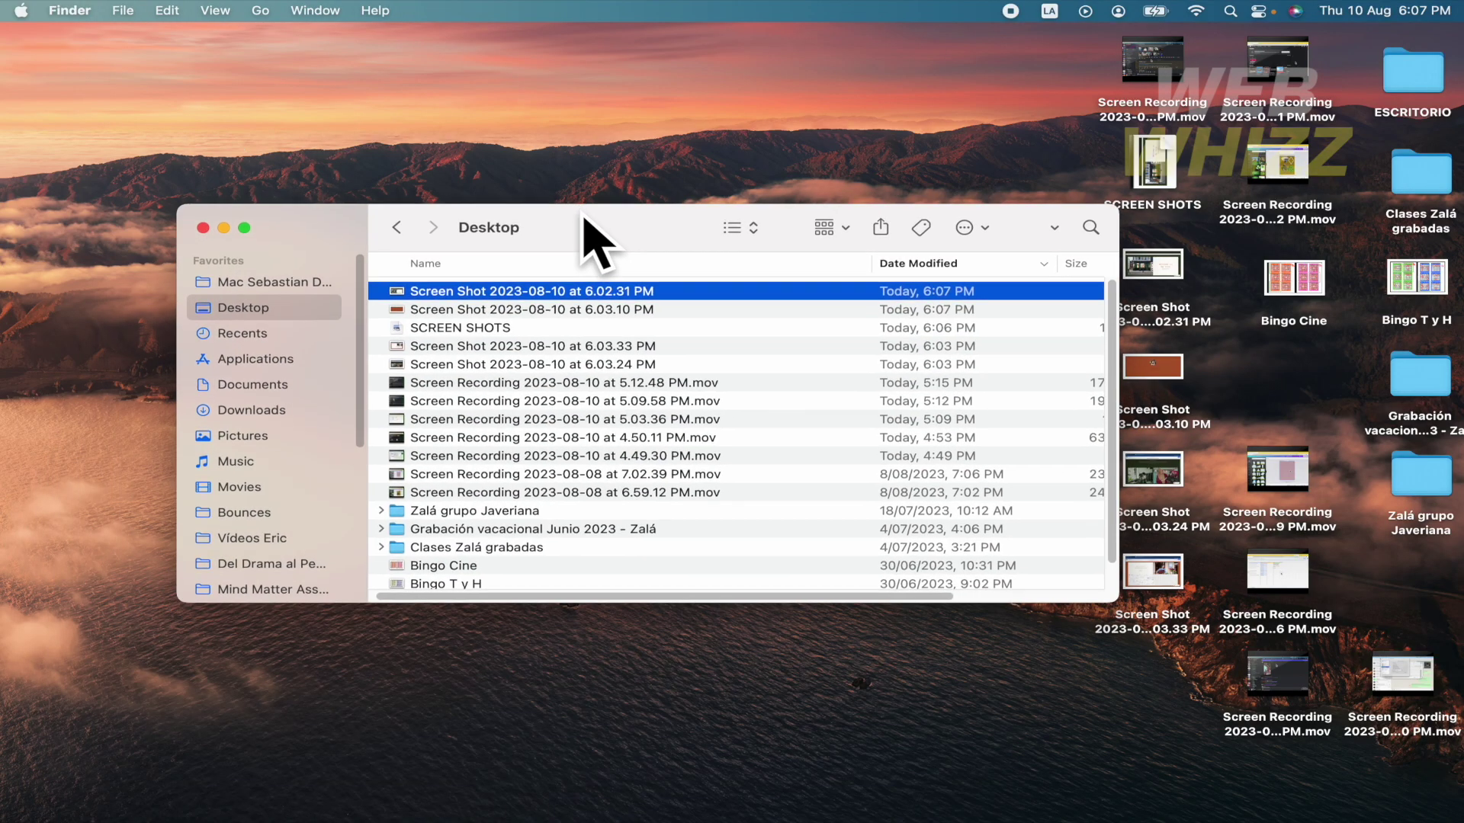
left_click(263, 329)
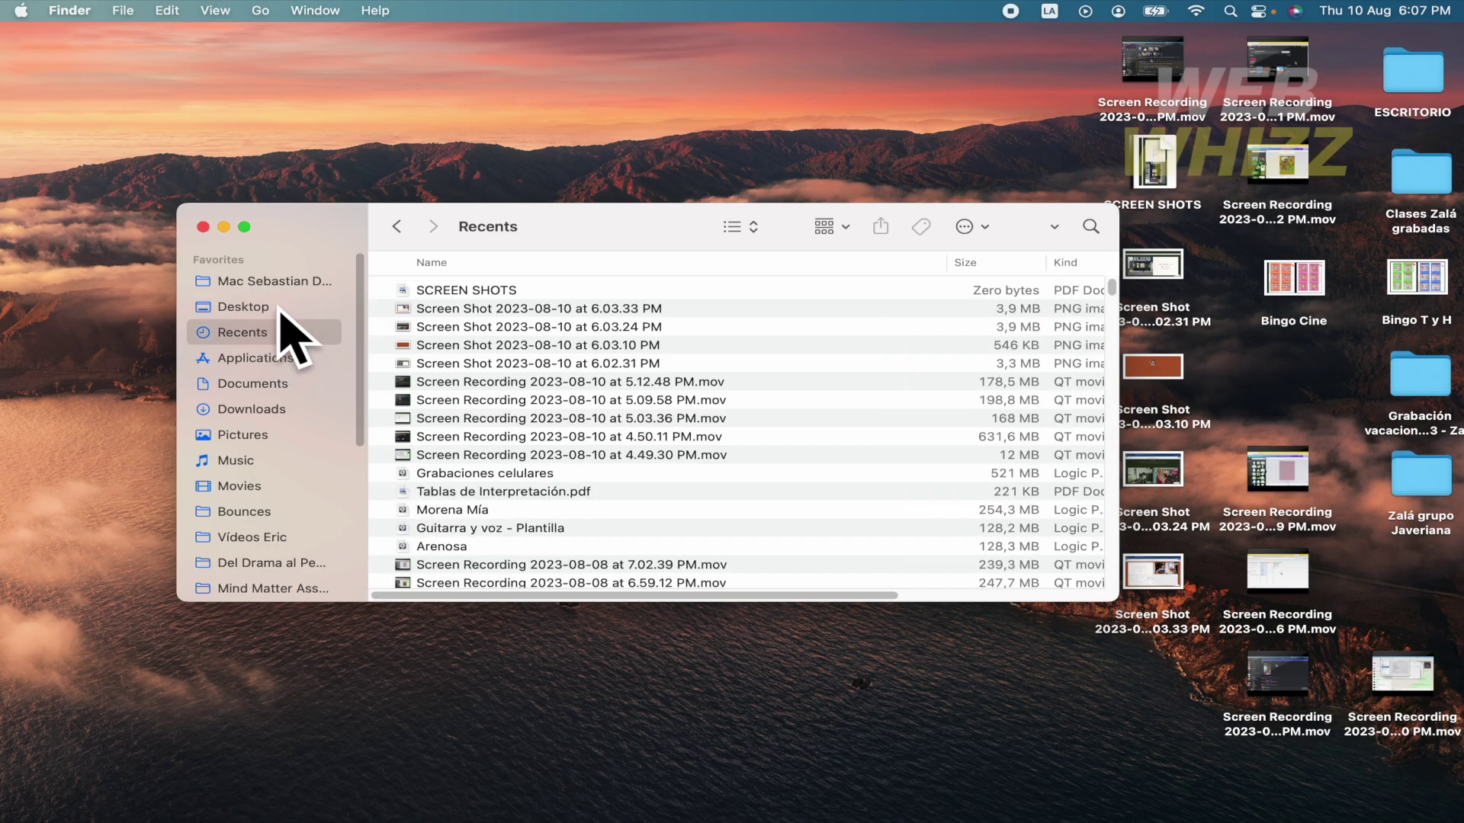
left_click(276, 306)
left_click(497, 327)
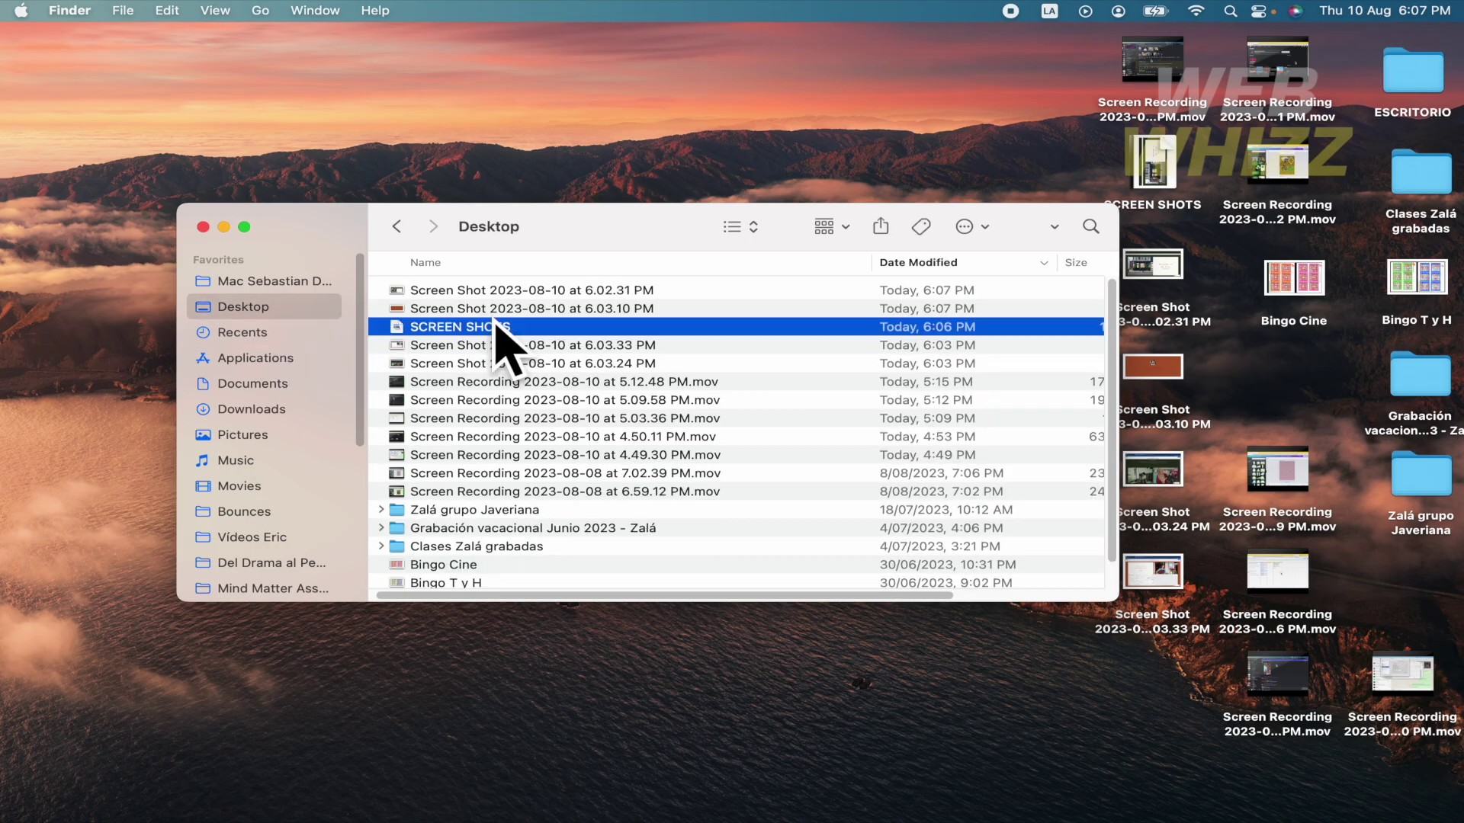
double_click(496, 327)
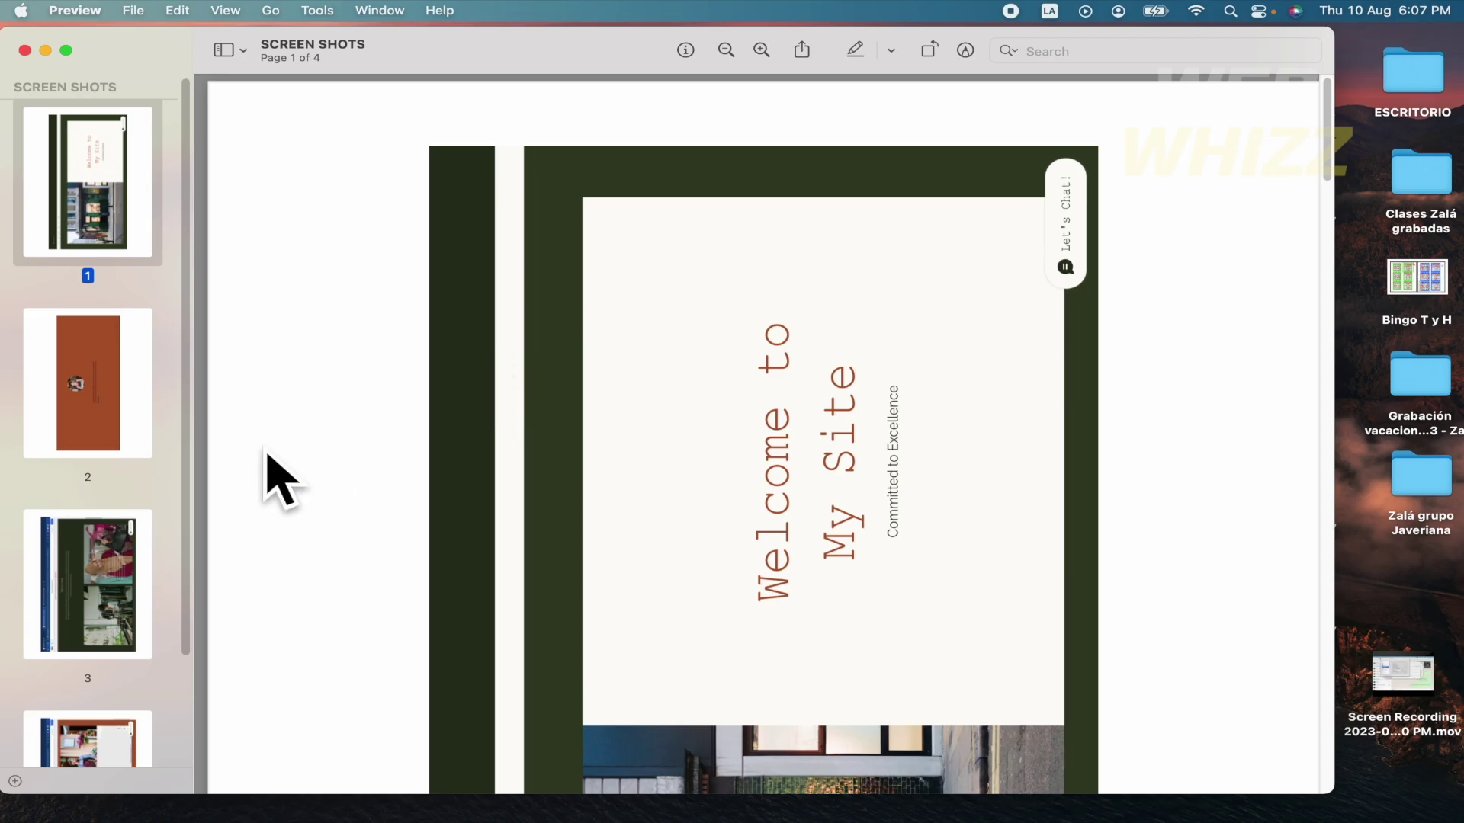
Scroll through the four sideways pages of the SCREEN SHOTS PDF.
scroll(244, 452, "down", 10)
scroll(244, 453, "down", 15)
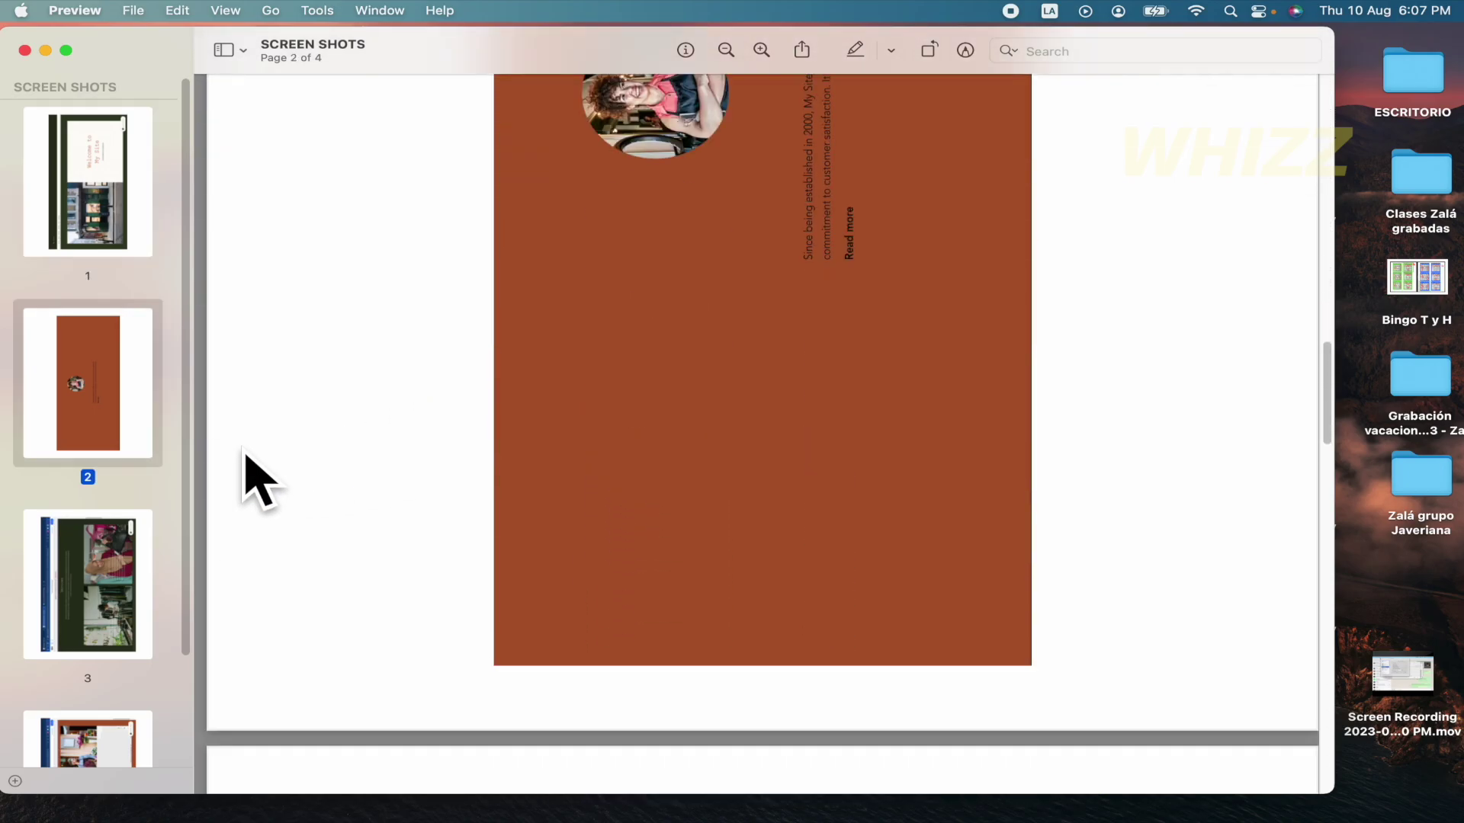
scroll(244, 453, "up", 20)
scroll(244, 469, "up", 5)
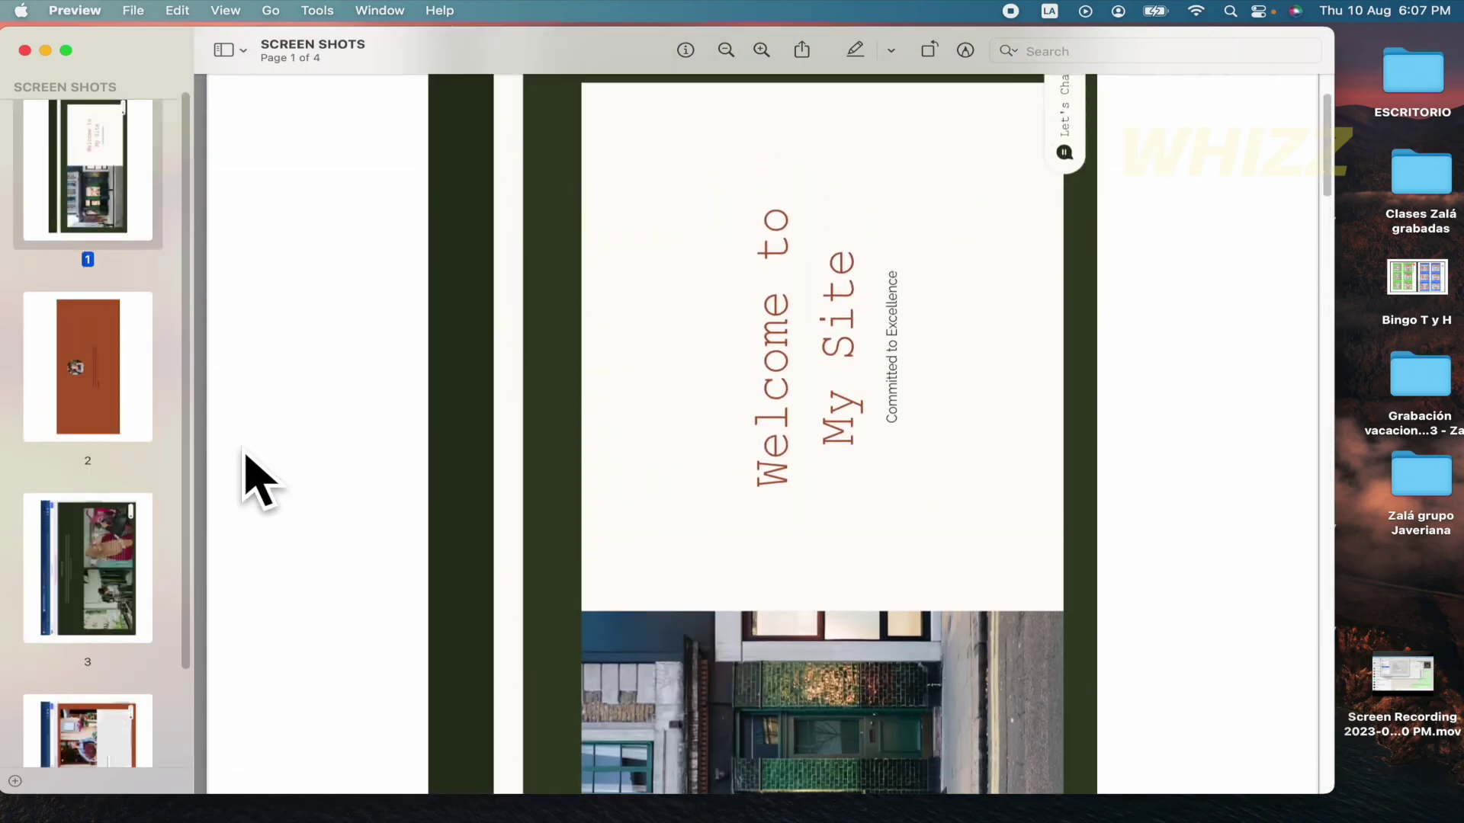
scroll(244, 473, "down", 10)
scroll(244, 473, "up", 12)
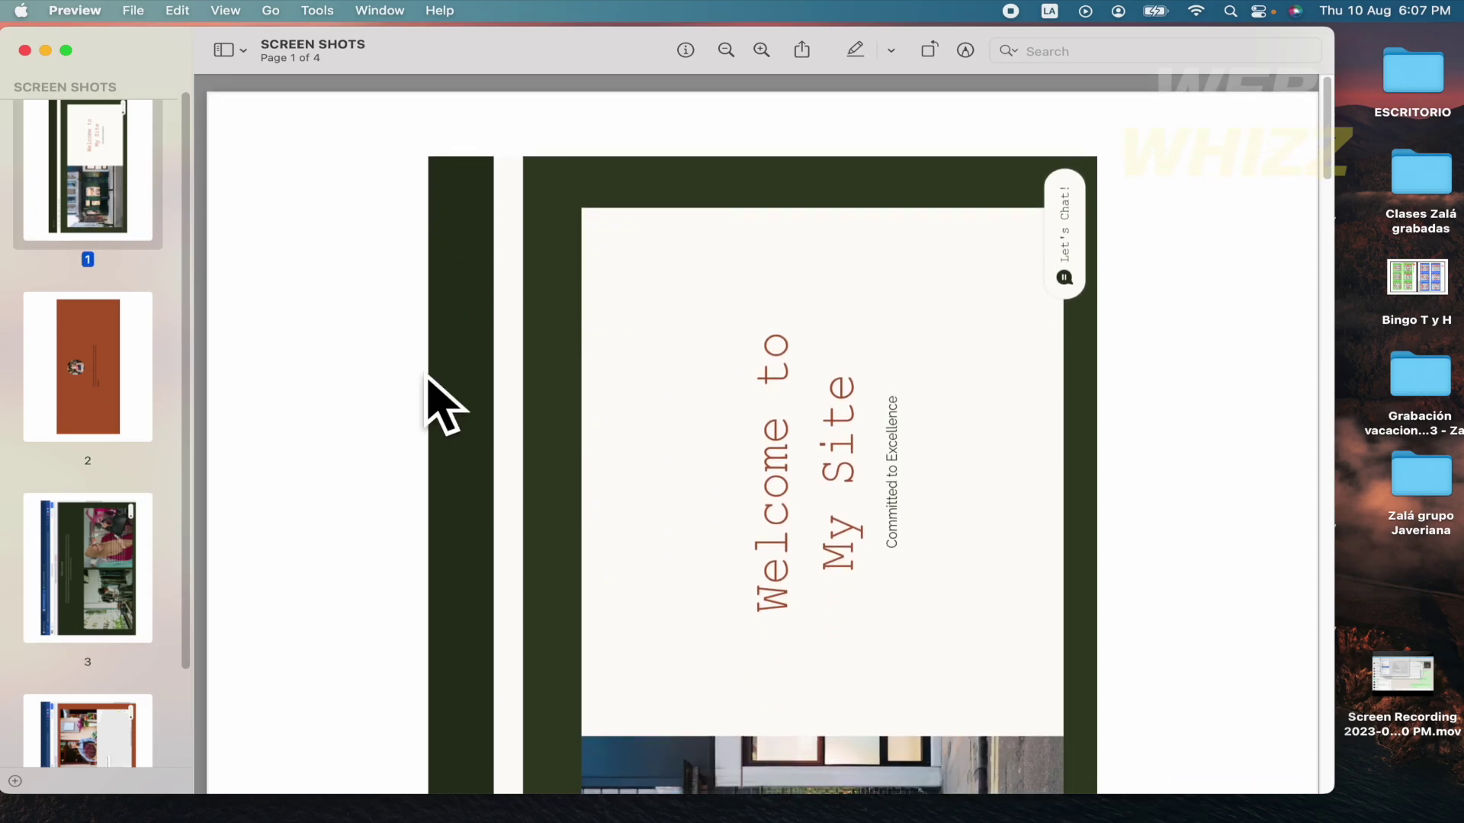
scroll(427, 381, "down", 5)
scroll(427, 381, "down", 5)
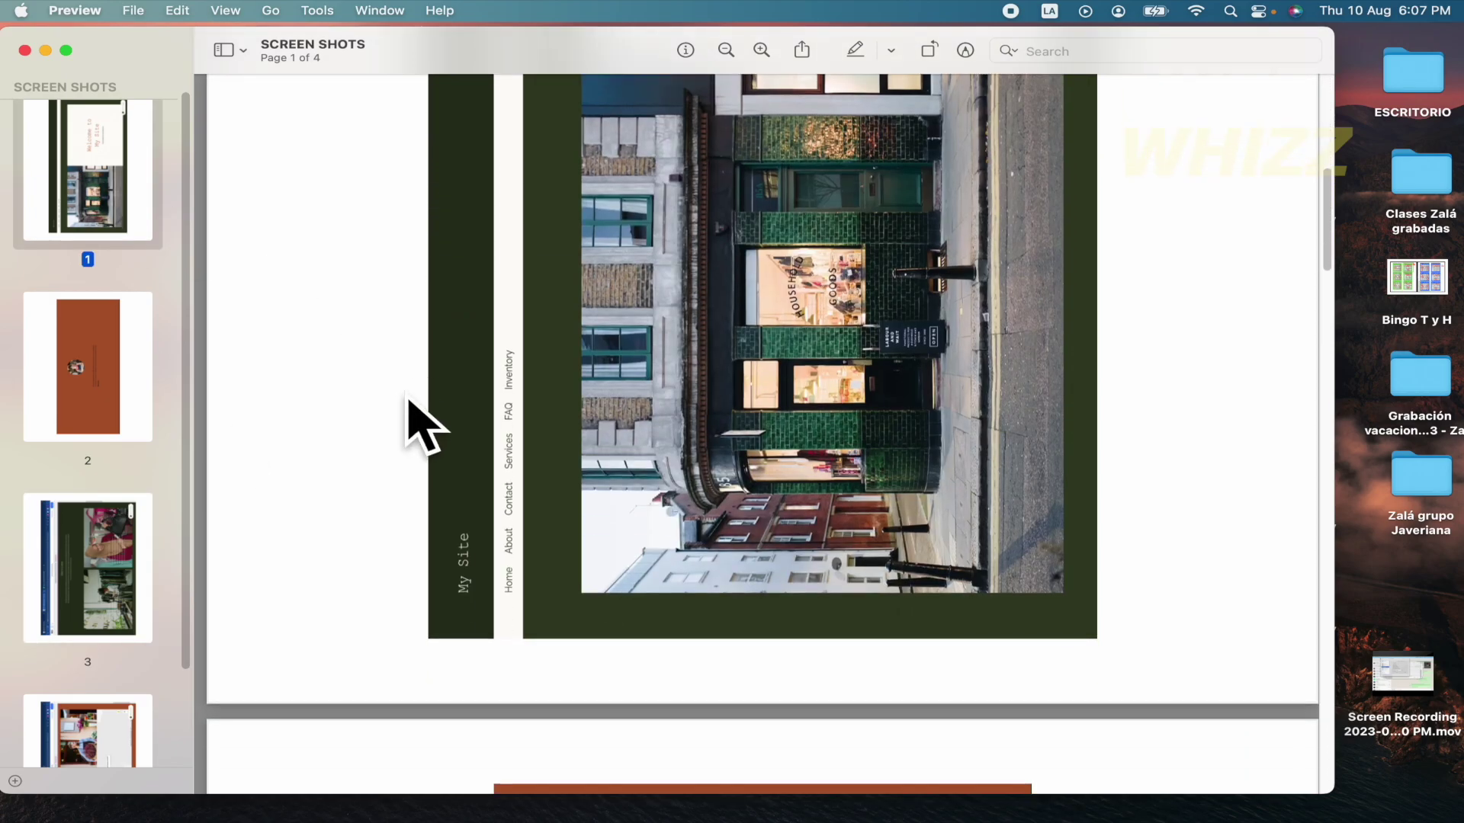
Rotate page 1 three quarter turns so it sits upright.
scroll(389, 546, "down", 15)
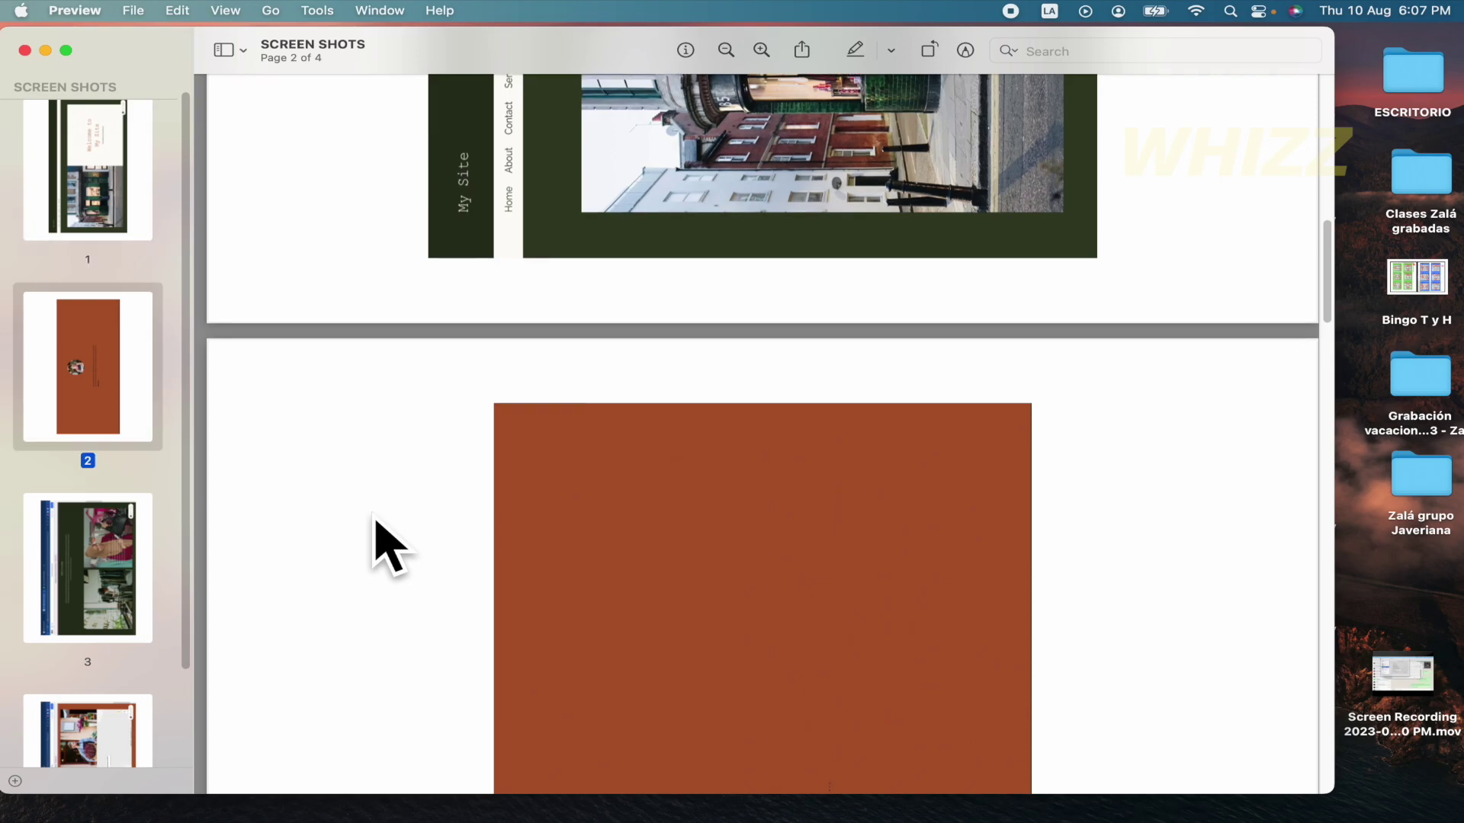
scroll(389, 545, "up", 10)
scroll(229, 326, "up", 5)
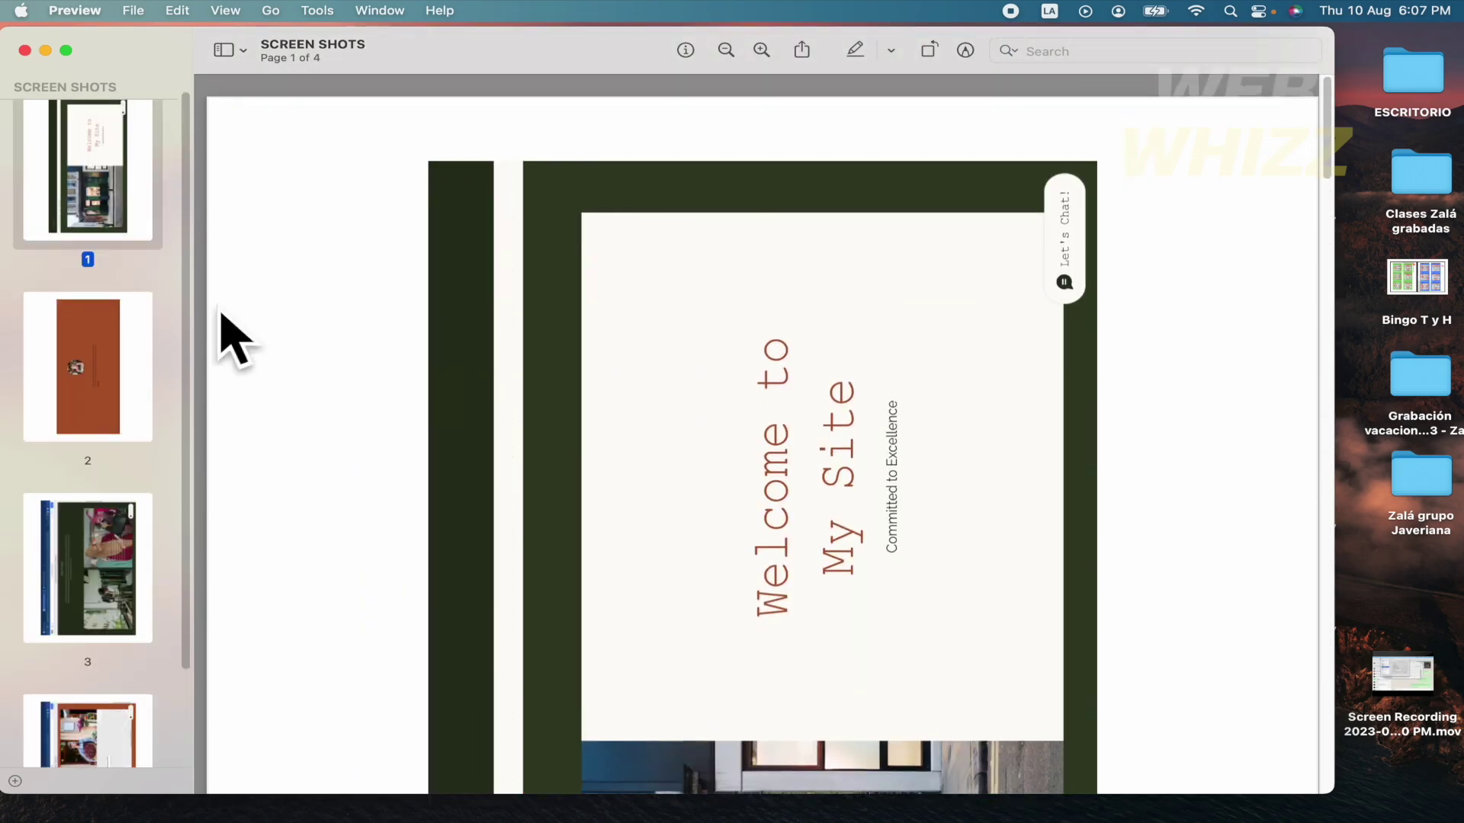
left_click(935, 53)
left_click(934, 53)
left_click(932, 52)
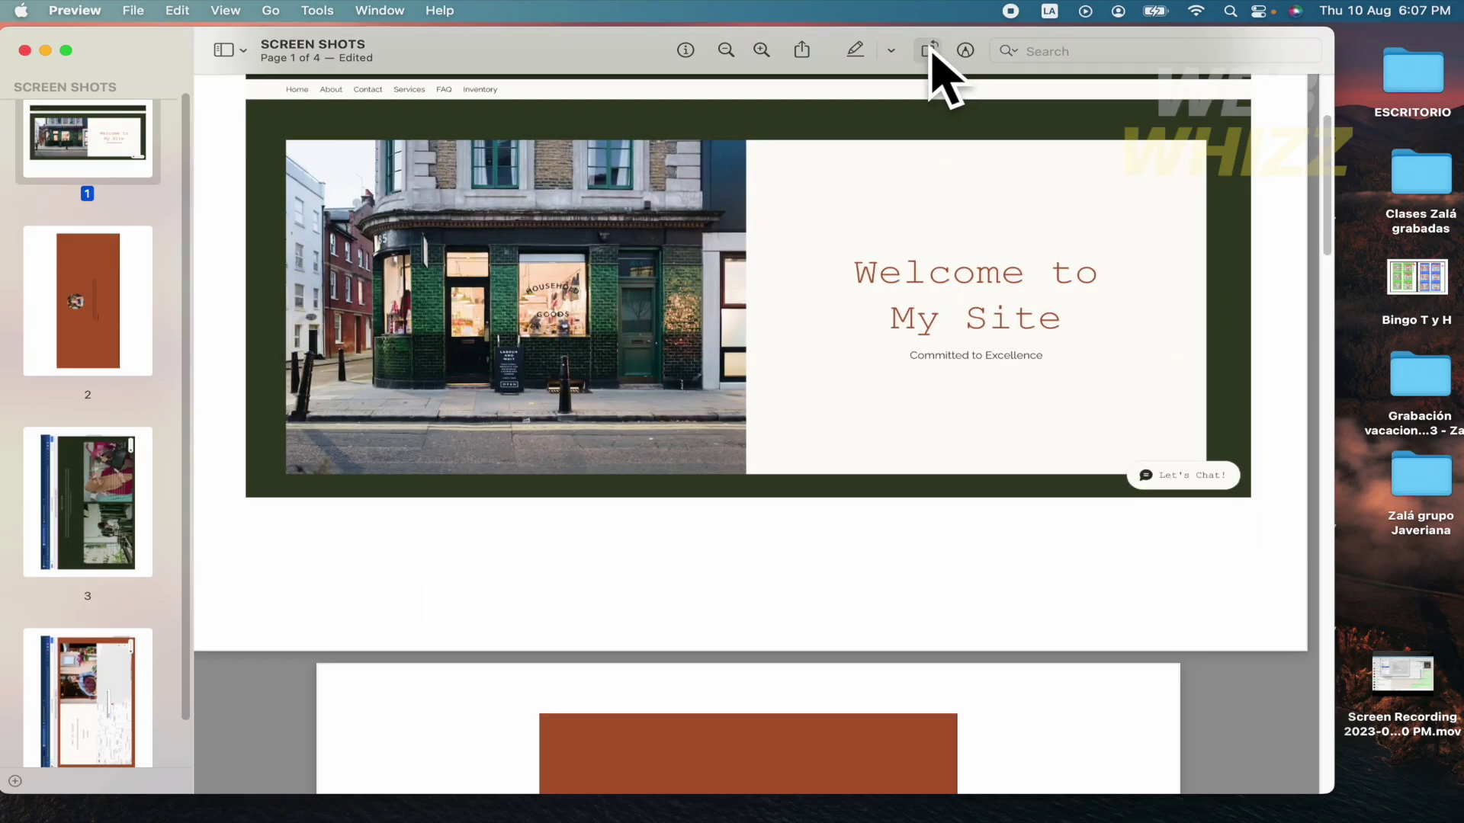
Turn pages 2, 3 and 4 upright into landscape.
scroll(687, 572, "down", 3)
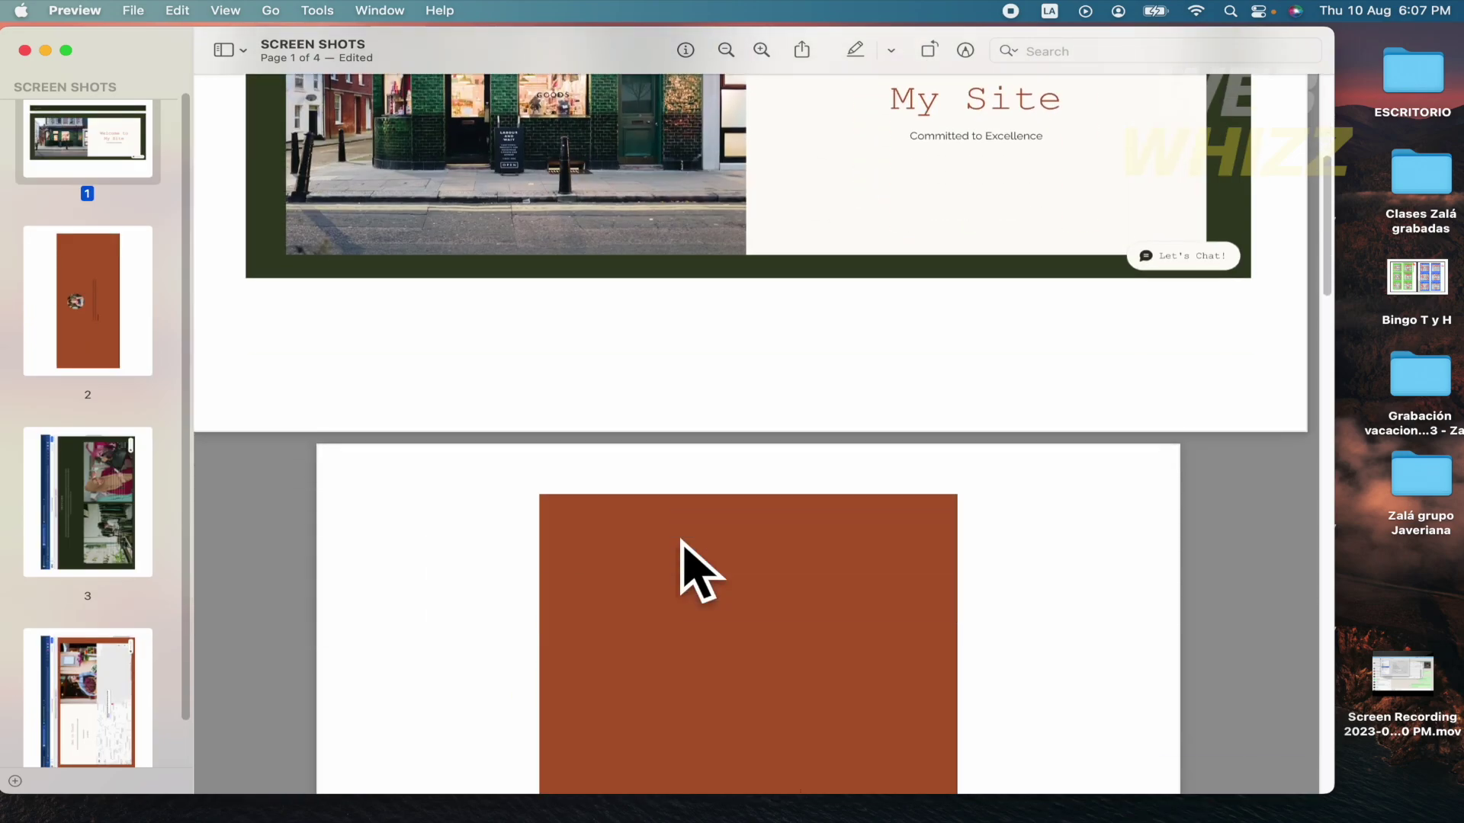
left_click(47, 298)
left_click(931, 51)
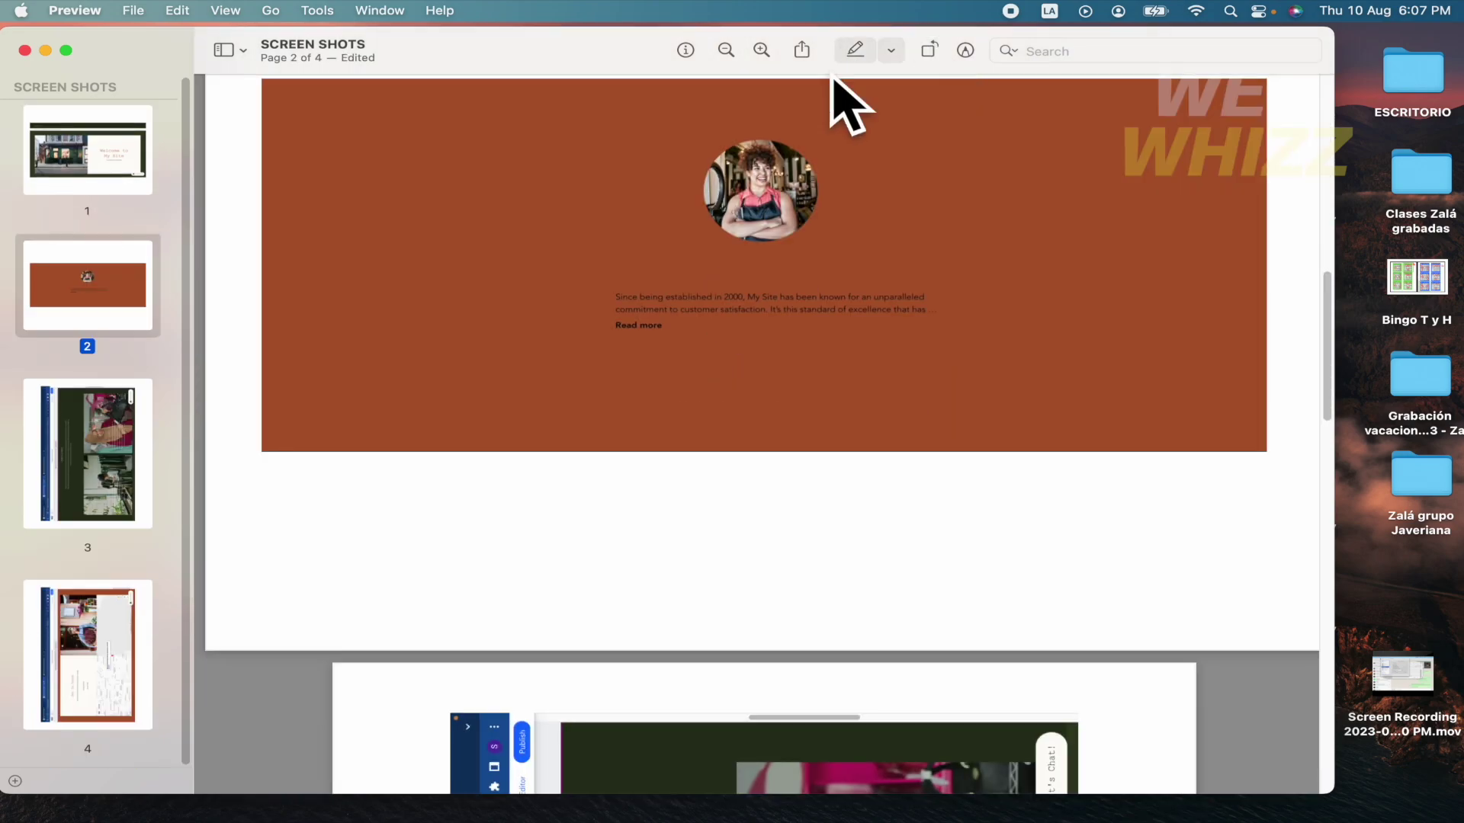
left_click(126, 461)
left_click(932, 51)
left_click(931, 51)
left_click(932, 50)
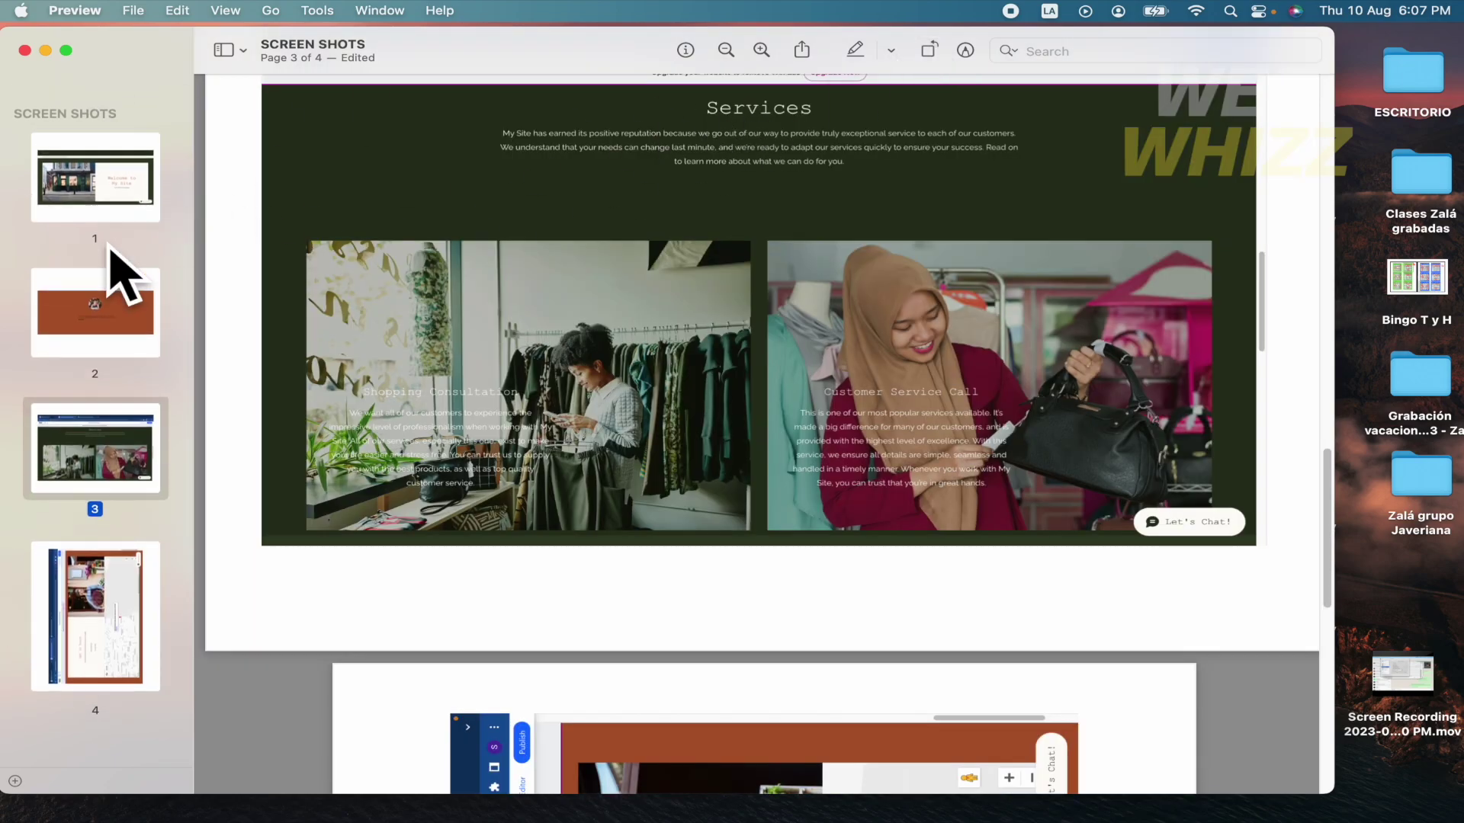
left_click(98, 568)
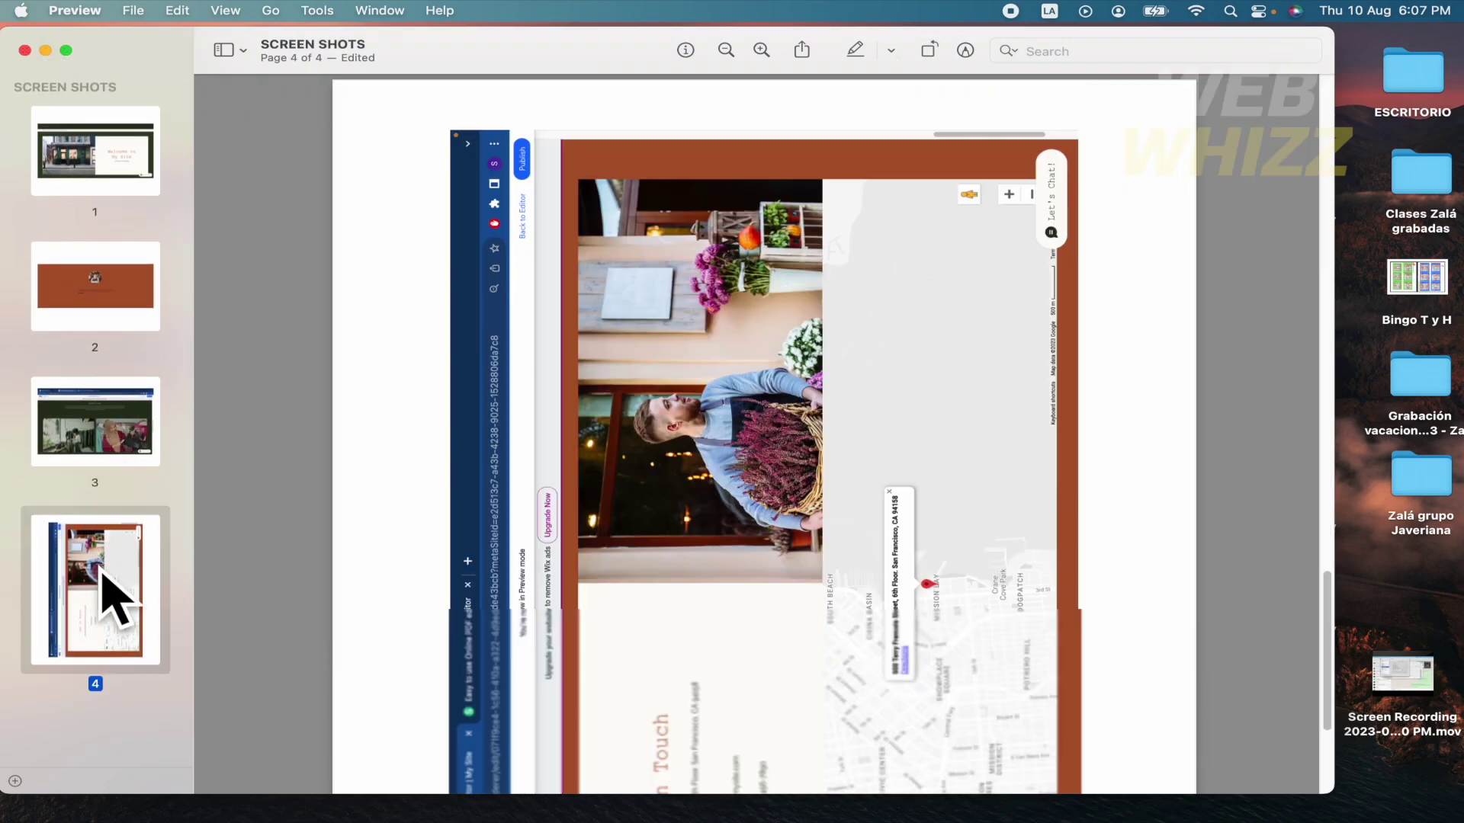
left_click(928, 52)
scroll(823, 328, "up", 15)
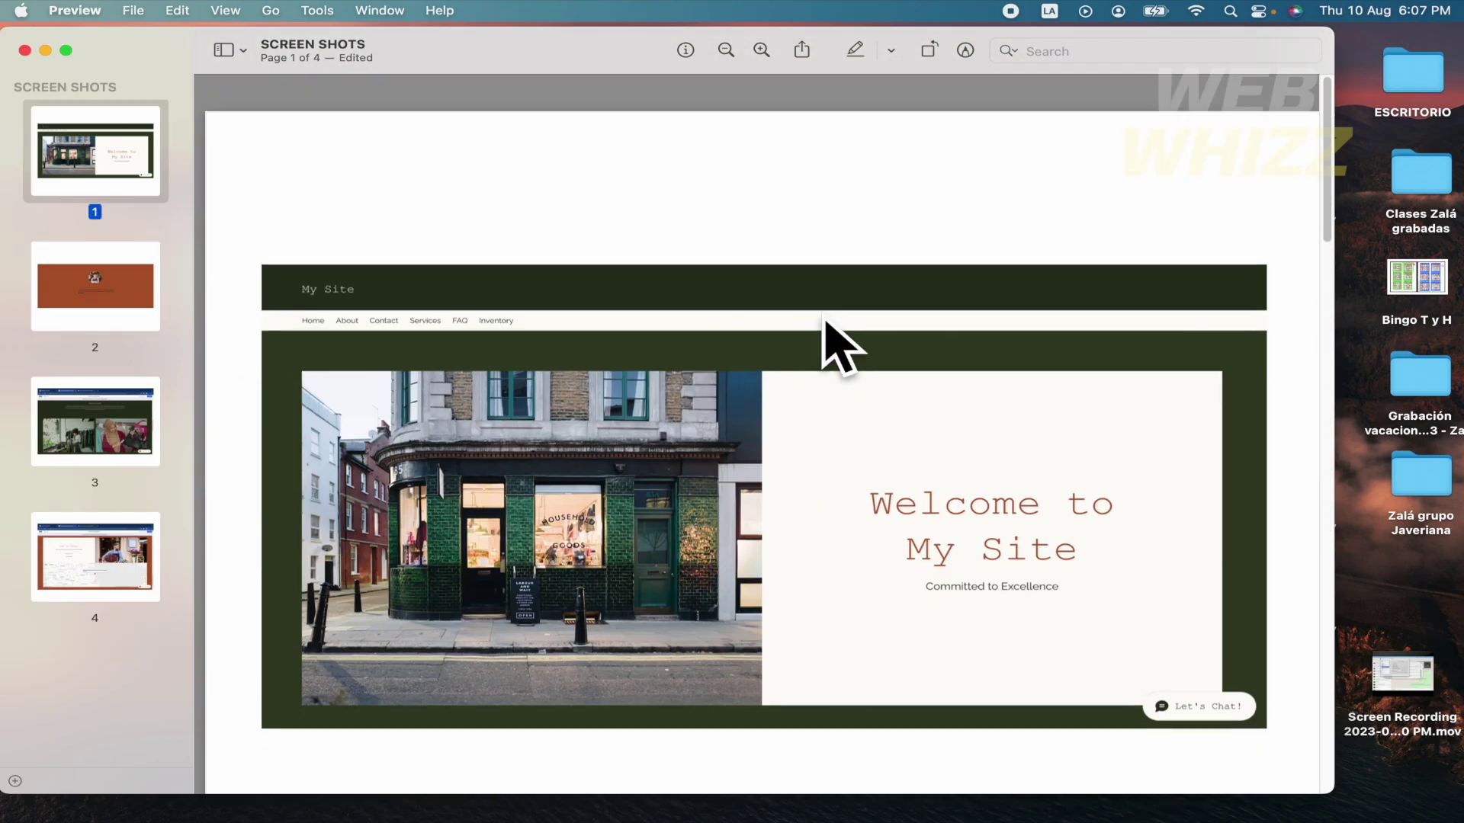
scroll(825, 323, "down", 3)
scroll(826, 329, "up", 5)
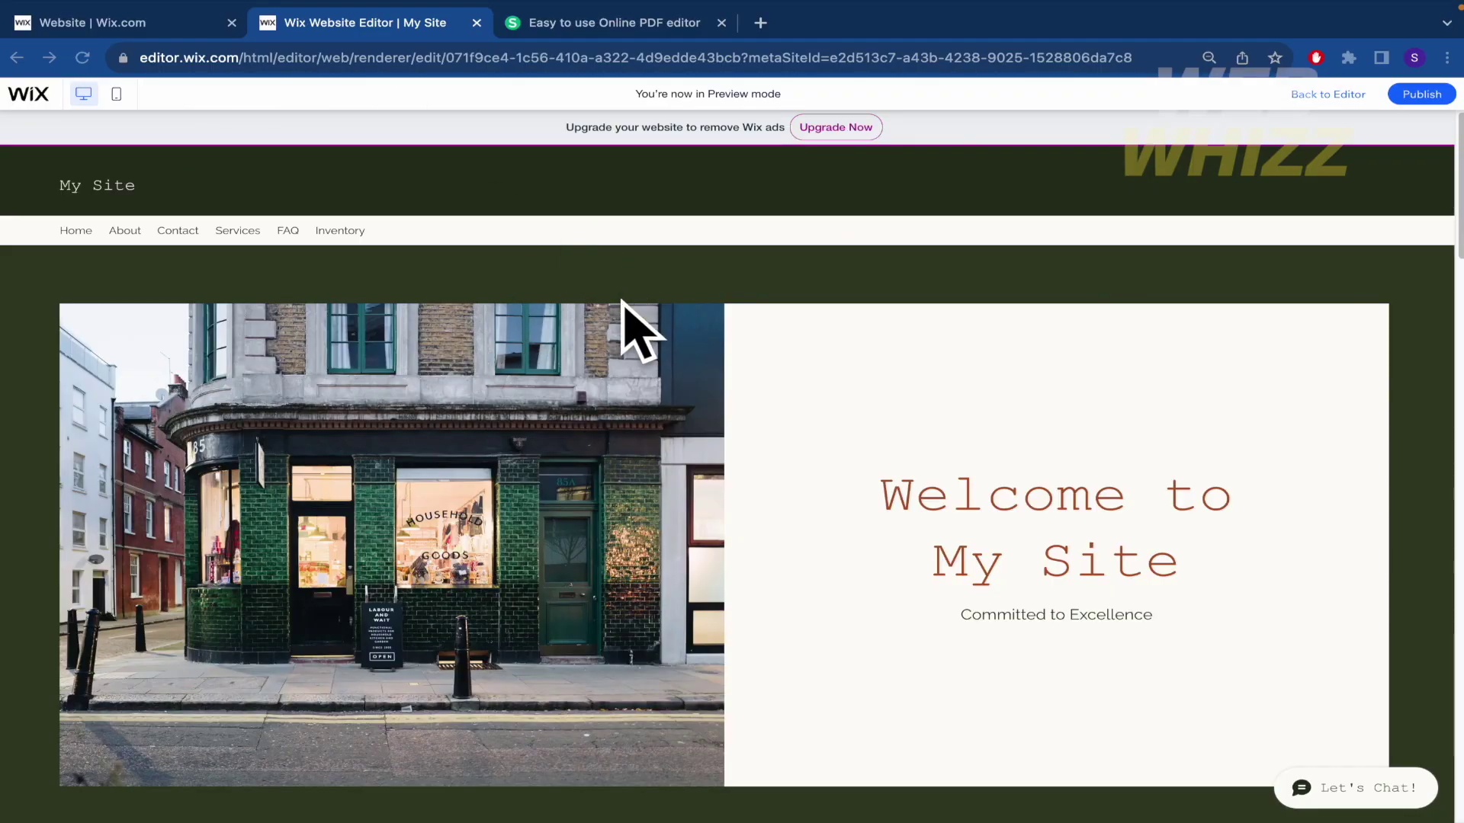
Switch to the Sejda tab and go to its Merge PDF Files Online page.
left_click(556, 24)
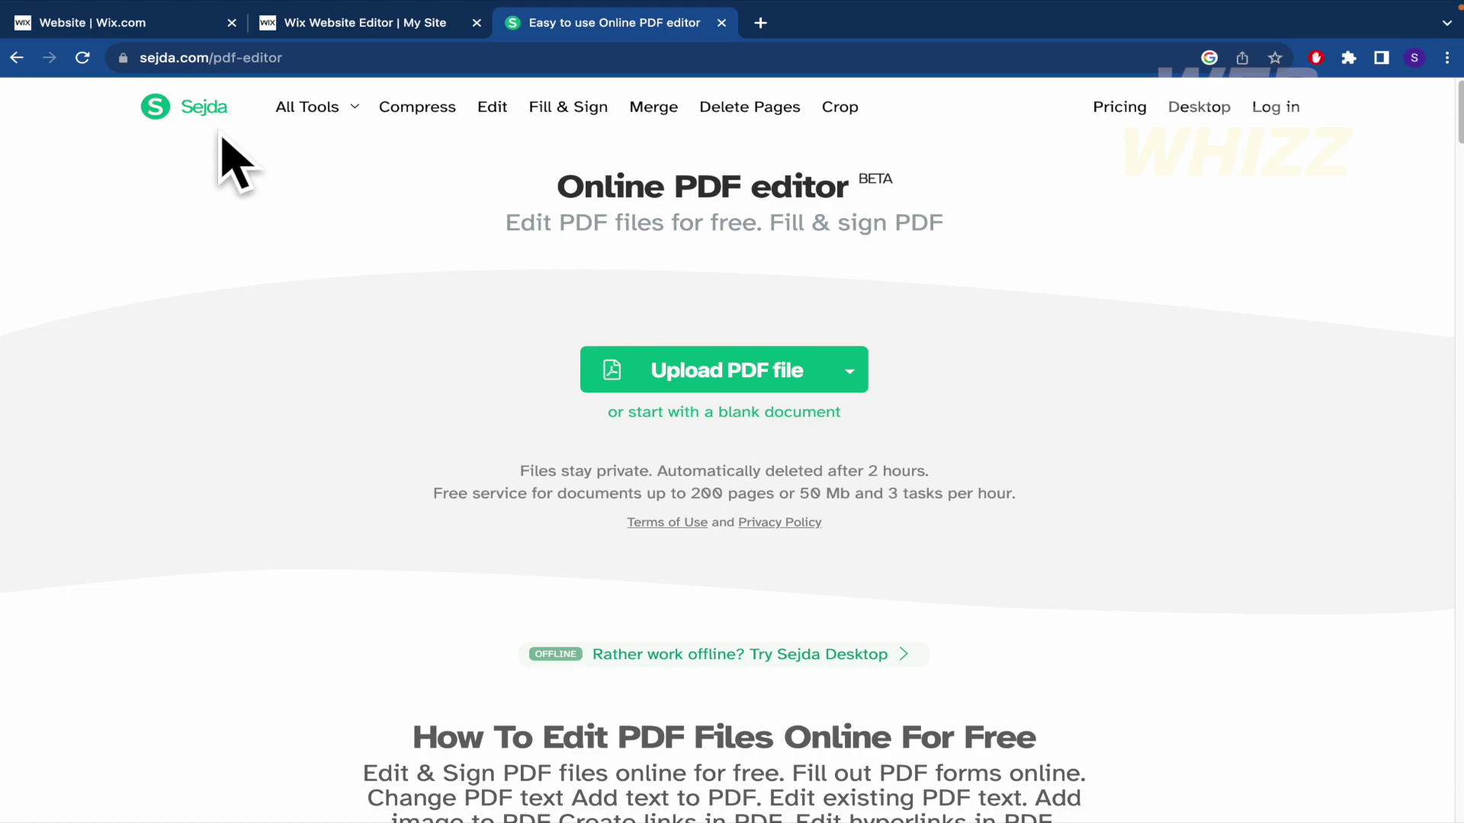
left_click(674, 112)
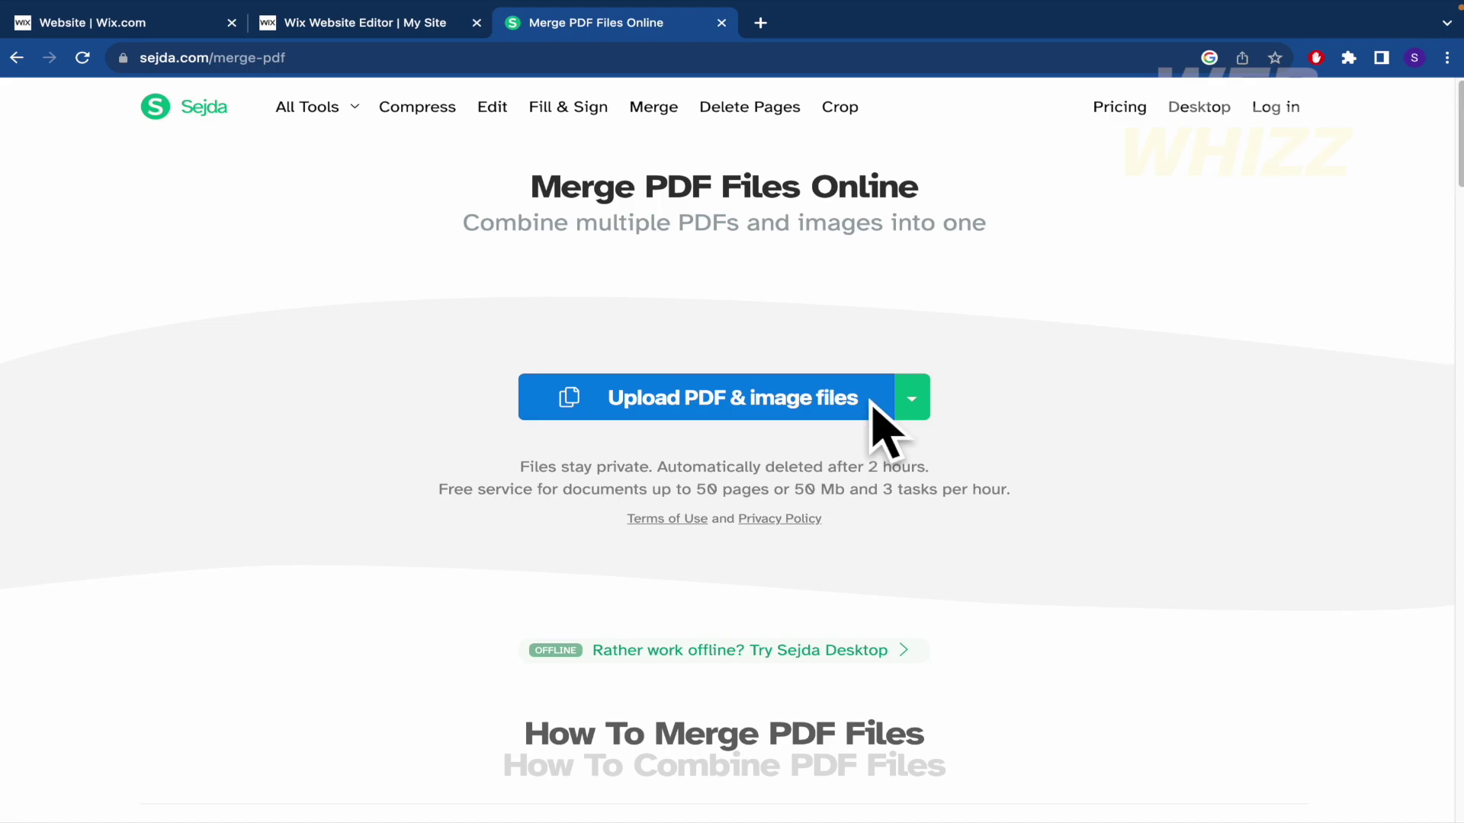
Upload the four Desktop screenshots, 6.02.31 through 6.03.33 PM, to Sejda's merge list.
left_click(872, 404)
left_click(401, 297)
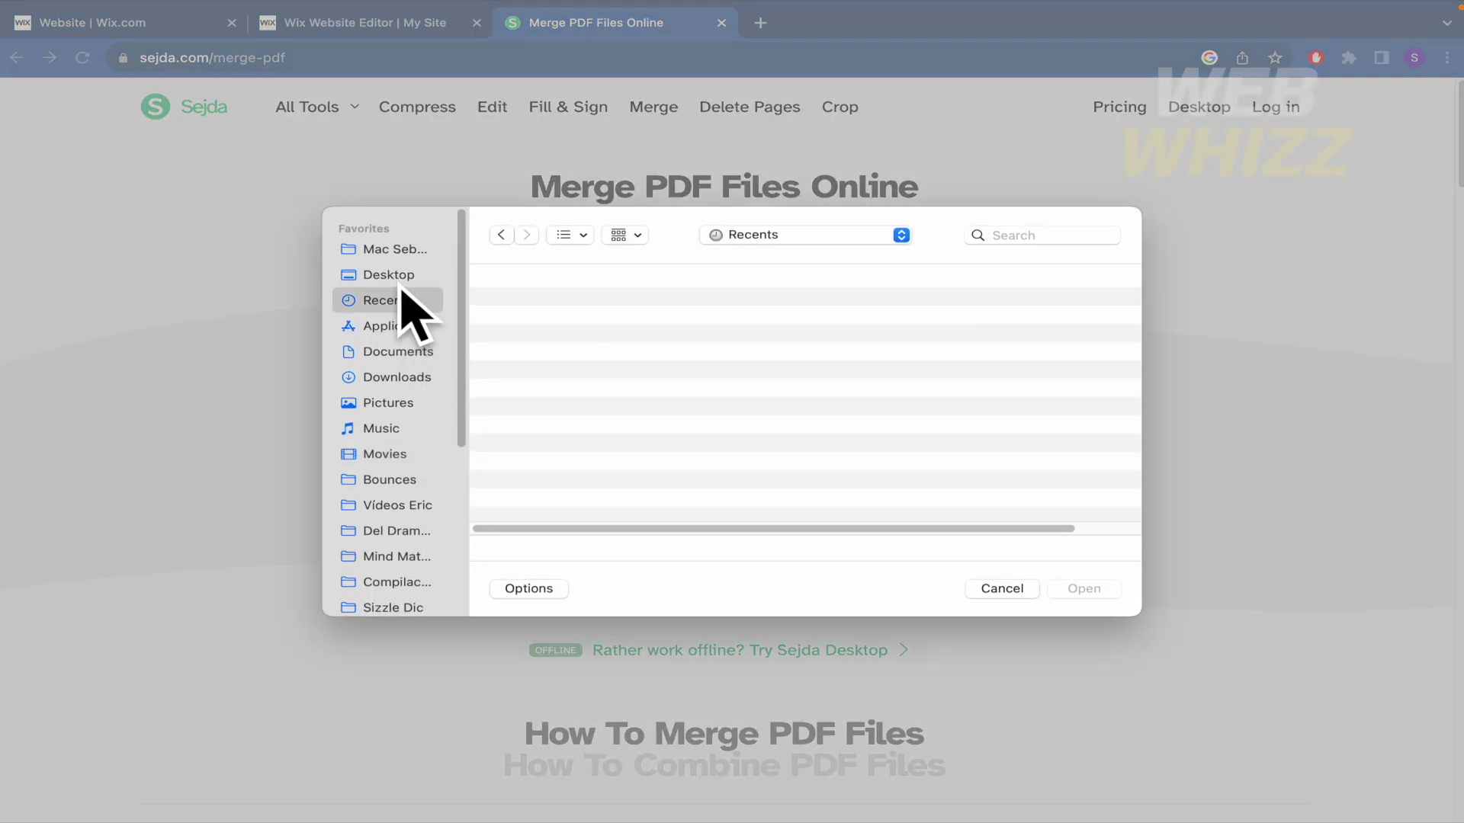
left_click(393, 274)
left_click(630, 376)
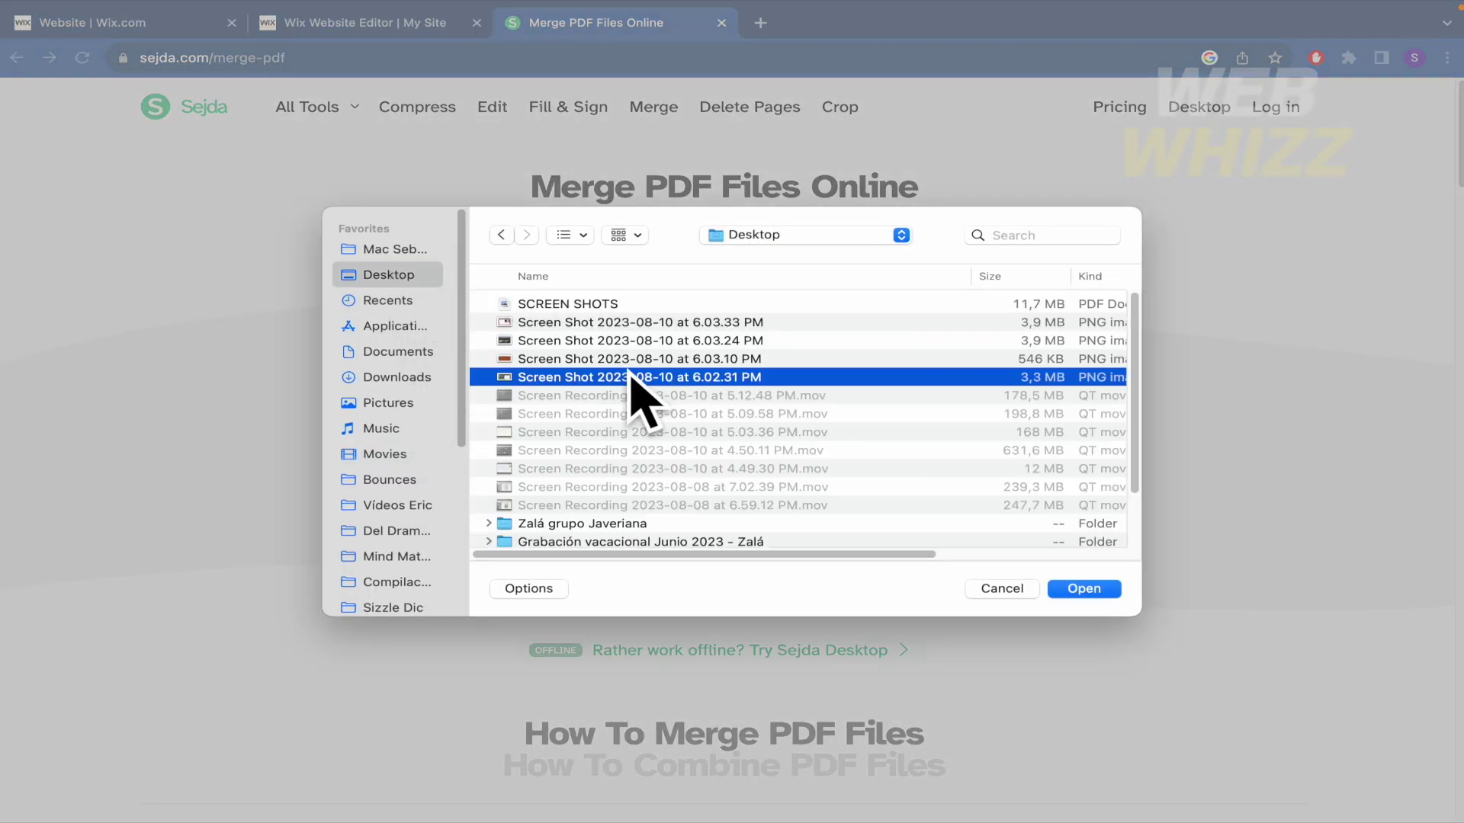
left_click(639, 322, "shift")
left_click(1090, 591)
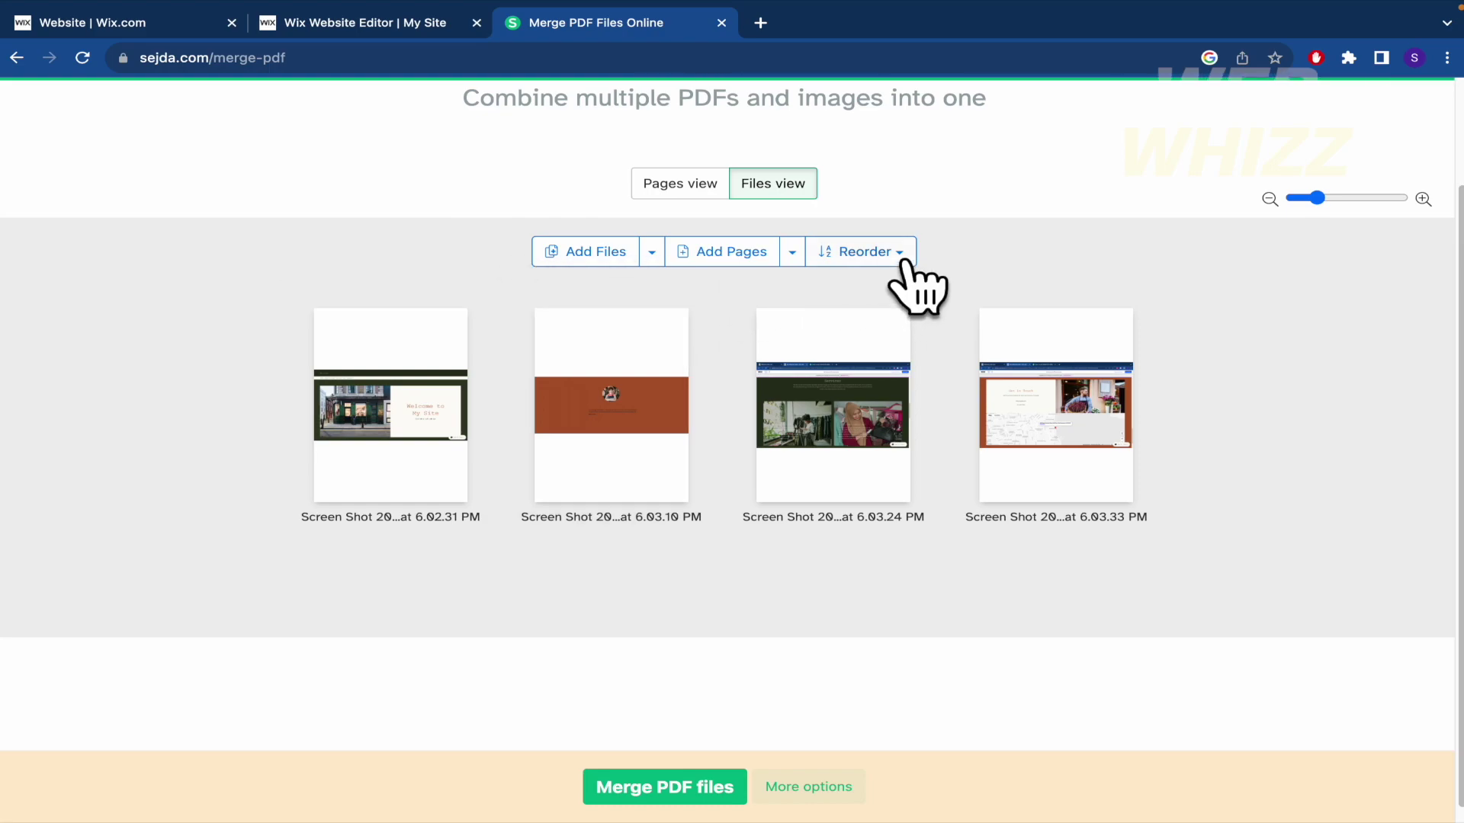
scroll(771, 598, "down", 1)
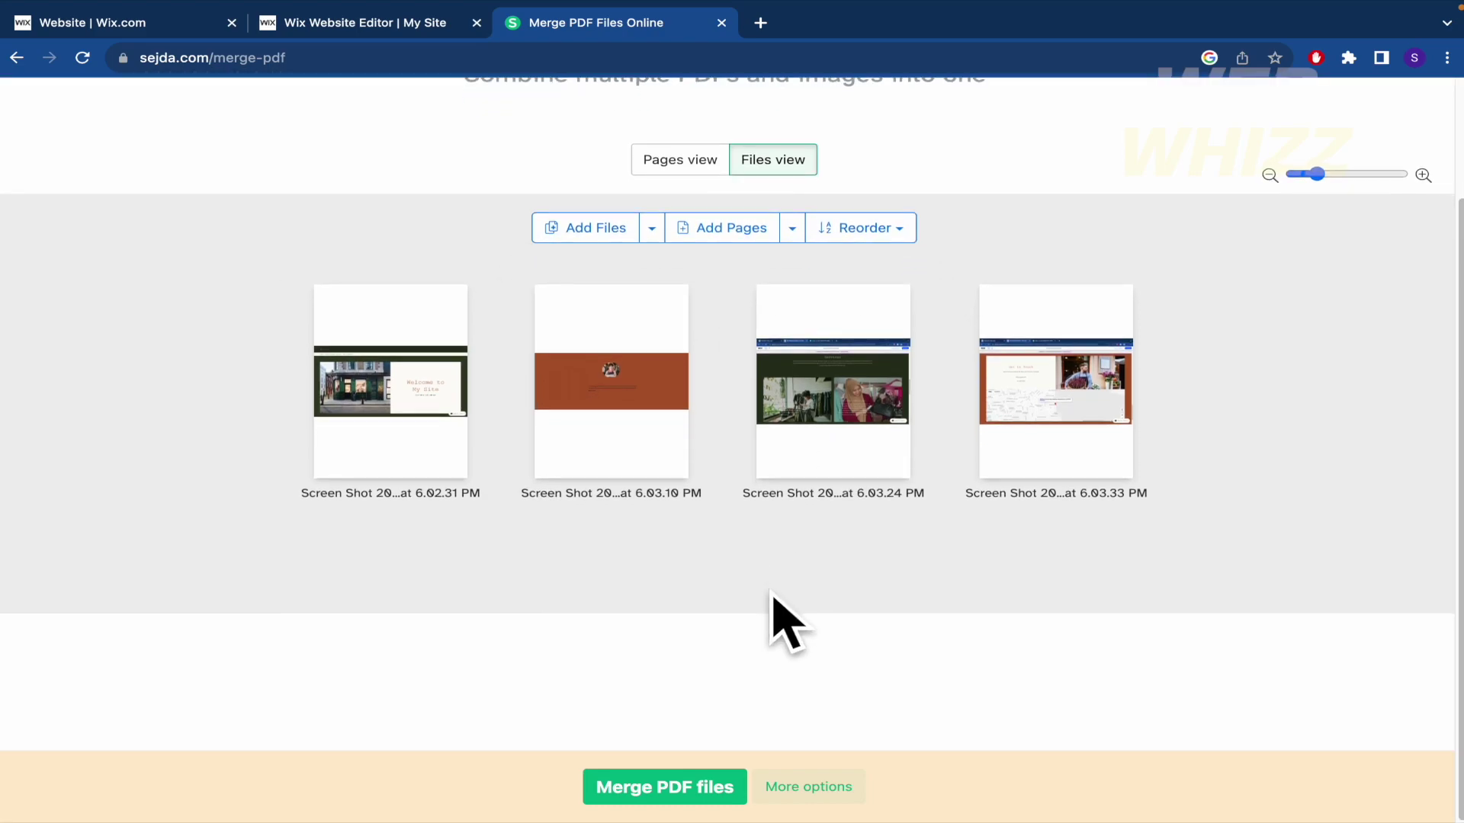
scroll(773, 614, "up", 3)
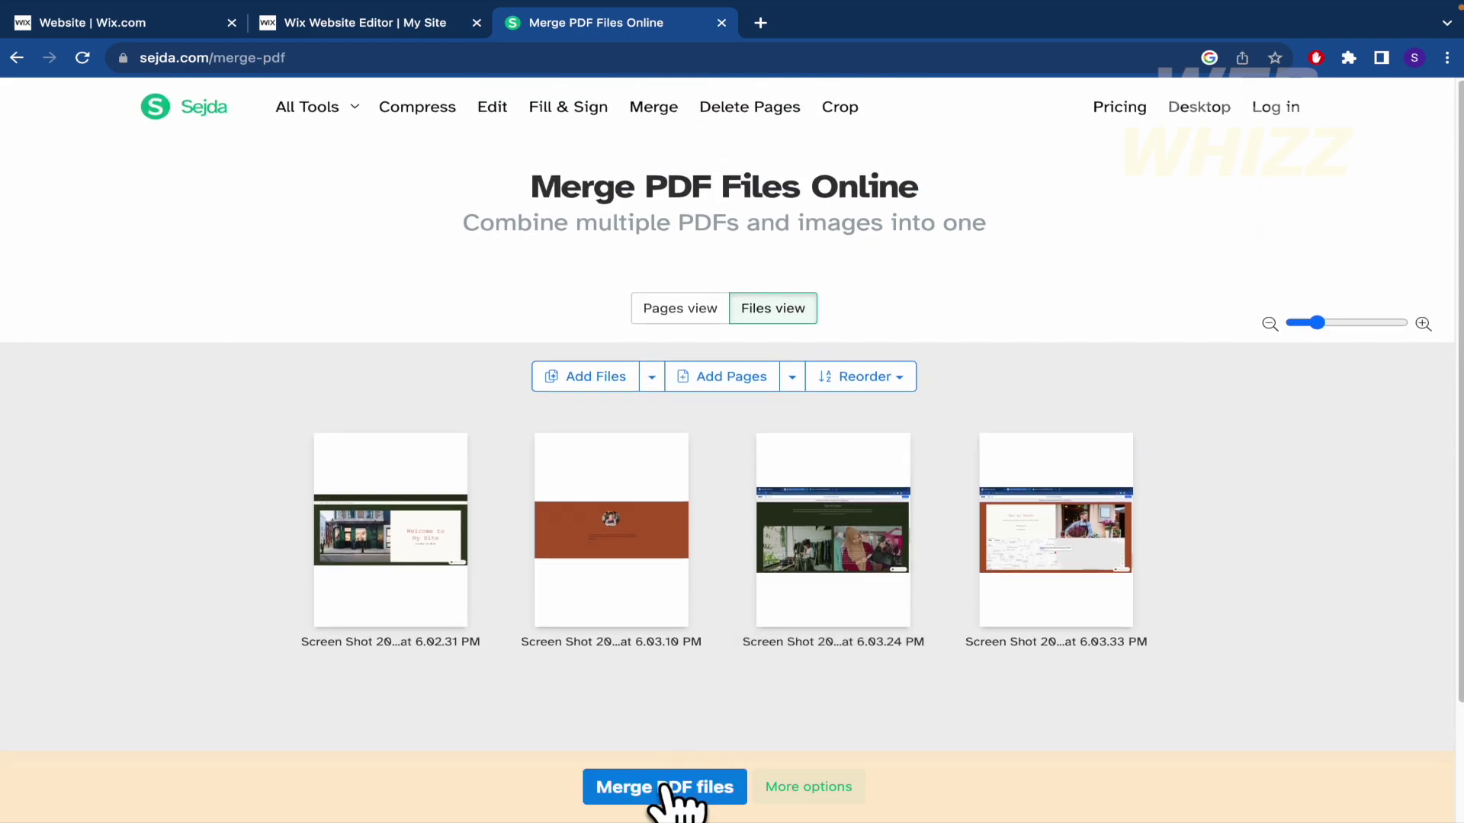
Merge the four screenshots into one 4-page PDF and scroll to its results preview.
left_click(671, 789)
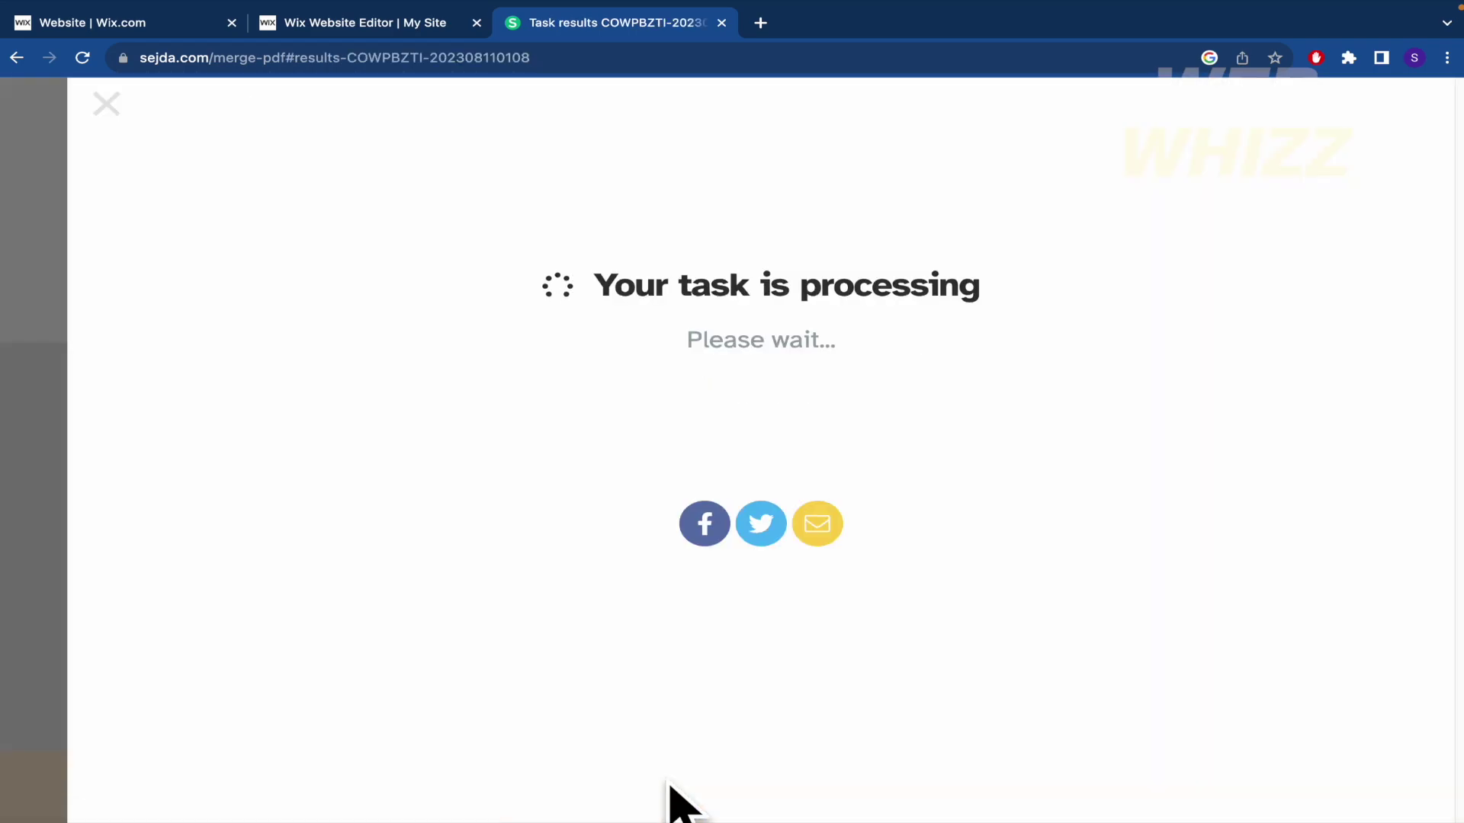
scroll(1251, 553, "down", 1)
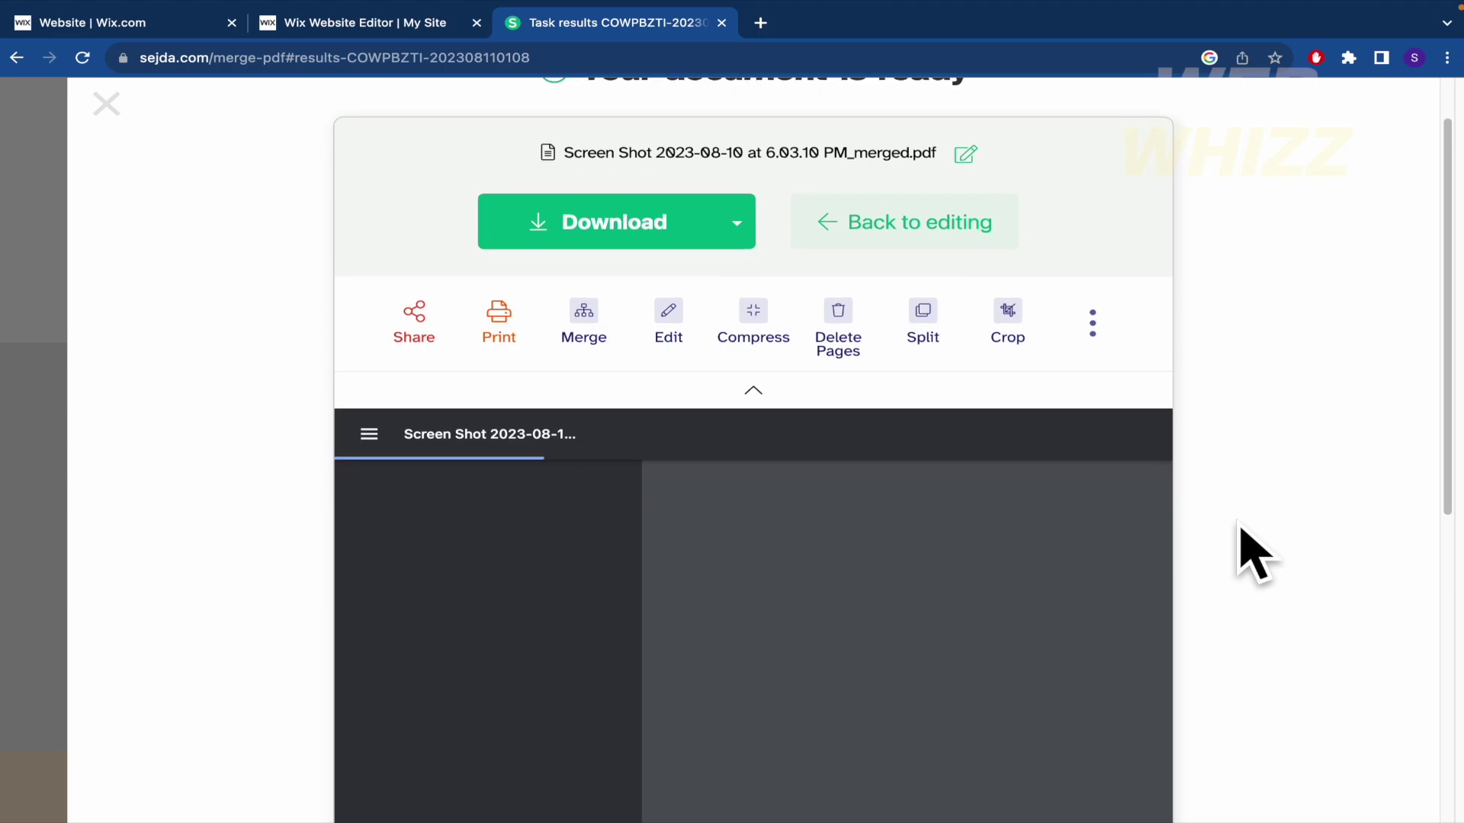
scroll(1250, 553, "down", 1)
scroll(1249, 551, "down", 1)
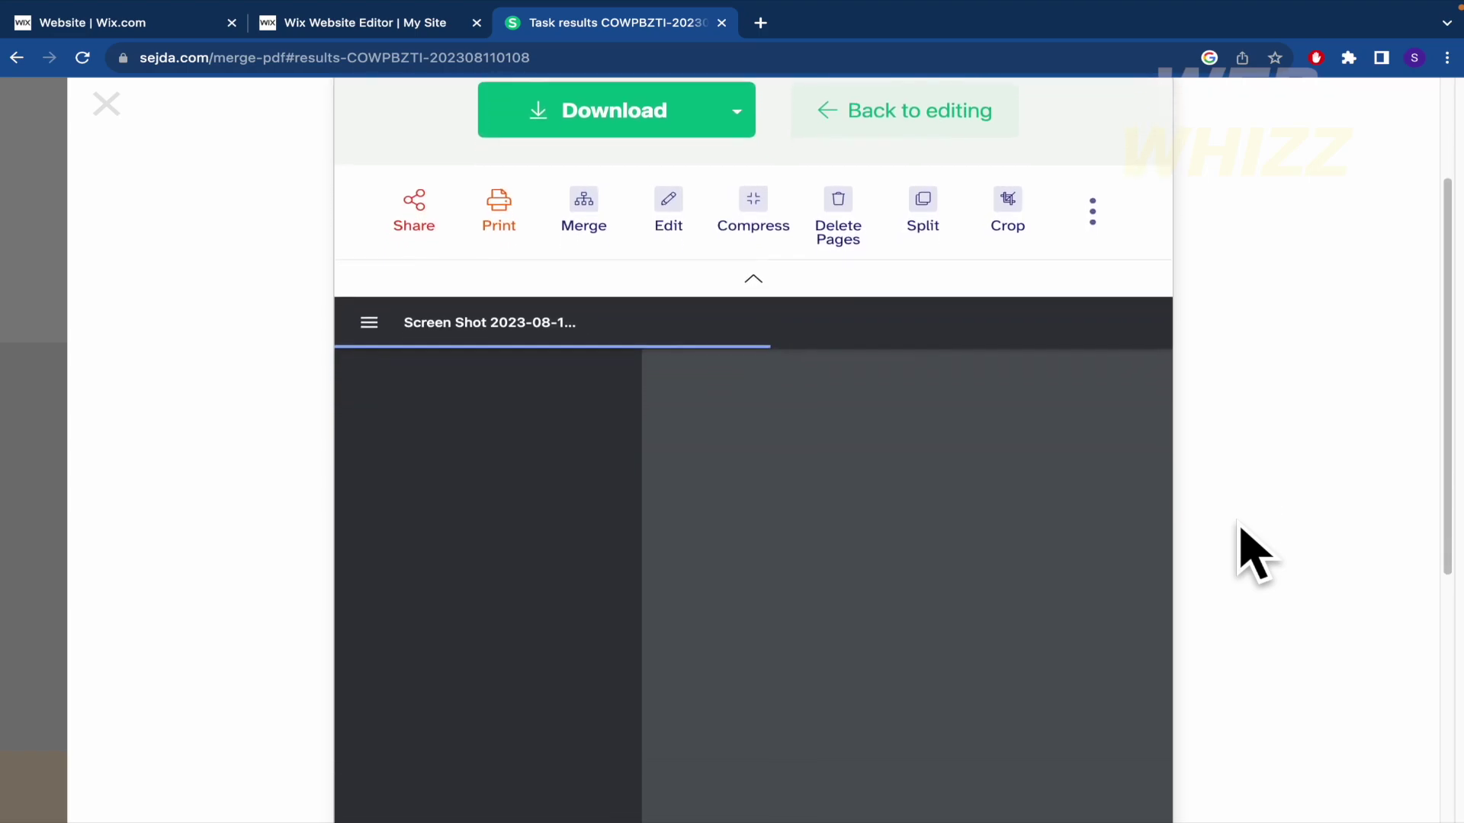
scroll(1242, 549, "up", 1)
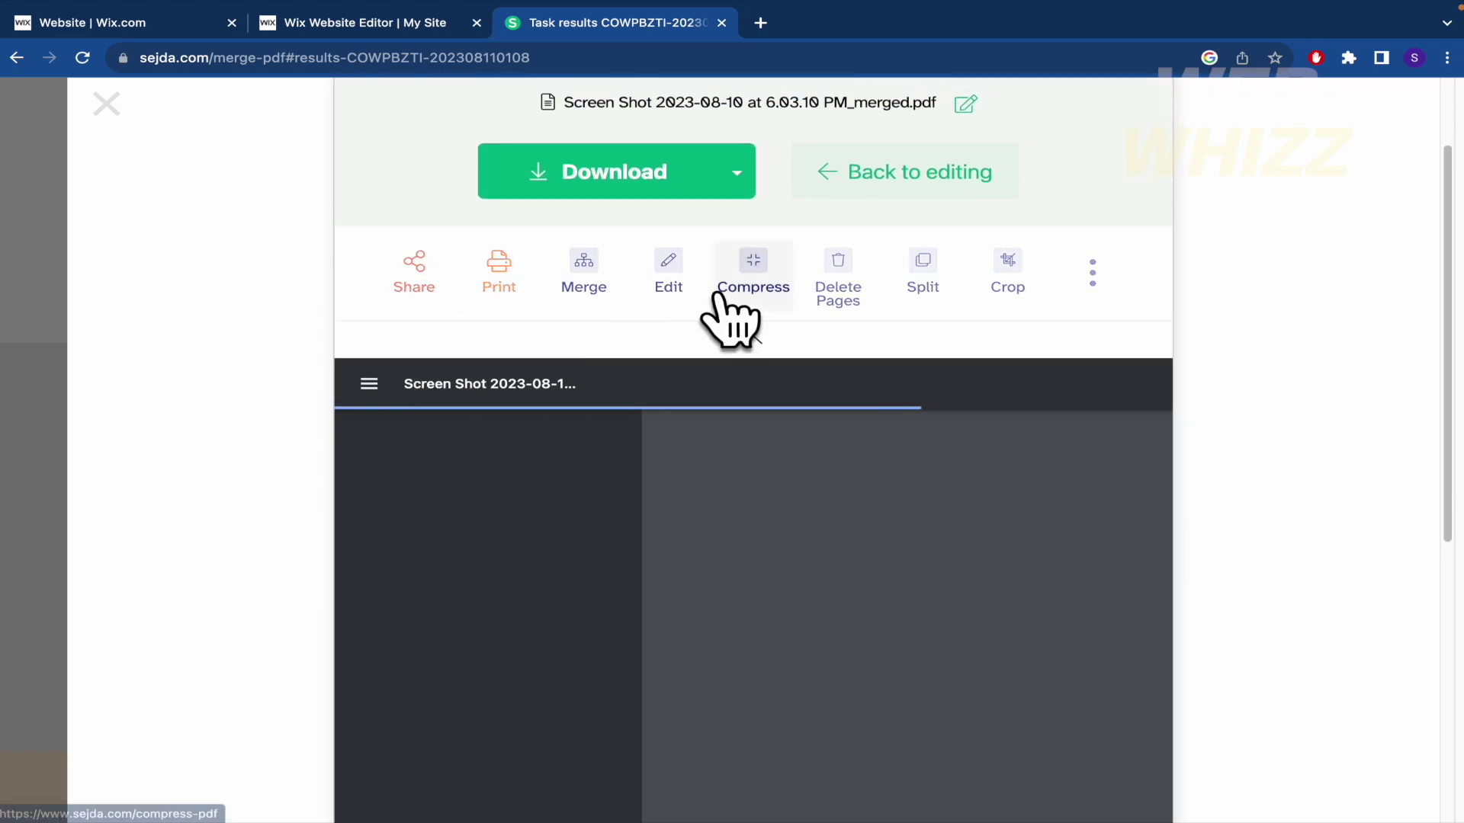
scroll(940, 343, "up", 1)
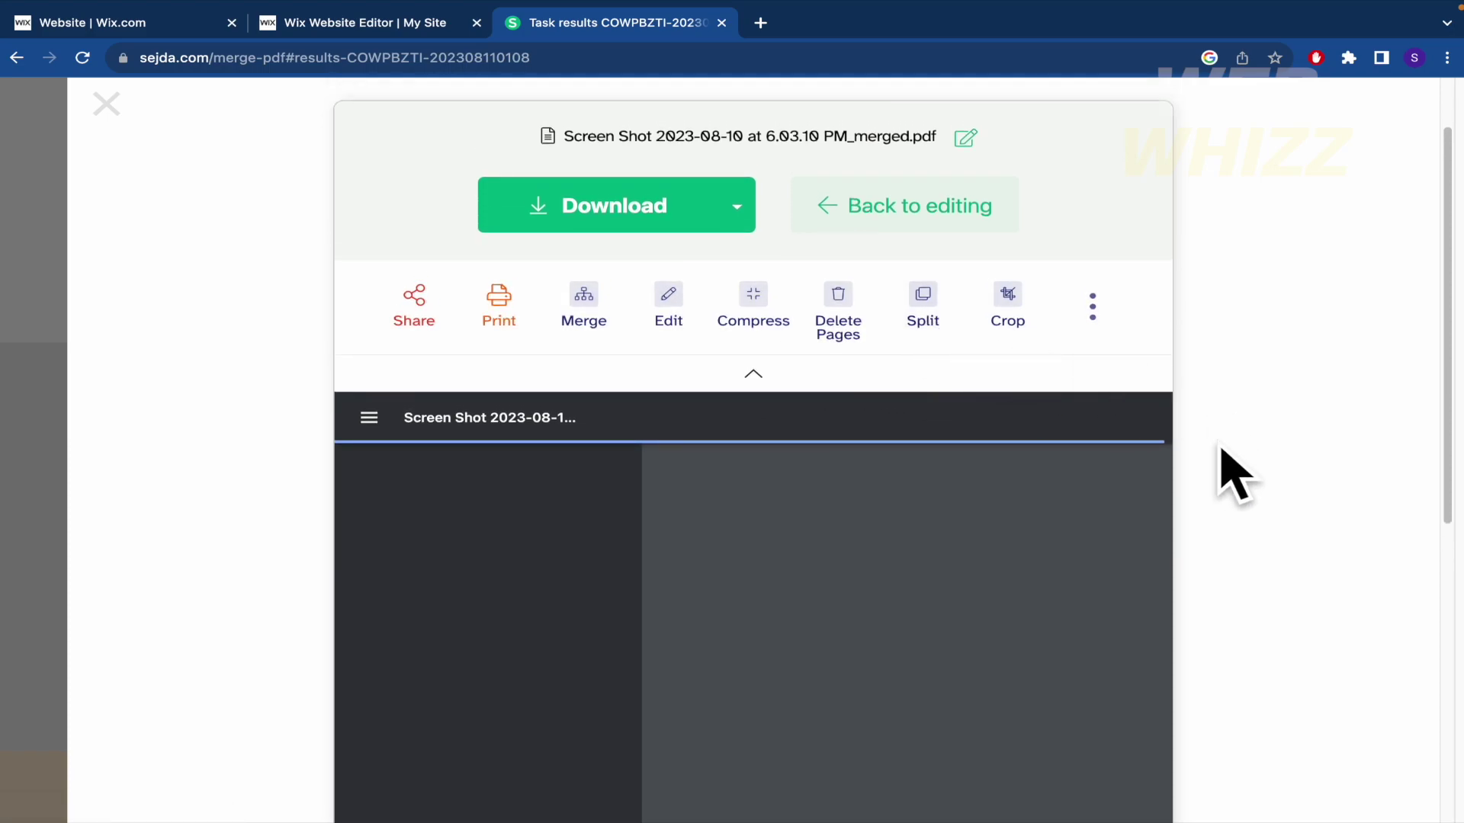
scroll(1232, 475, "down", 3)
scroll(1225, 473, "up", 2)
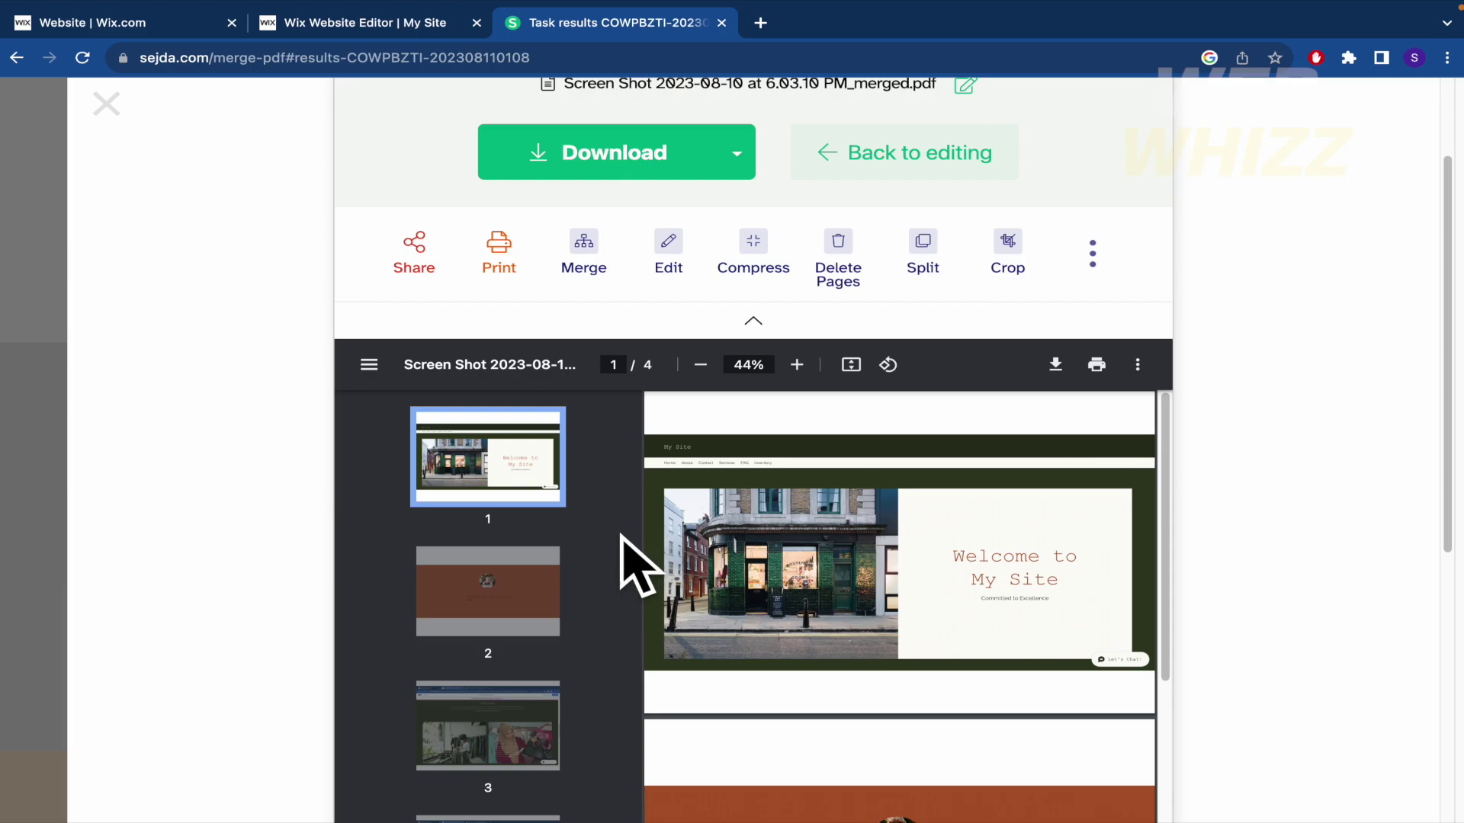
scroll(621, 545, "down", 2)
scroll(564, 411, "up", 2)
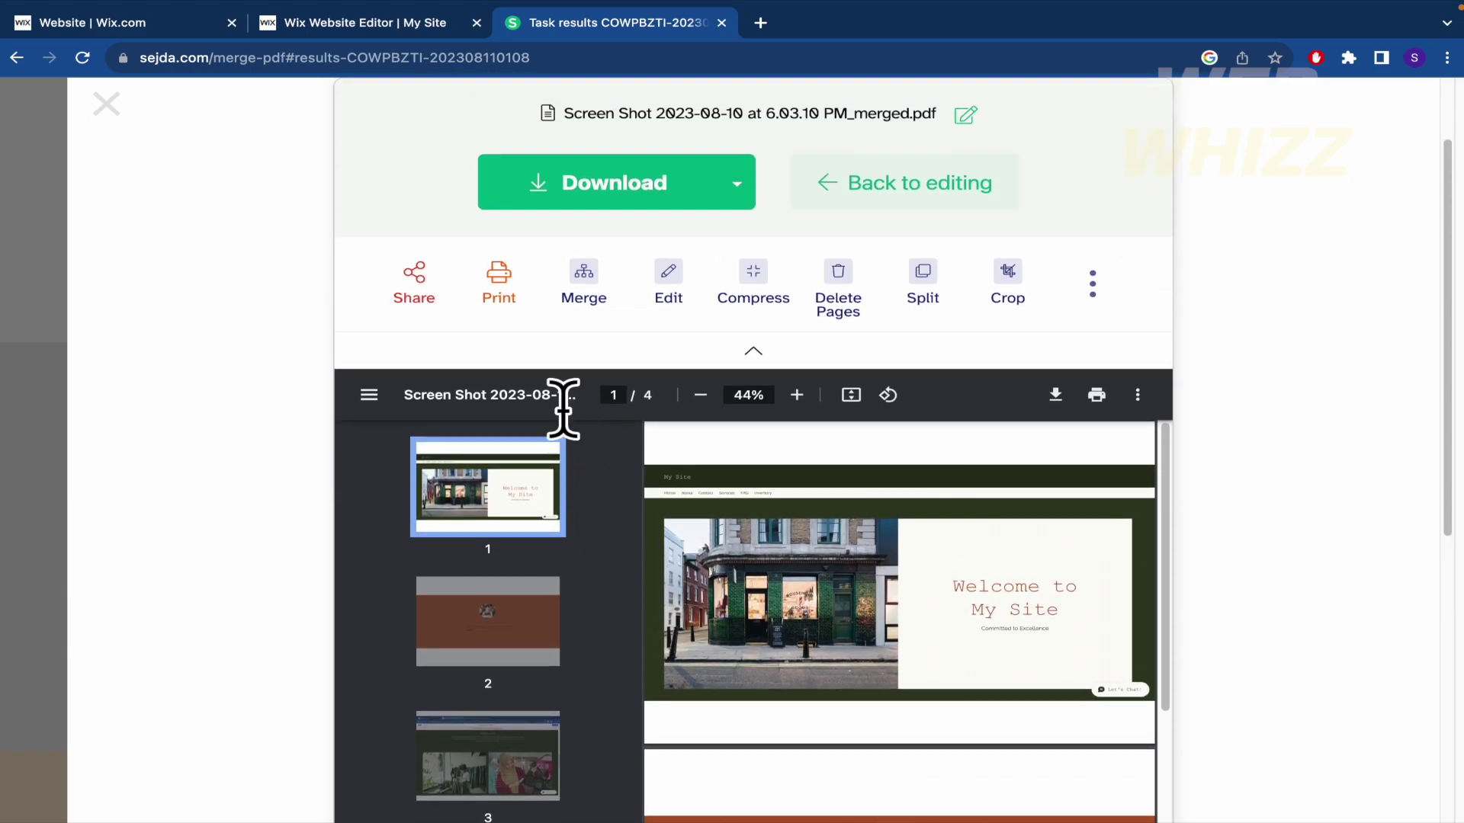
scroll(520, 623, "down", 3)
Show page 3 of the merged PDF, the Services screenshot.
left_click(519, 583)
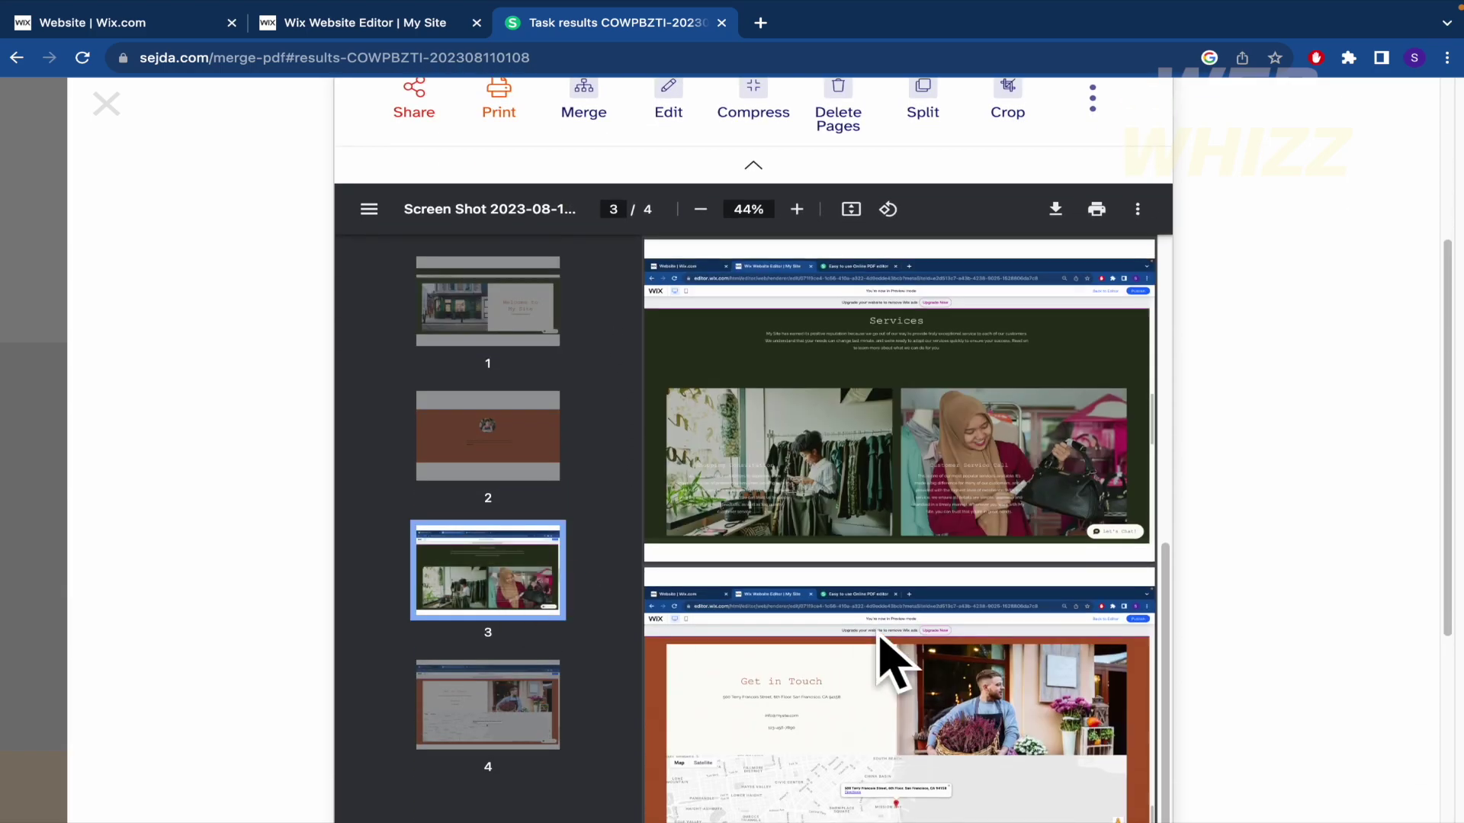
scroll(884, 656, "up", 2)
scroll(1323, 398, "up", 2)
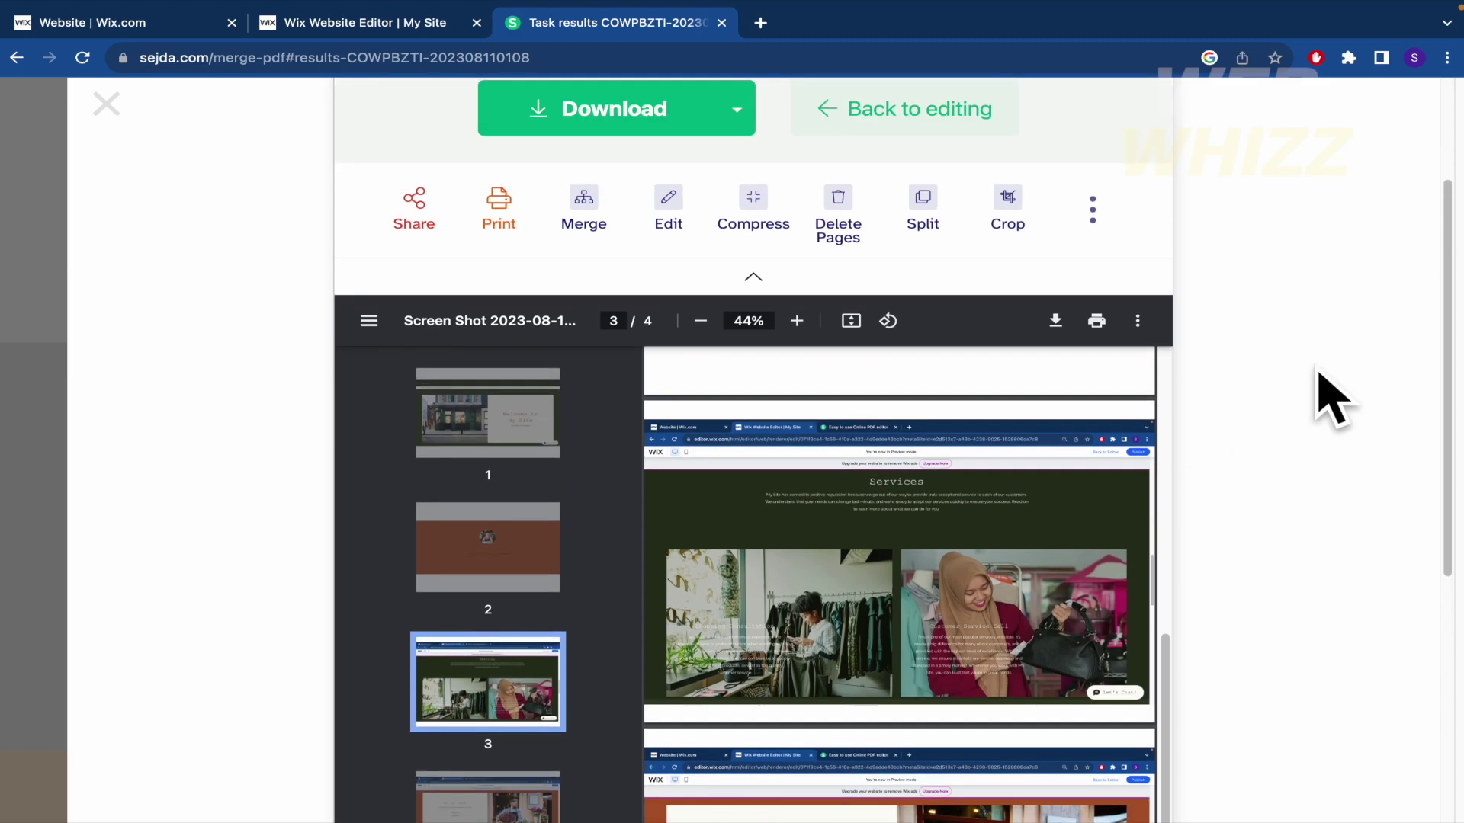
Load the merged PDF into Sejda's Crop tool using Preview pages & select.
left_click(1012, 199)
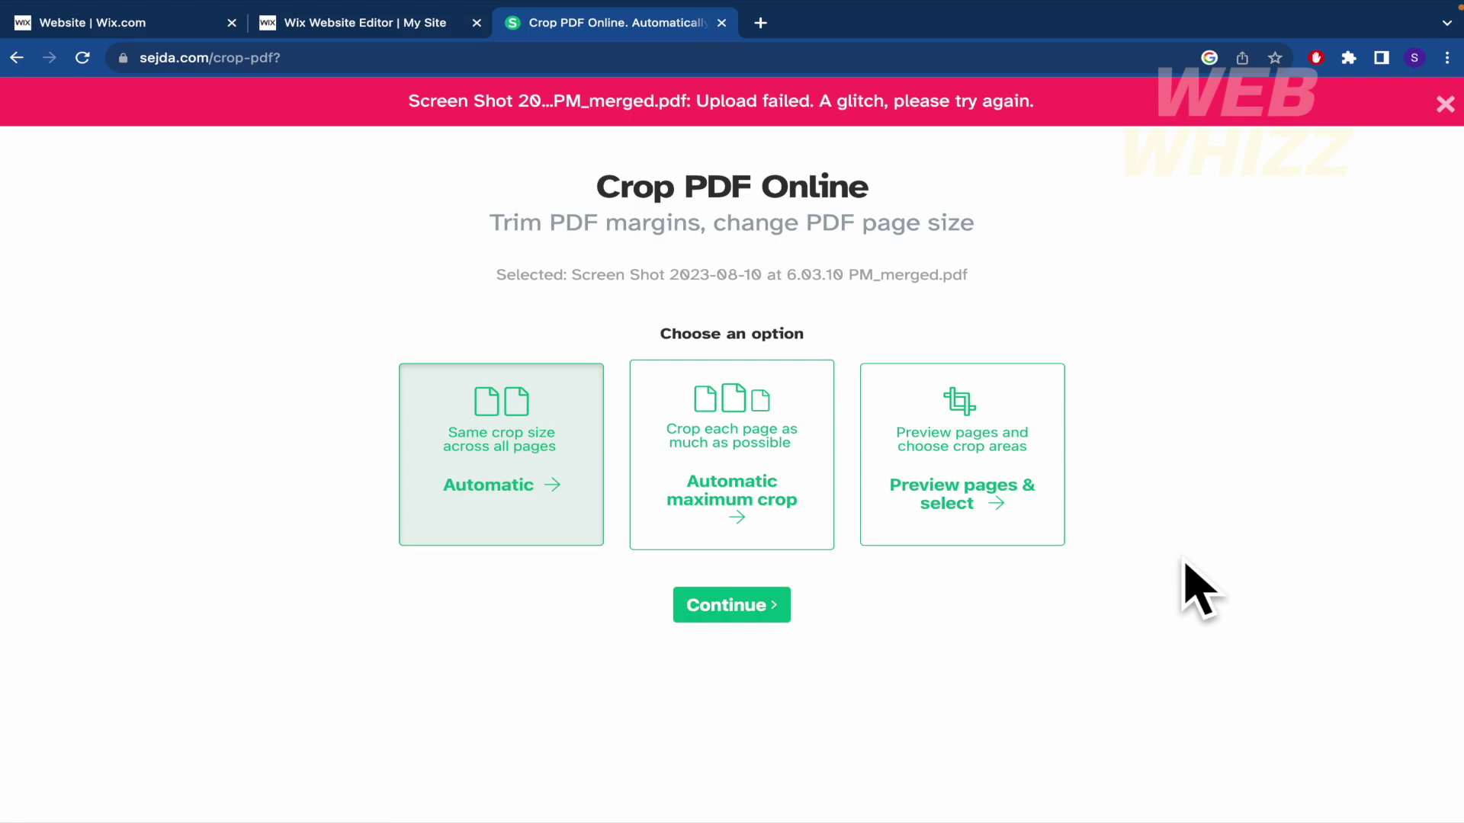
left_click(990, 542)
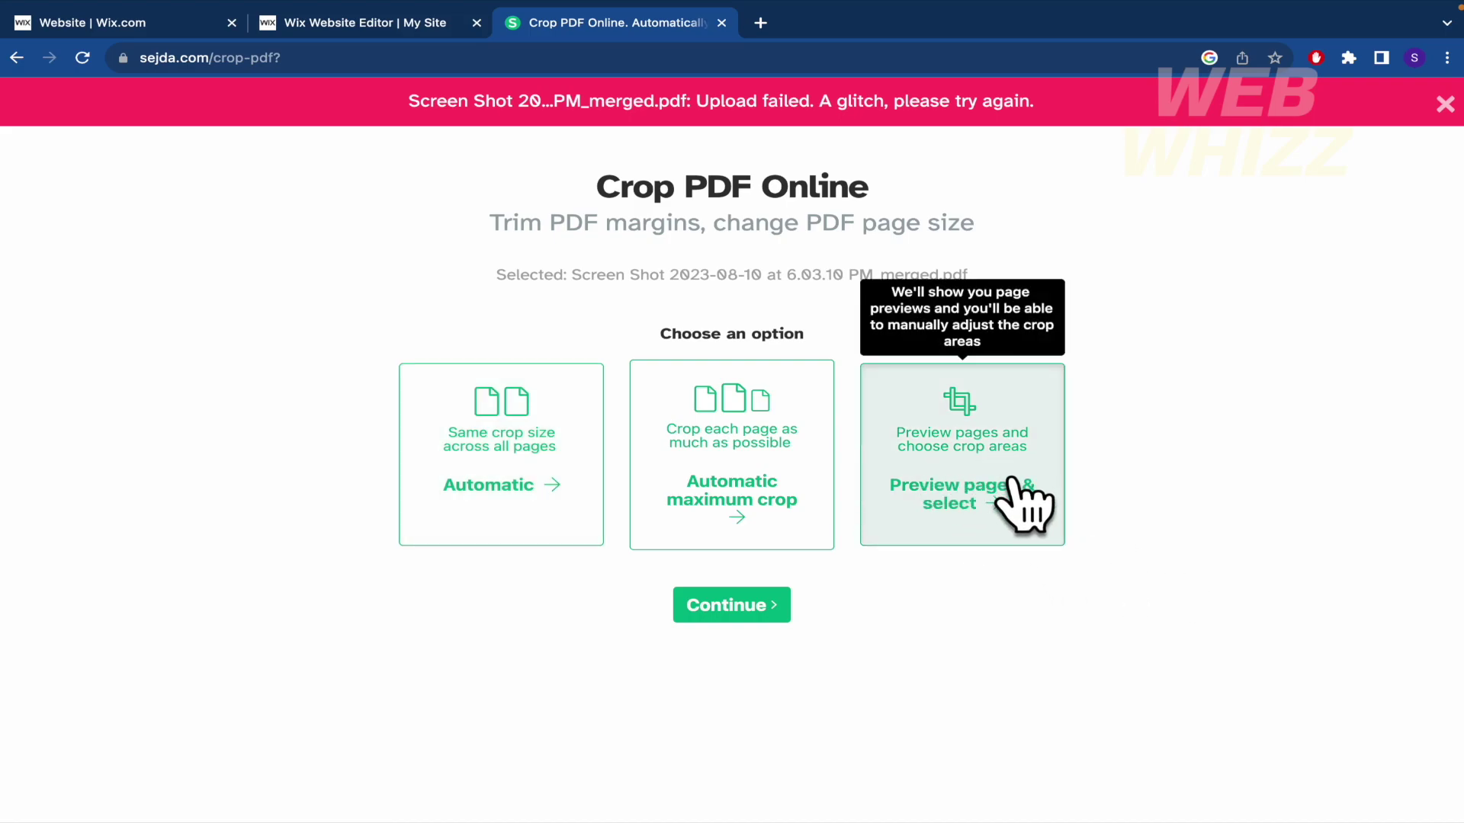
left_click(1021, 503)
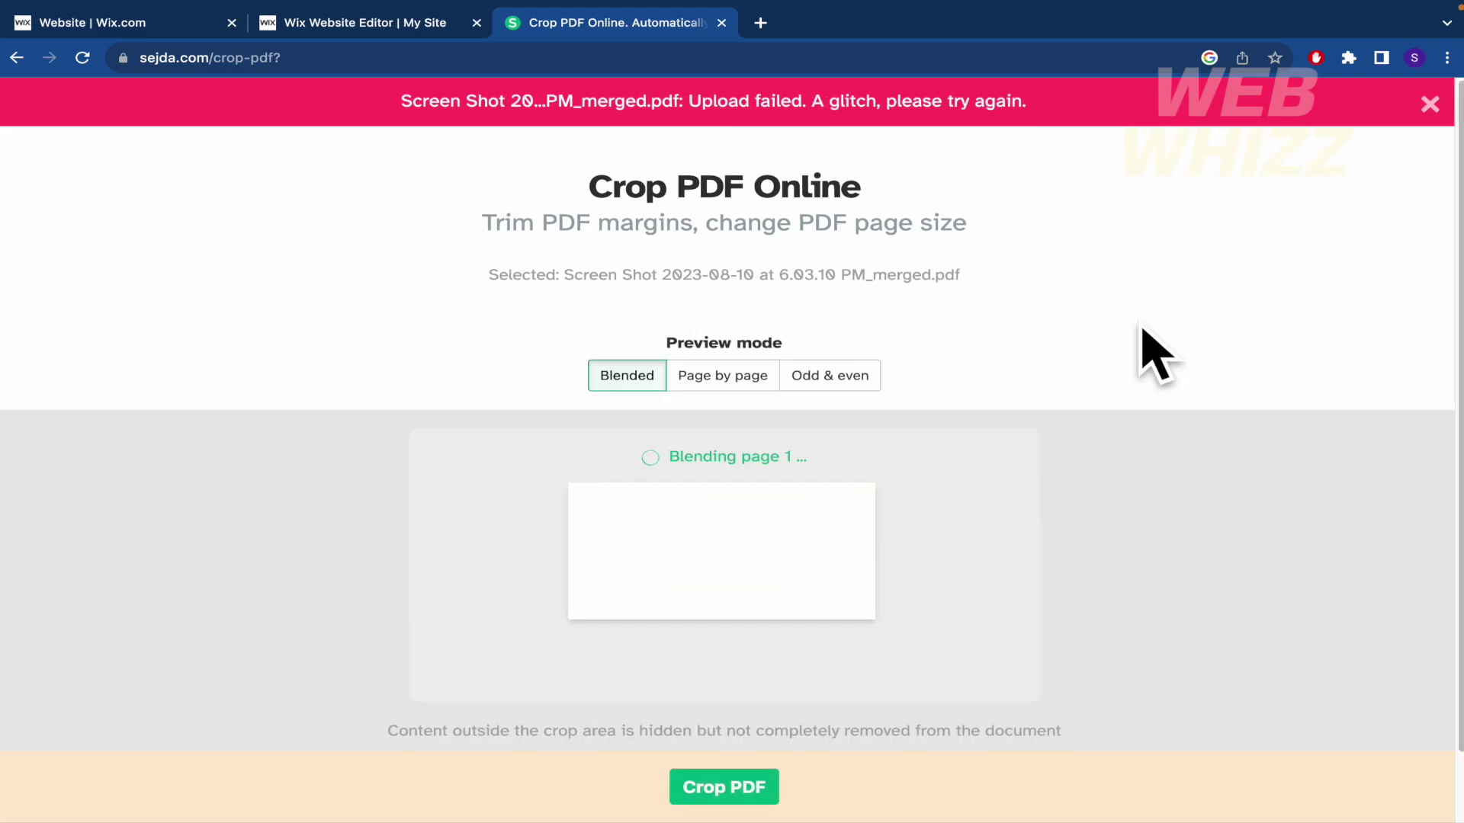
scroll(1155, 354, "down", 3)
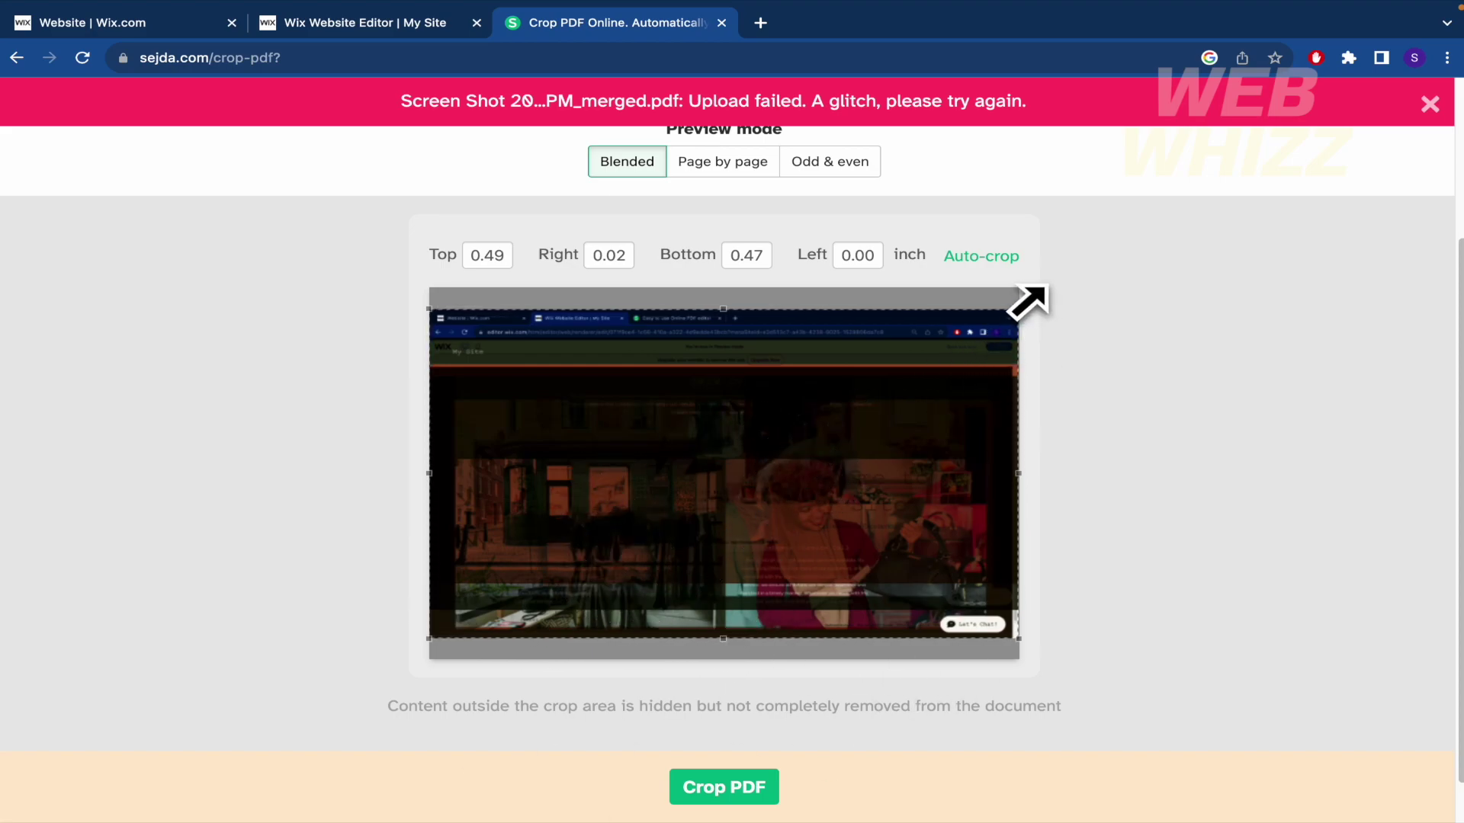
Crop 1.68 in from the top and 1.66 in from the bottom; Crop PDF fails to upload.
left_click_drag(1027, 322, 1022, 355)
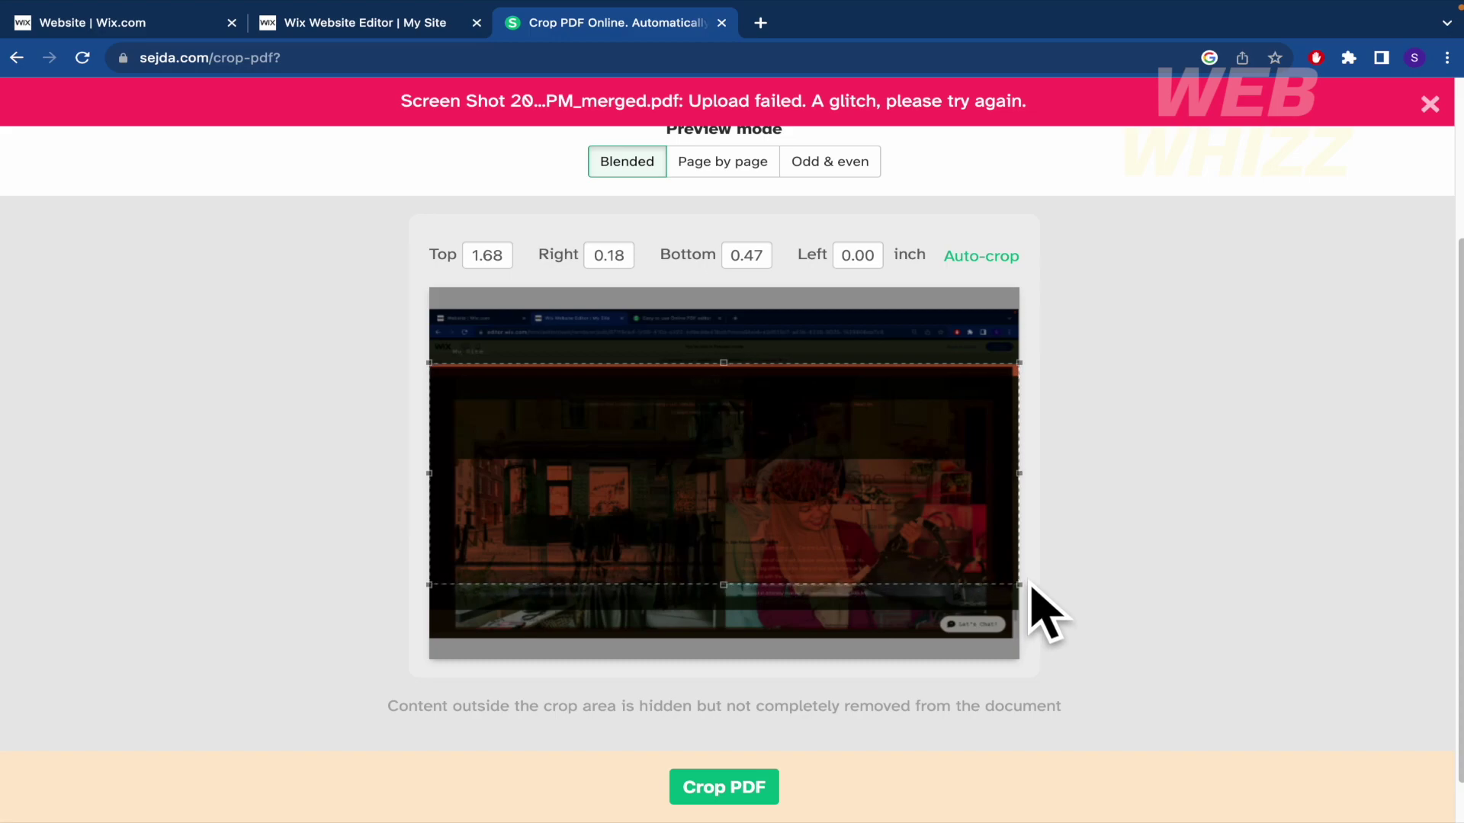
scroll(1098, 526, "up", 1)
scroll(840, 516, "up", 3)
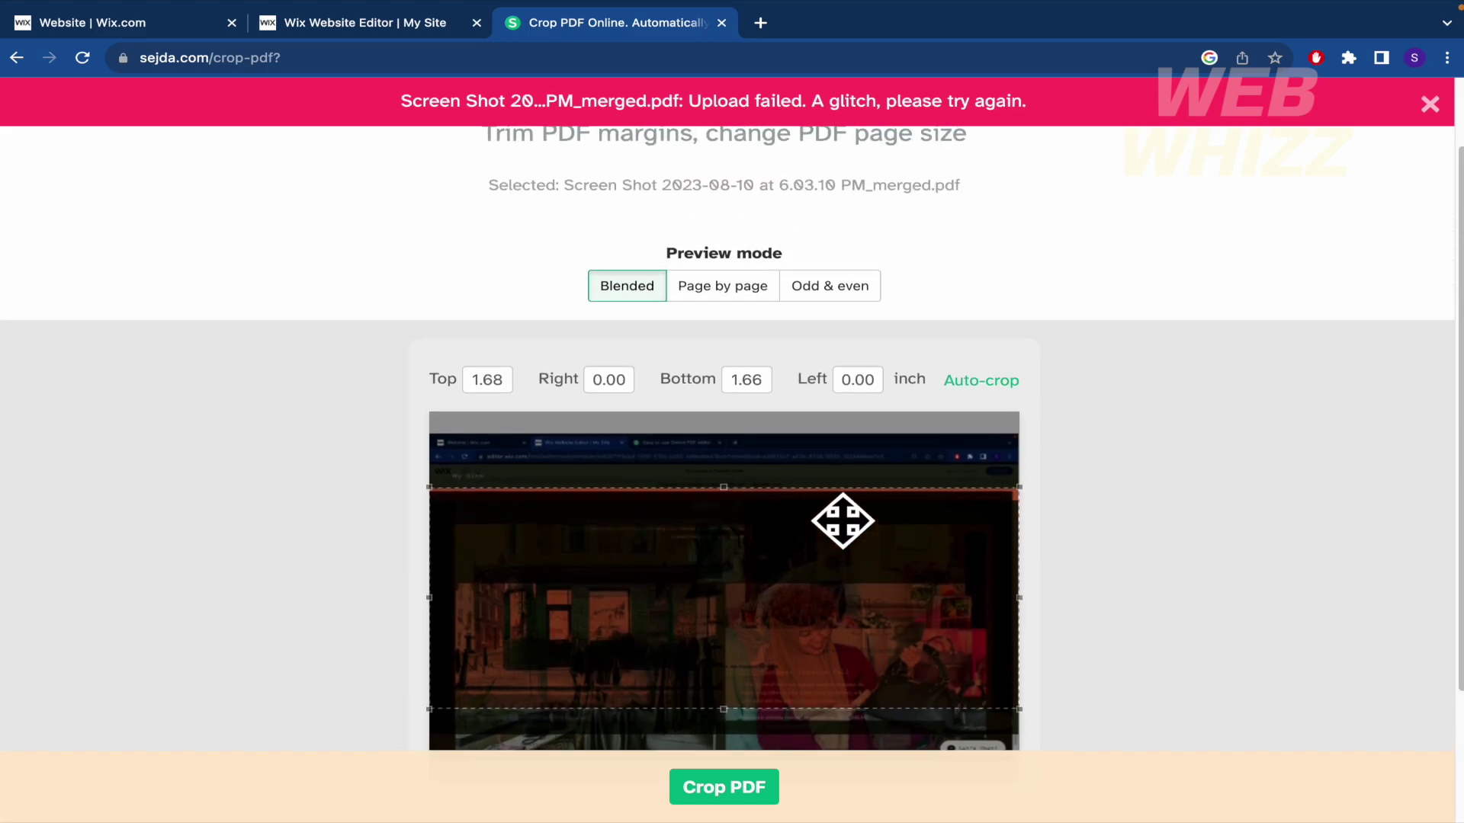
scroll(843, 521, "down", 4)
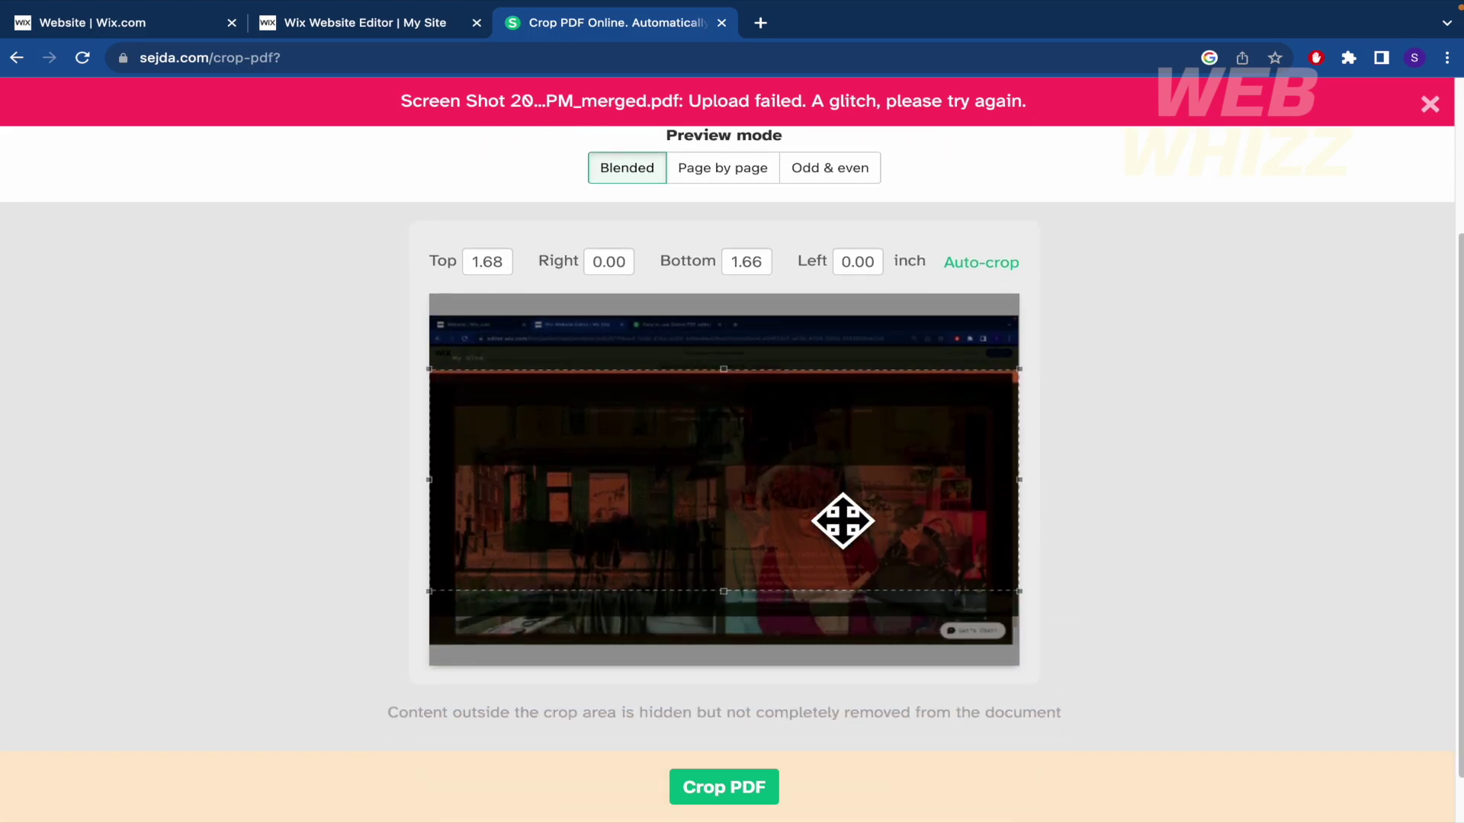
left_click(728, 788)
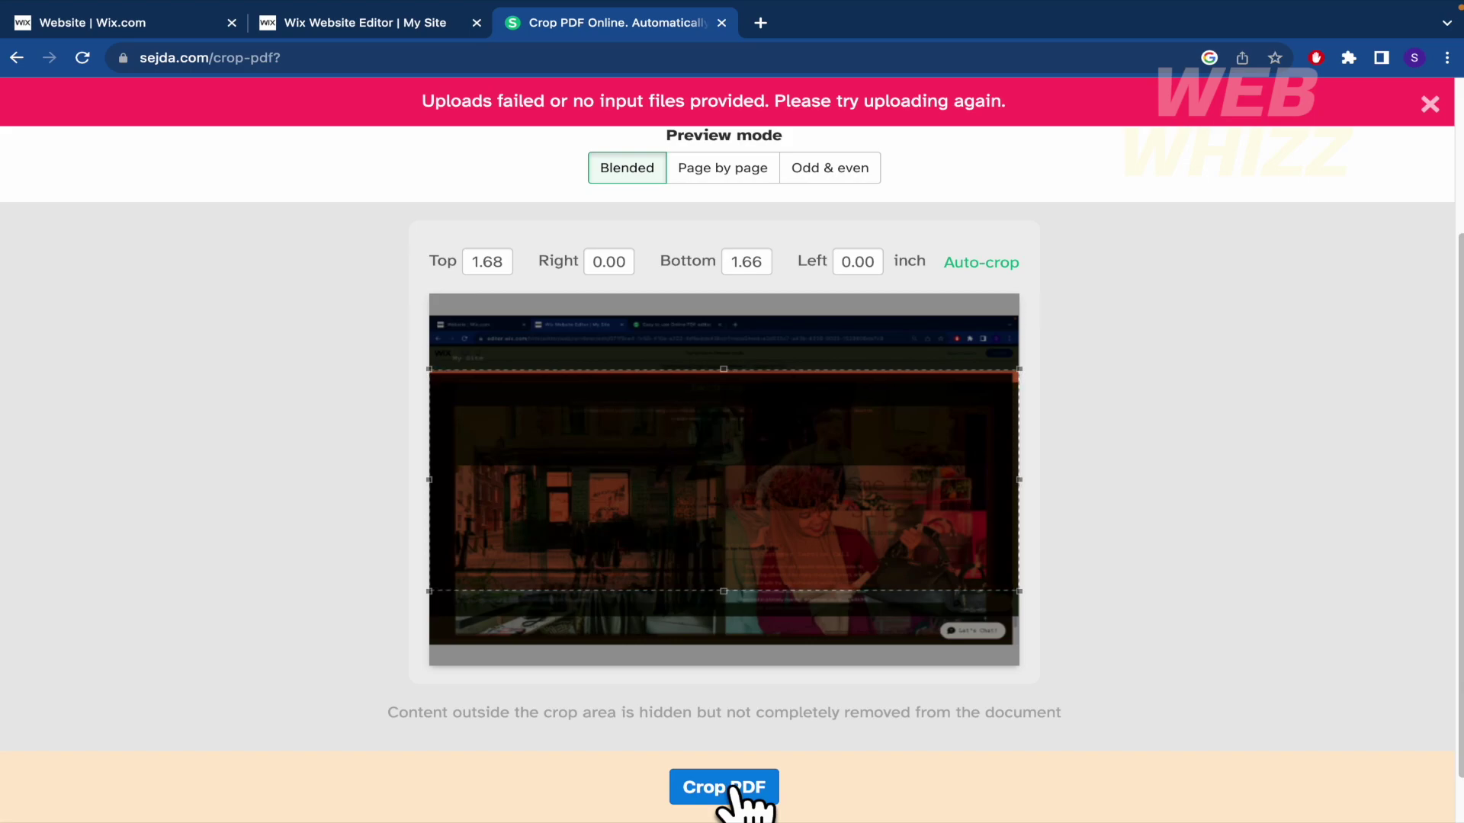
scroll(1219, 562, "up", 5)
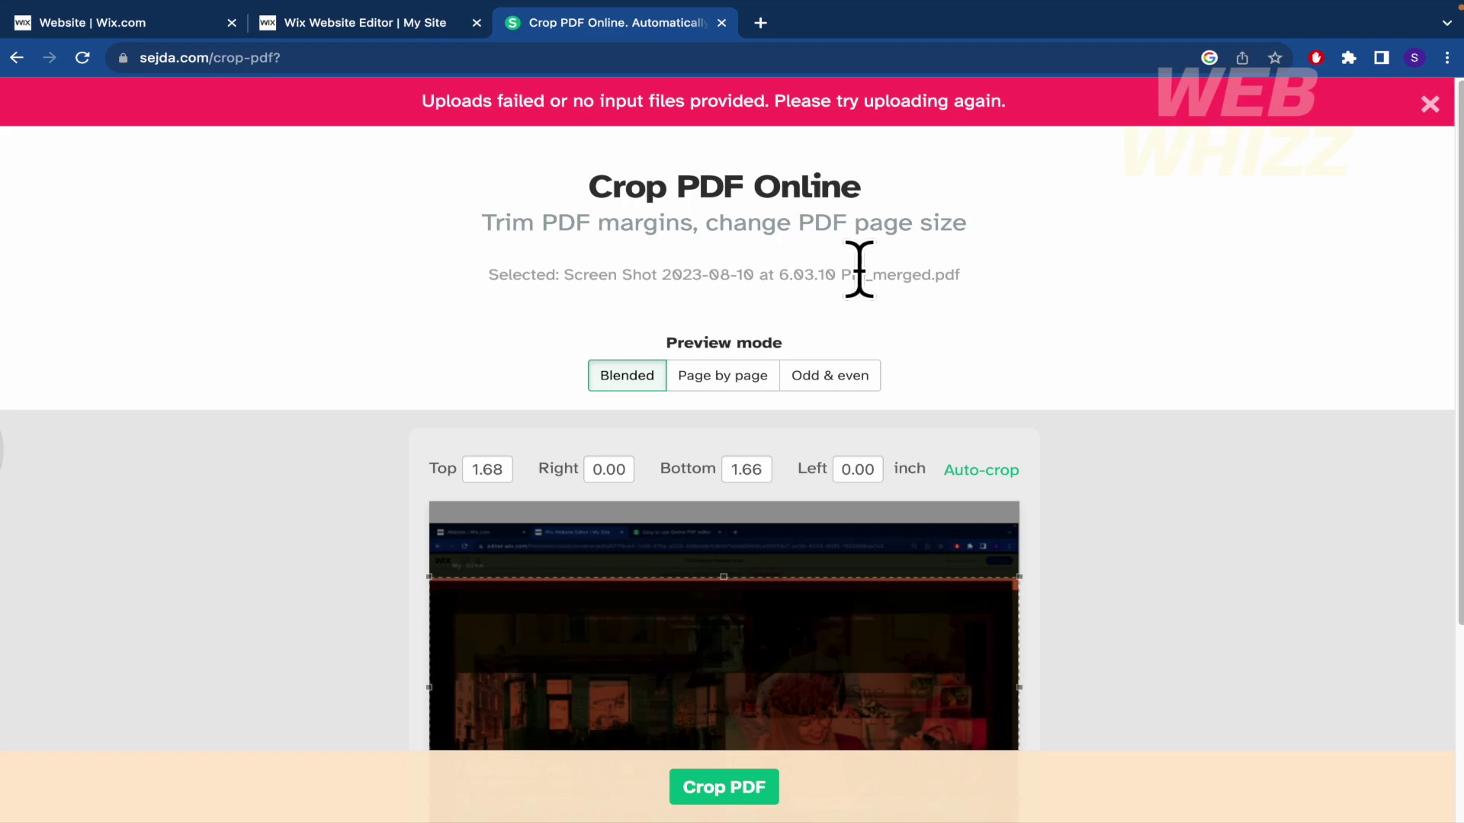
scroll(1202, 457, "down", 7)
scroll(1121, 407, "up", 3)
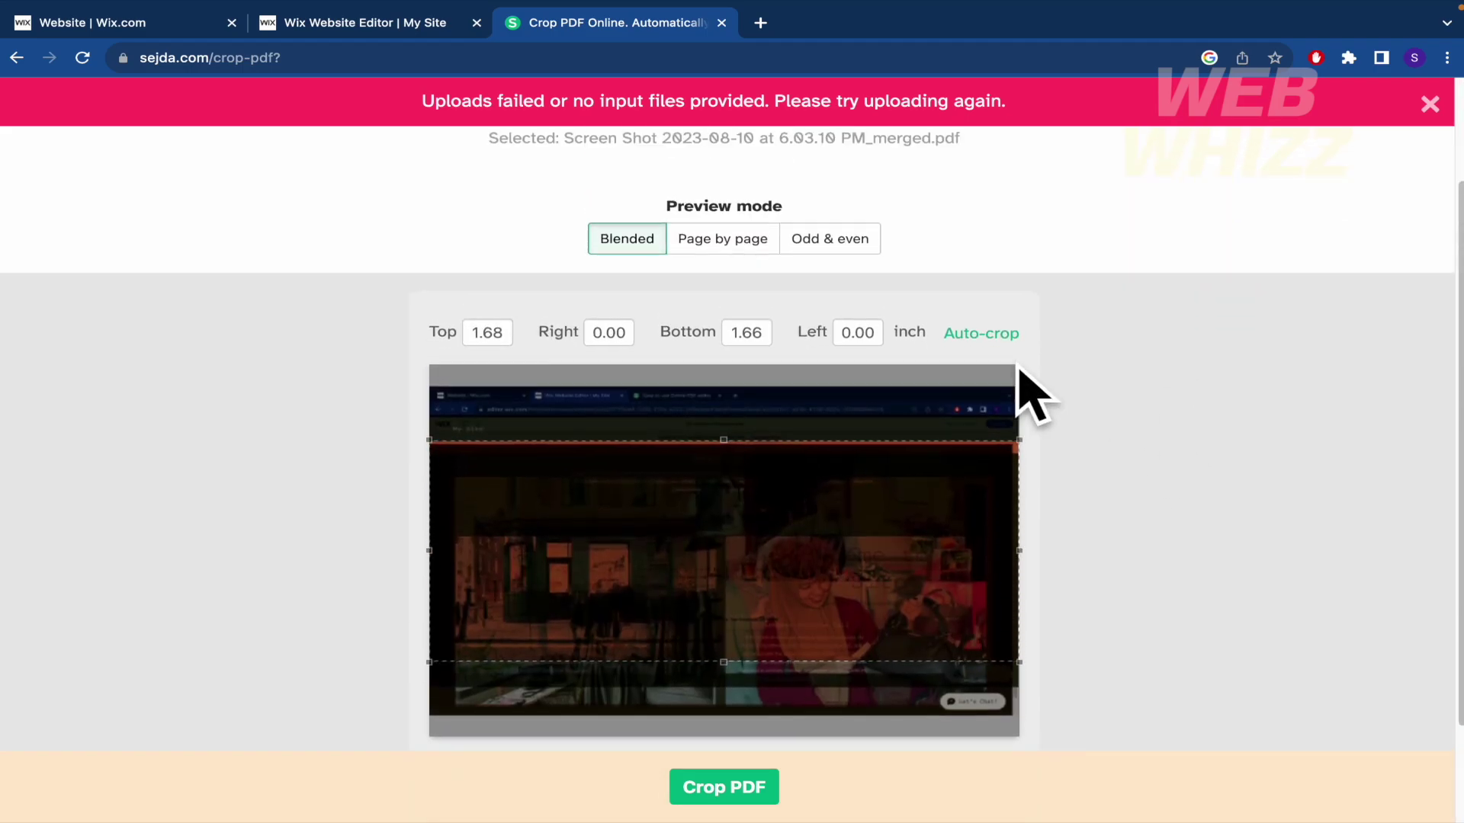
scroll(1154, 353, "up", 3)
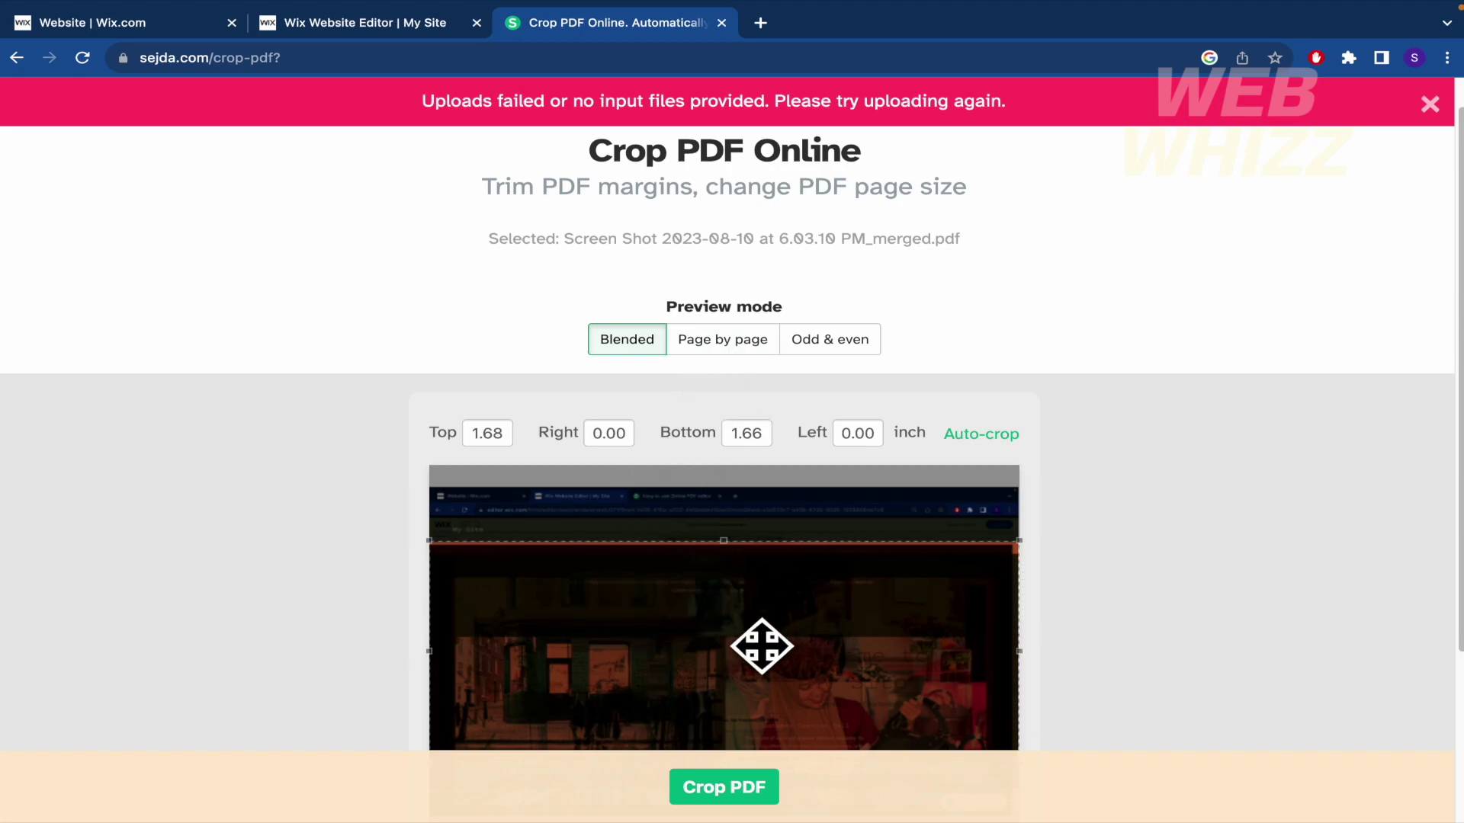
Switch the crop view to Page by page, then swipe back to the 'Your document is ready' page.
left_click(730, 340)
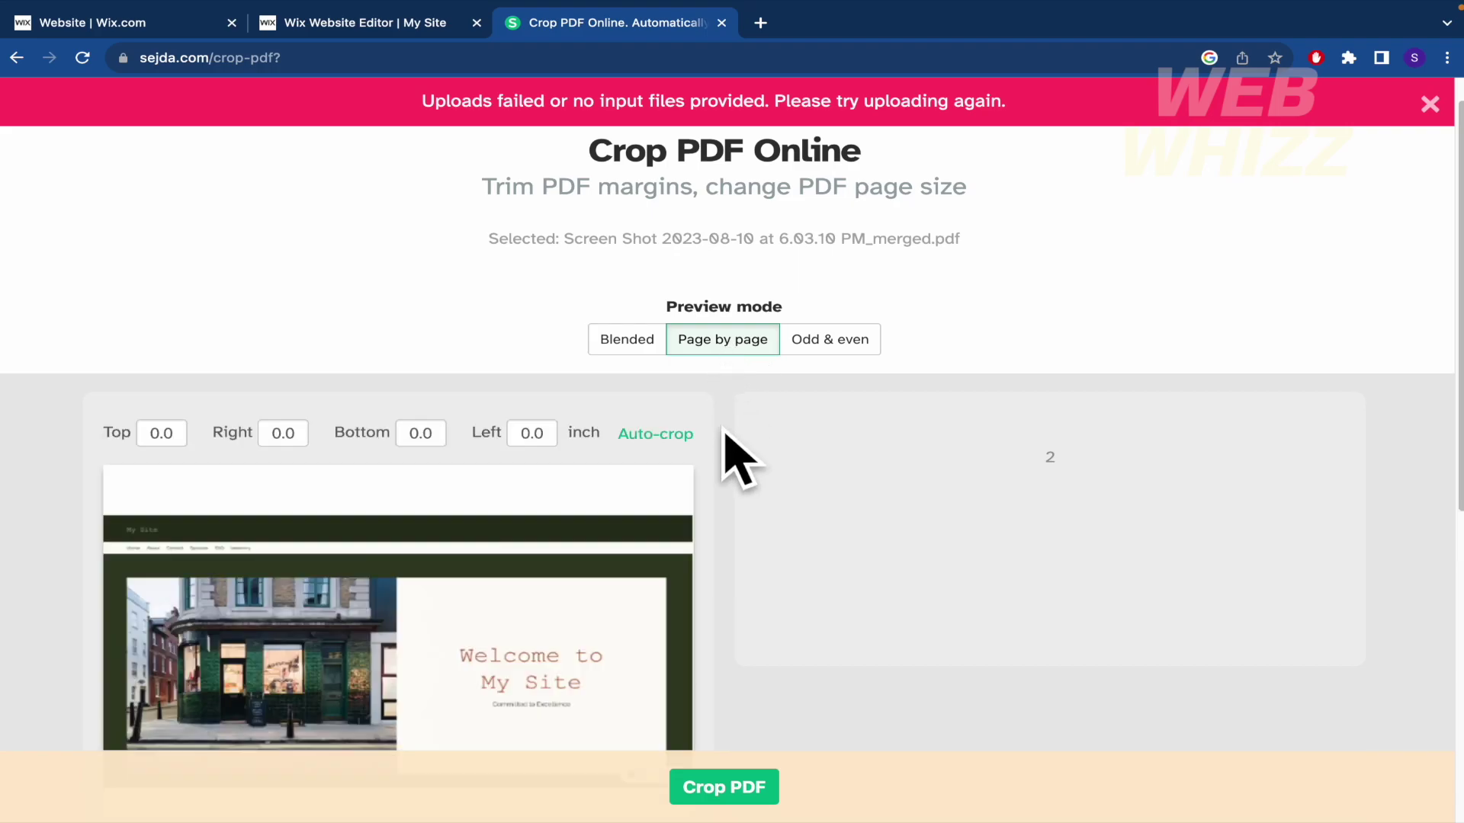
scroll(732, 458, "down", 3)
scroll(726, 451, "down", 6)
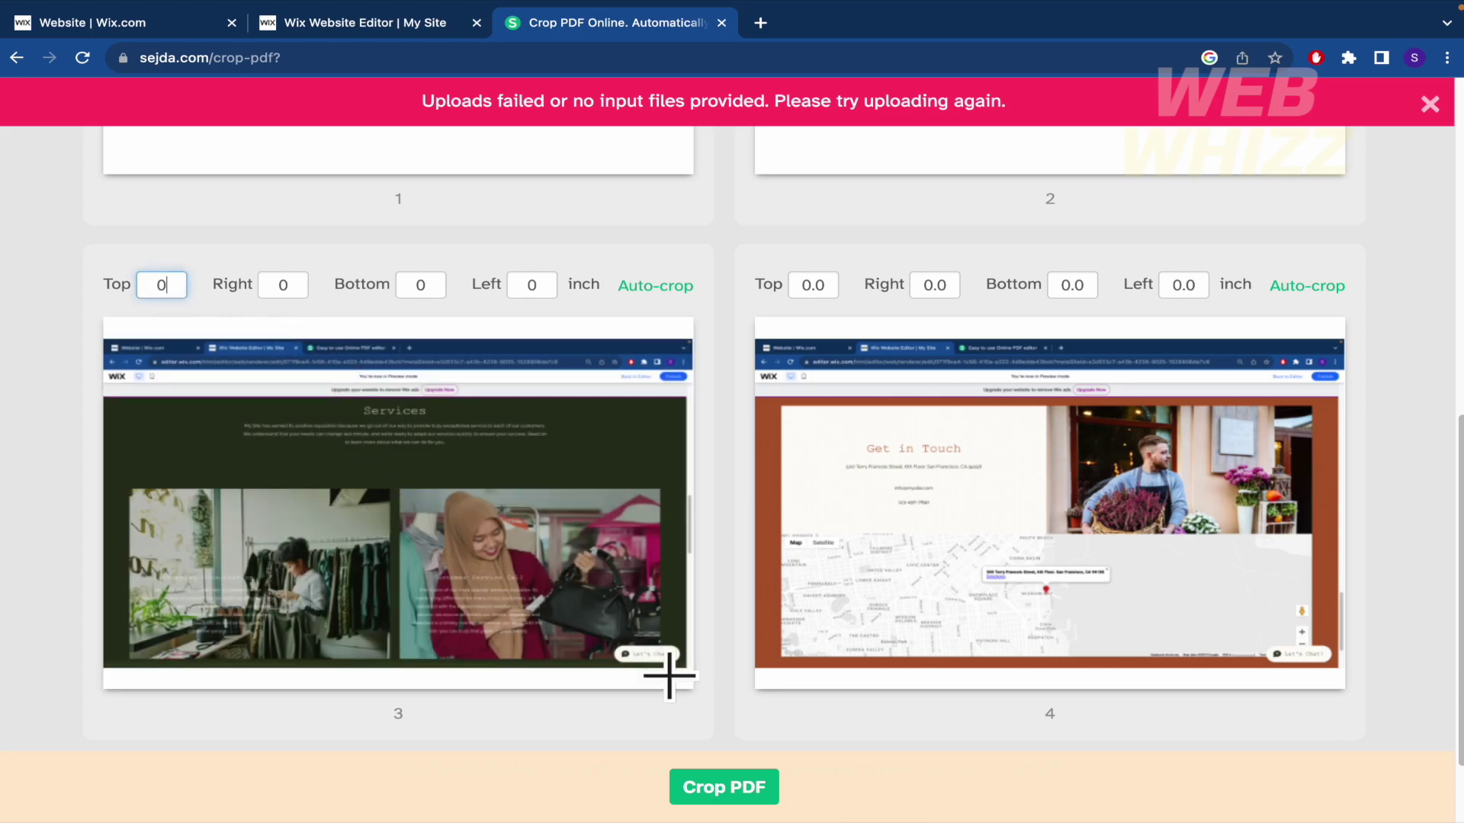
scroll(735, 643, "left", 5)
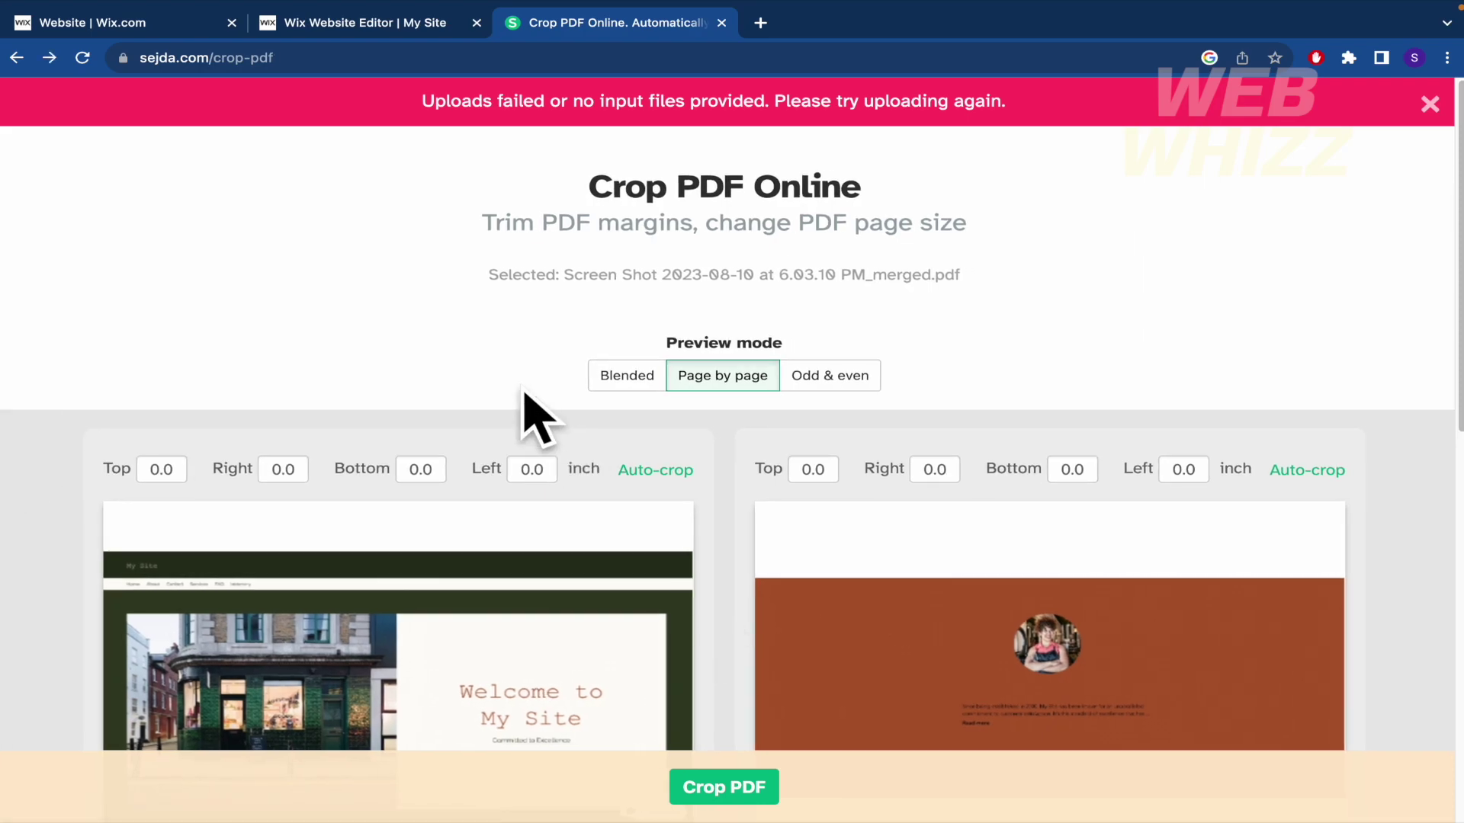
scroll(523, 400, "left", 5)
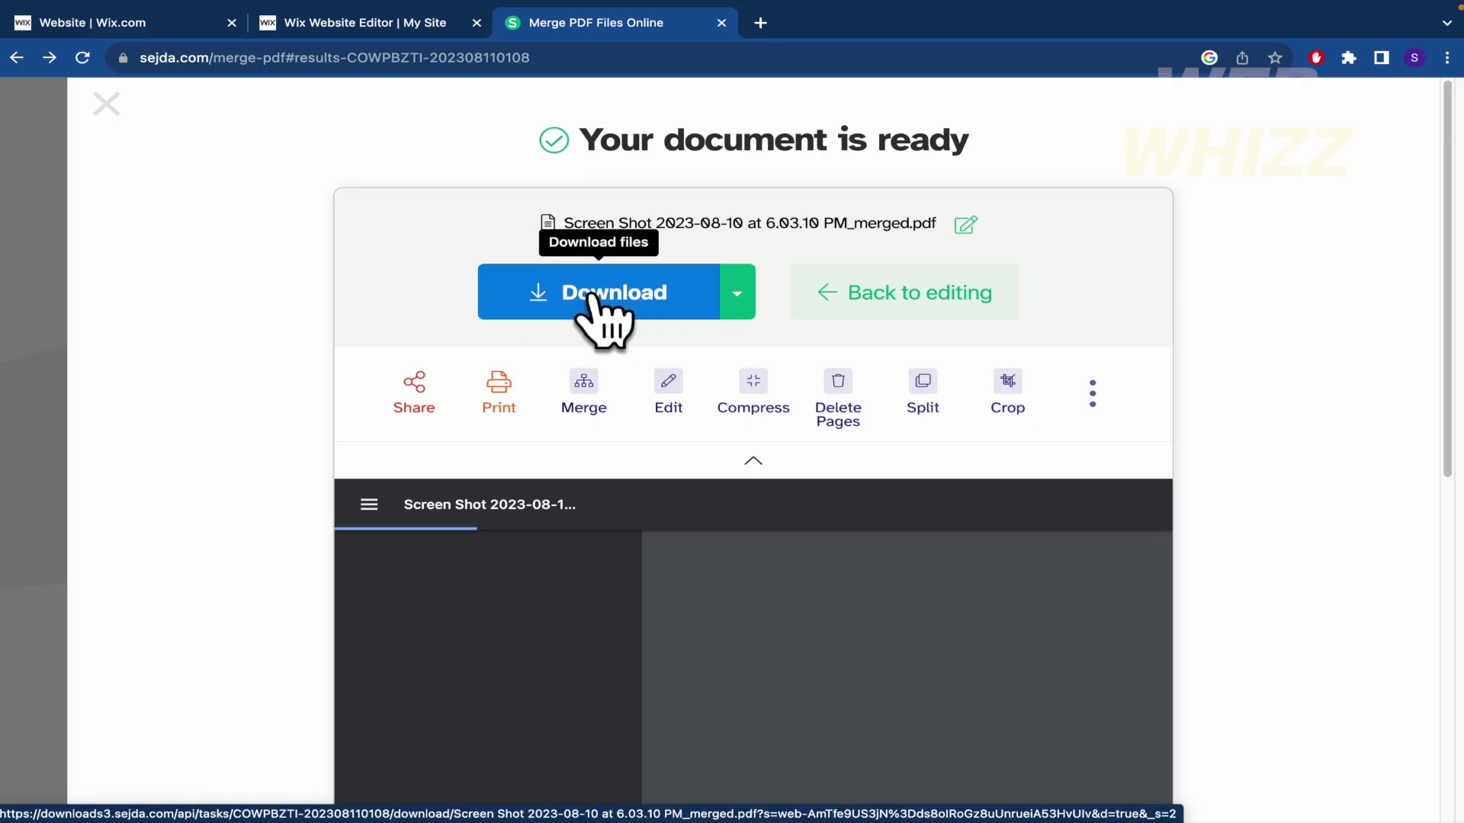
Return to the Wix Website Editor tab and scroll My Site's preview back to the welcome banner.
left_click(418, 25)
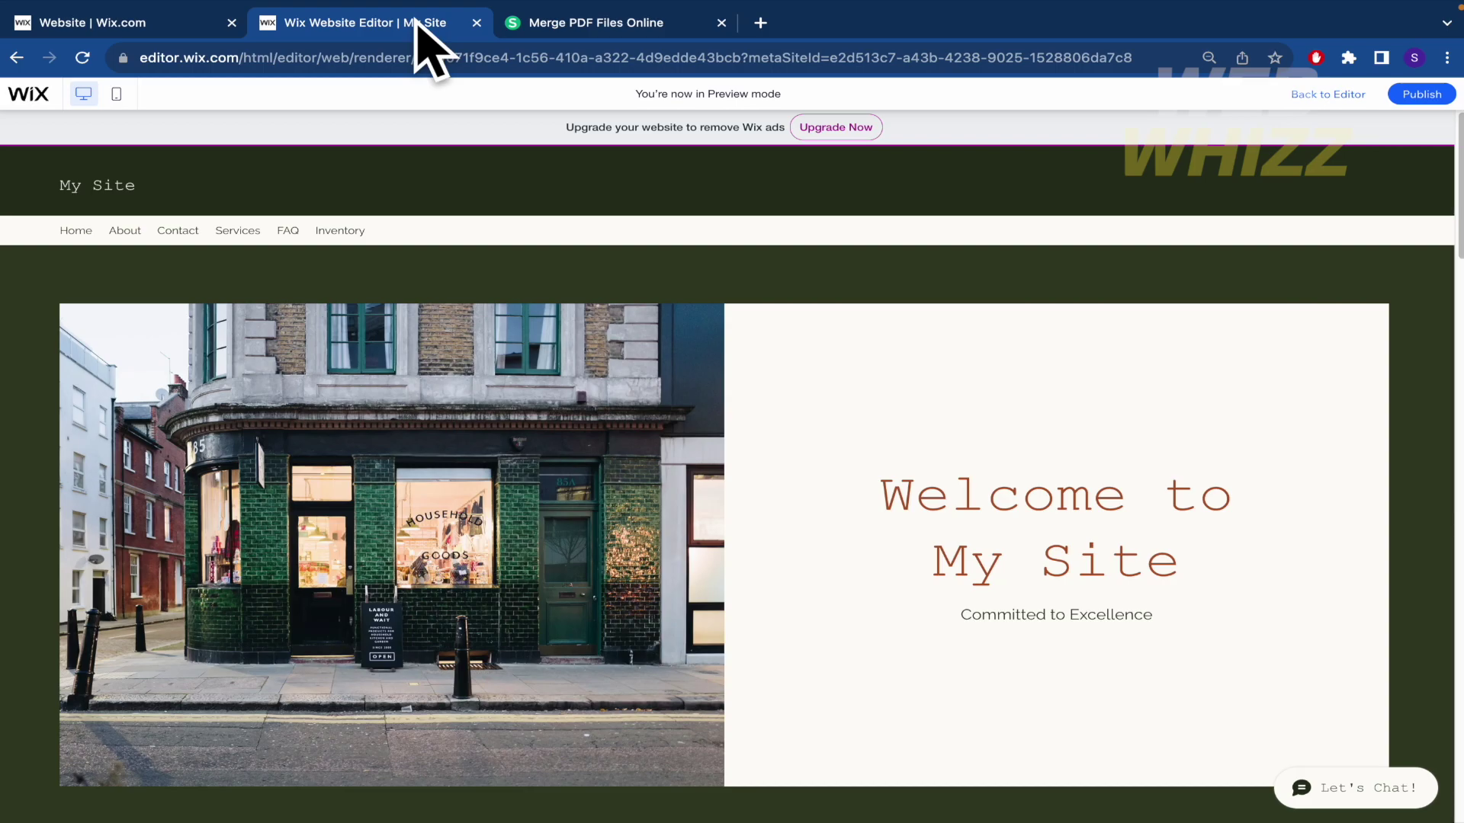
scroll(433, 420, "down", 15)
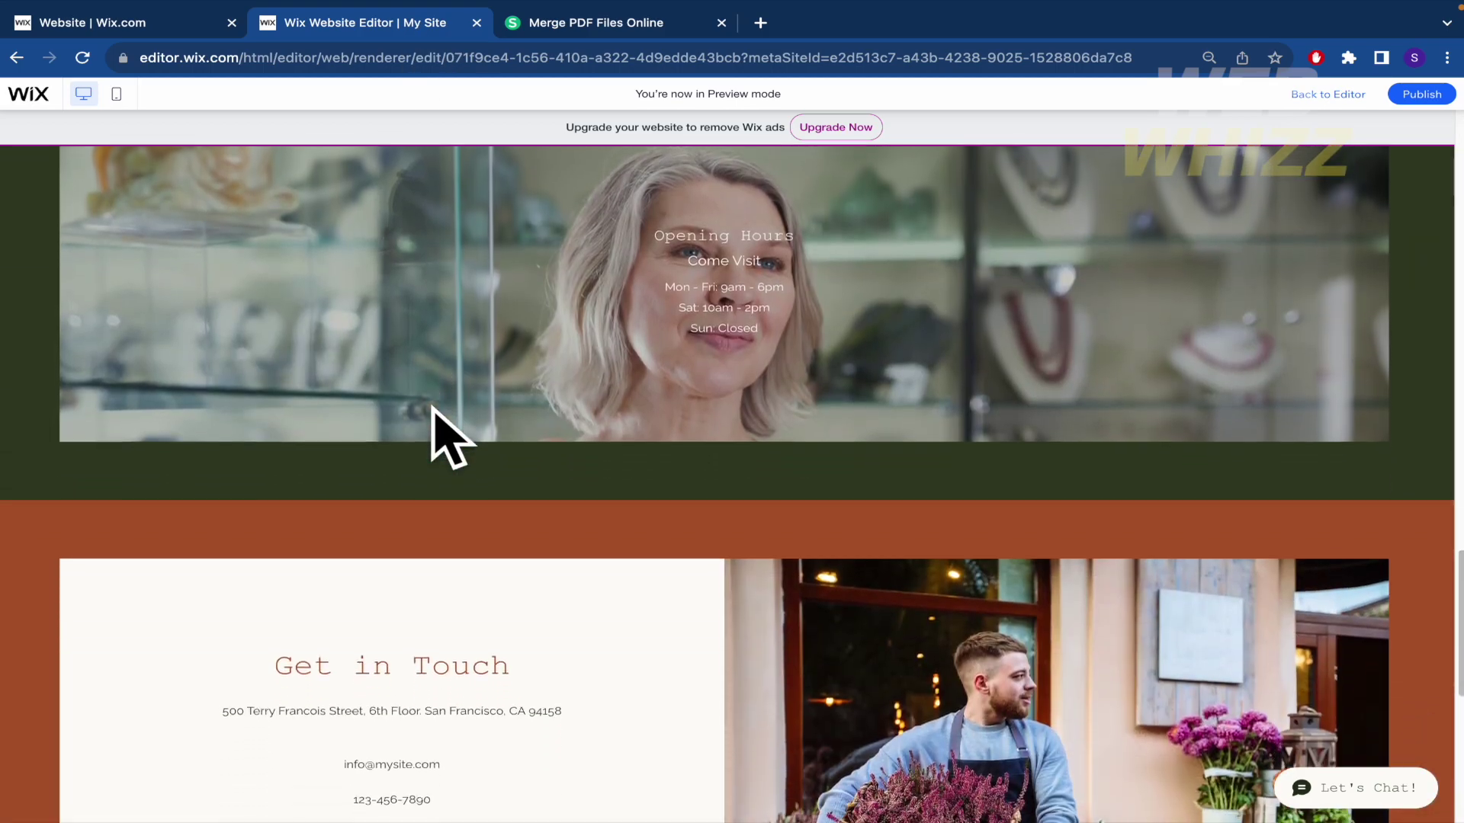
scroll(433, 408, "down", 8)
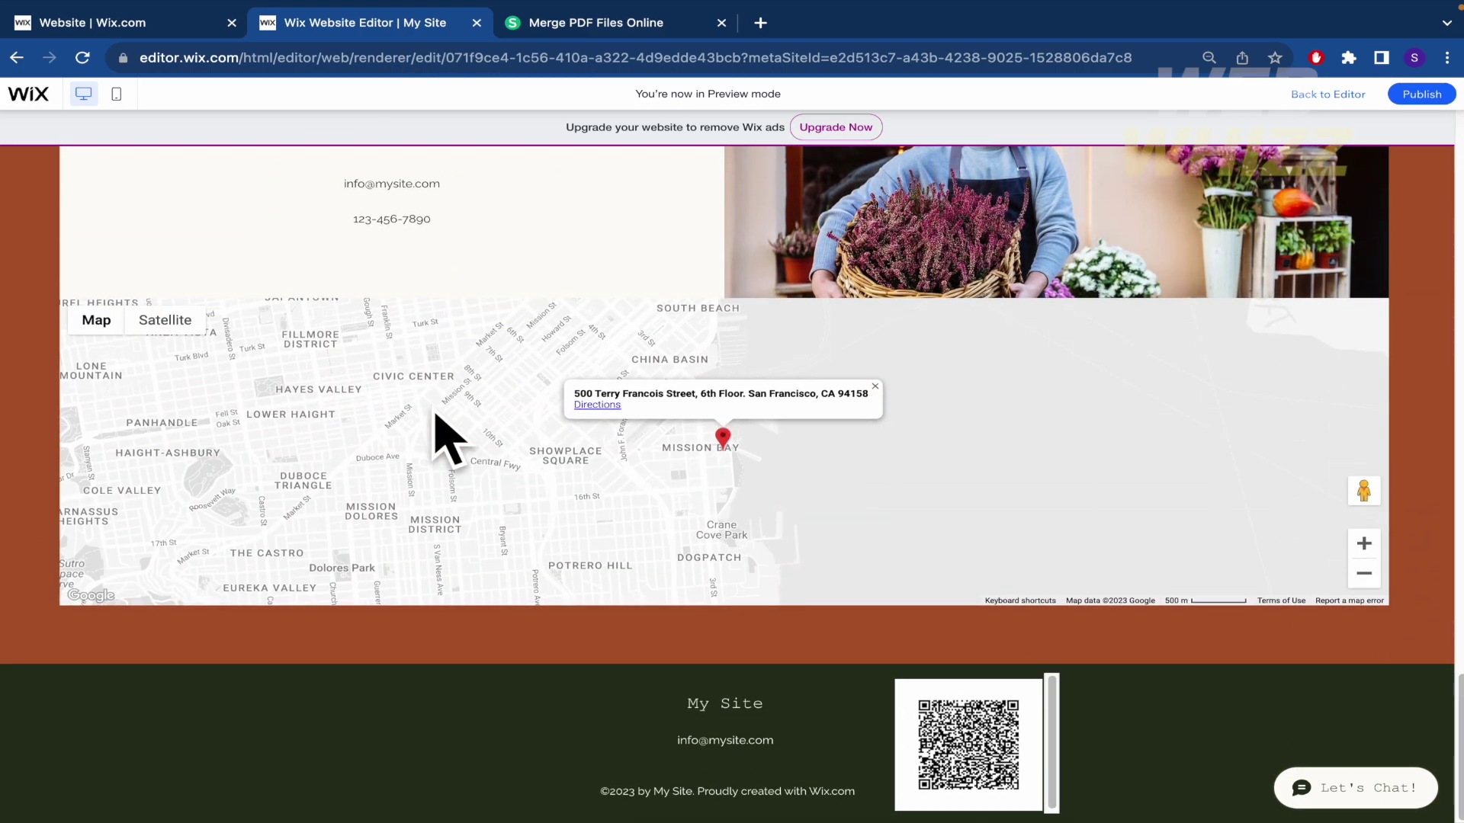
scroll(449, 441, "up", 20)
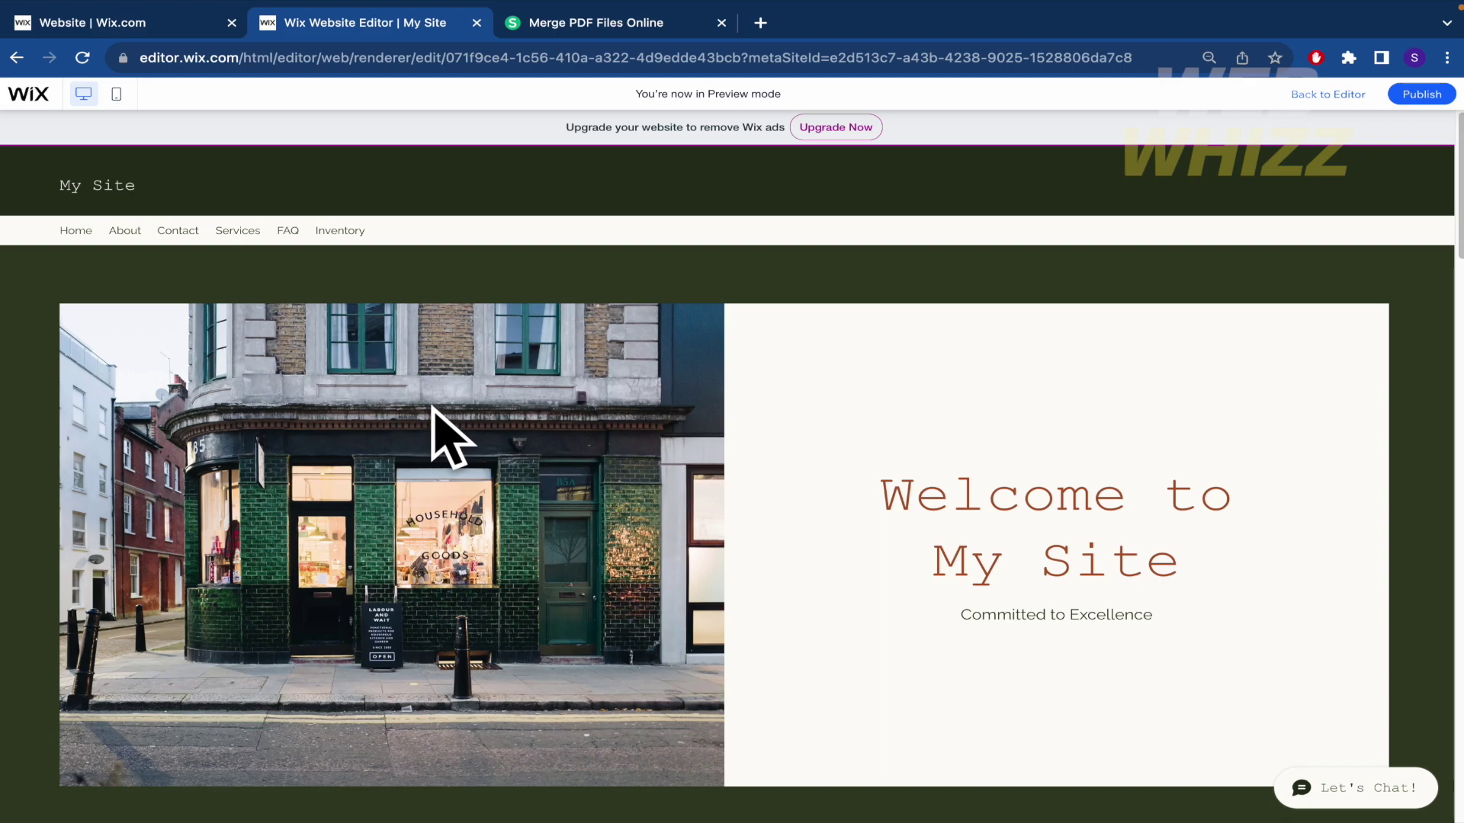